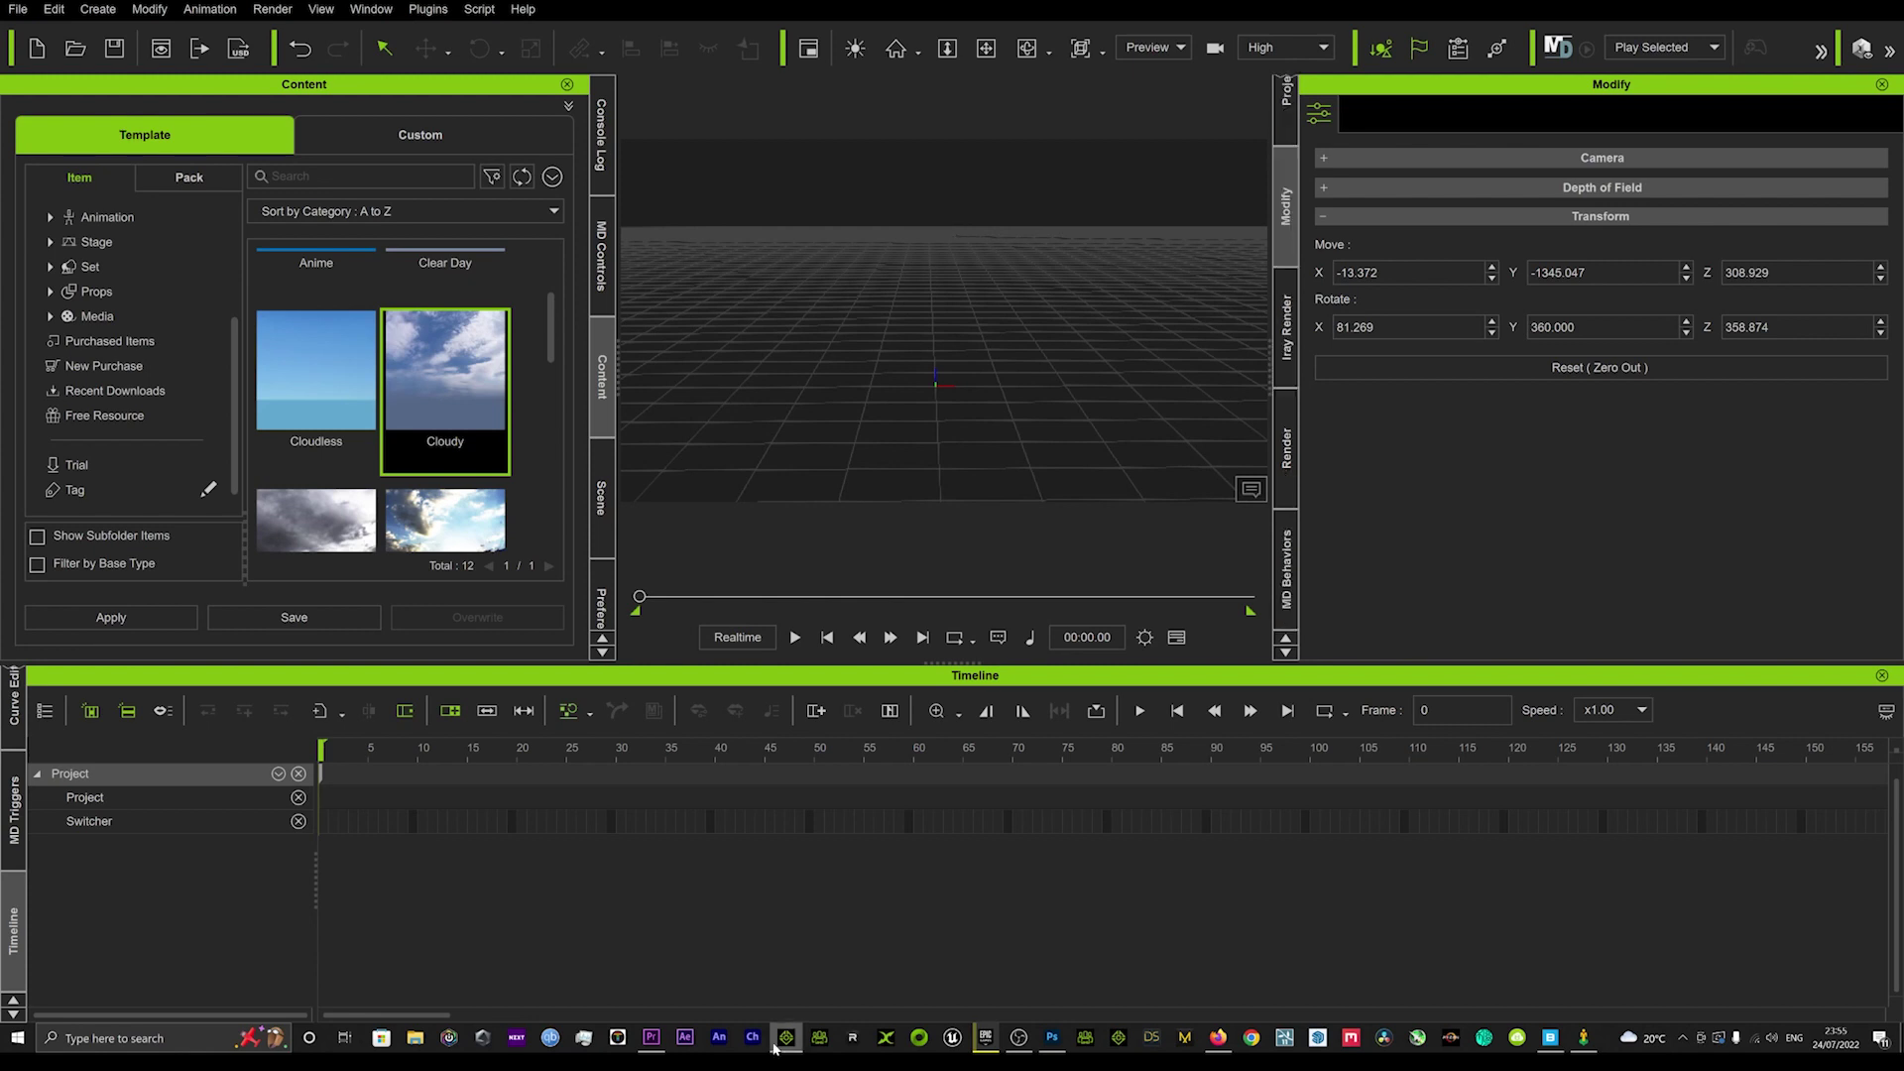
Step: Bring the Firefox window with the Street View Download 360 site in front of iClone 8
left_click(1218, 1039)
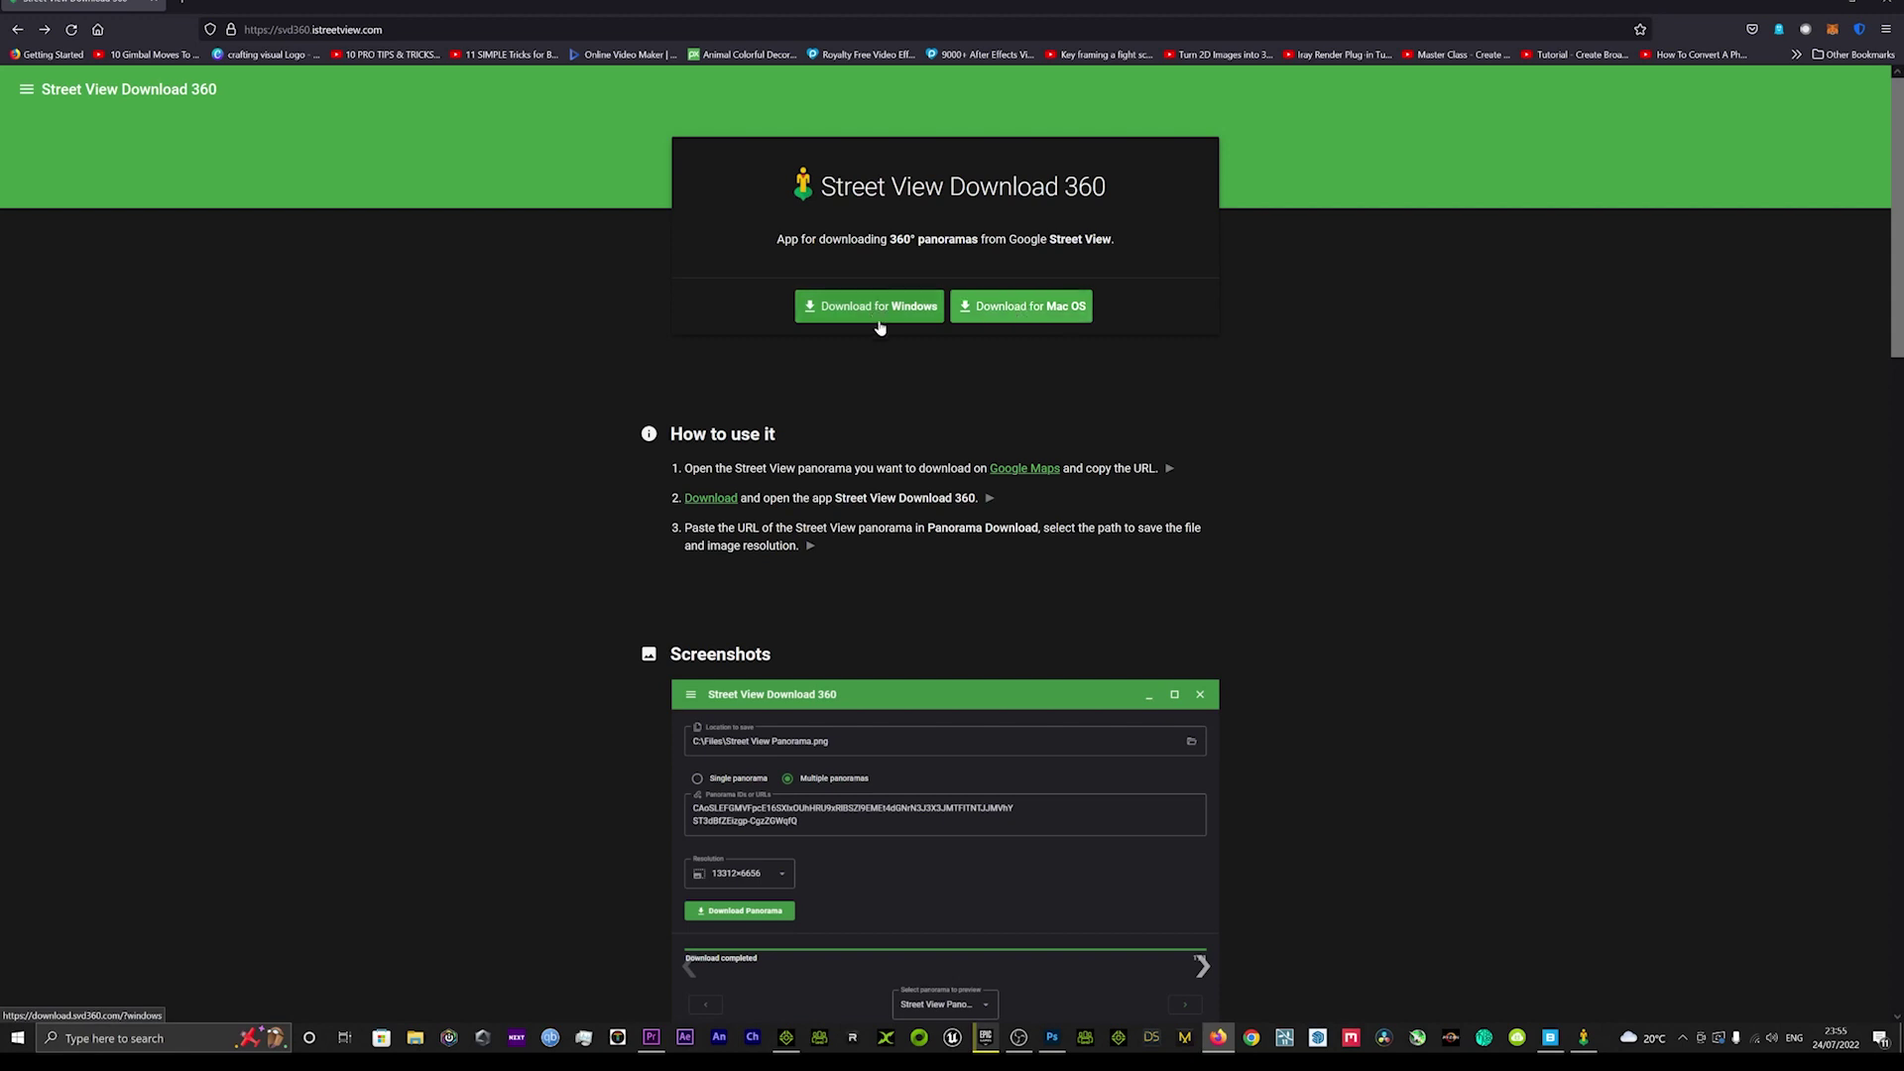
left_click(1584, 1037)
left_click_drag(1083, 211, 1190, 229)
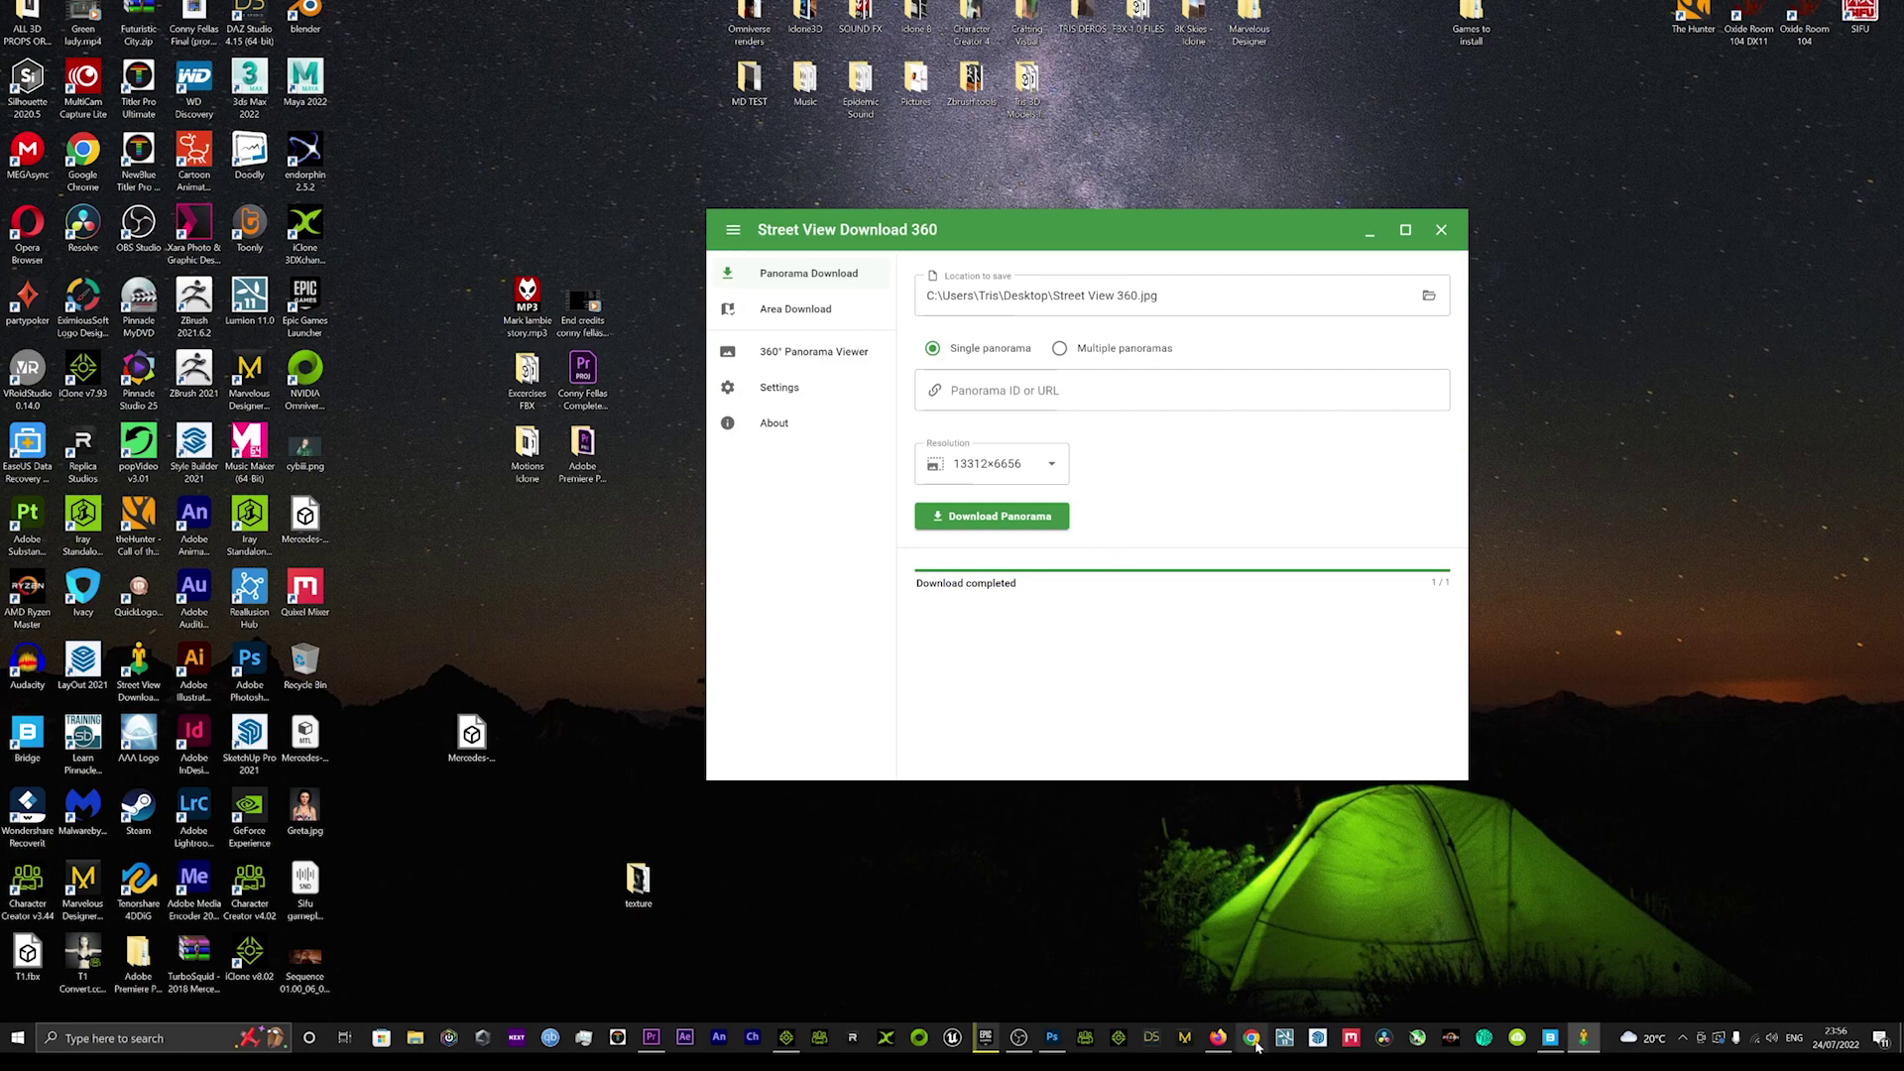
left_click(1218, 1037)
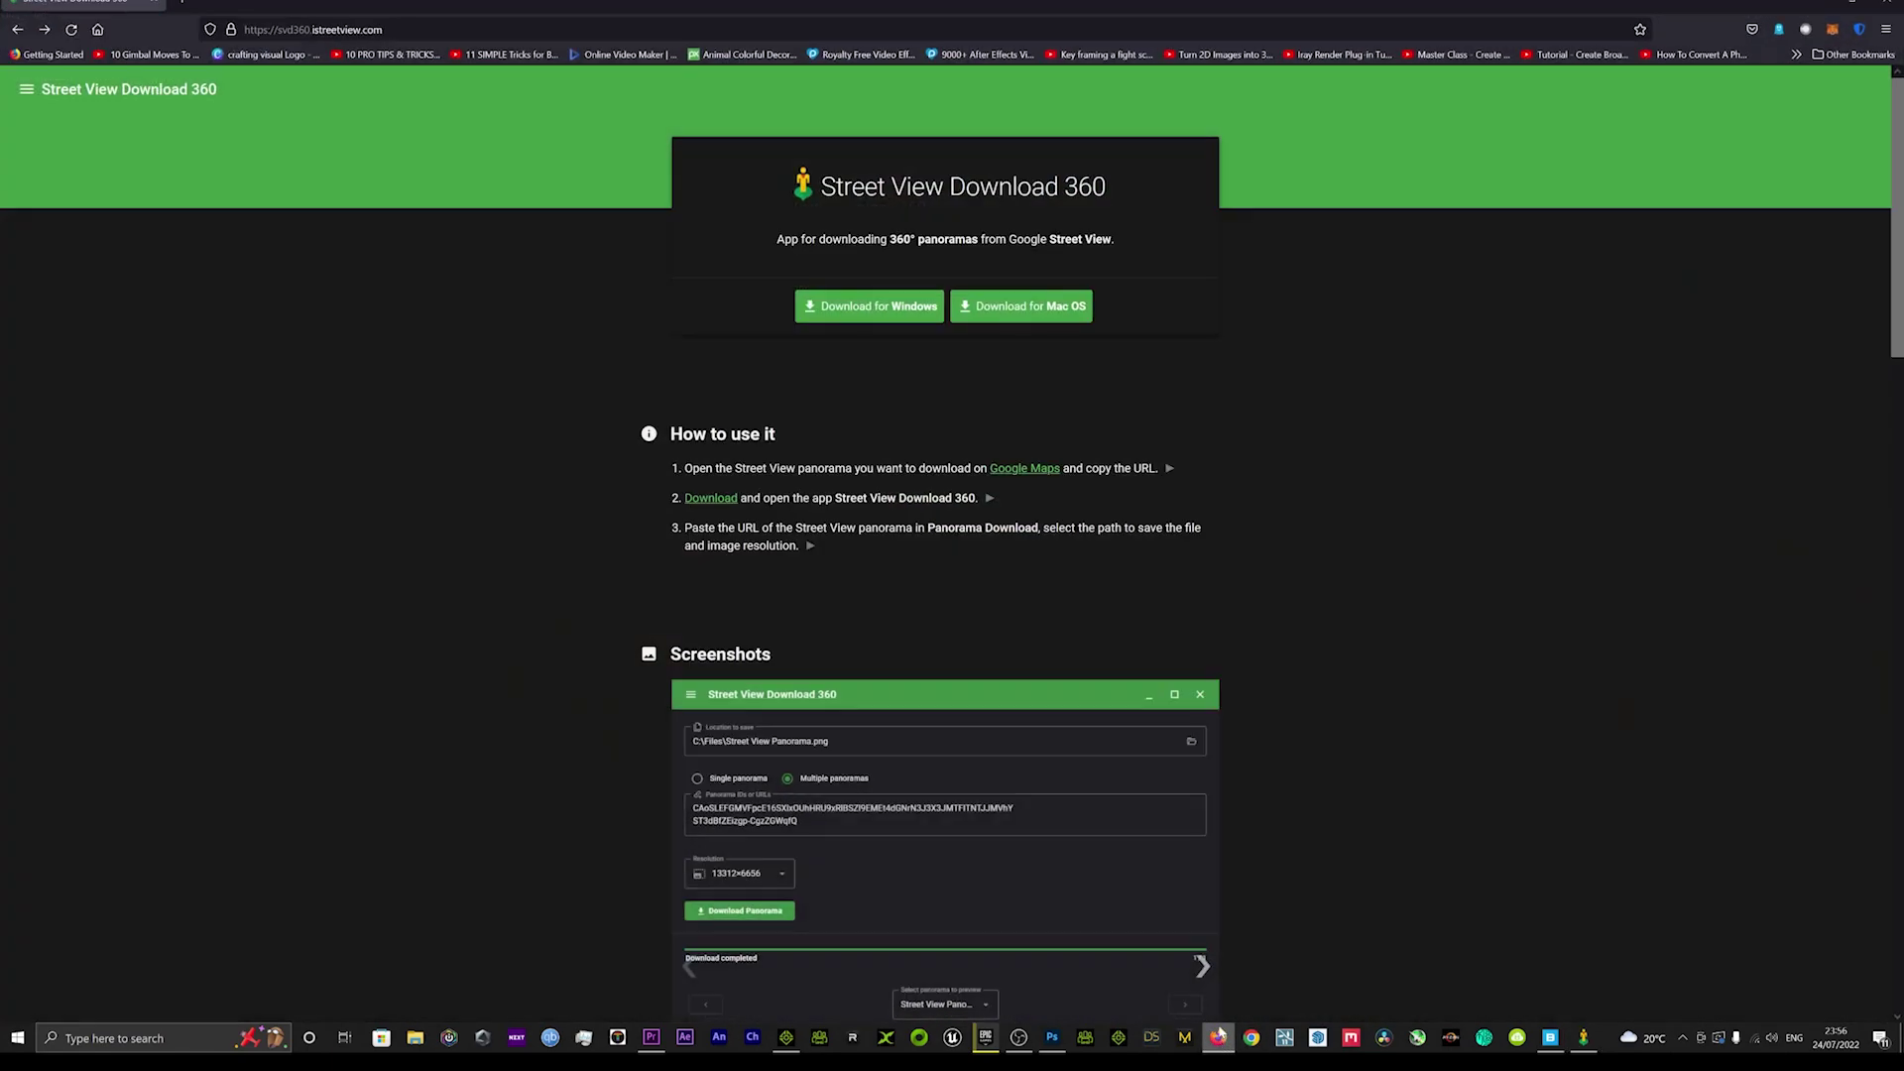
Step: In a new tab, search Google for 'google street view' and show the results on Google Maps
left_click(185, 3)
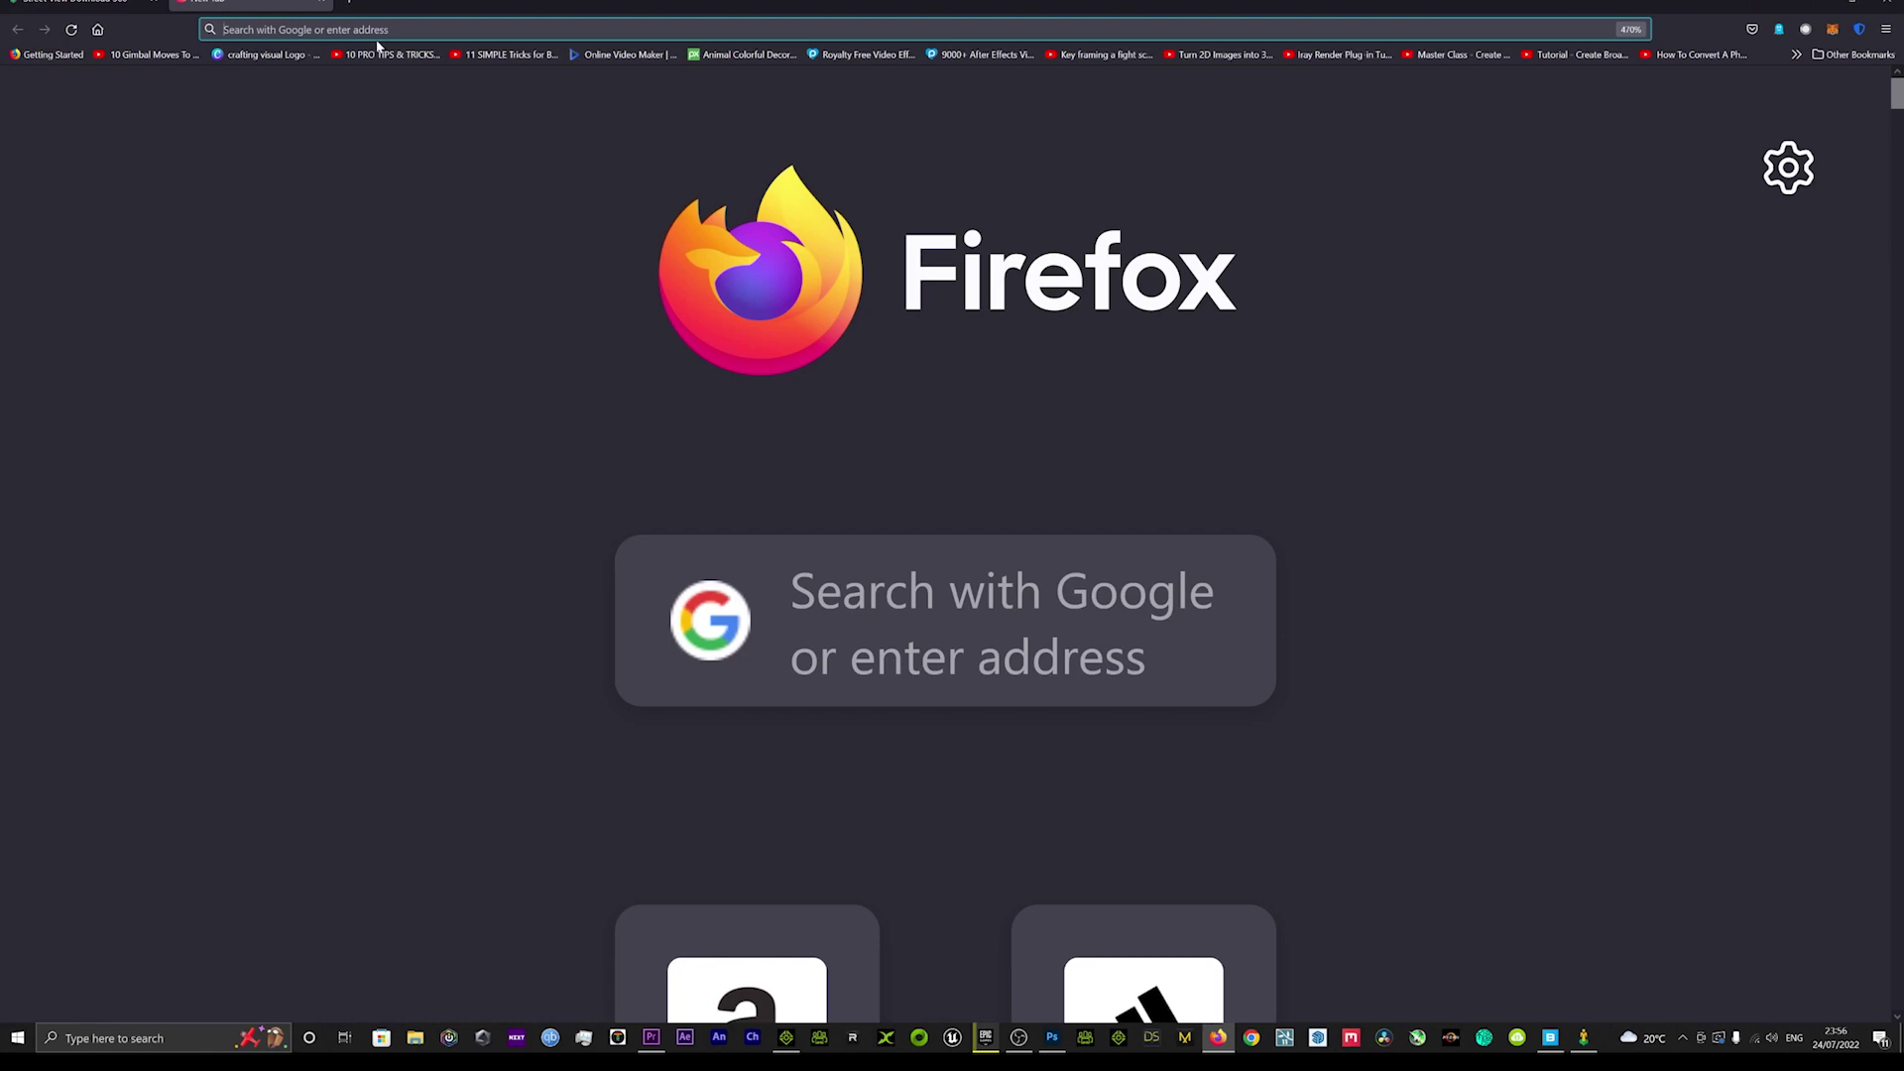
type("google.com")
key("Return")
type("google")
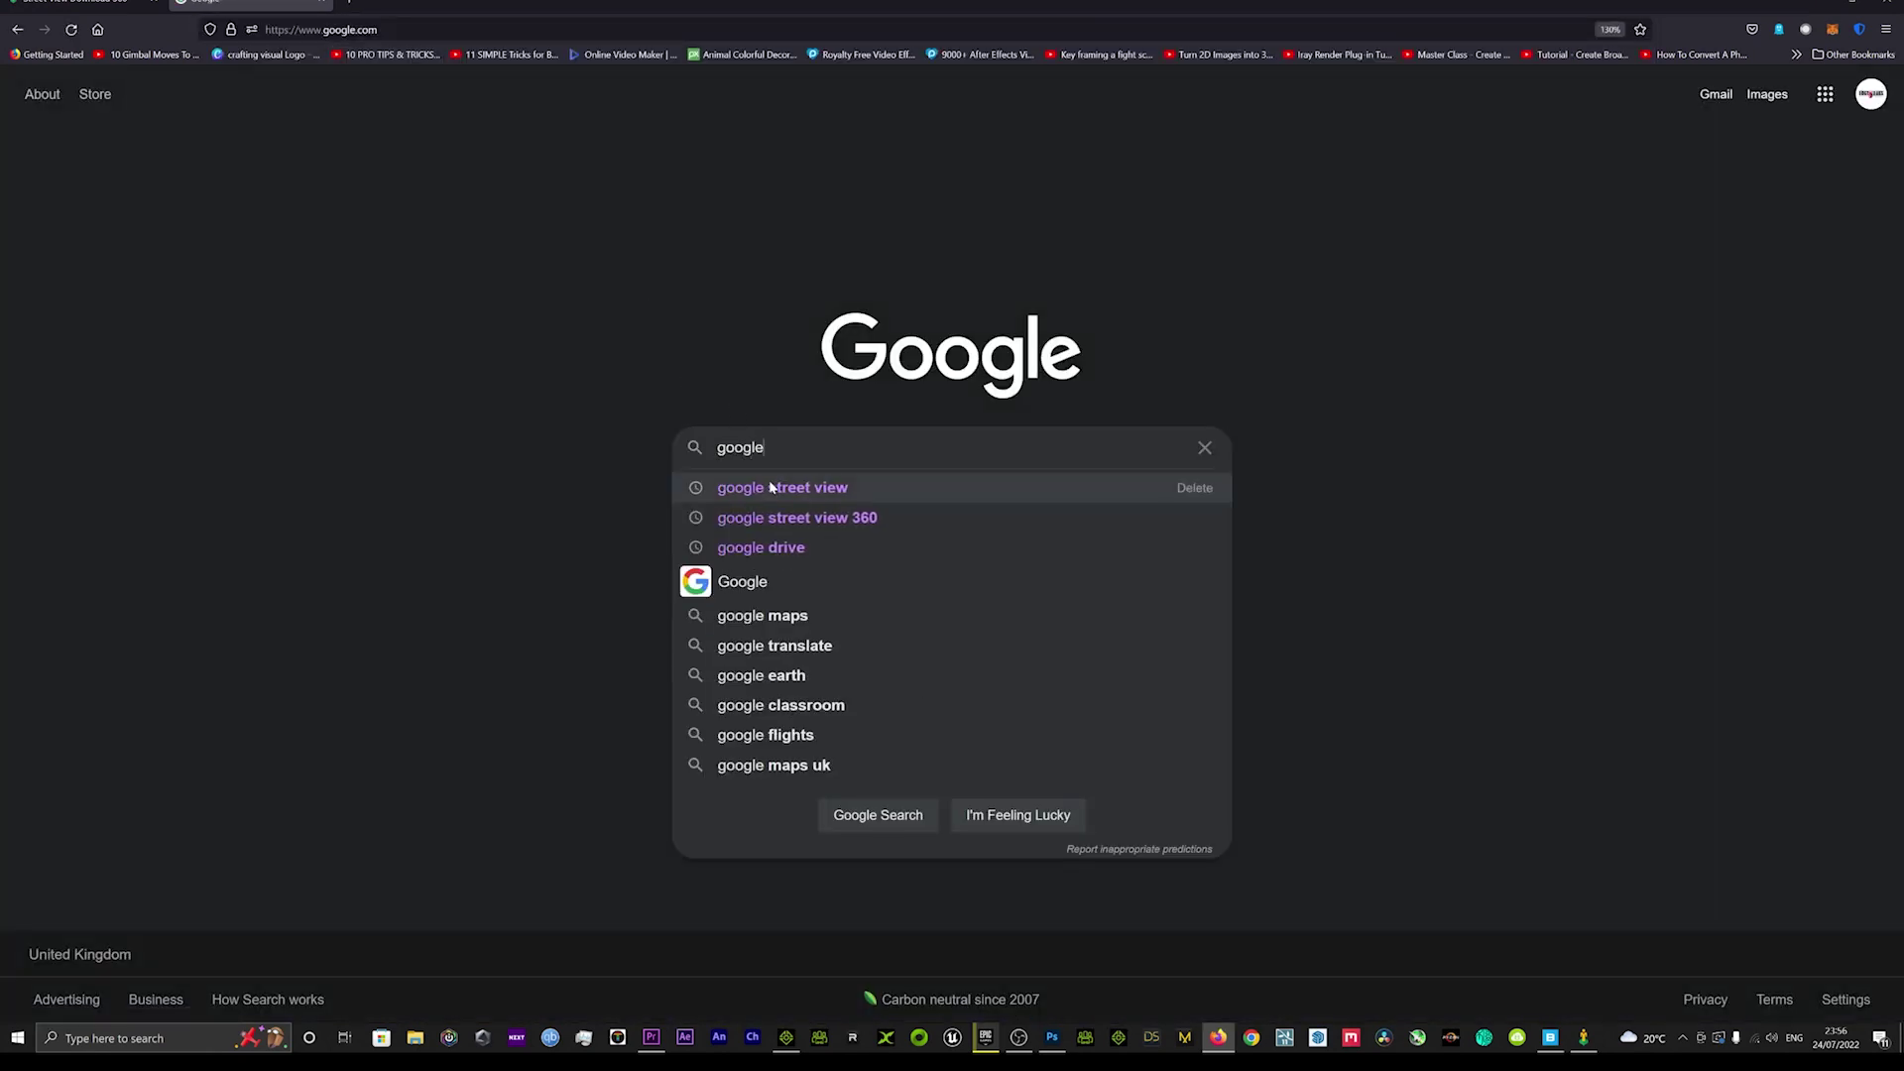
left_click(772, 487)
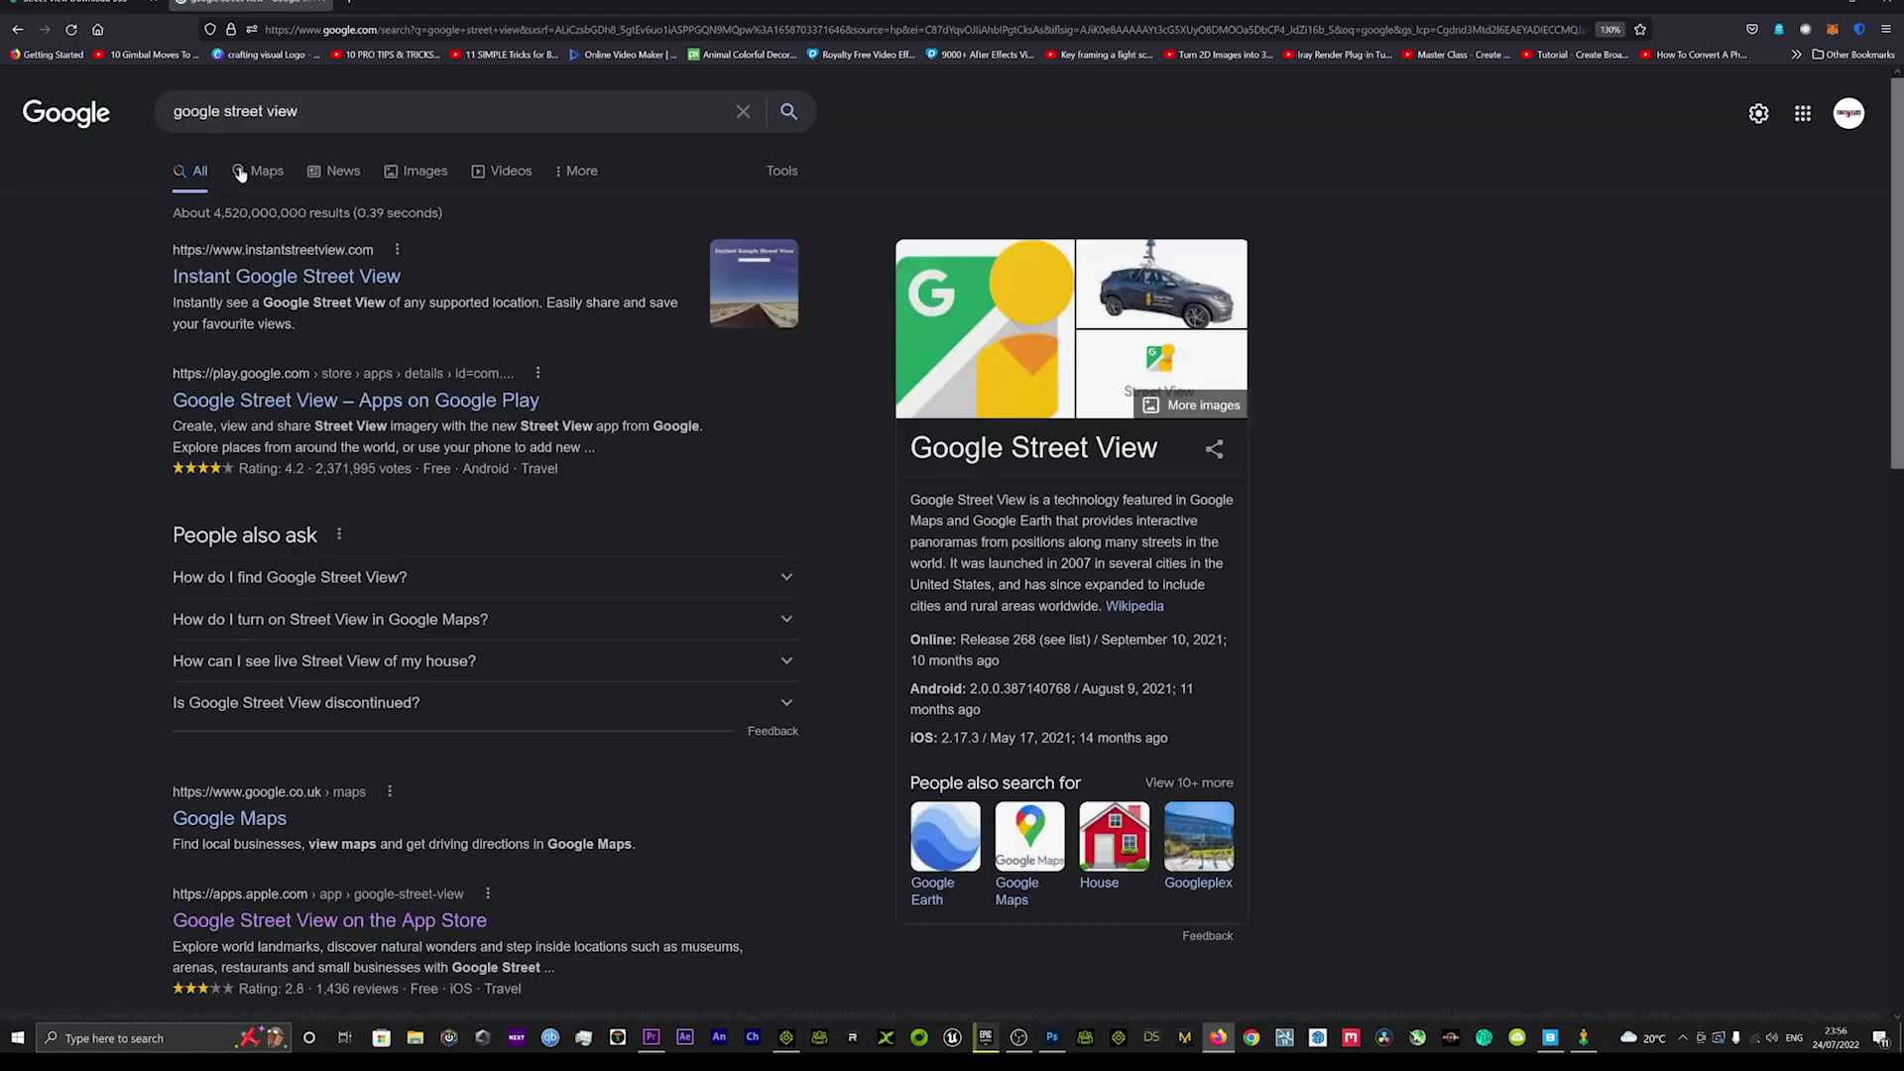
left_click(259, 170)
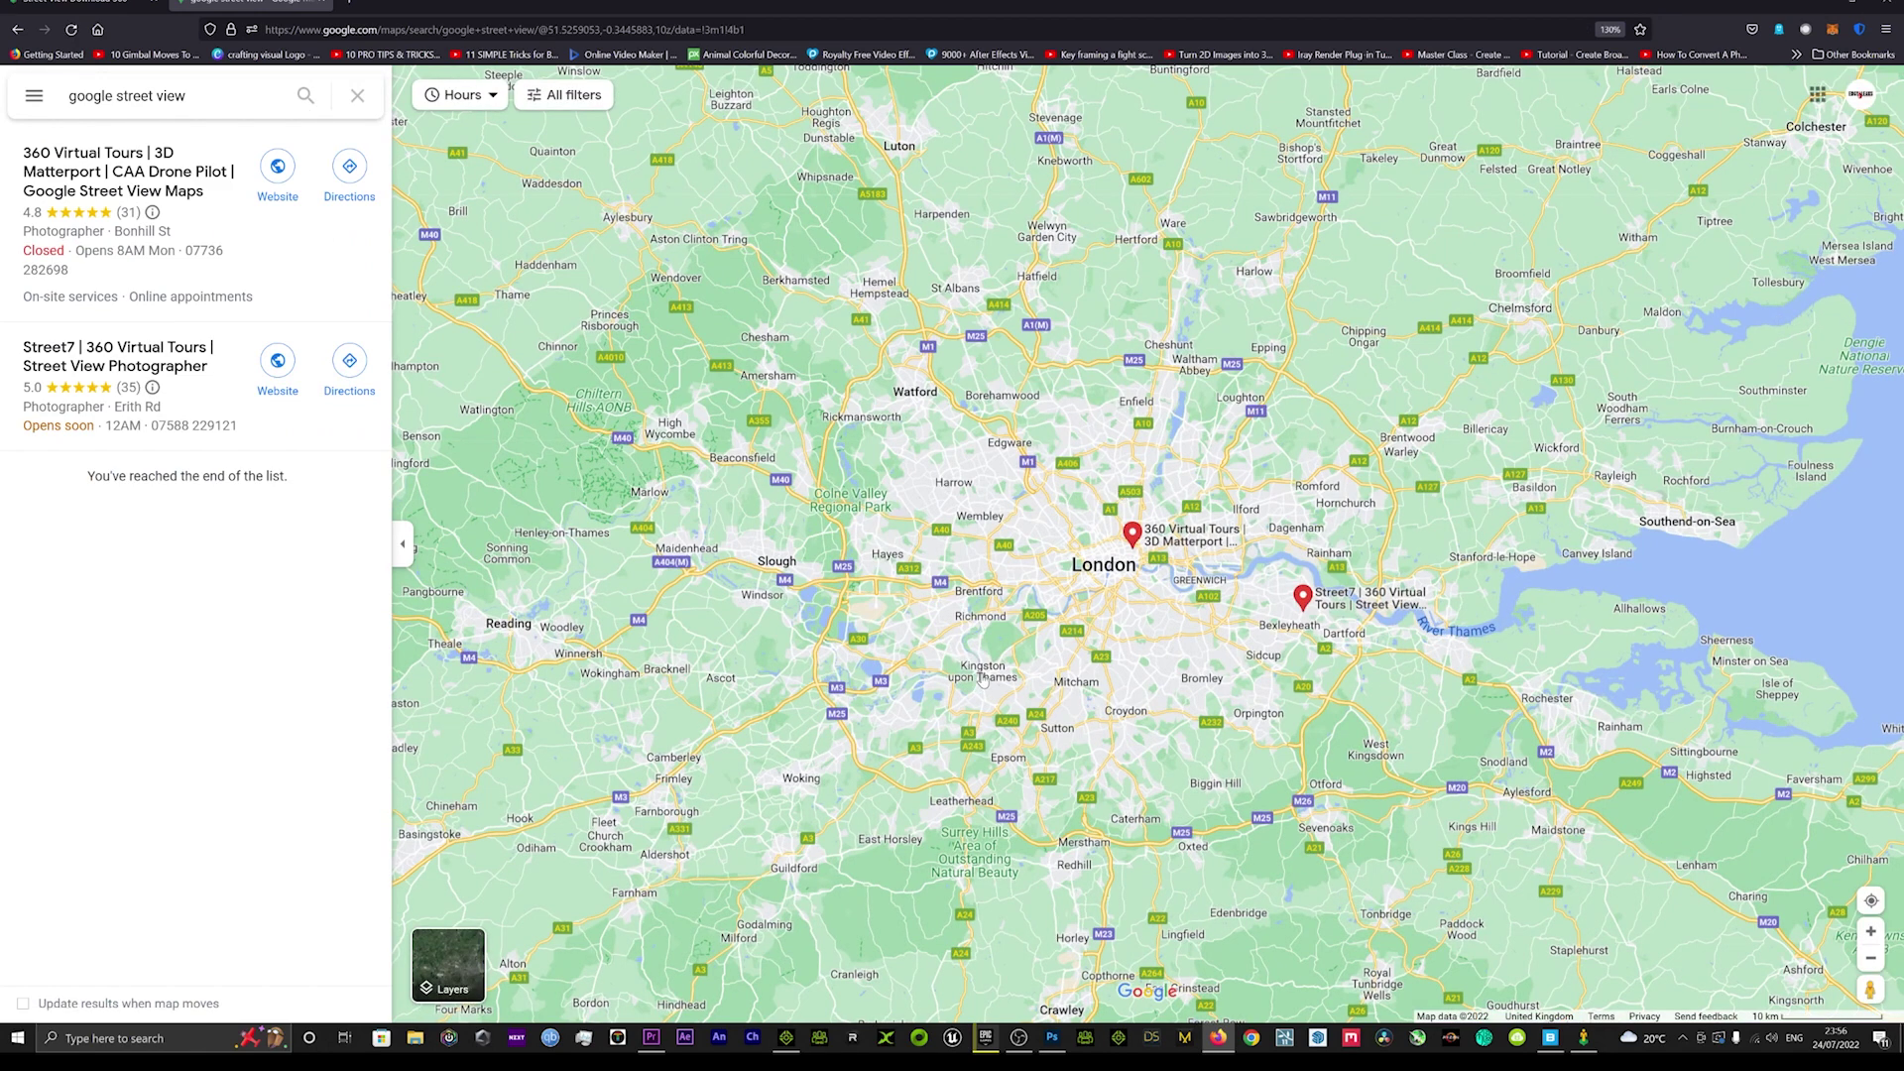
Step: Zoom into Buckingham Palace, look around its hotel Street View, then return to the map
scroll(1088, 588, "up", 5)
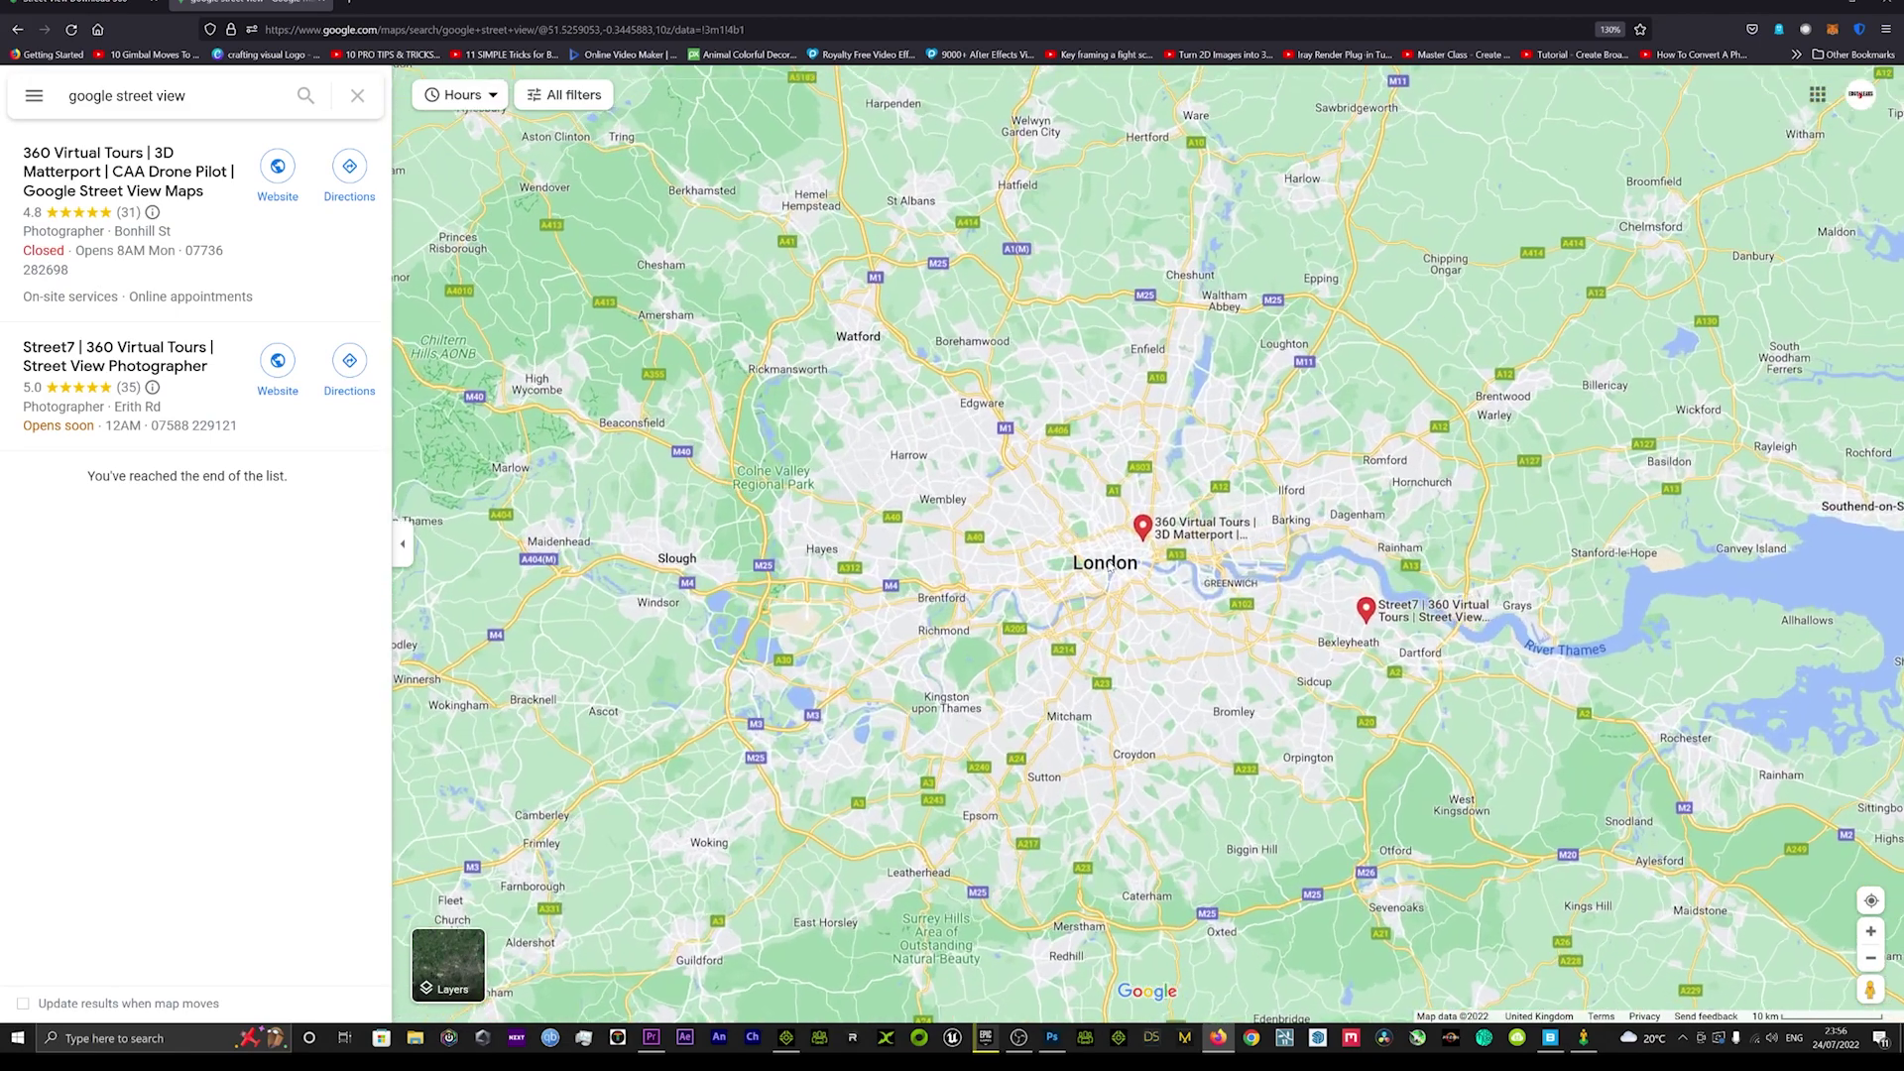
scroll(1021, 585, "up", 4)
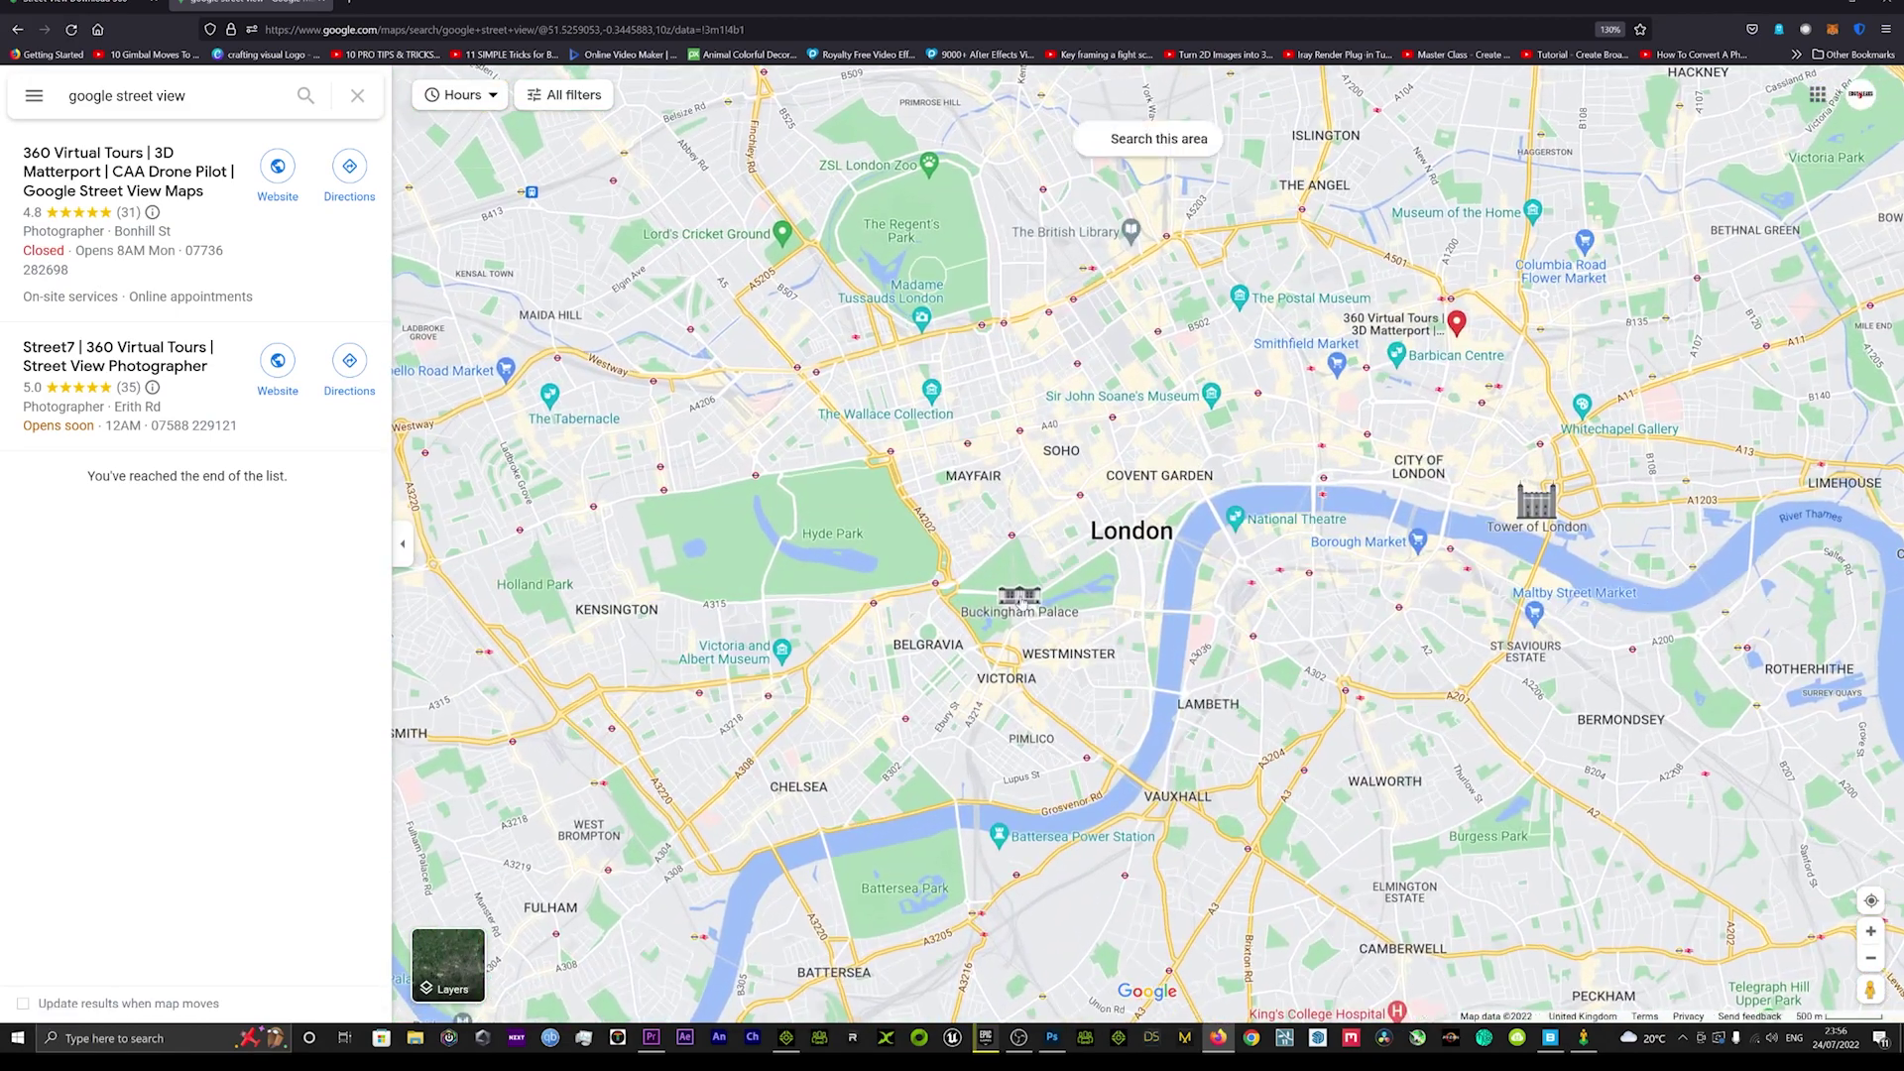
left_click(1021, 596)
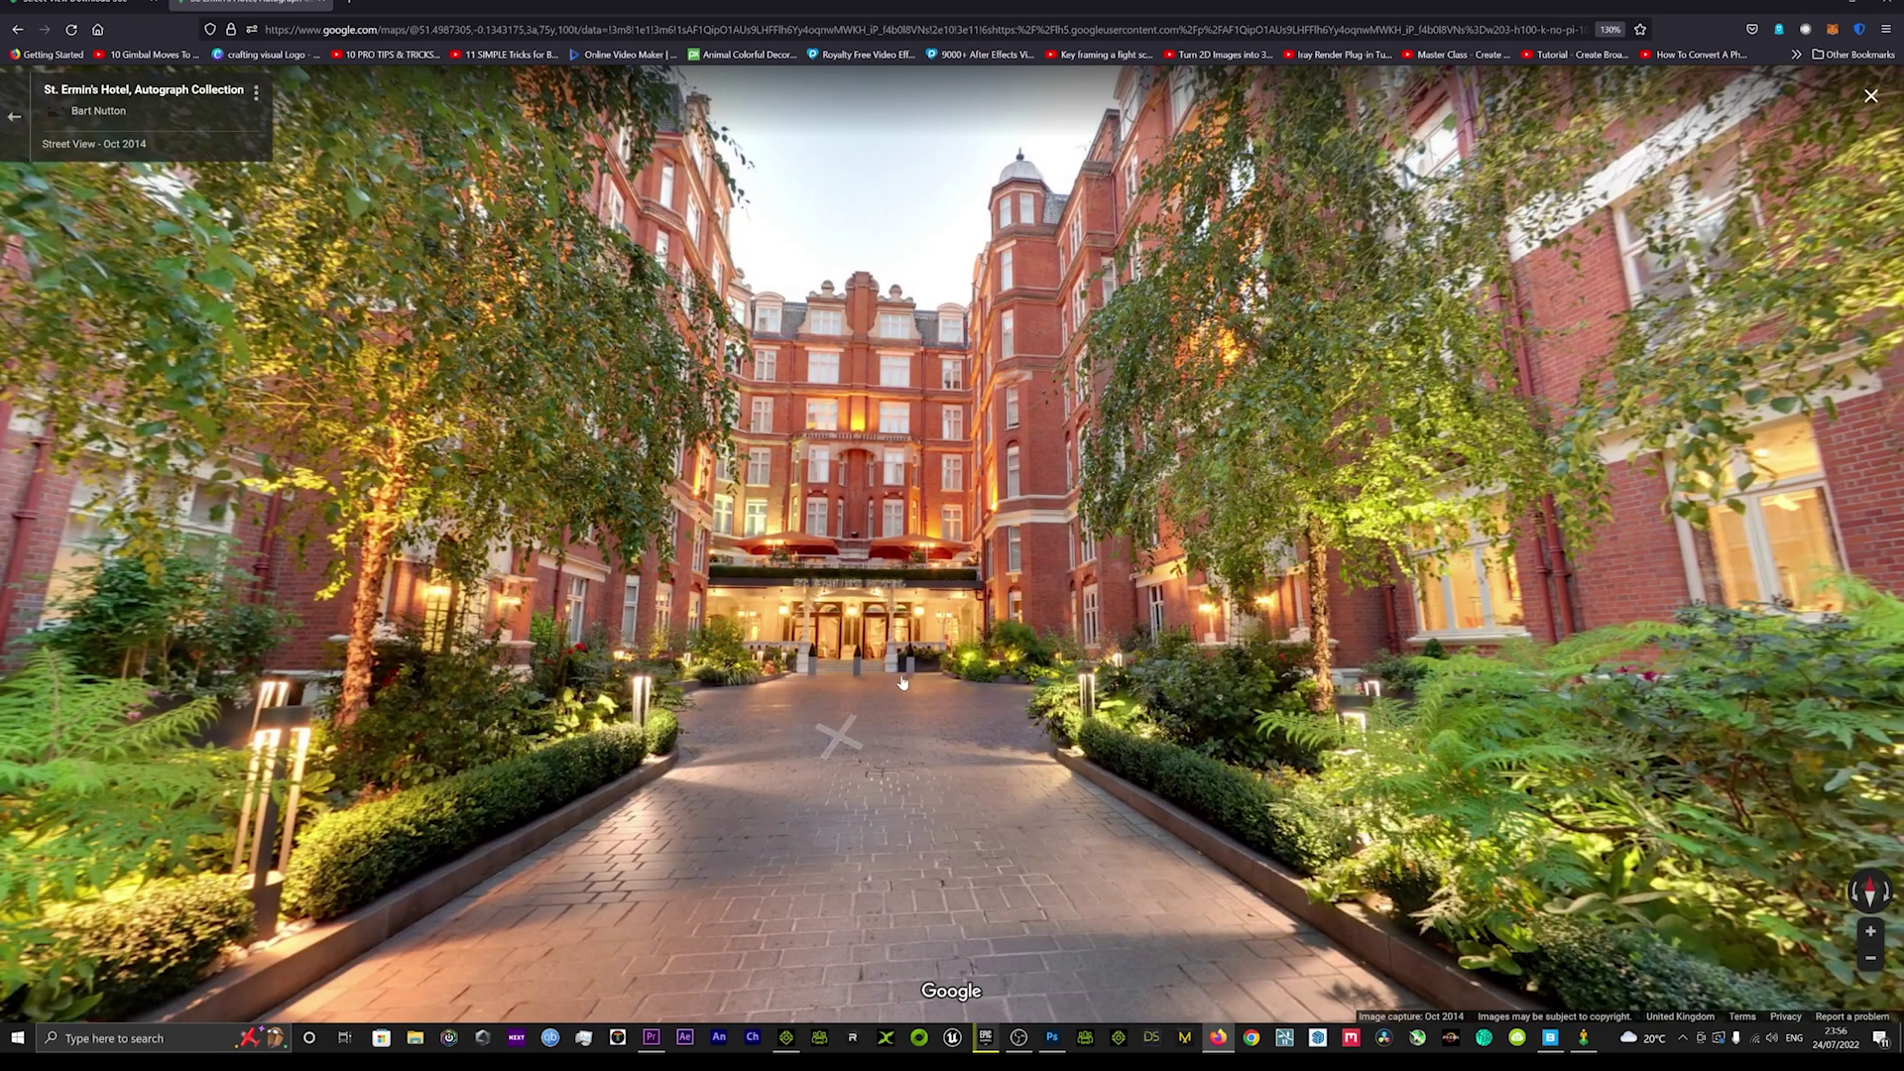
scroll(903, 675, "down", 2)
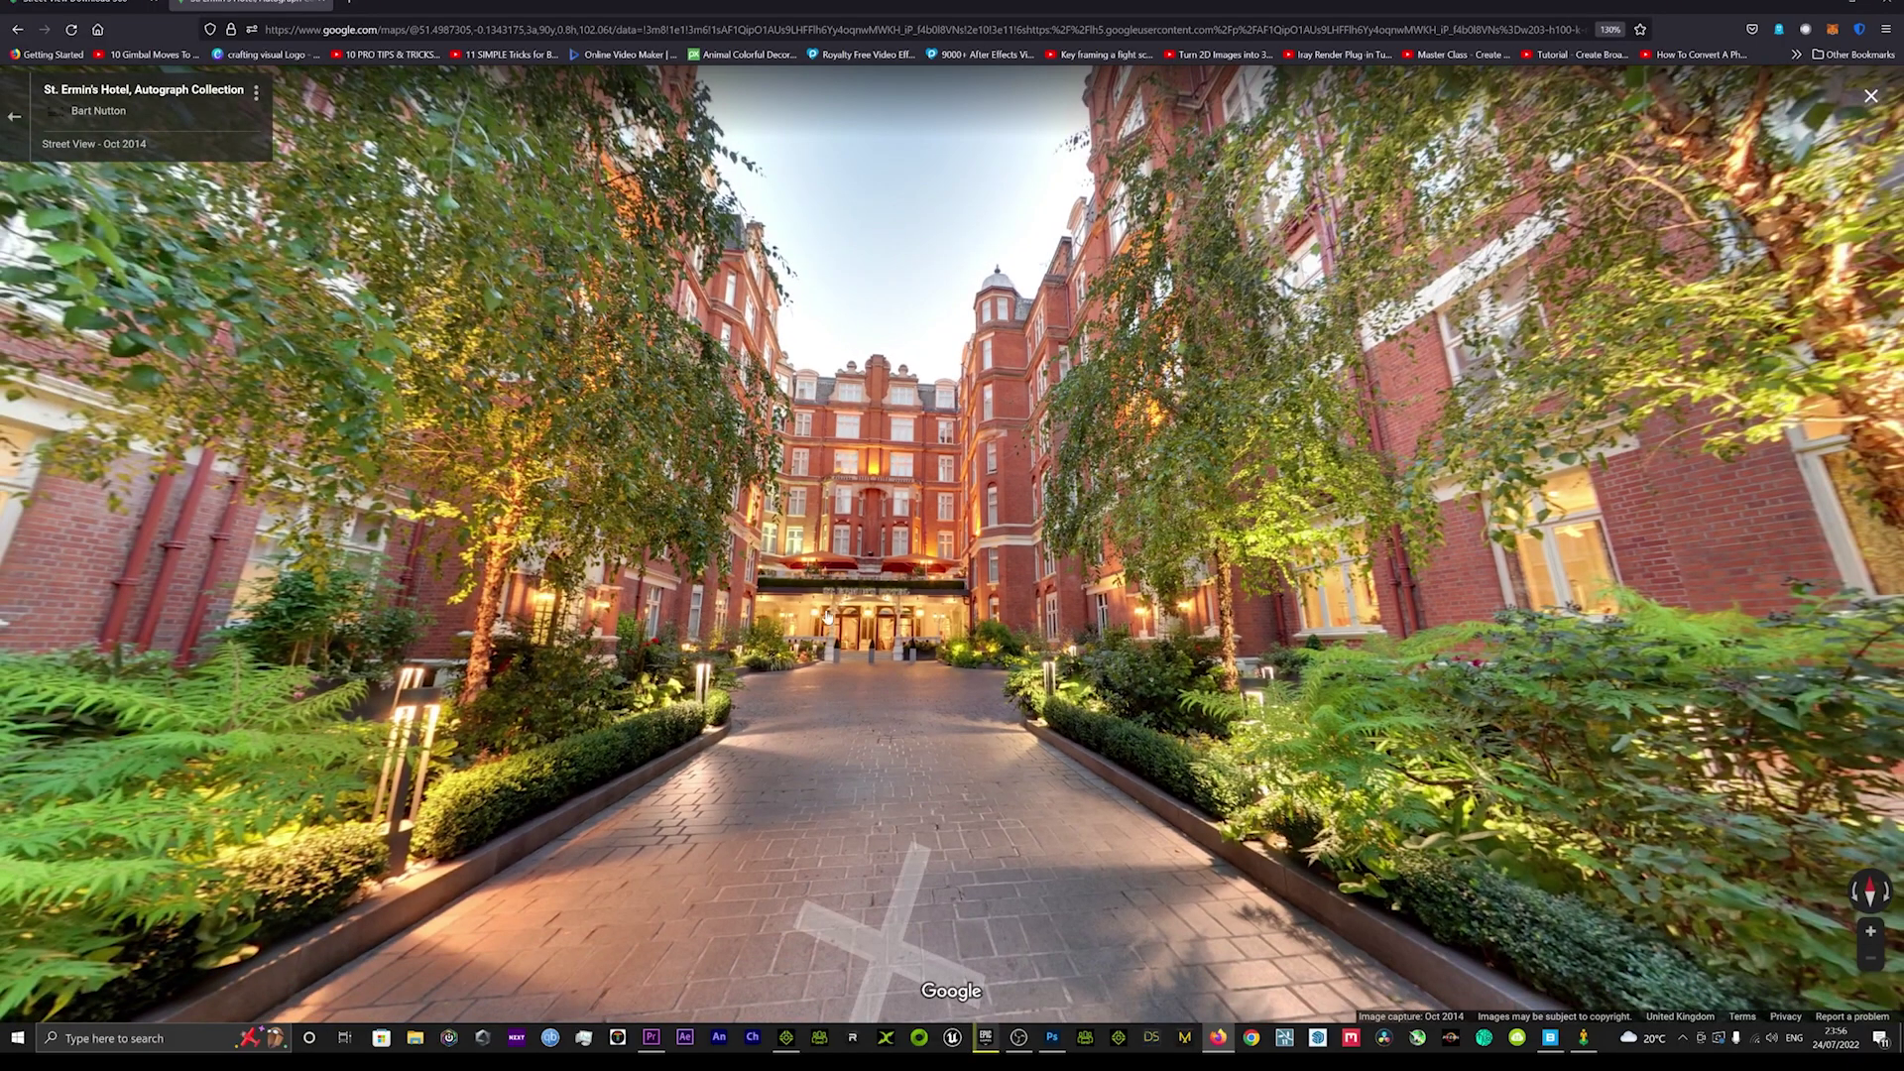
left_click(957, 898)
left_click_drag(1008, 617, 126, 109)
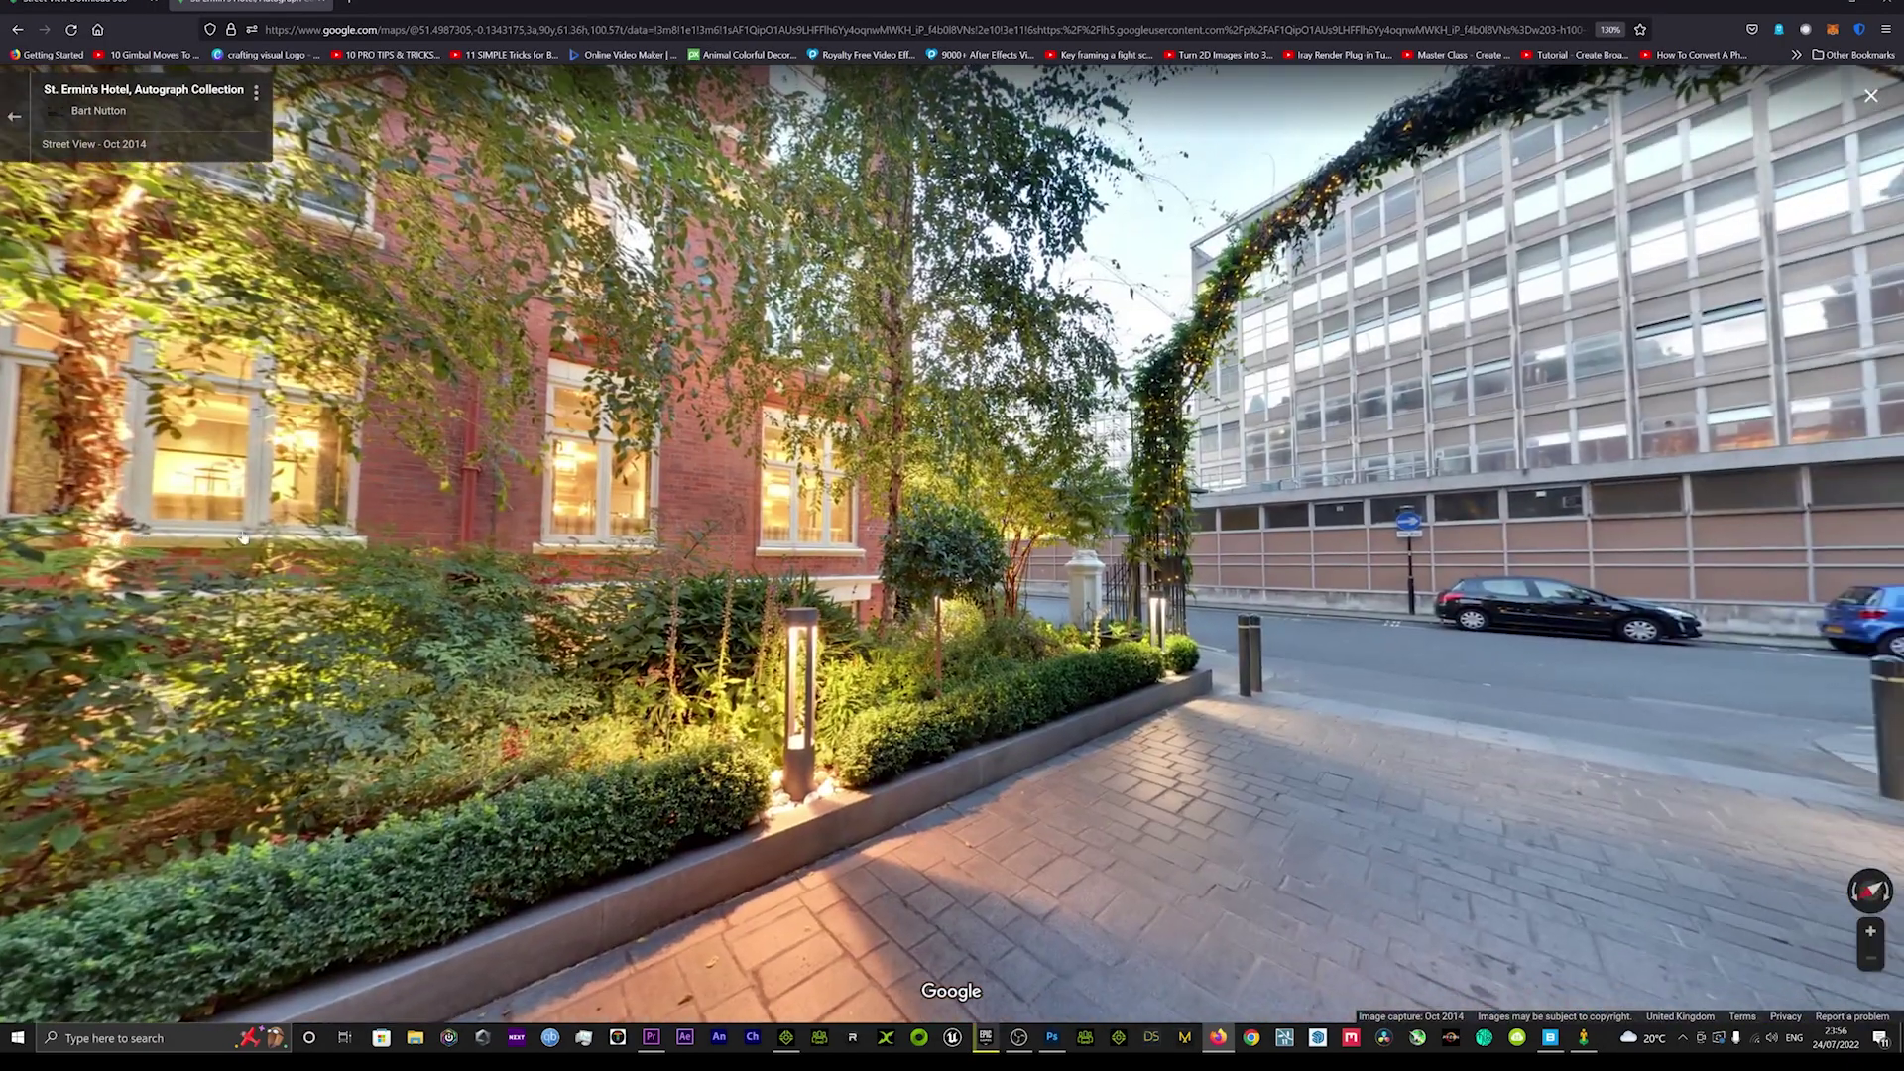
left_click(19, 31)
left_click(19, 31)
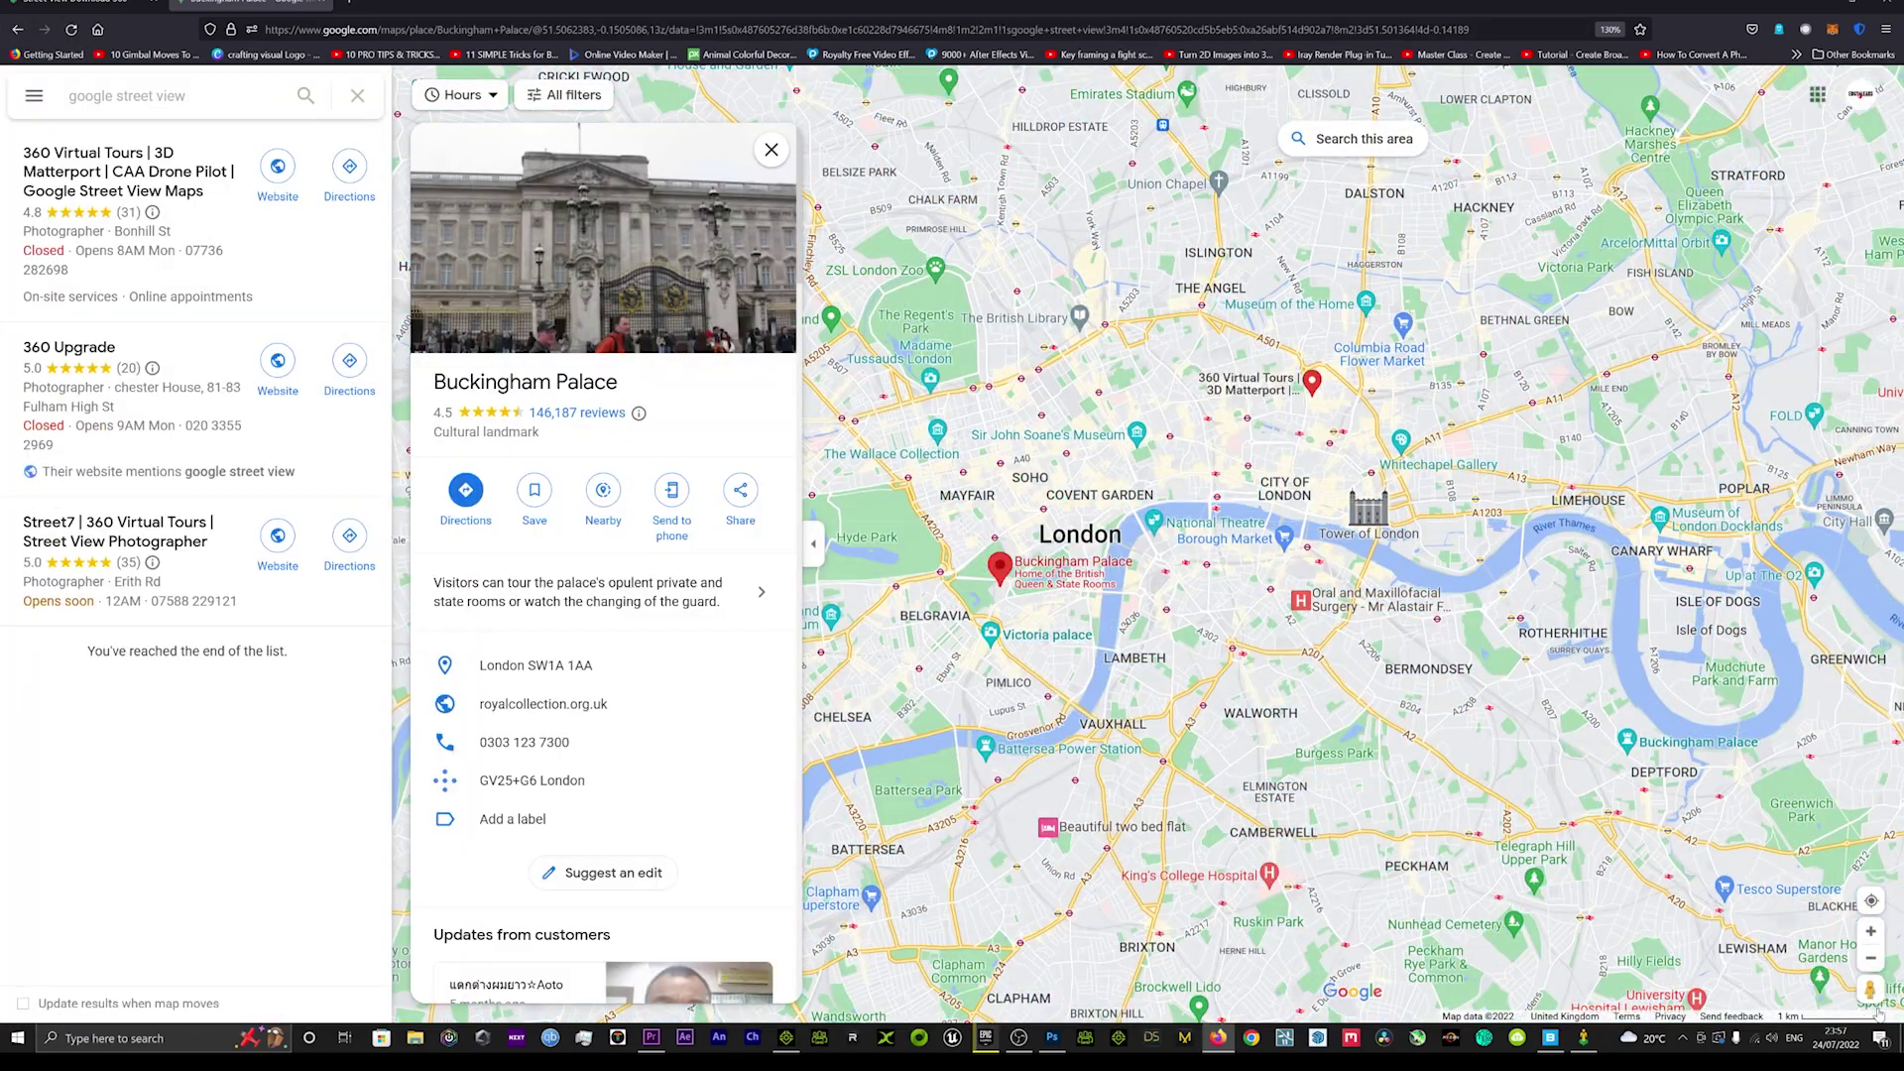
Step: Drop into Street View at 7 Storey's Gate and turn the view toward Big Ben
left_click_drag(1871, 989, 1059, 549)
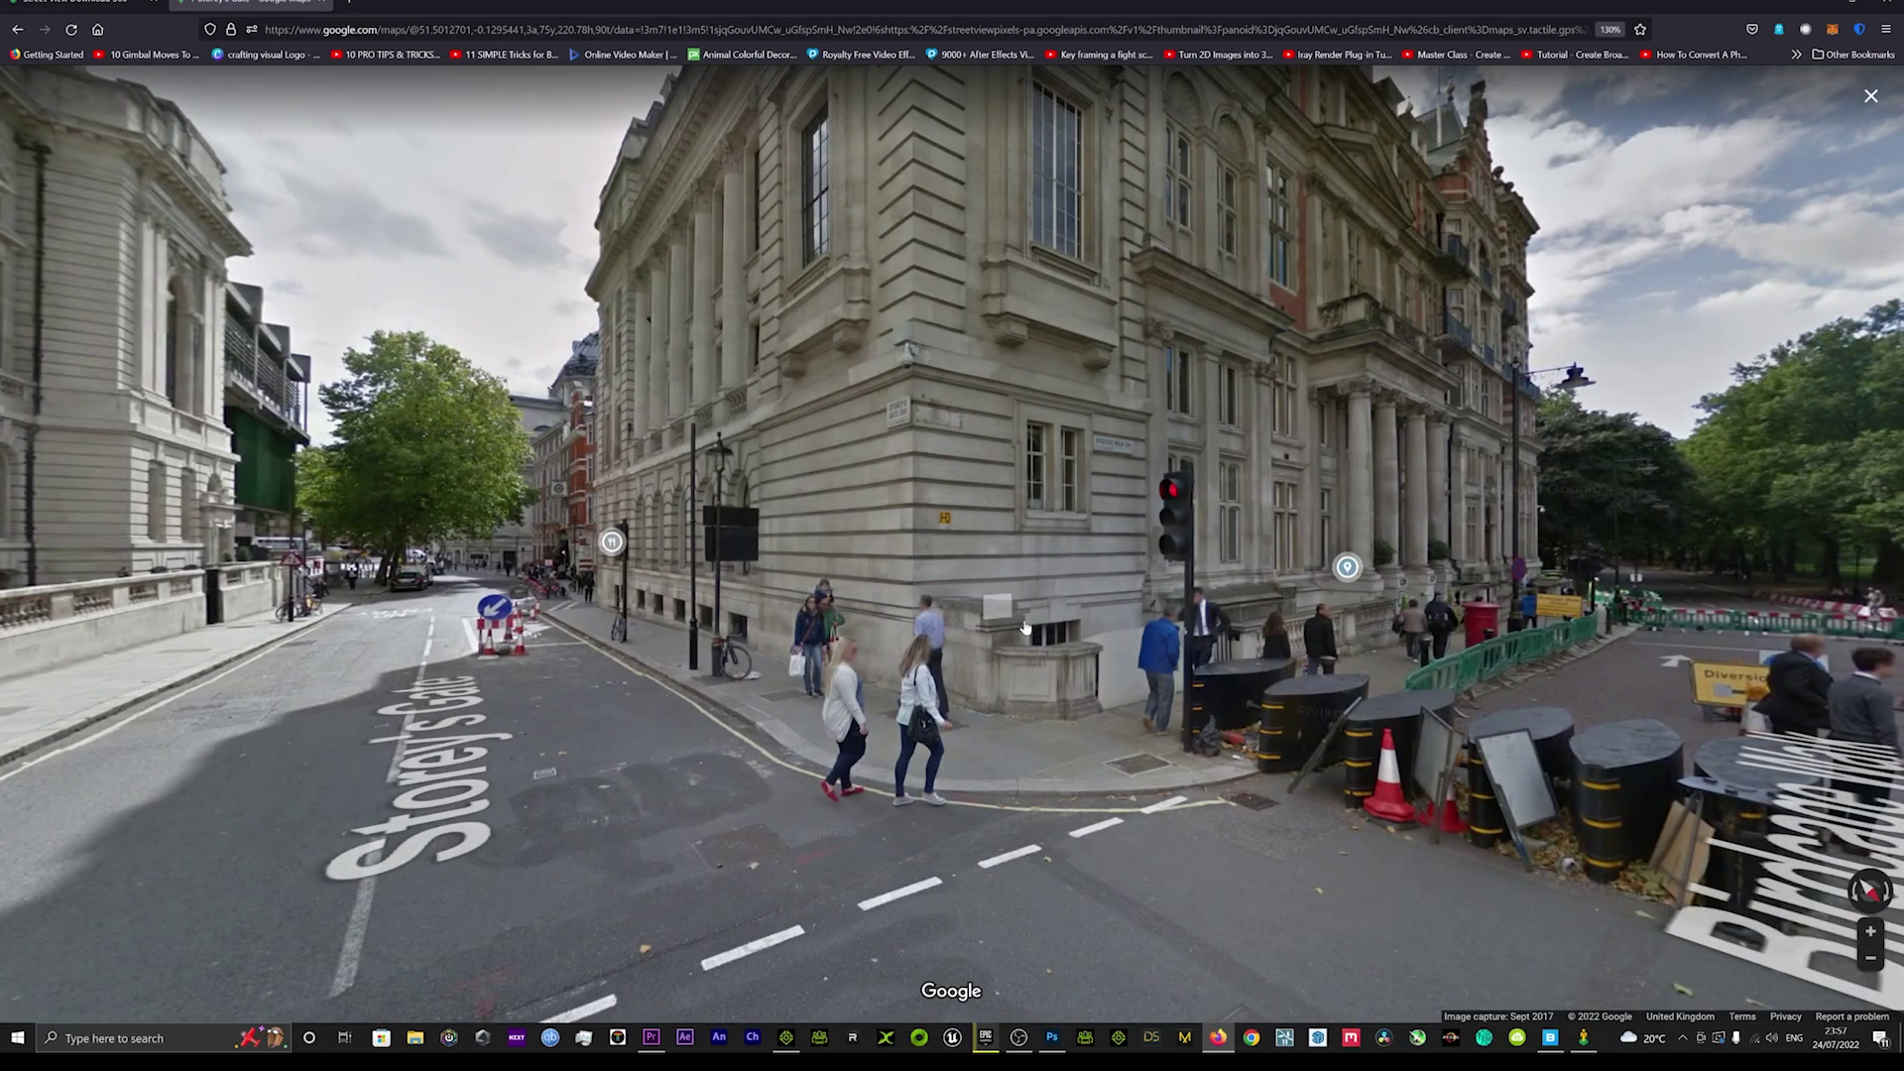
left_click_drag(1041, 636, 1314, 585)
left_click_drag(661, 415, 1027, 406)
key("ctrl+l")
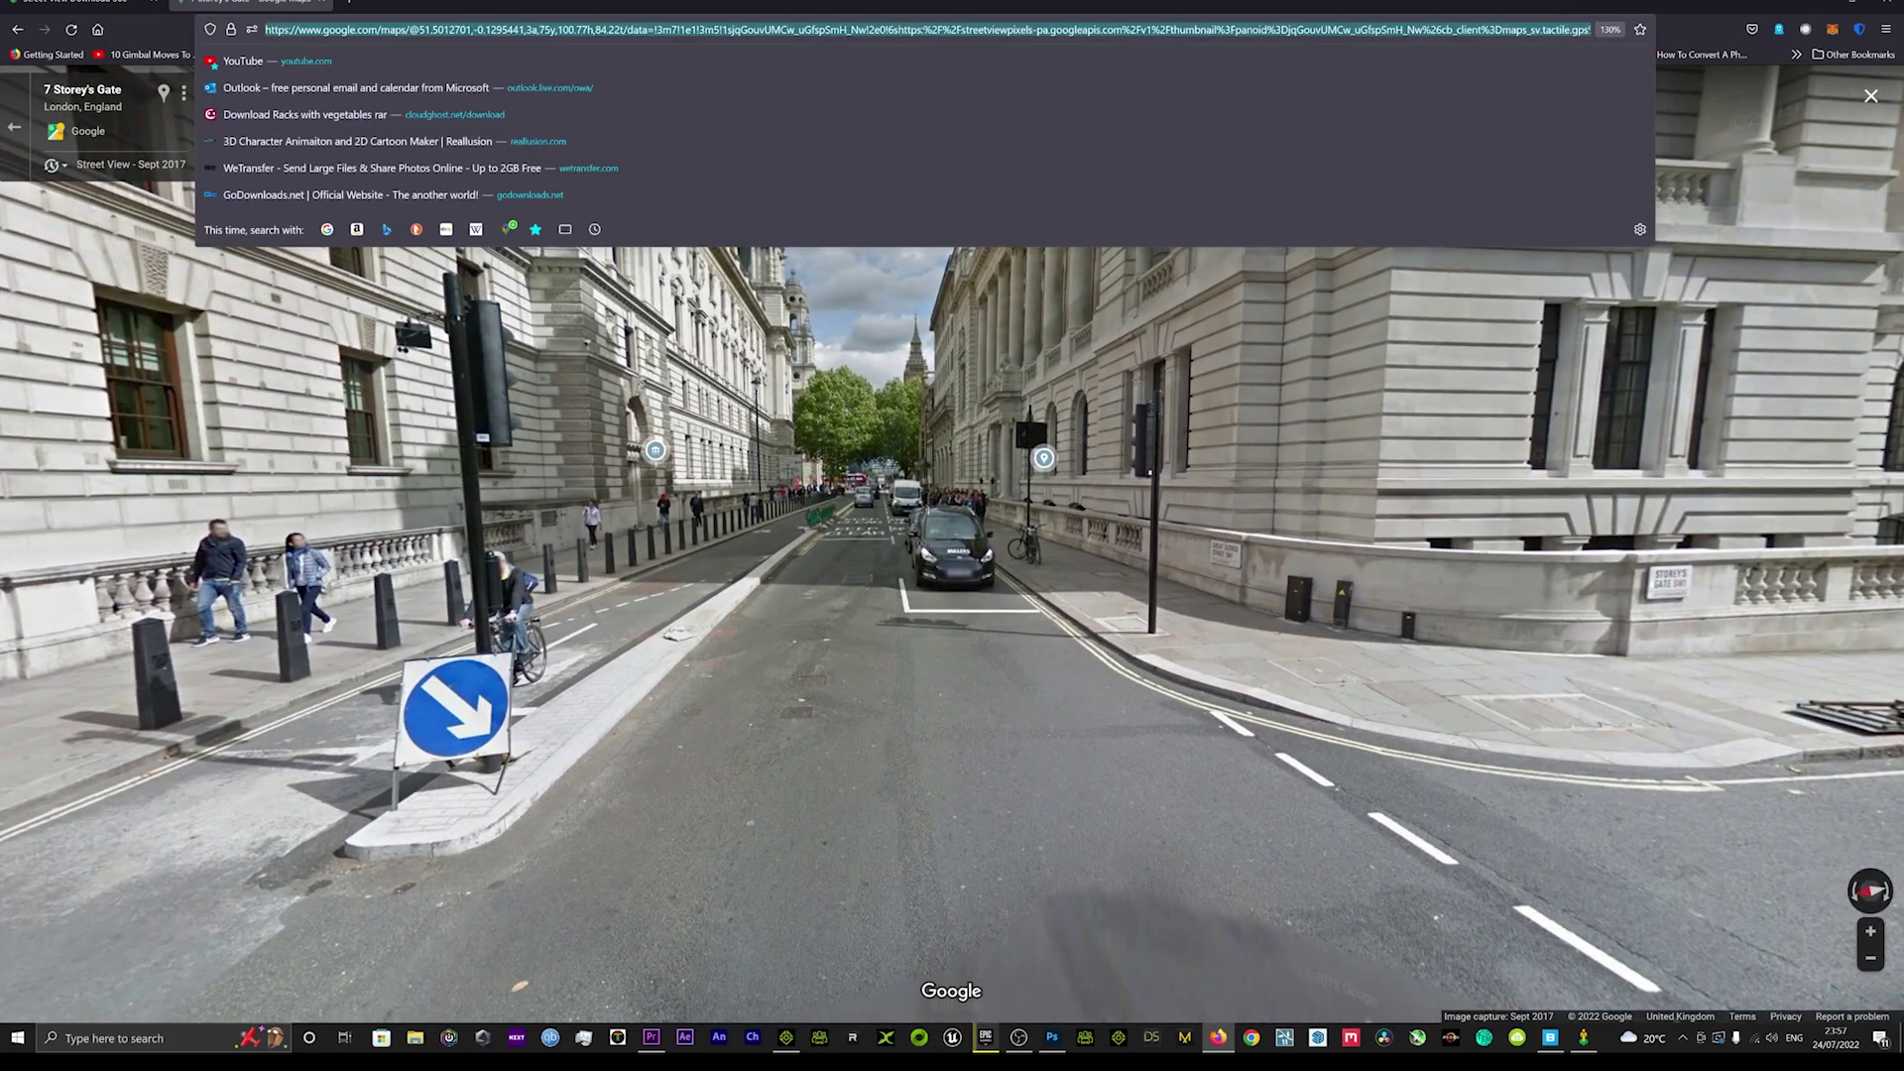
Step: Copy the Street View address and paste it into the downloader's Panorama ID or URL field
right_click(438, 30)
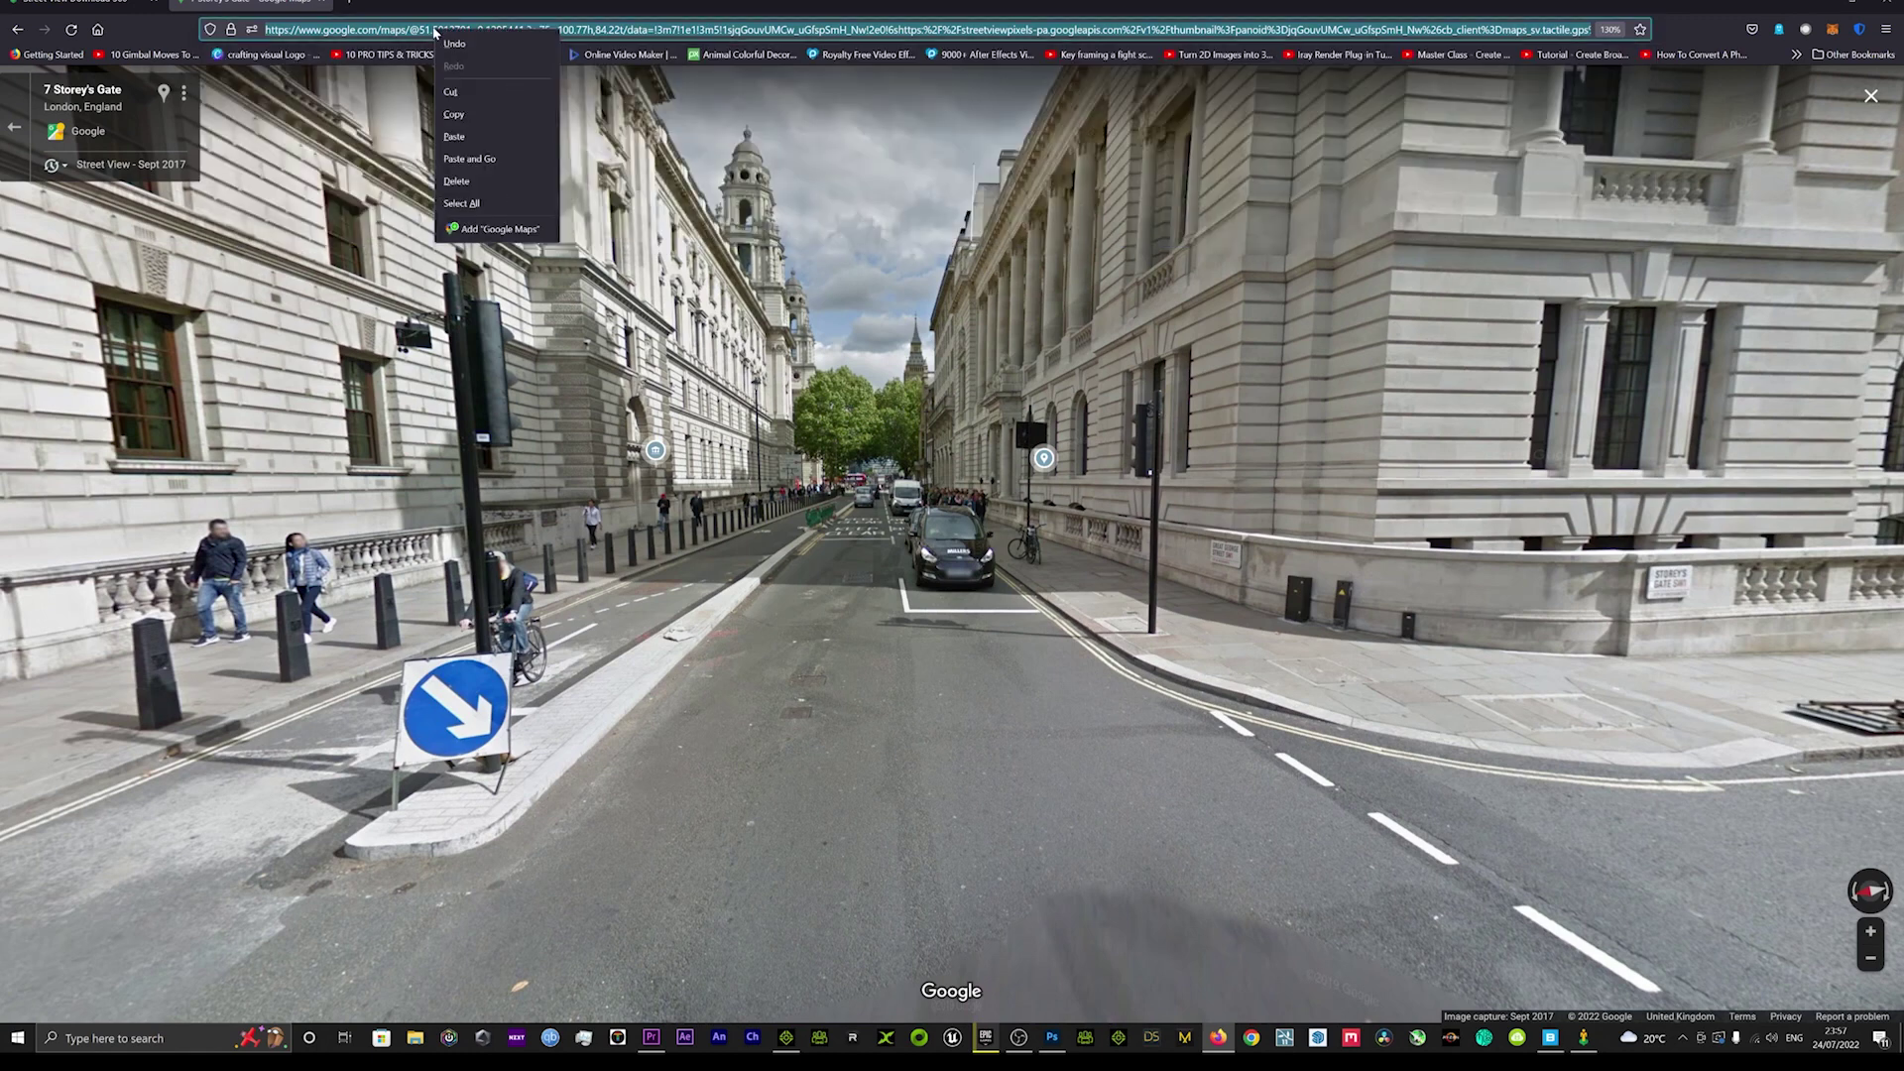
left_click(459, 116)
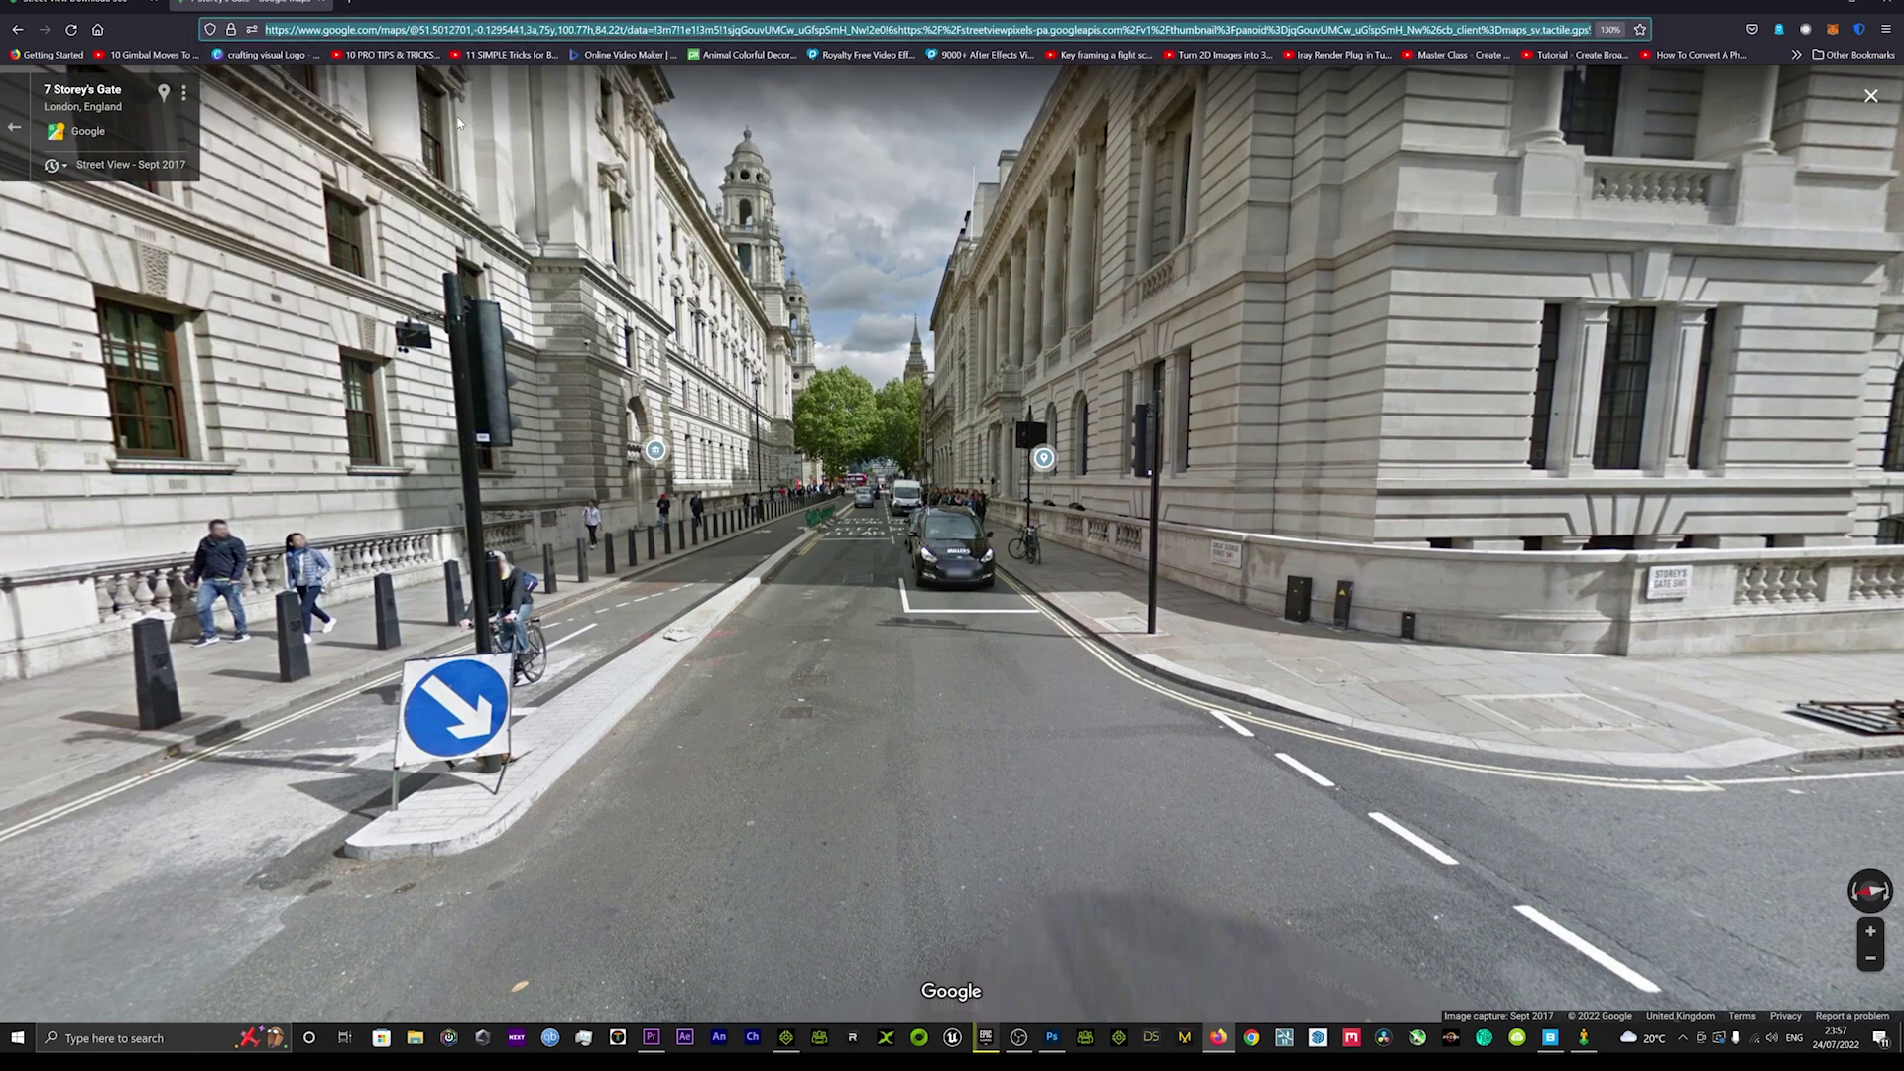
left_click(1584, 1038)
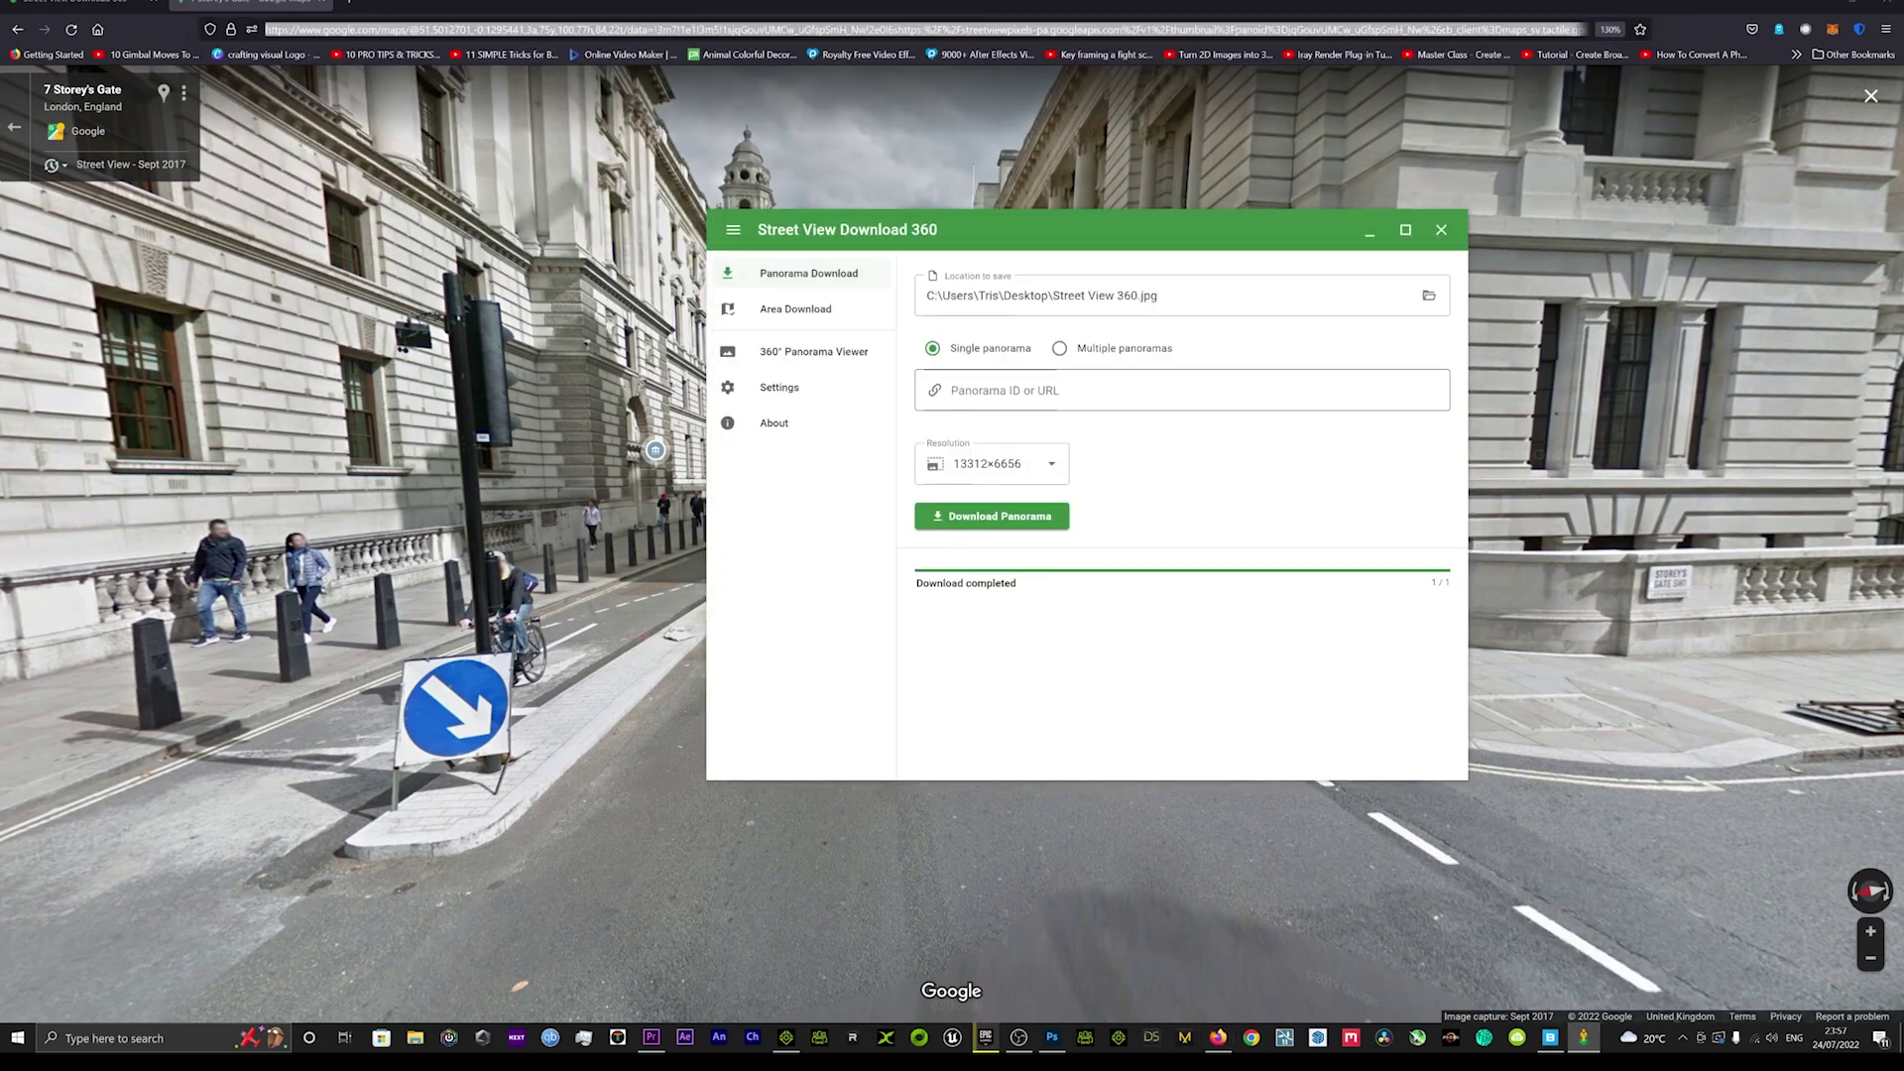
left_click(928, 390)
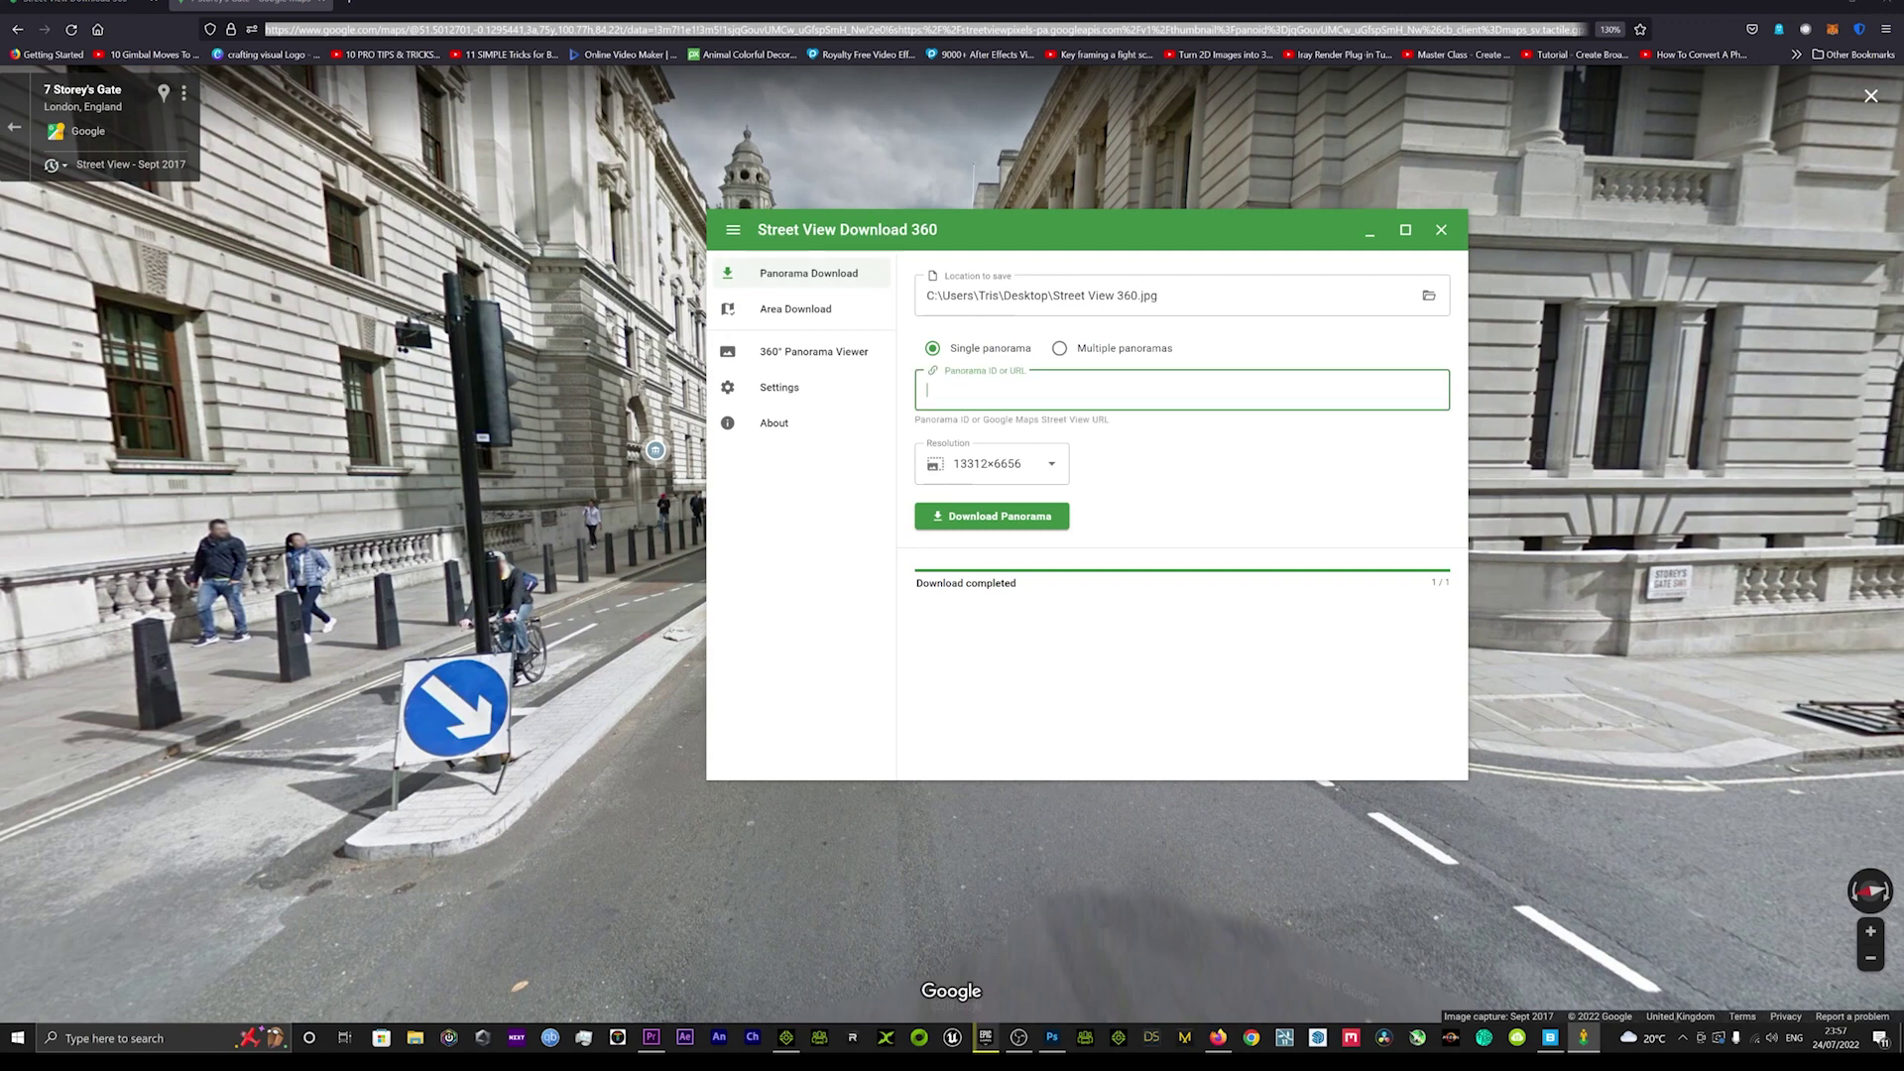
right_click(976, 388)
left_click(1018, 444)
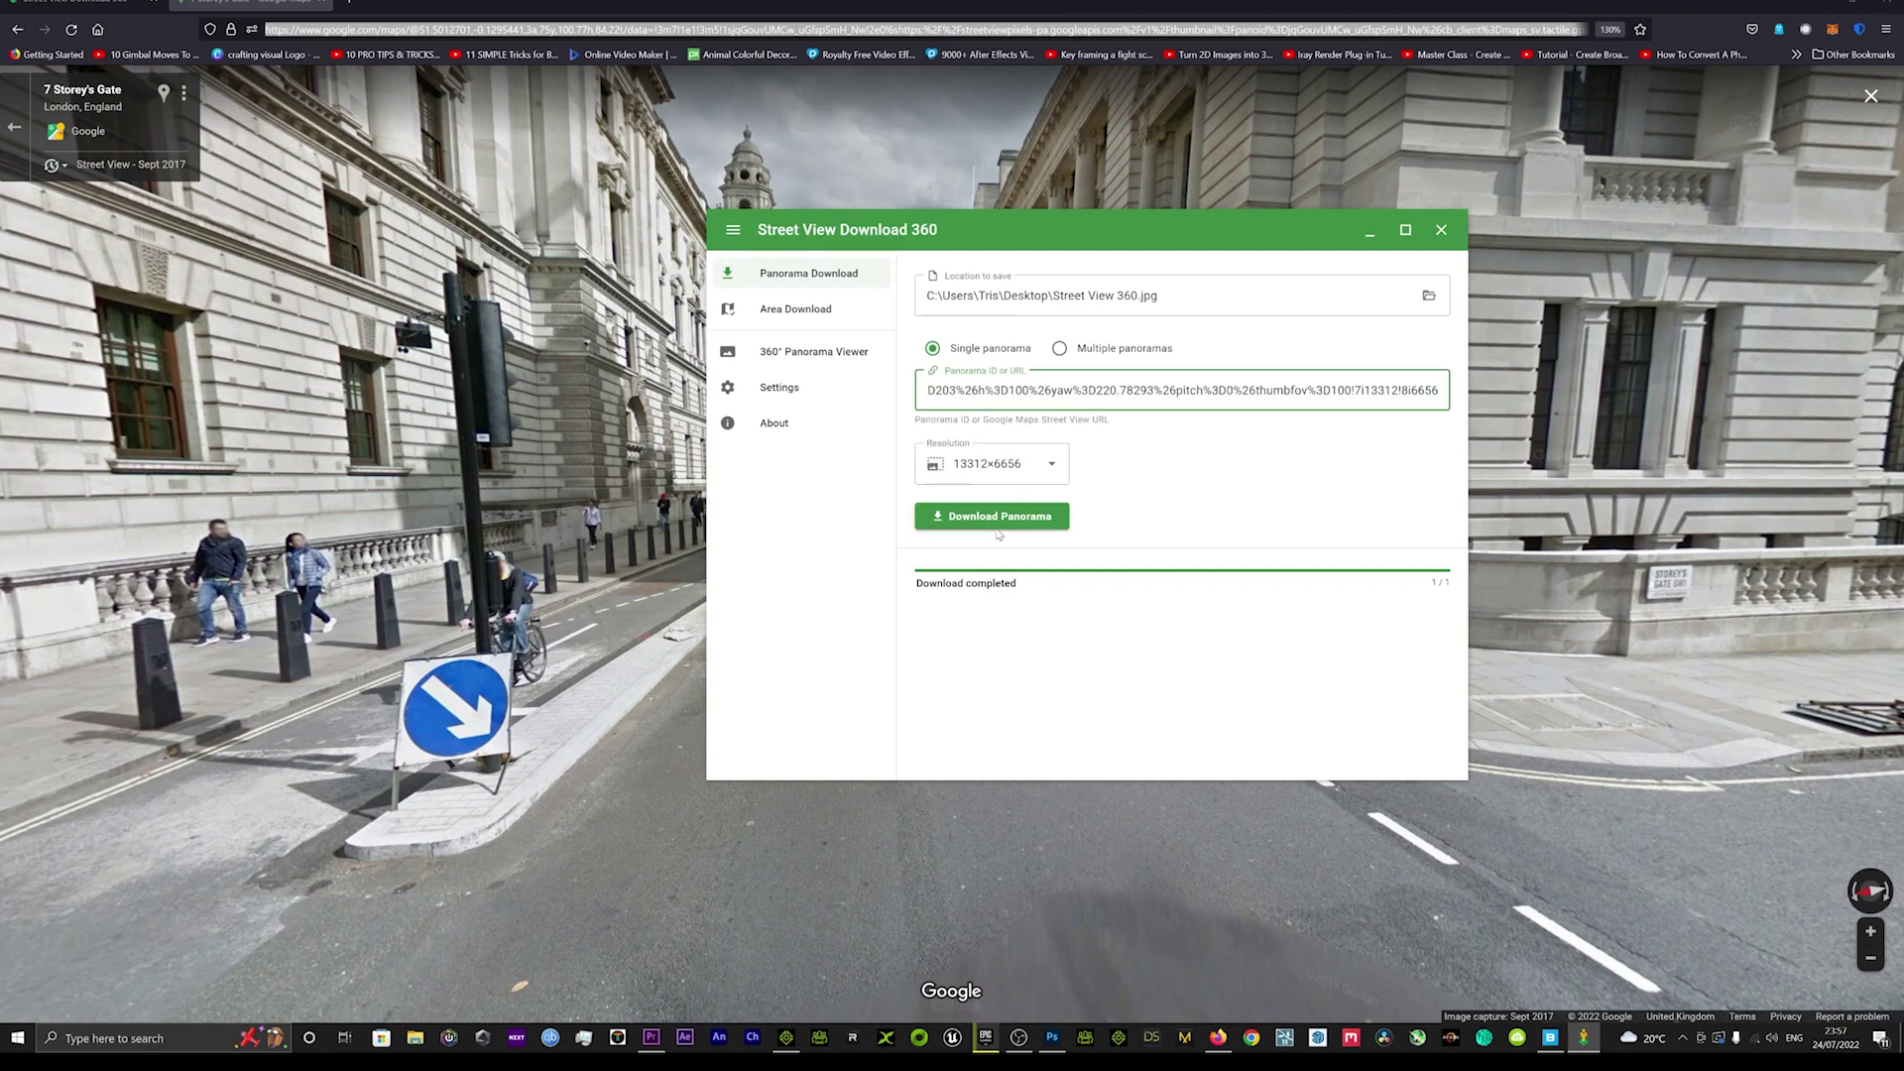
Step: Download the panorama at 13312×6656 as Street View 360.jpg on the Desktop
left_click(1020, 463)
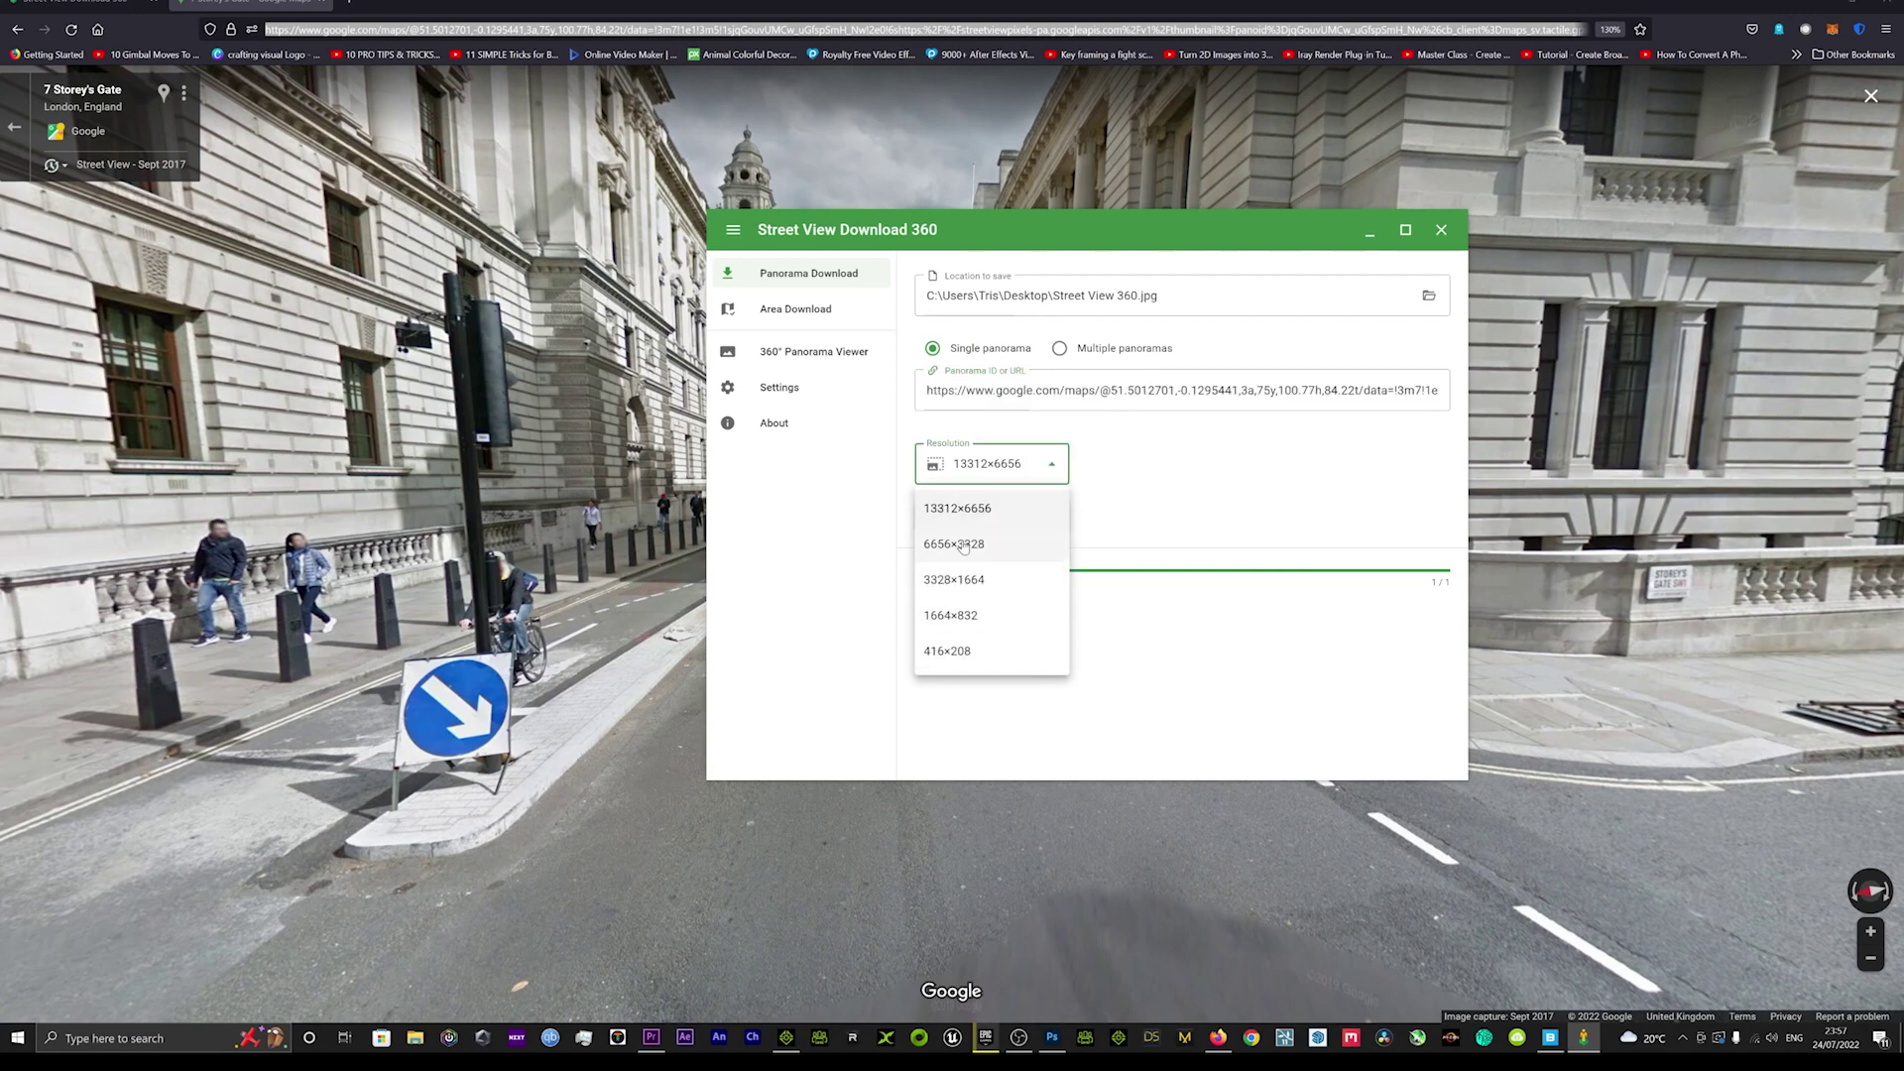
left_click(957, 511)
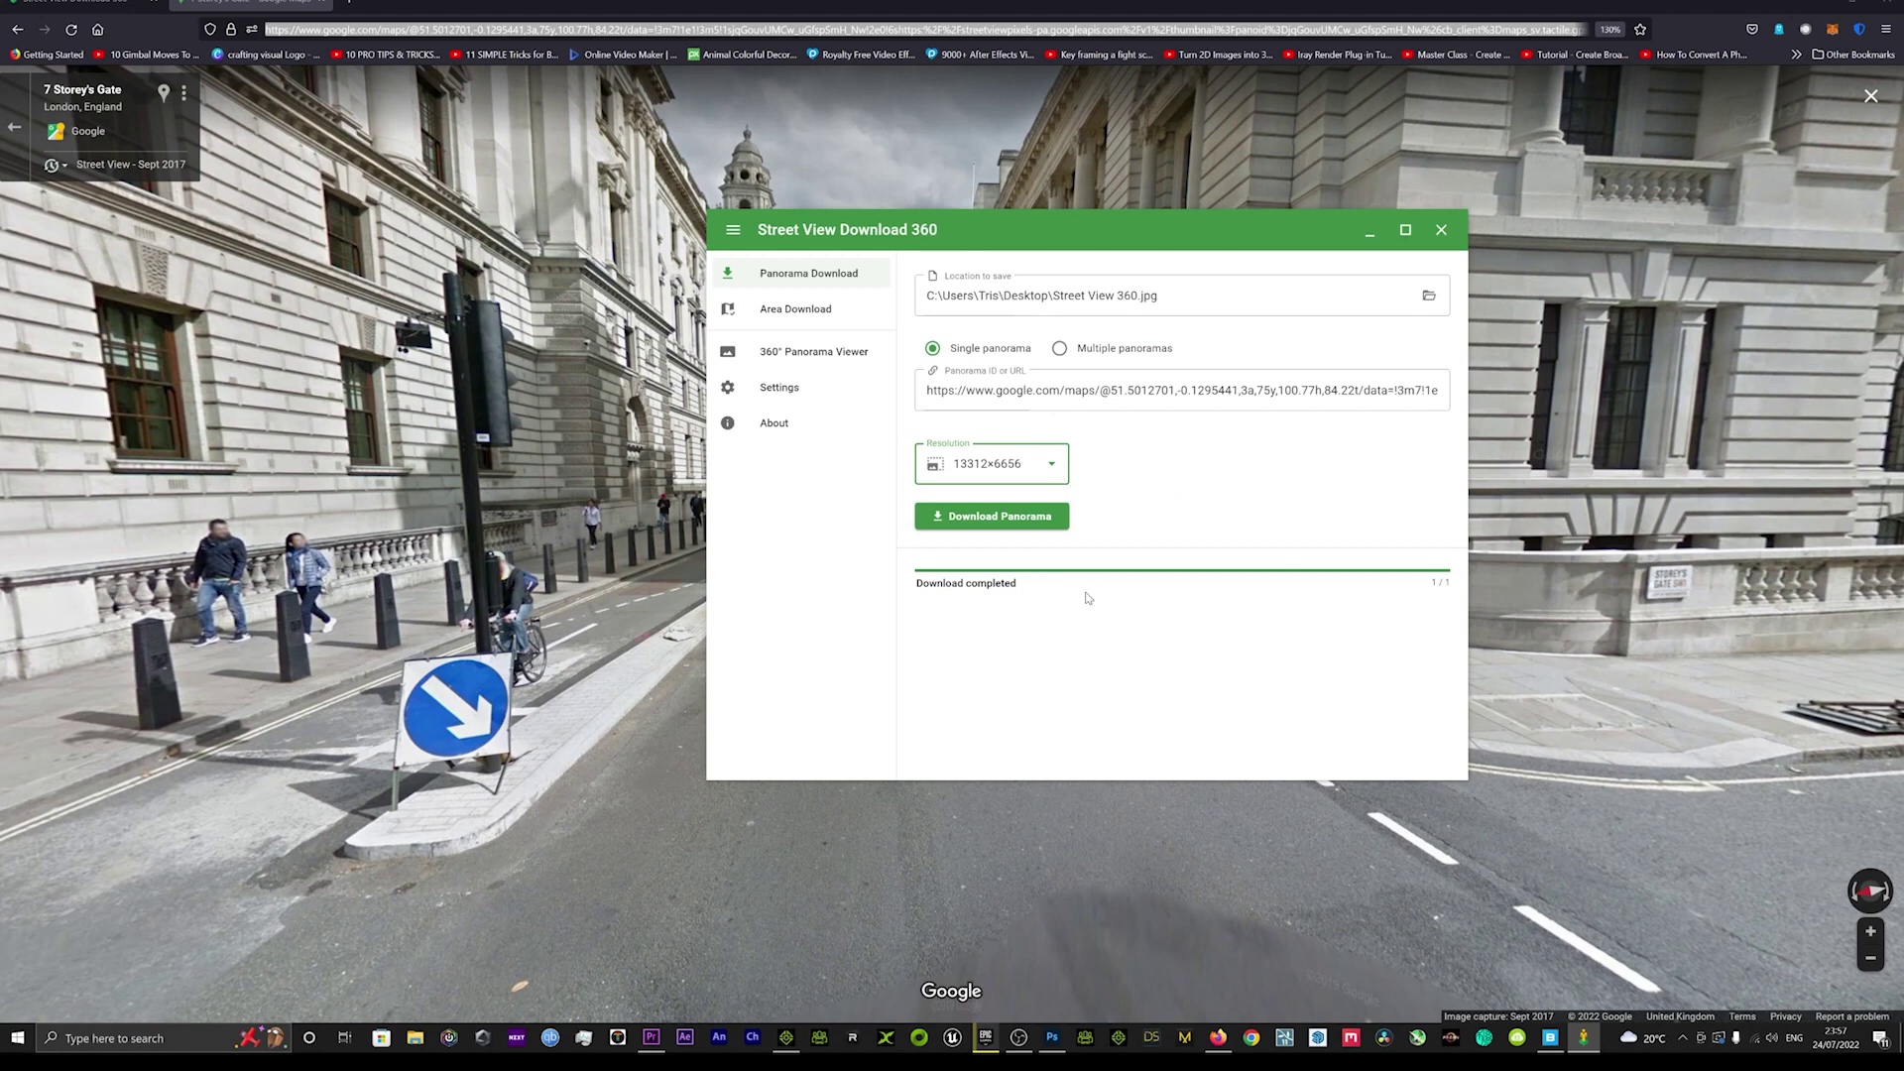
left_click(1006, 517)
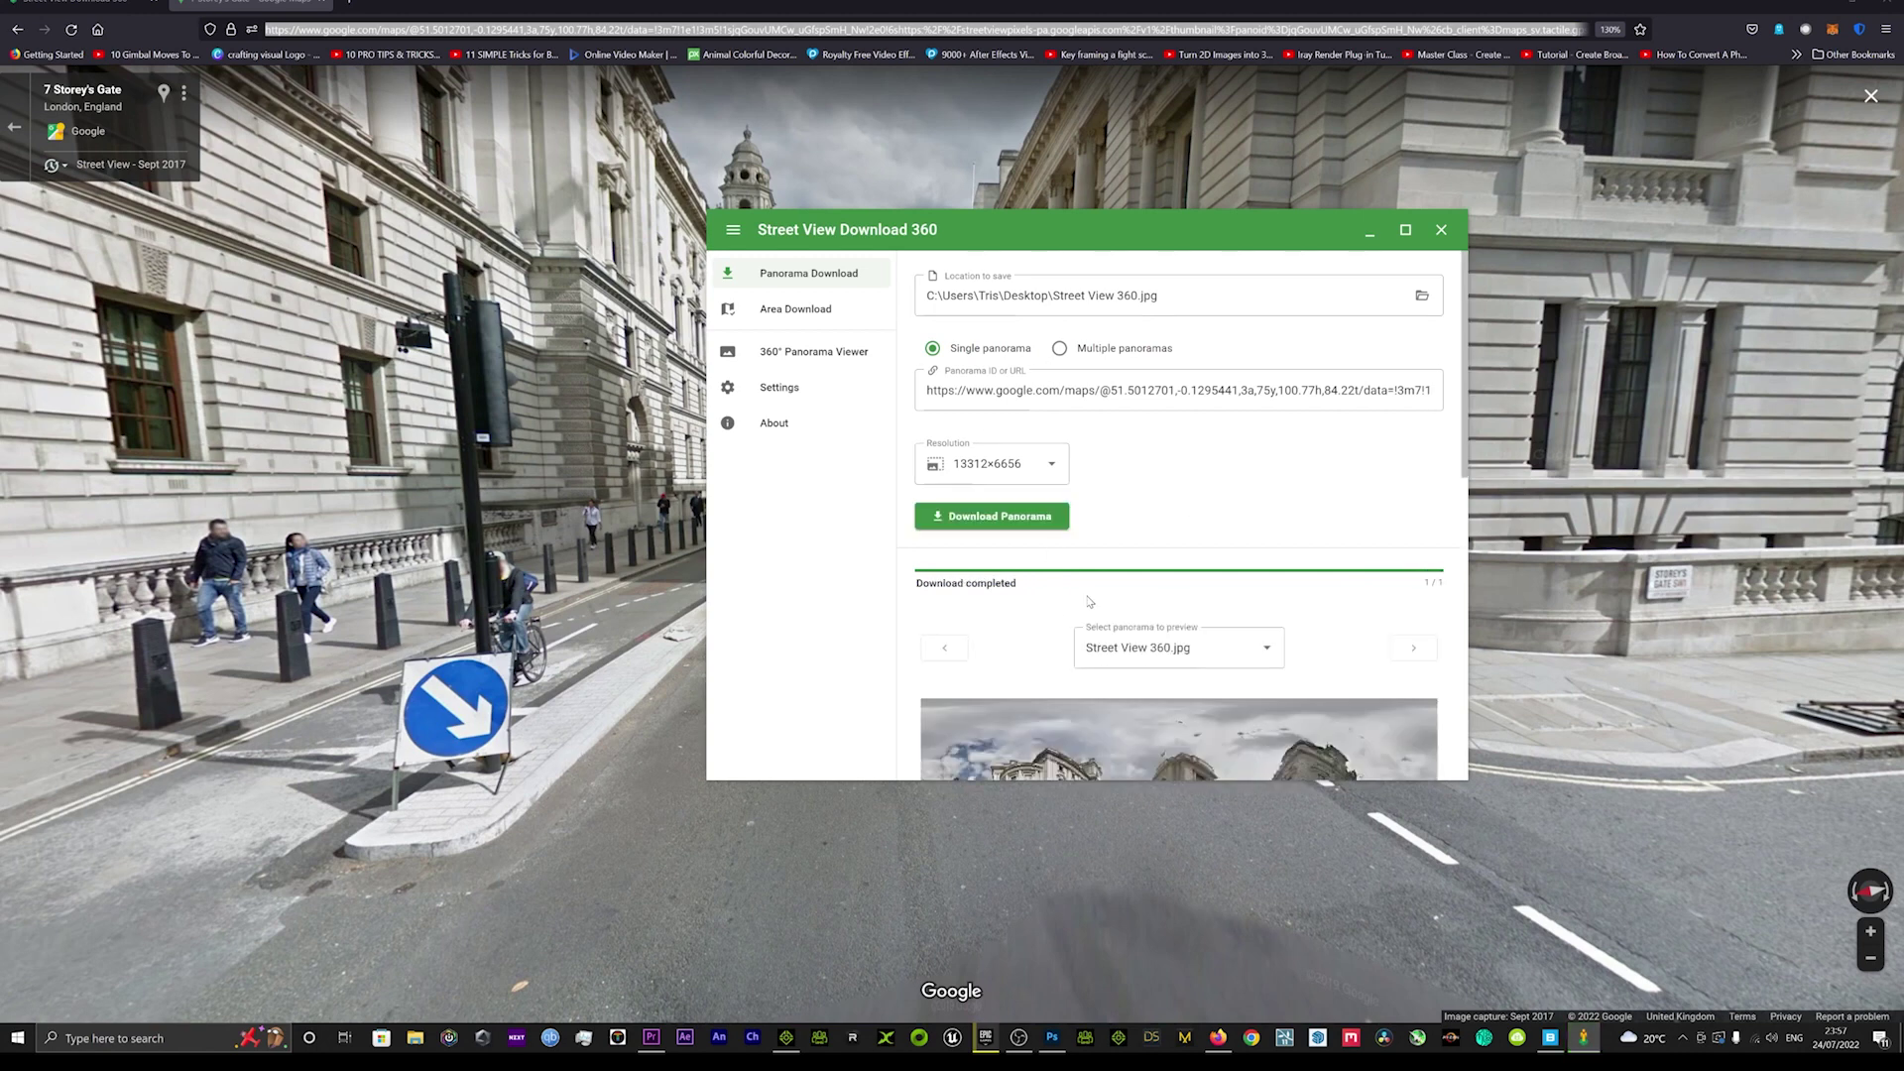
scroll(1095, 592, "down", 3)
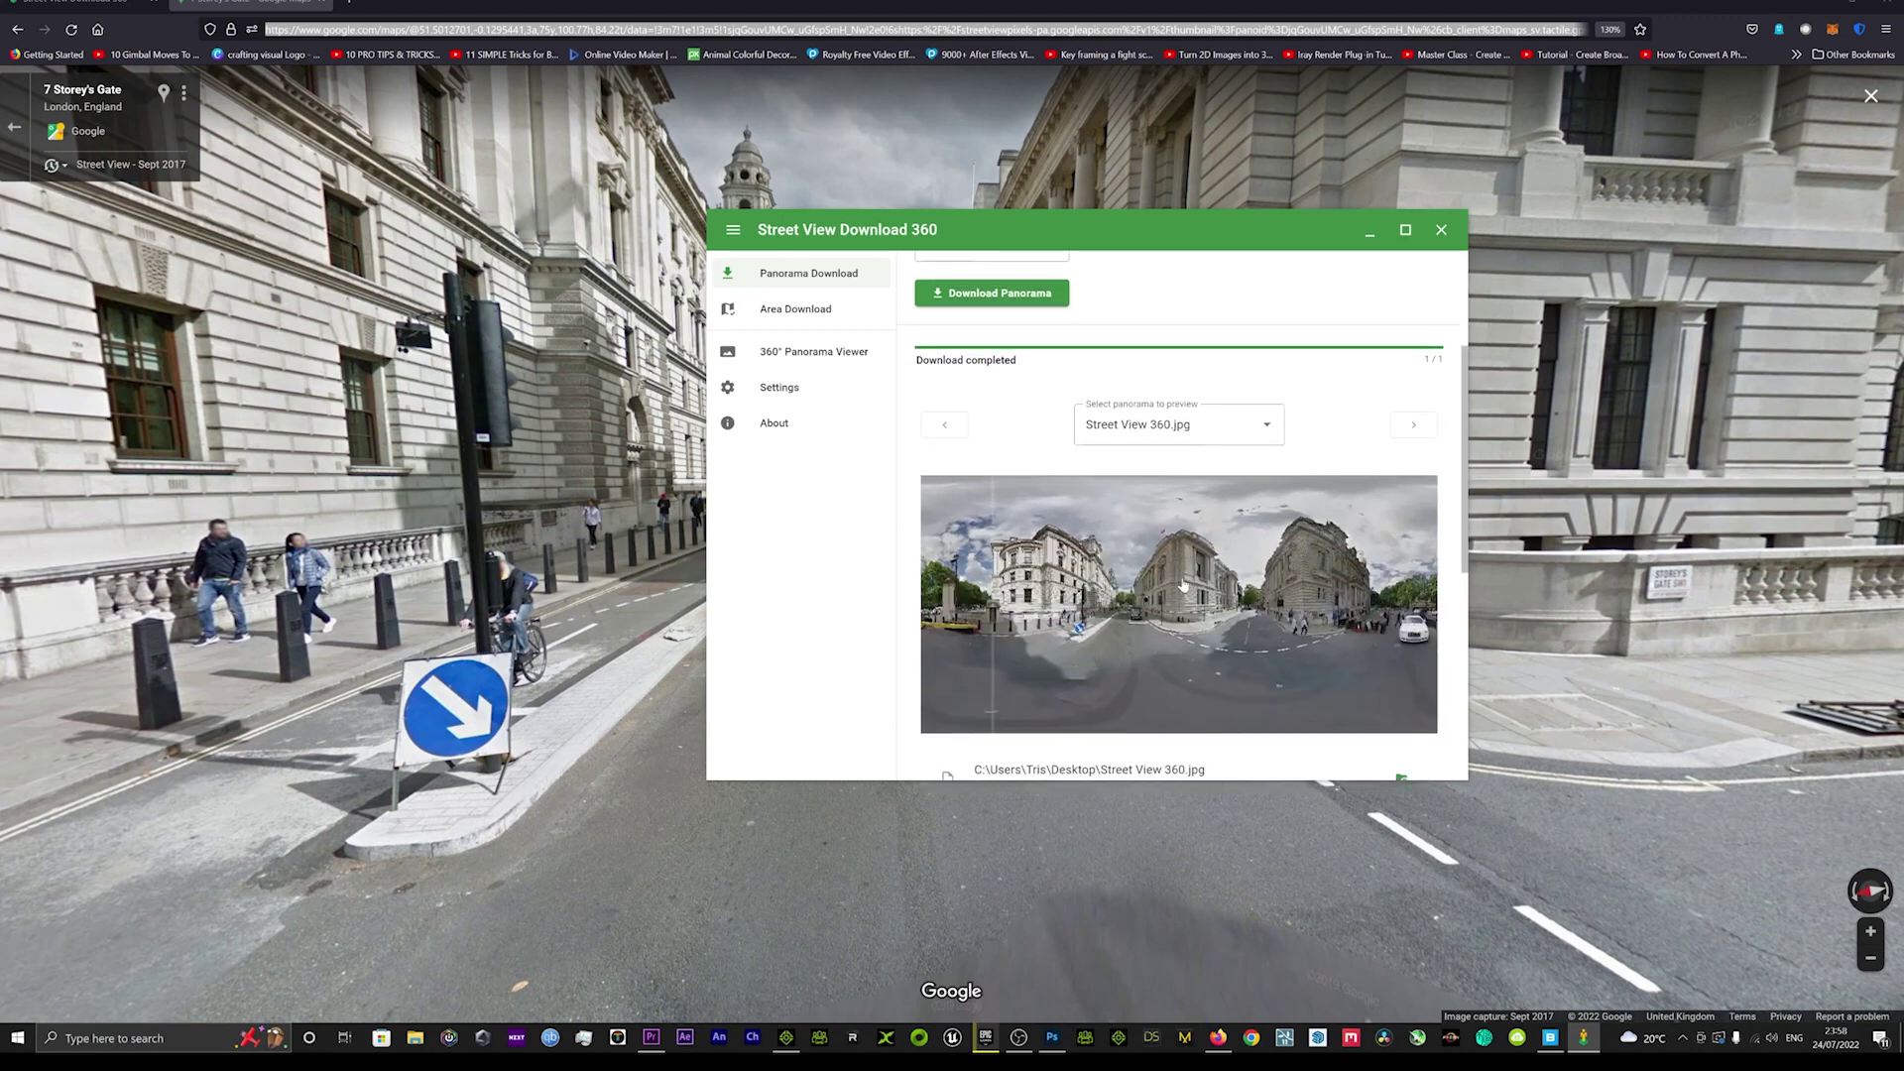
Step: Add the Cloudy sky, load Street View 360.jpg as its Diffuse texture, and orbit the backdrop
left_click(786, 1038)
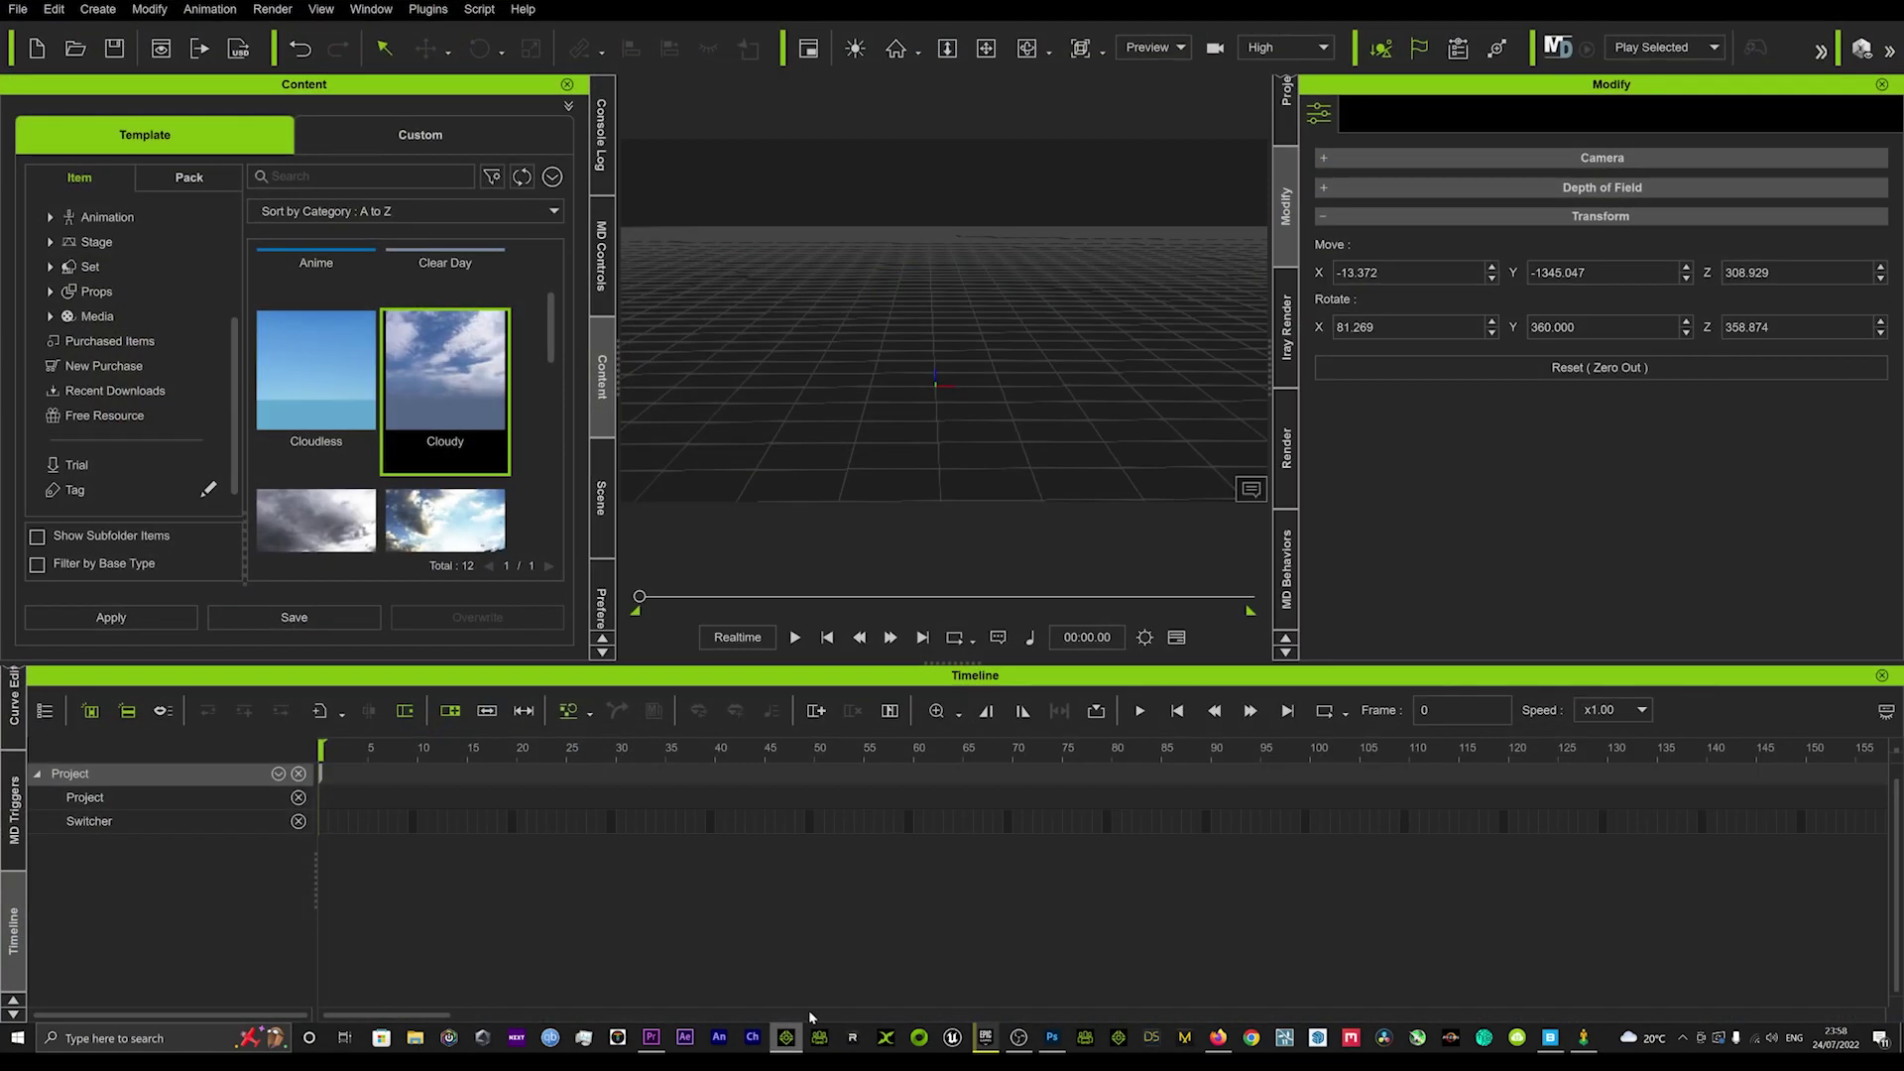
double_click(442, 365)
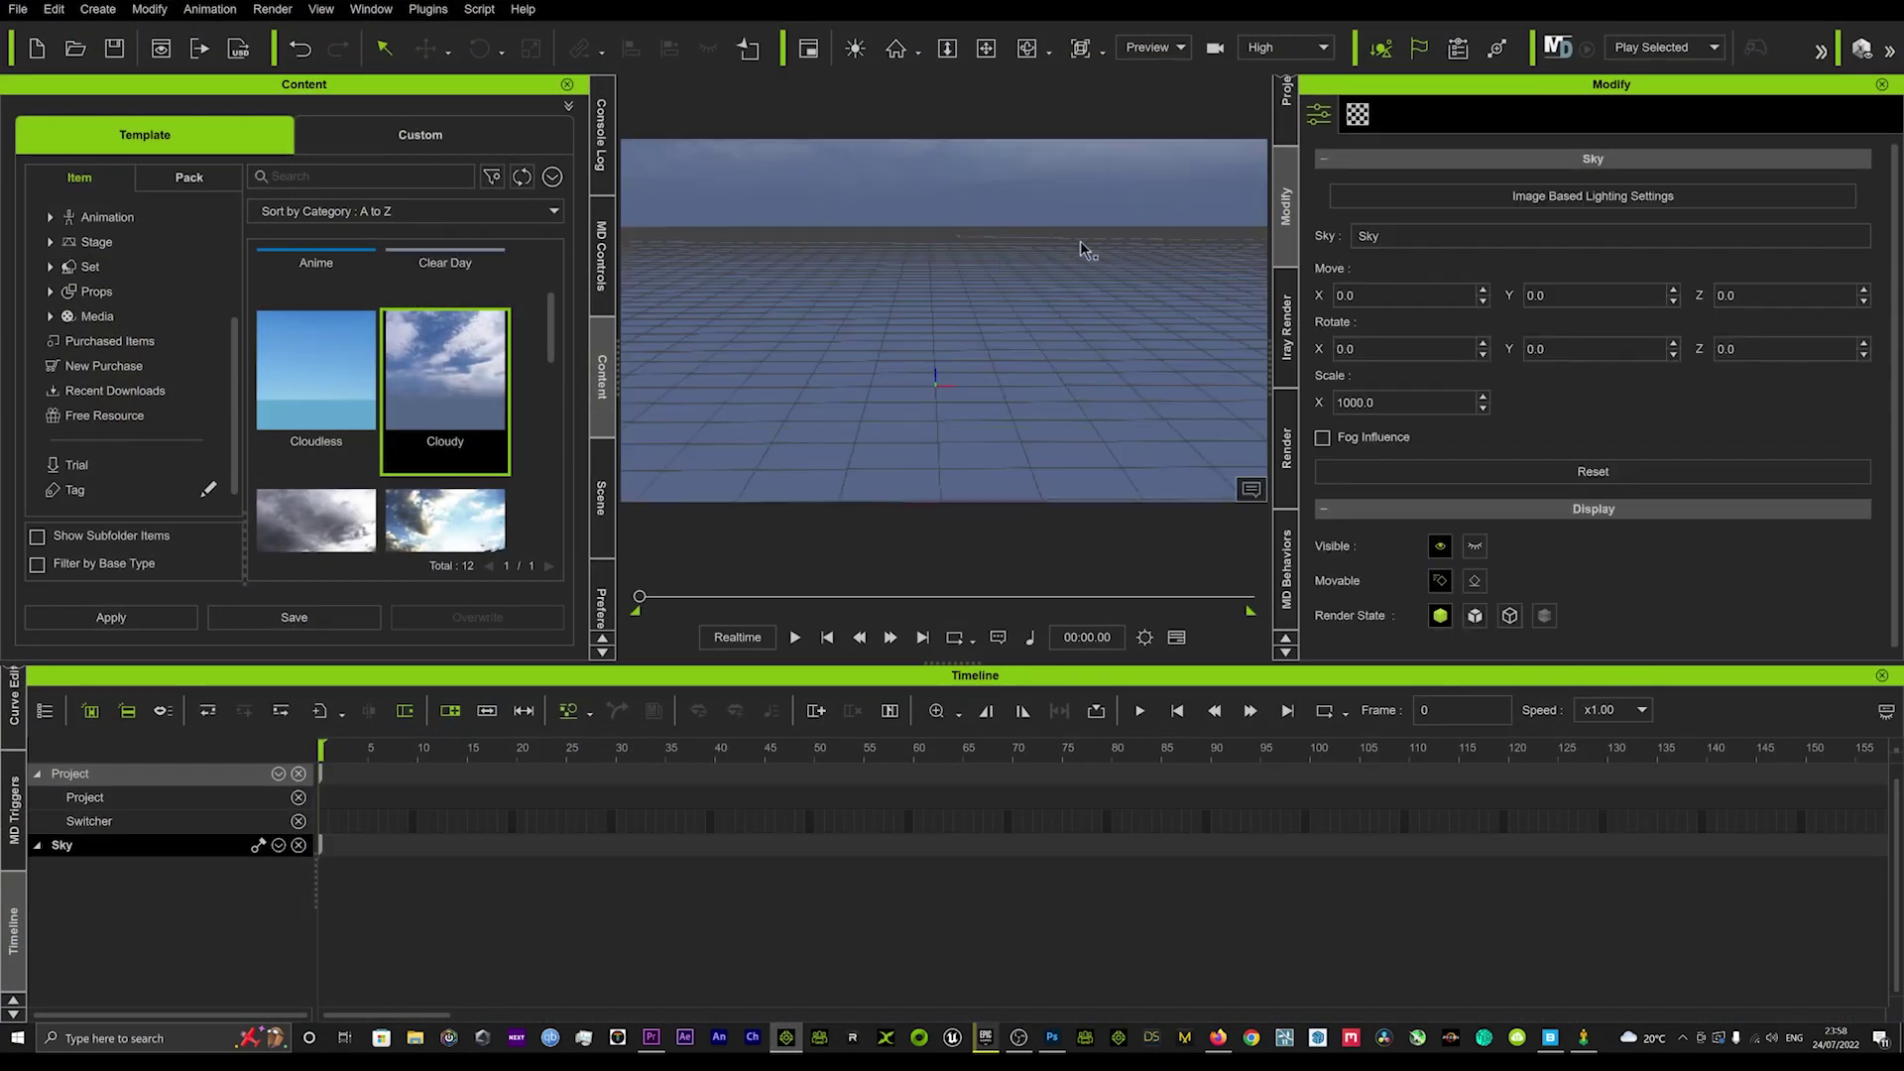
left_click(1357, 116)
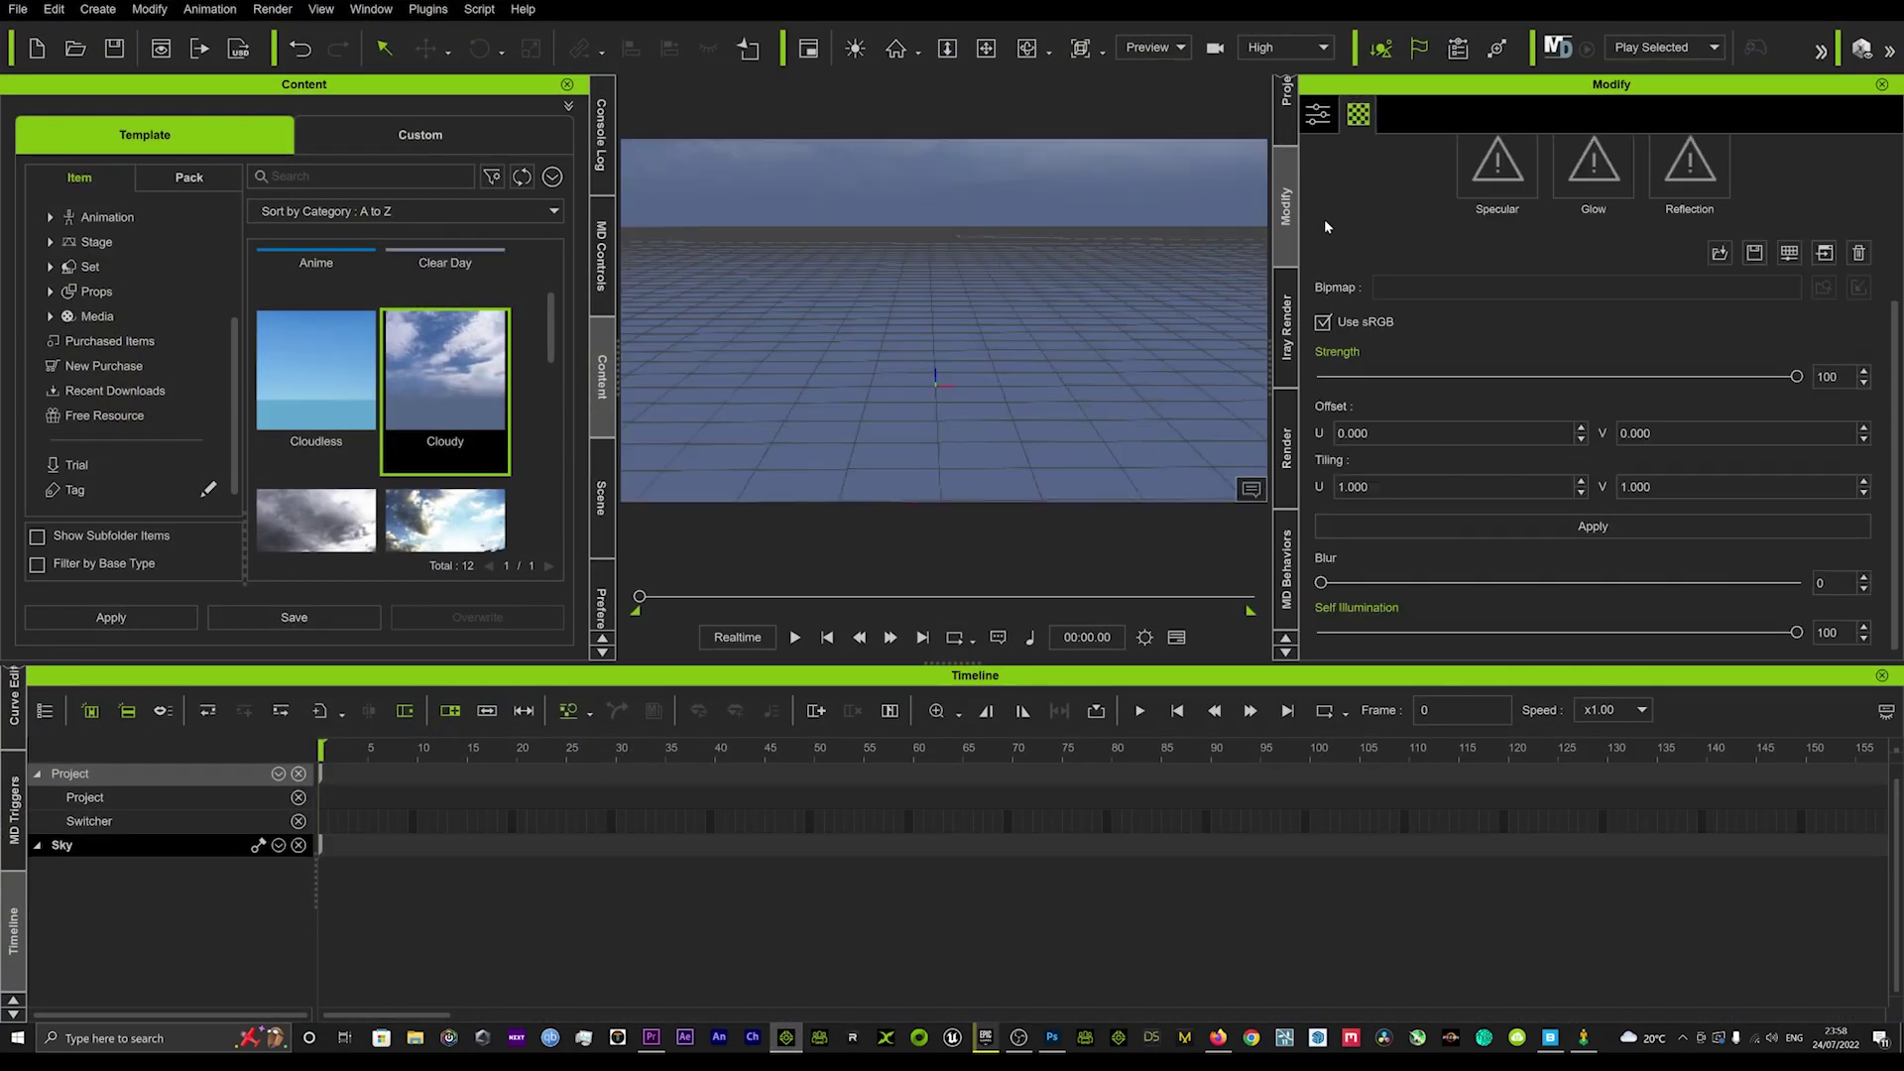
scroll(1353, 223, "up", 3)
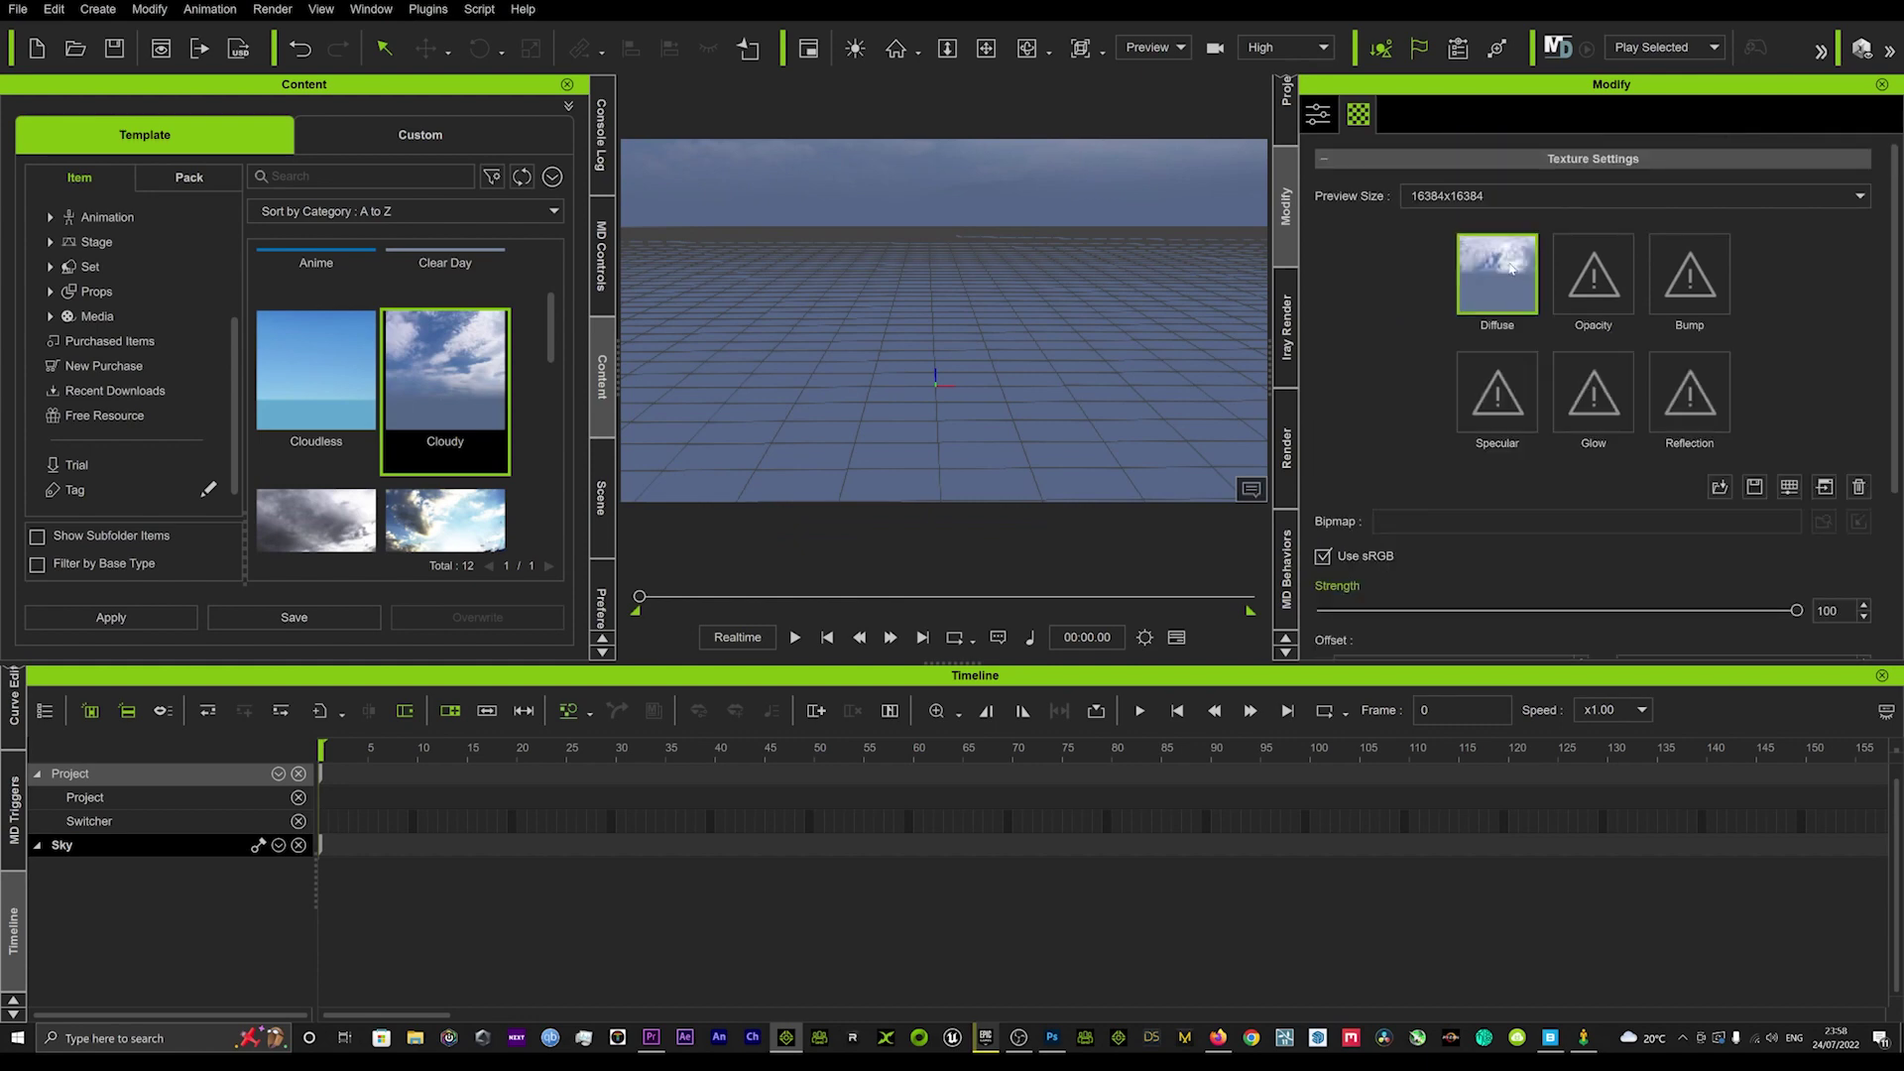
double_click(1498, 273)
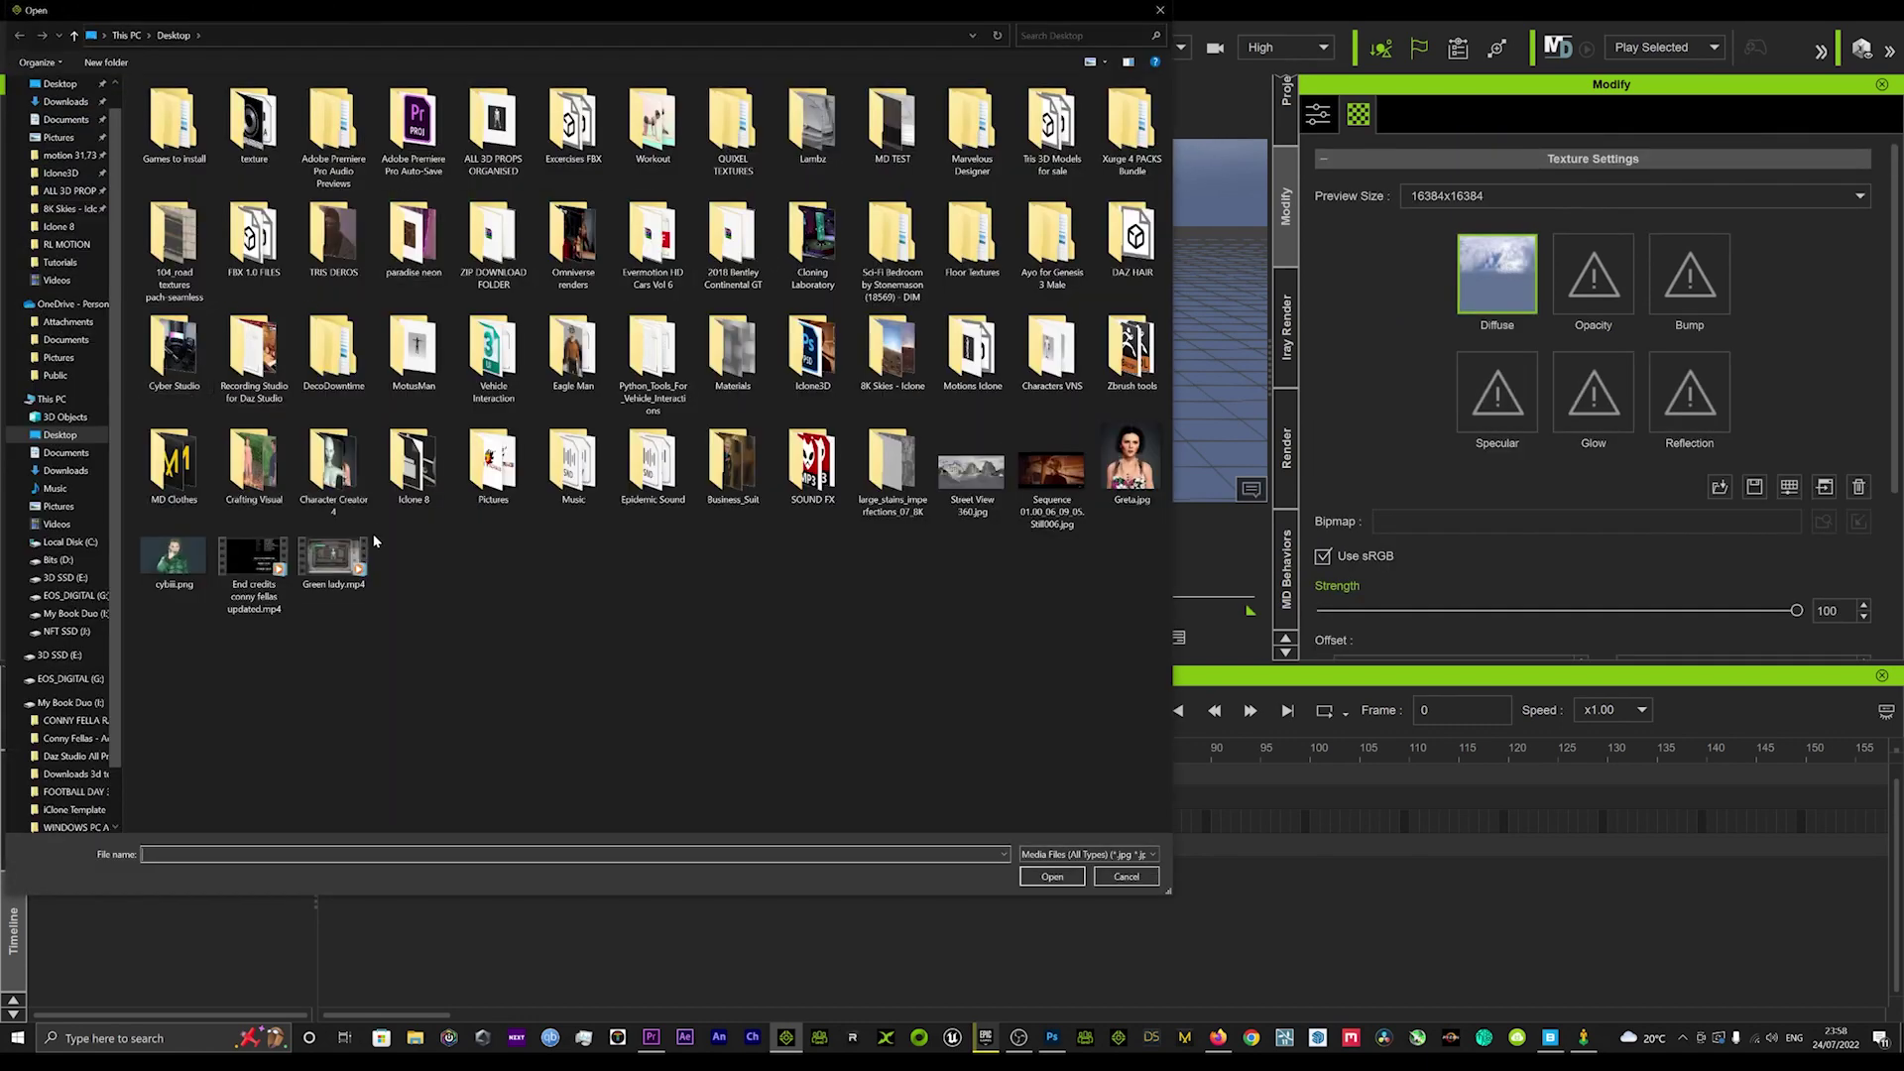
left_click(964, 470)
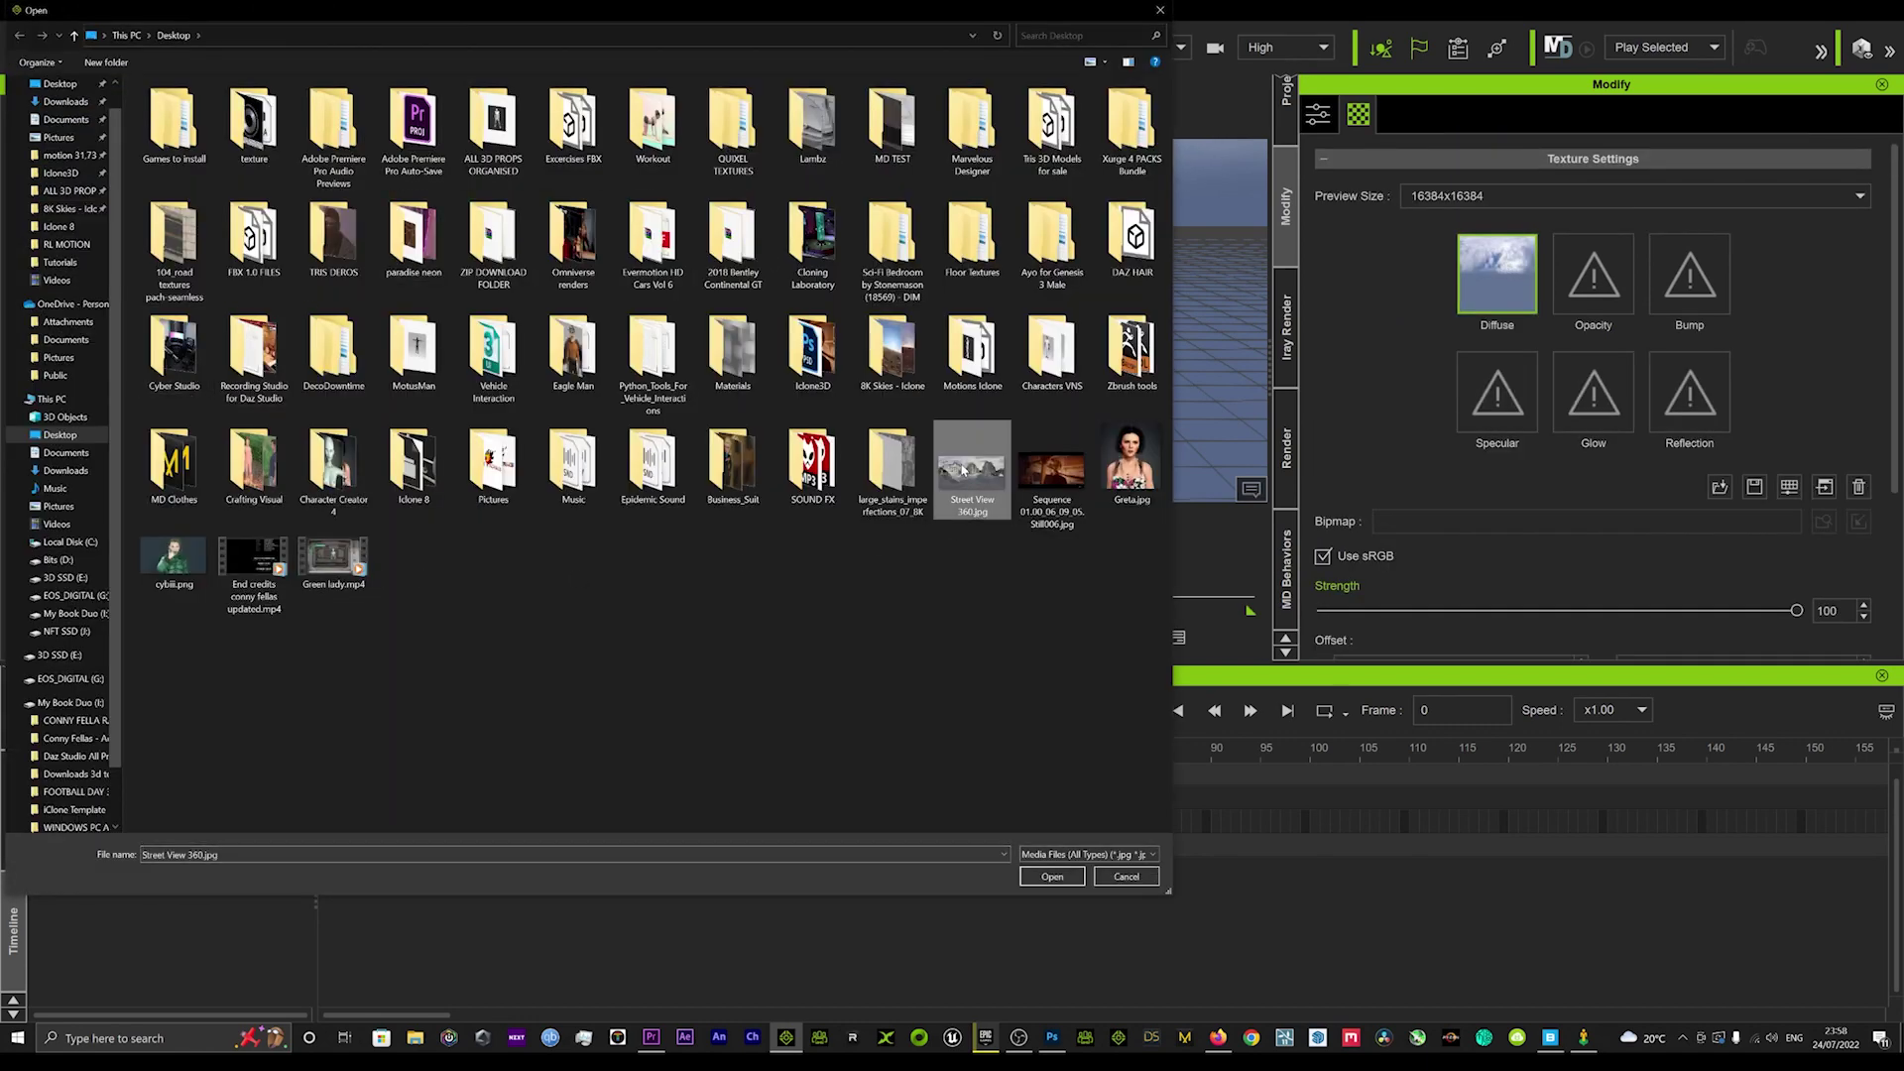
double_click(964, 470)
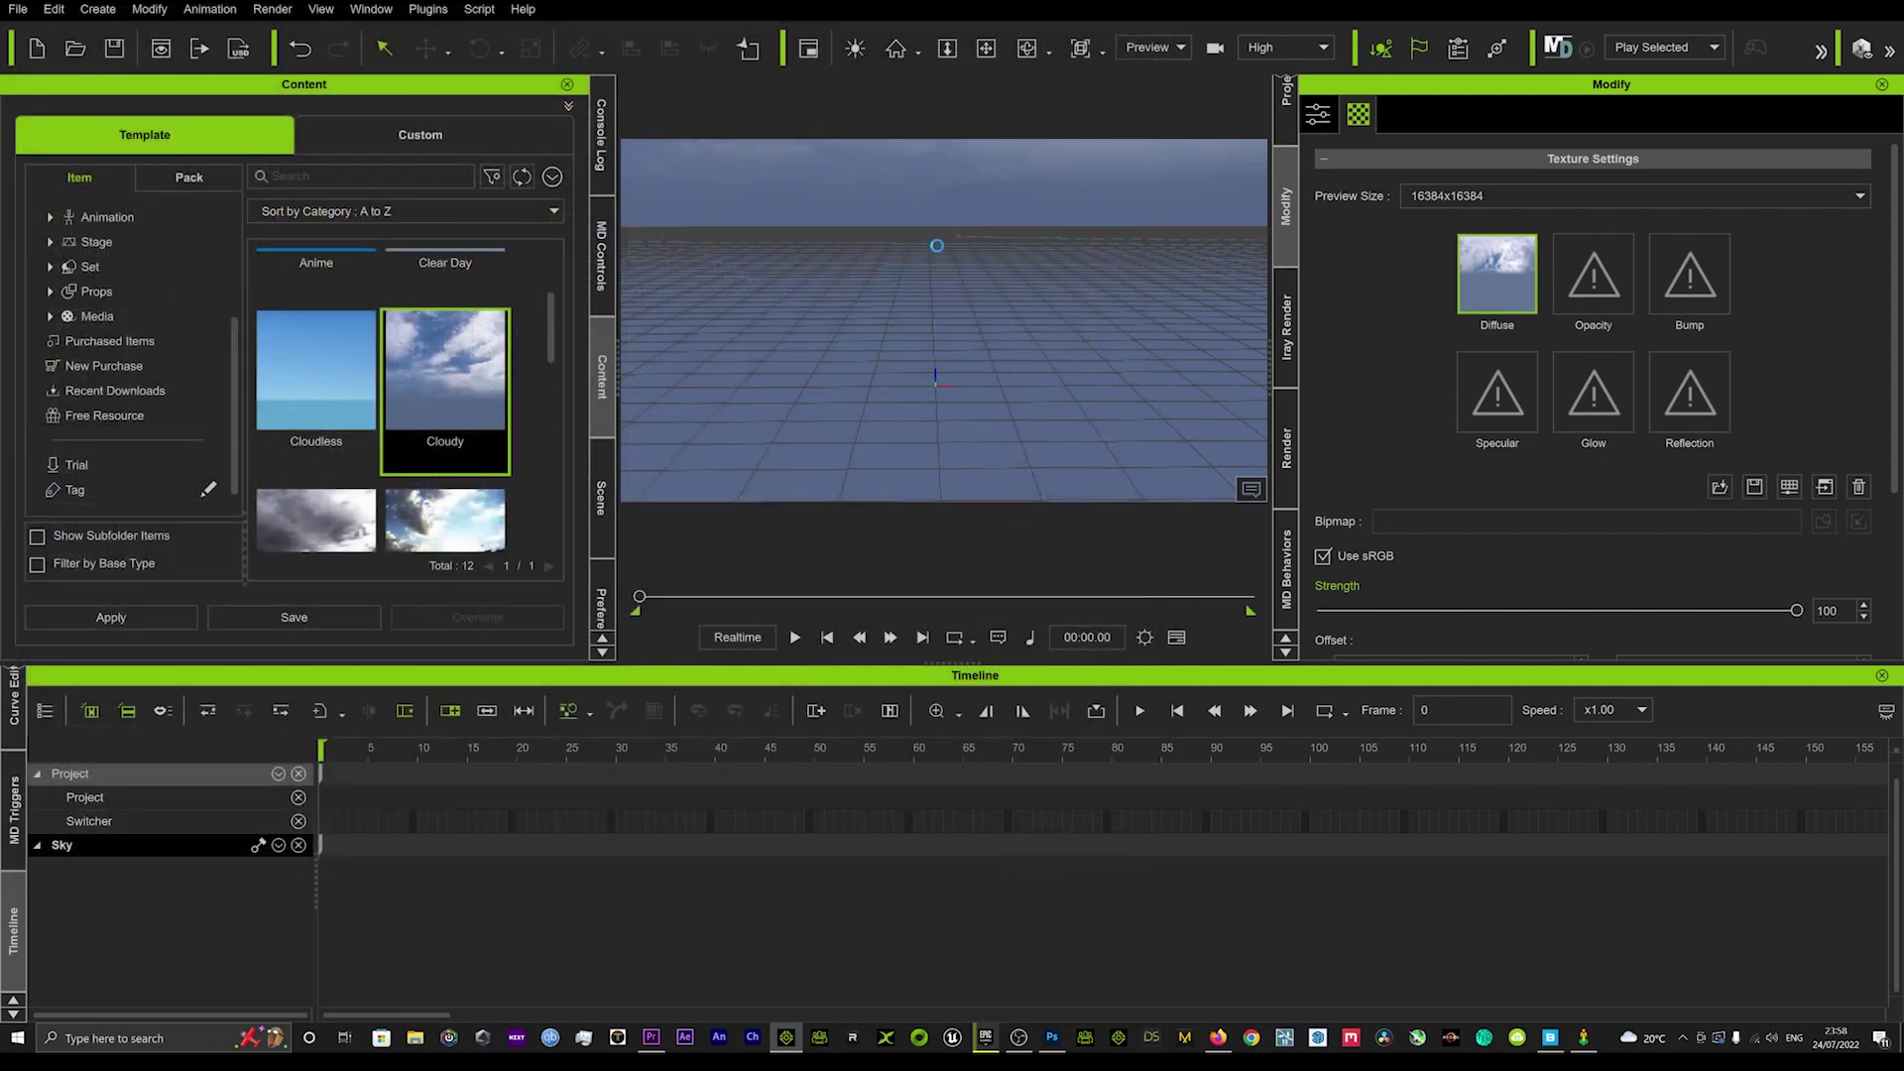
right_click_drag(977, 300, 1234, 304)
right_click_drag(1109, 313, 635, 298)
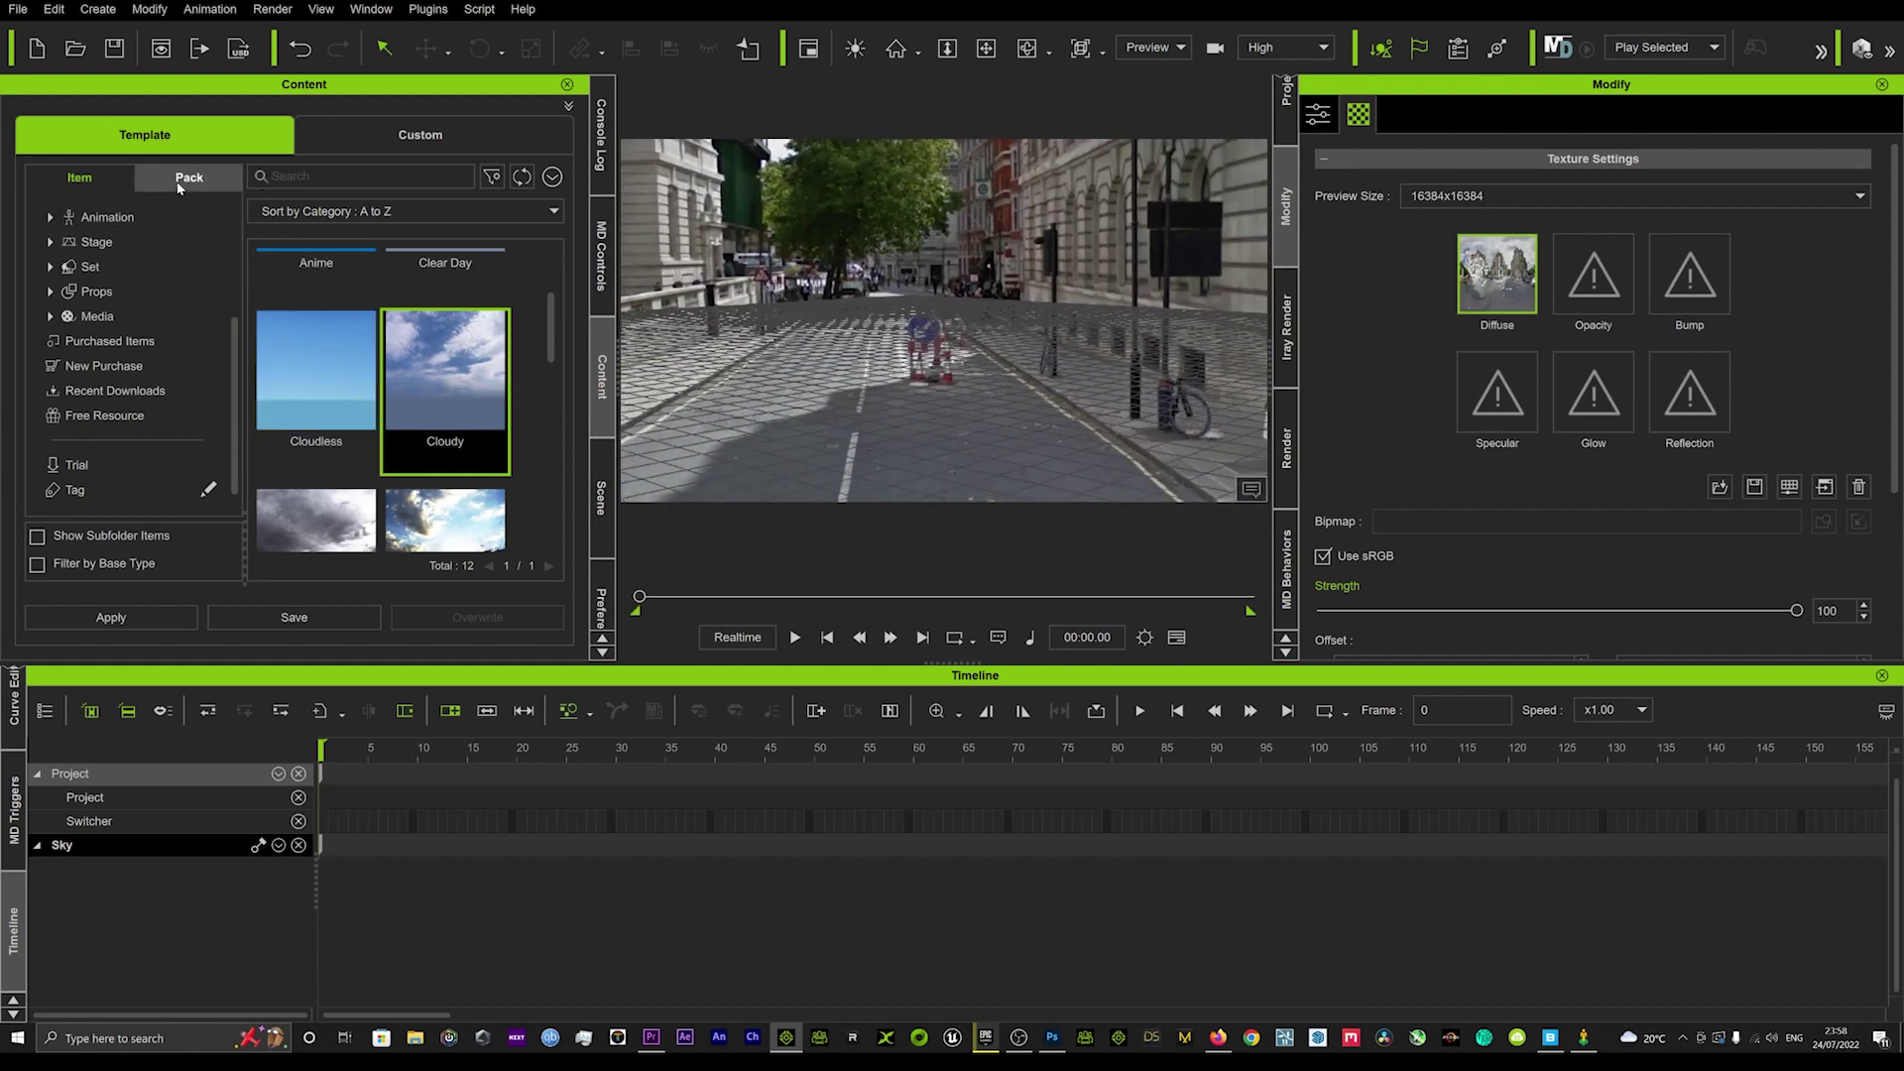
Step: Browse the Stage template folders, 3D Scene and 2D Background, in the Content panel
scroll(111, 314, "up", 3)
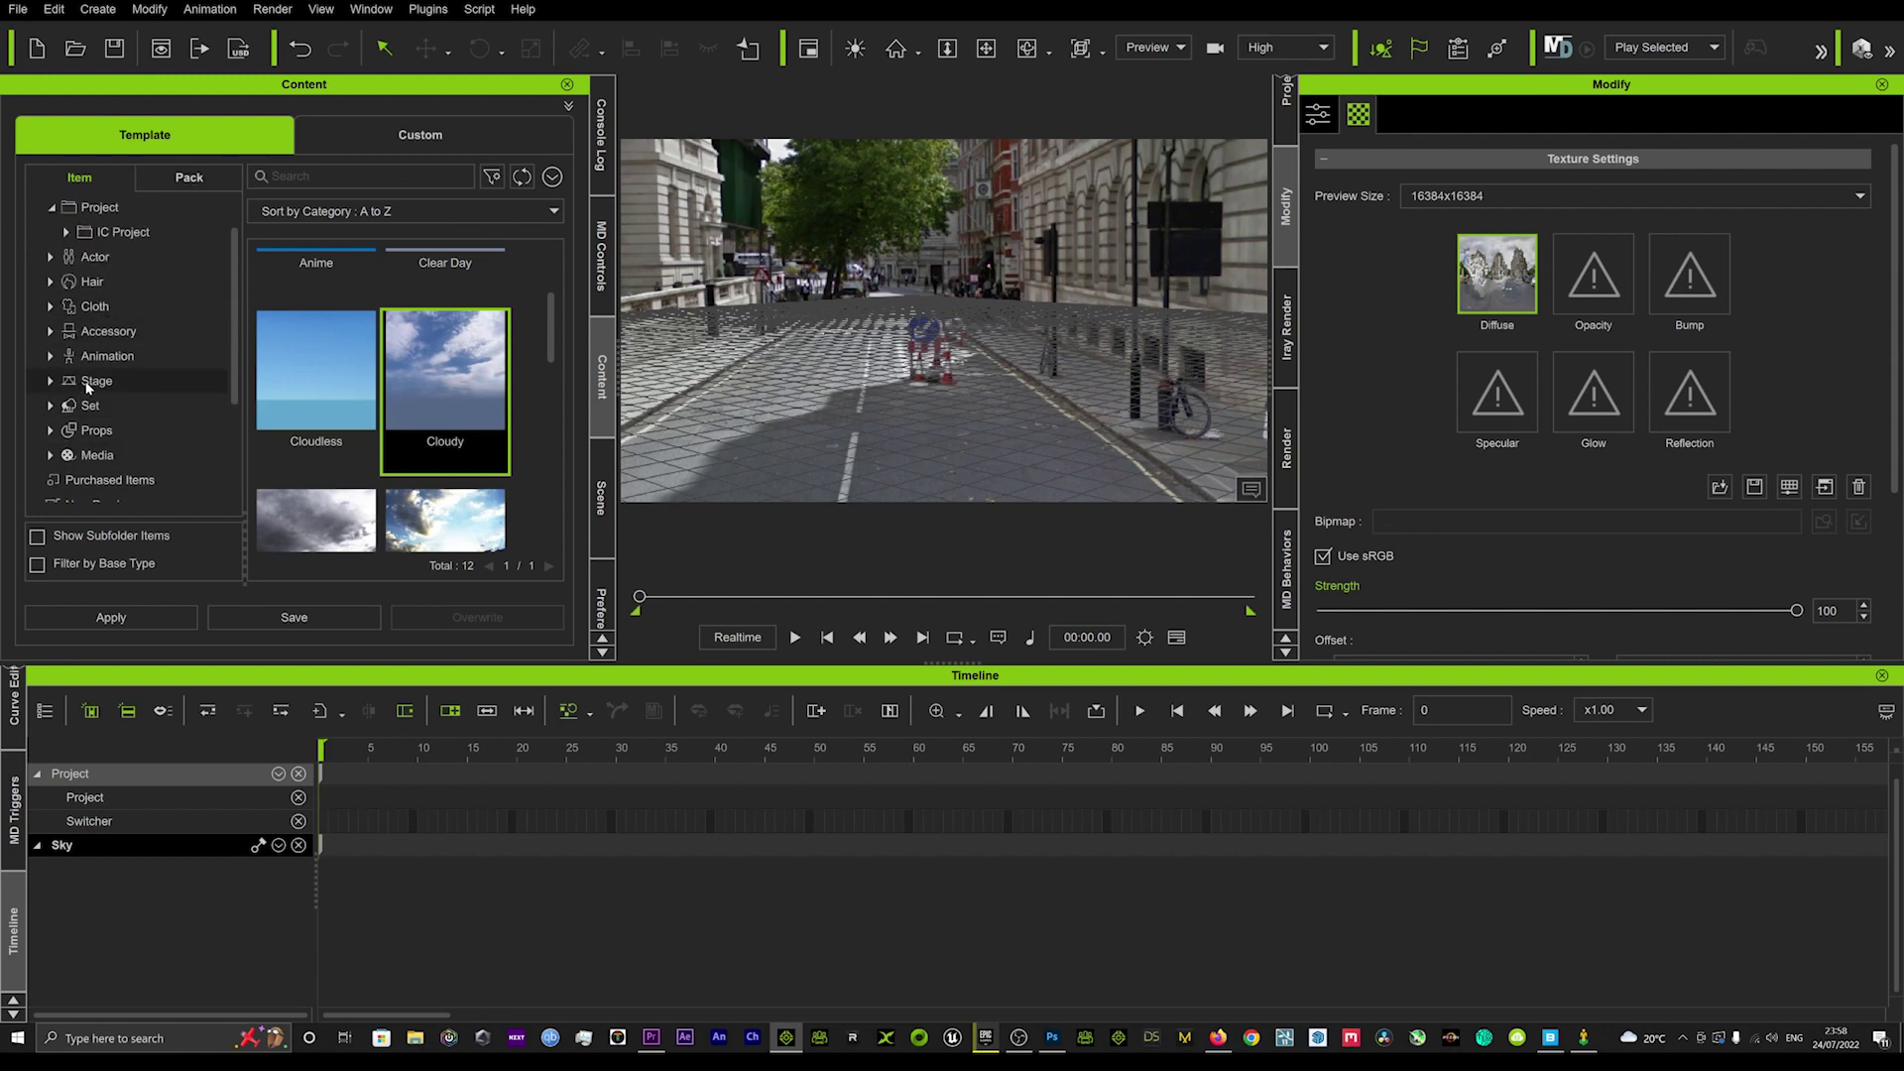
left_click(95, 382)
left_click(50, 382)
scroll(120, 416, "down", 3)
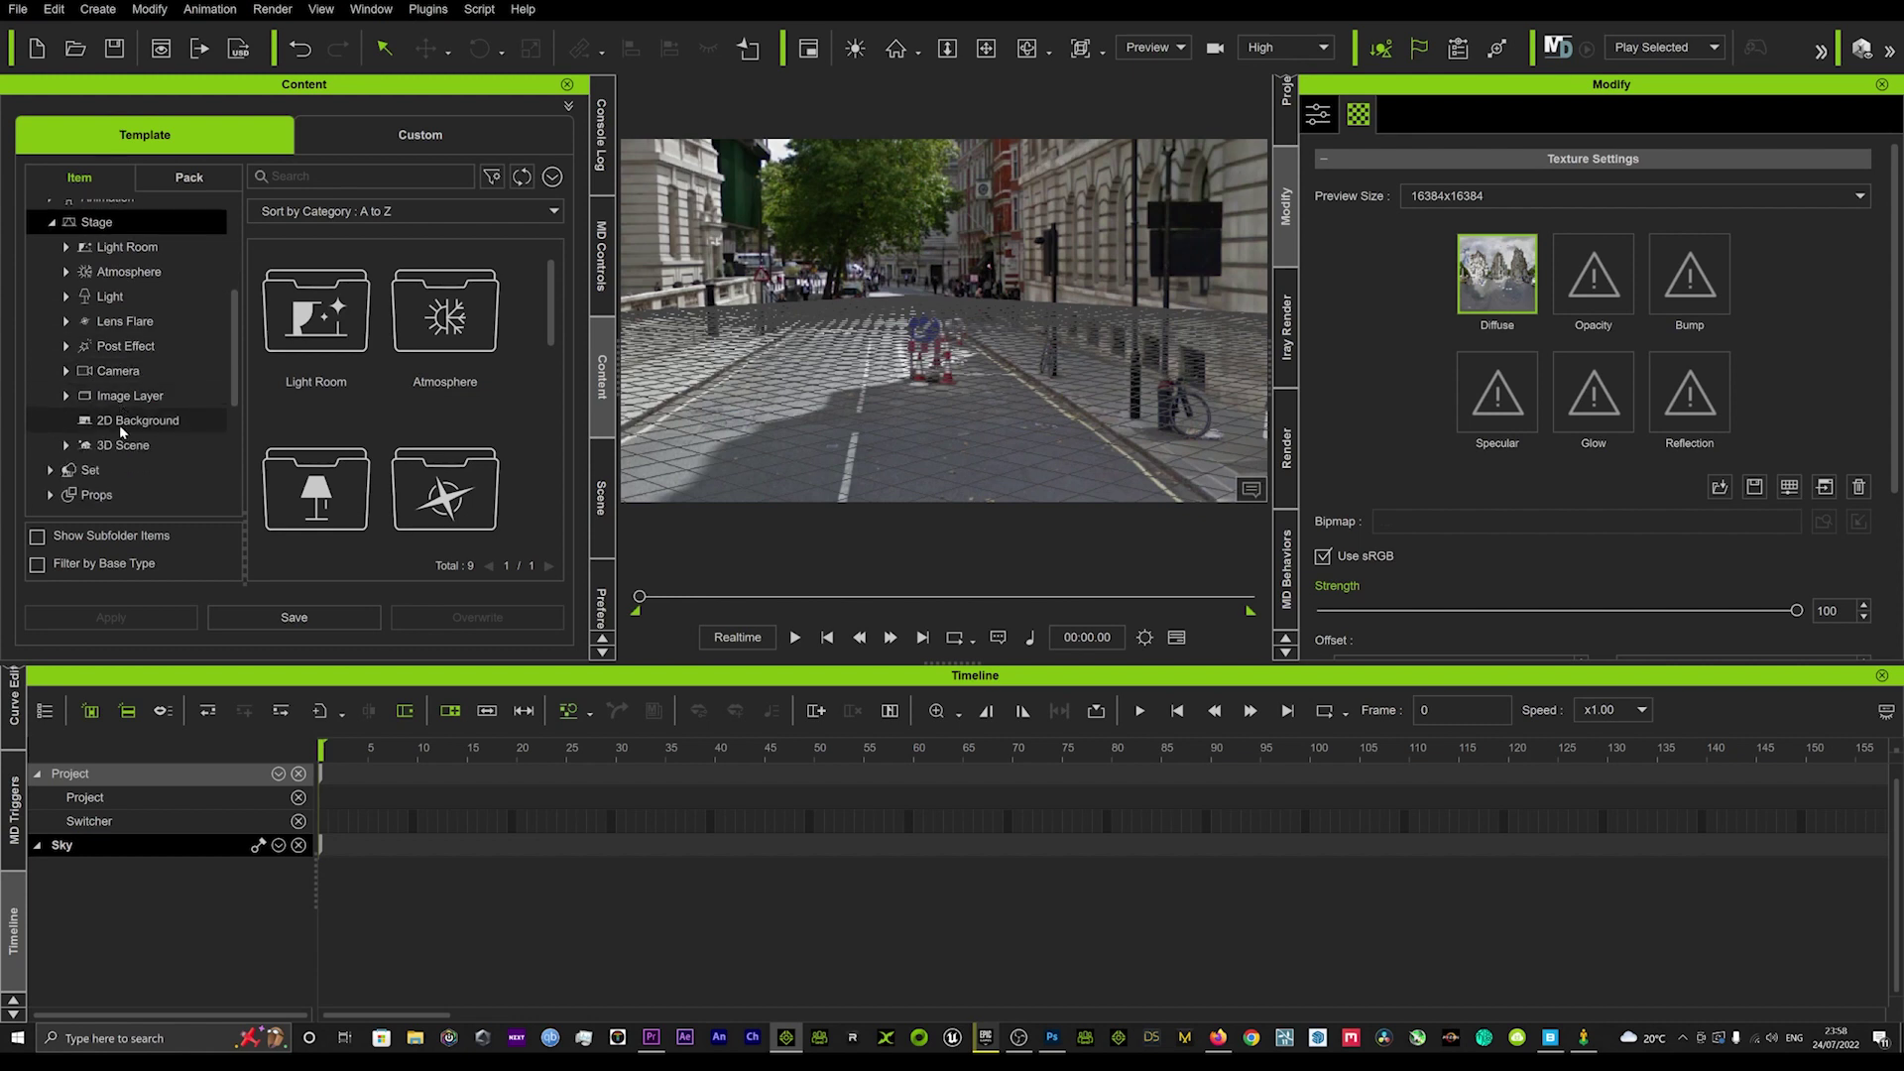
left_click(129, 426)
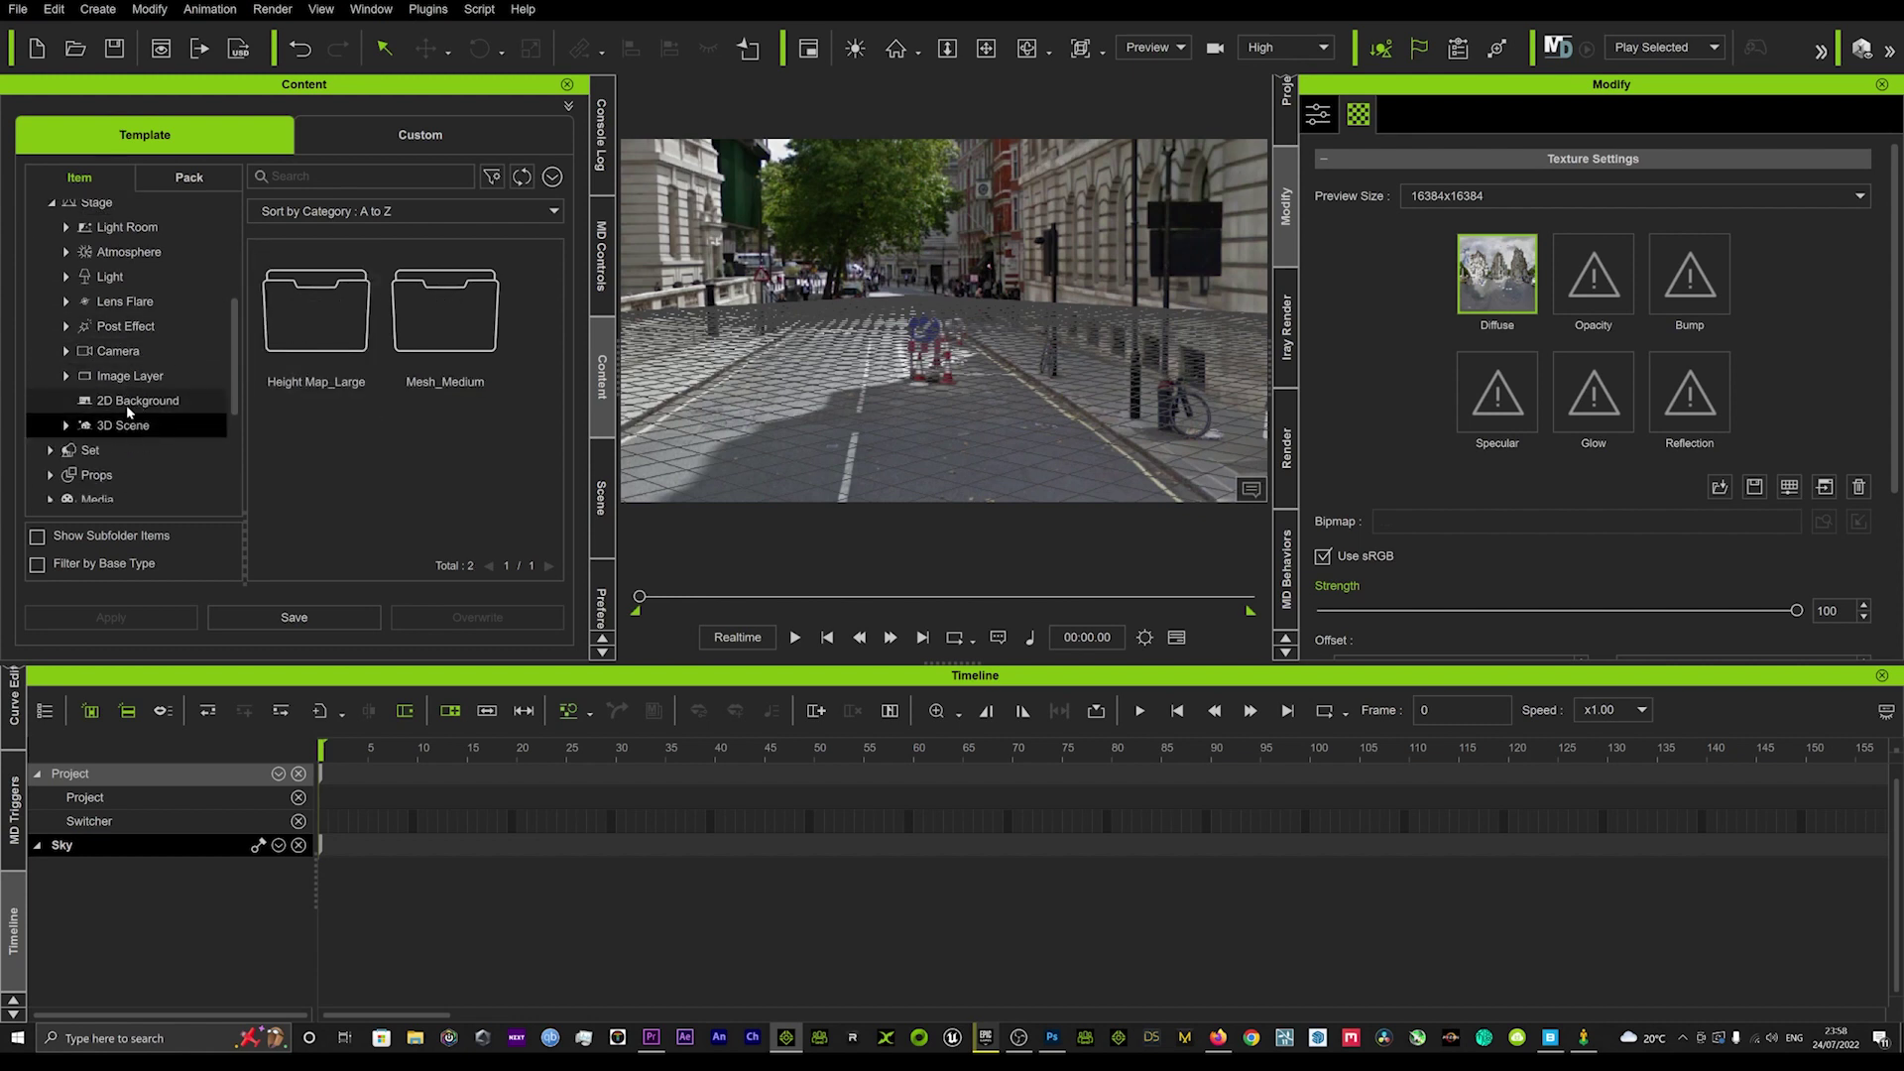
left_click(124, 403)
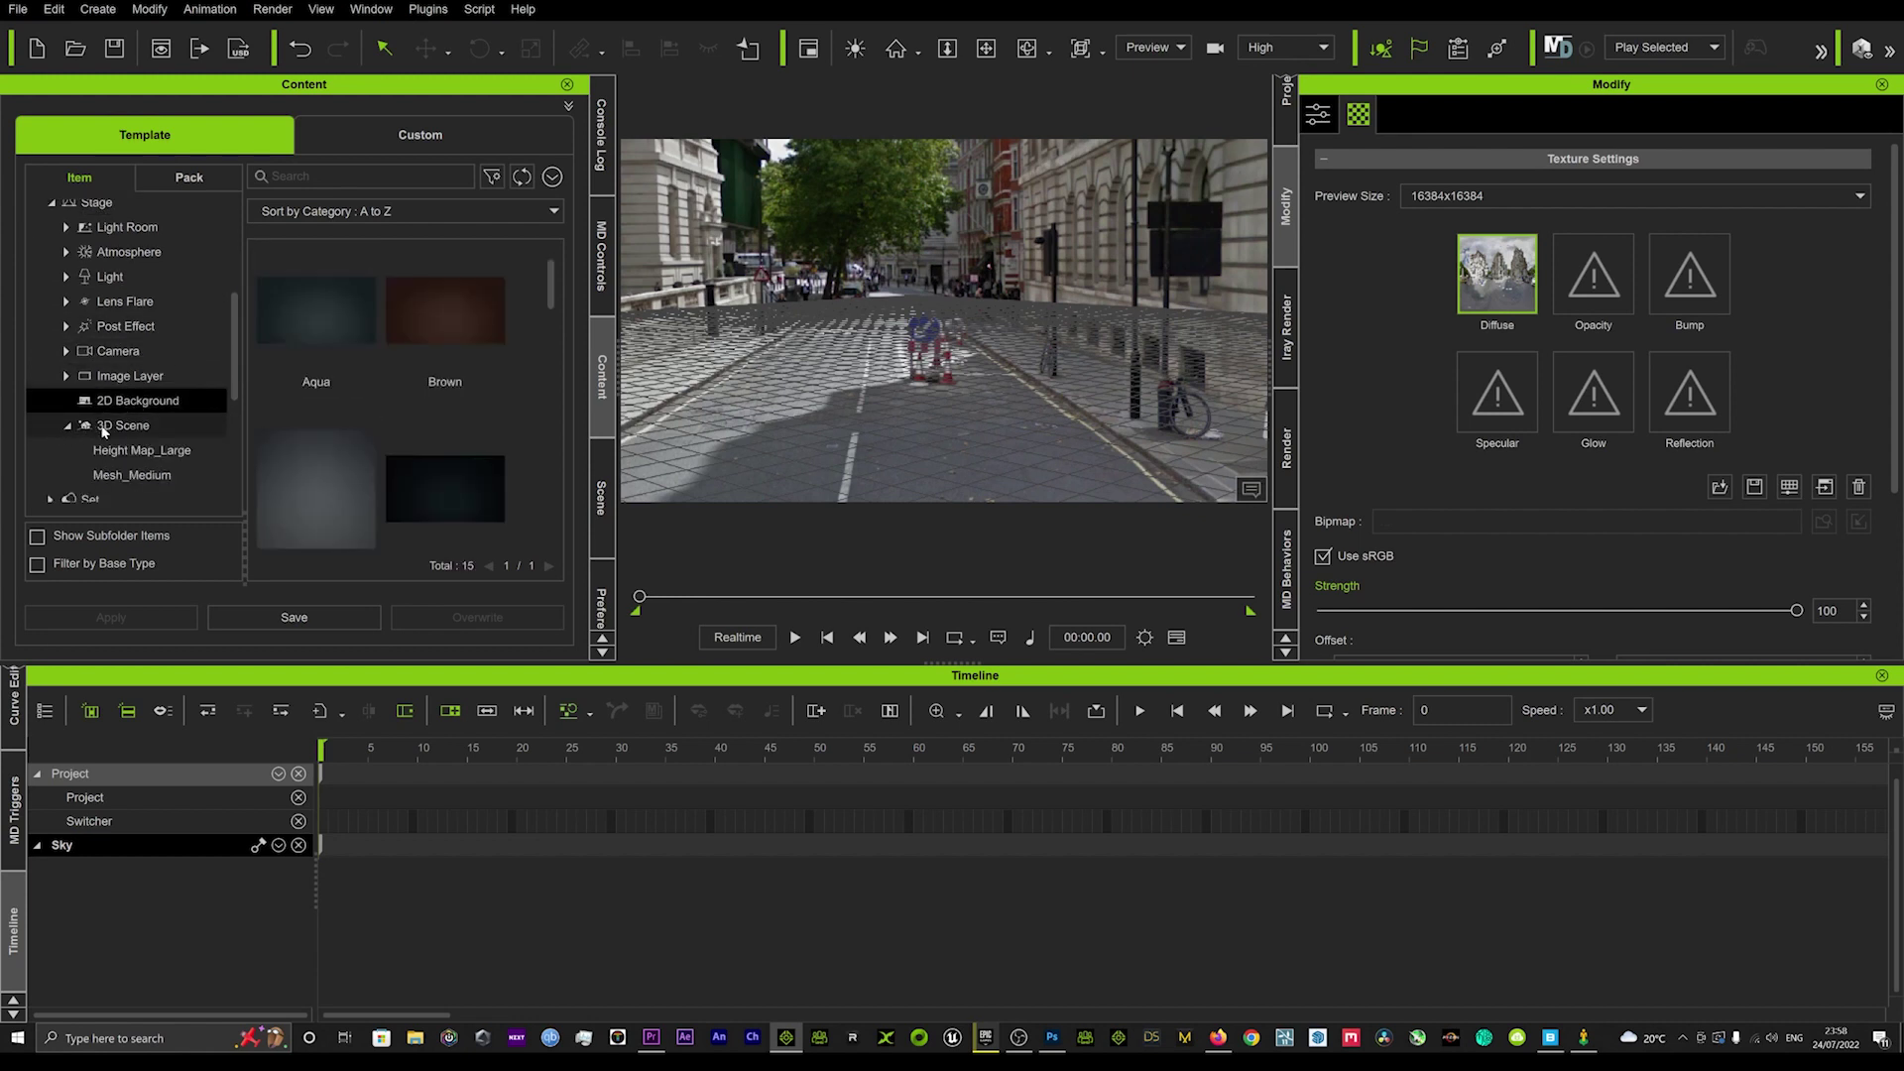
scroll(175, 436, "down", 5)
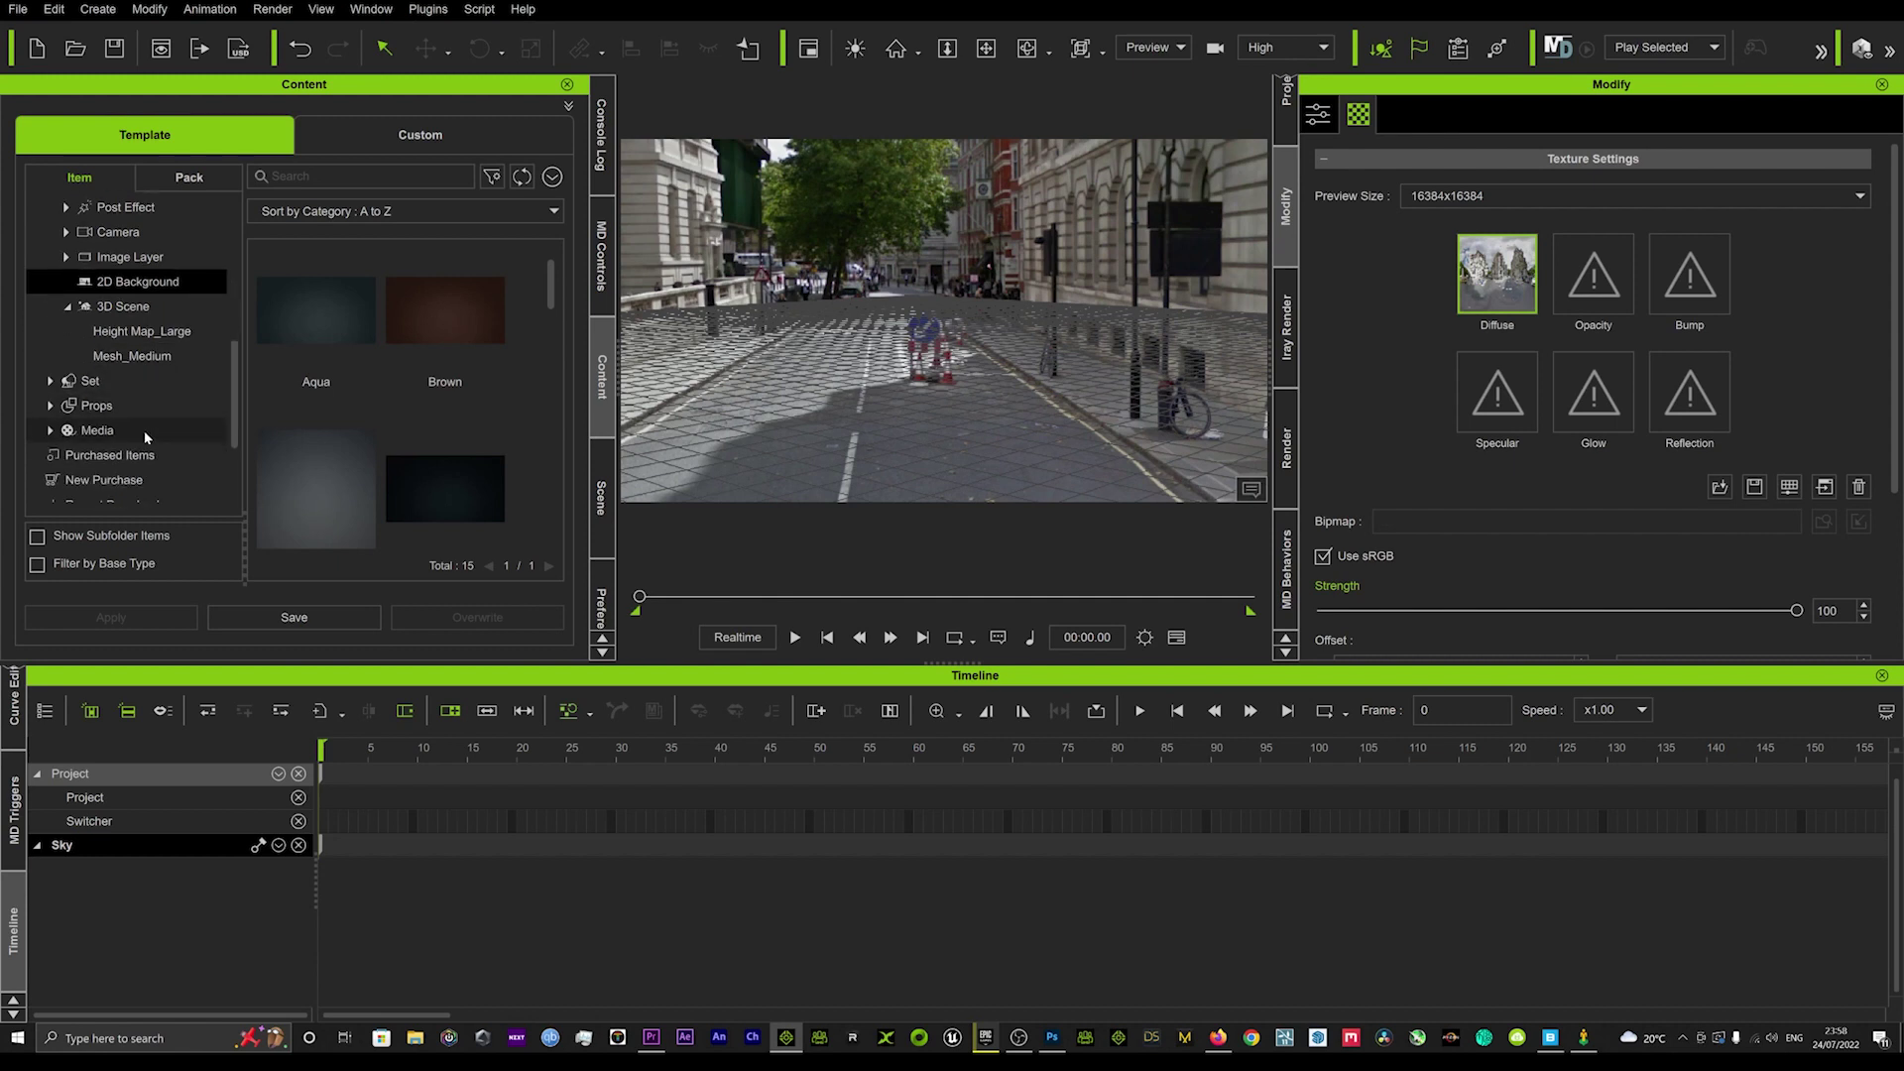
scroll(146, 429, "down", 4)
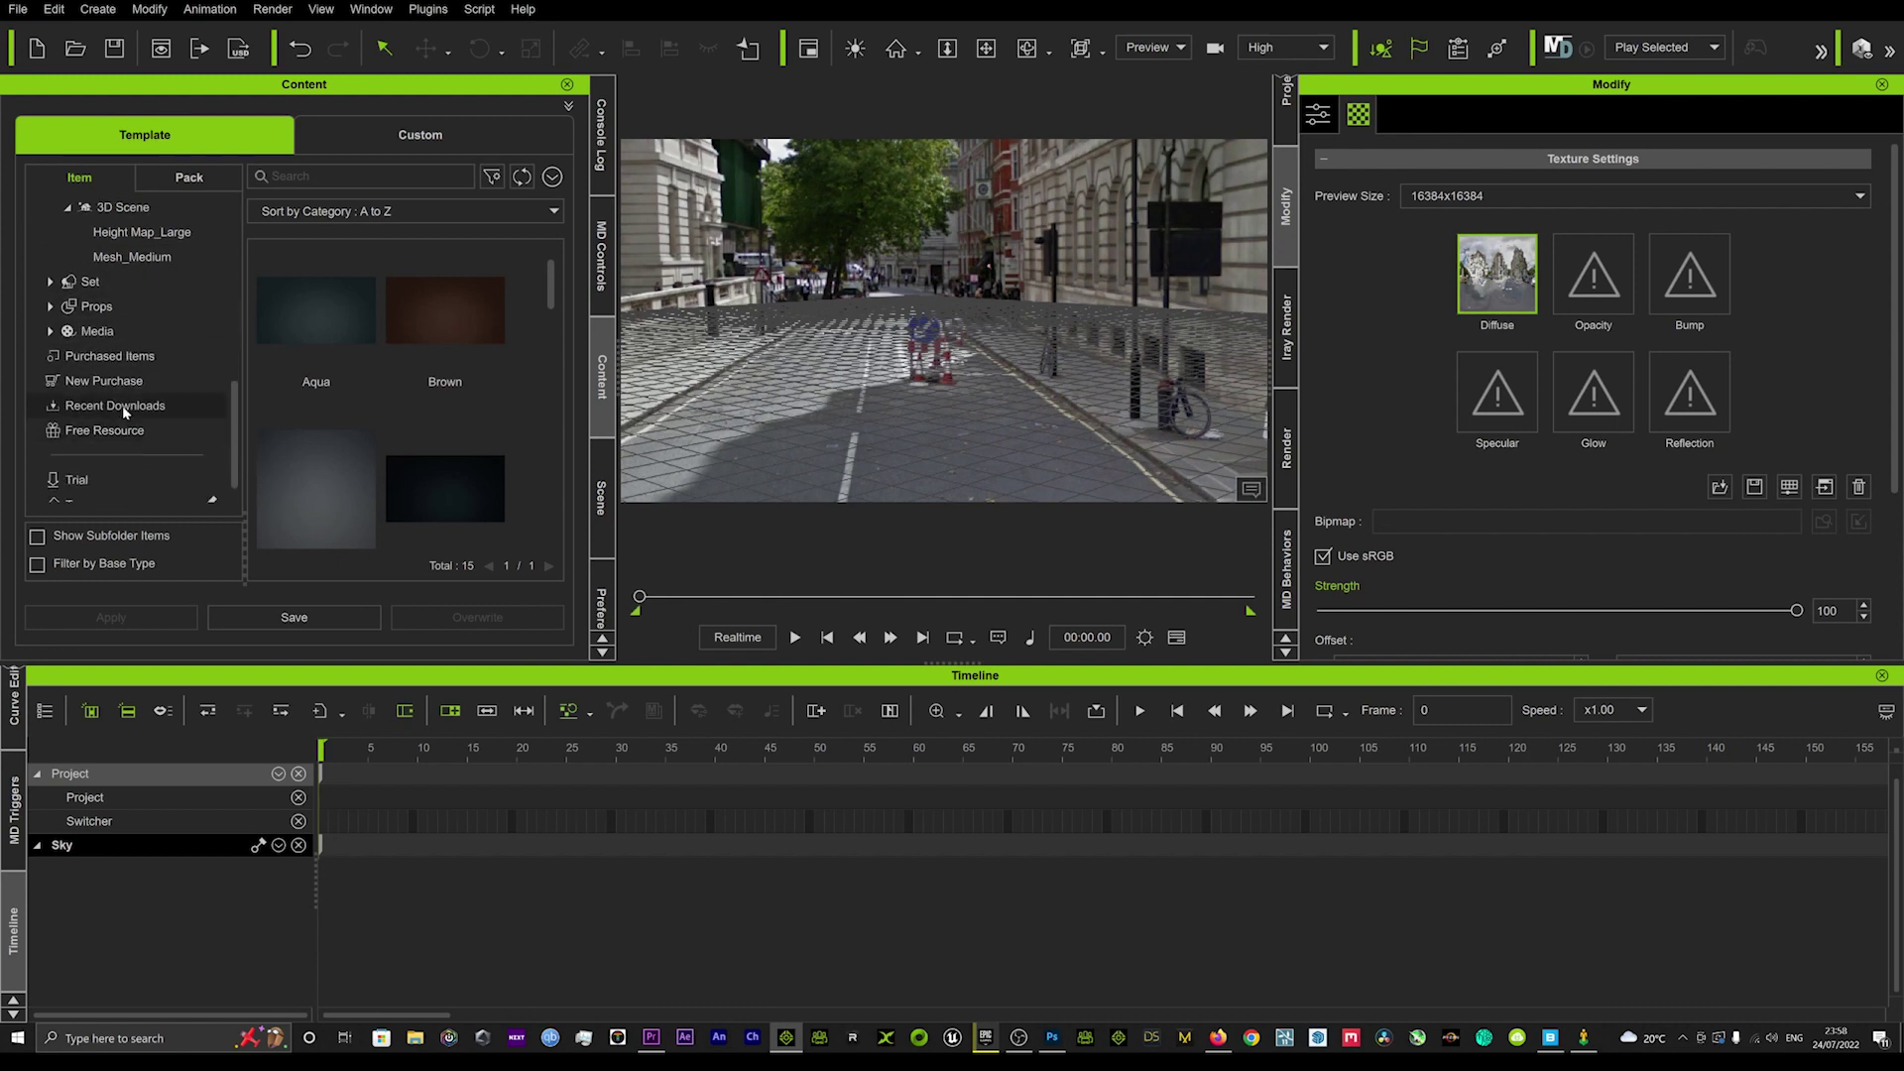
scroll(124, 401, "up", 14)
left_click(176, 179)
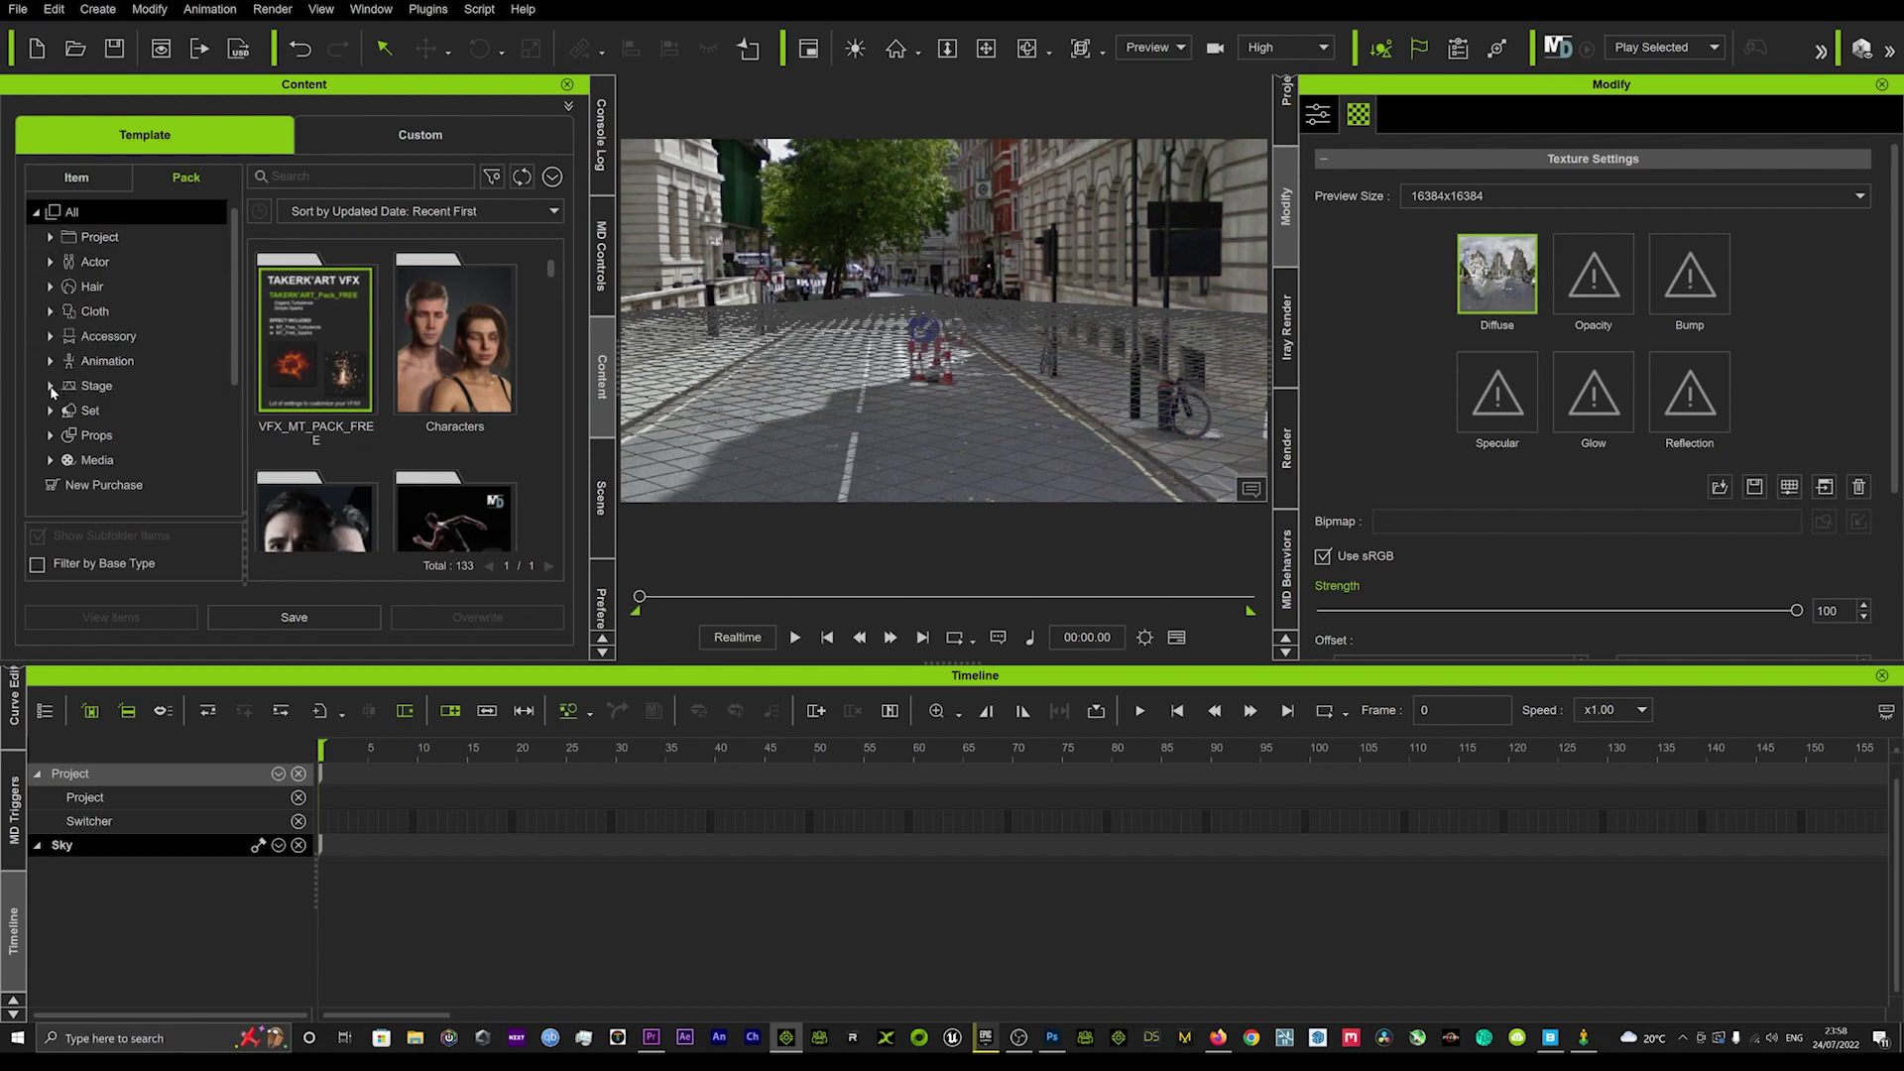
Step: Load the Broken House scene from the Custom 3D Scene library and dismiss the warning
left_click(420, 134)
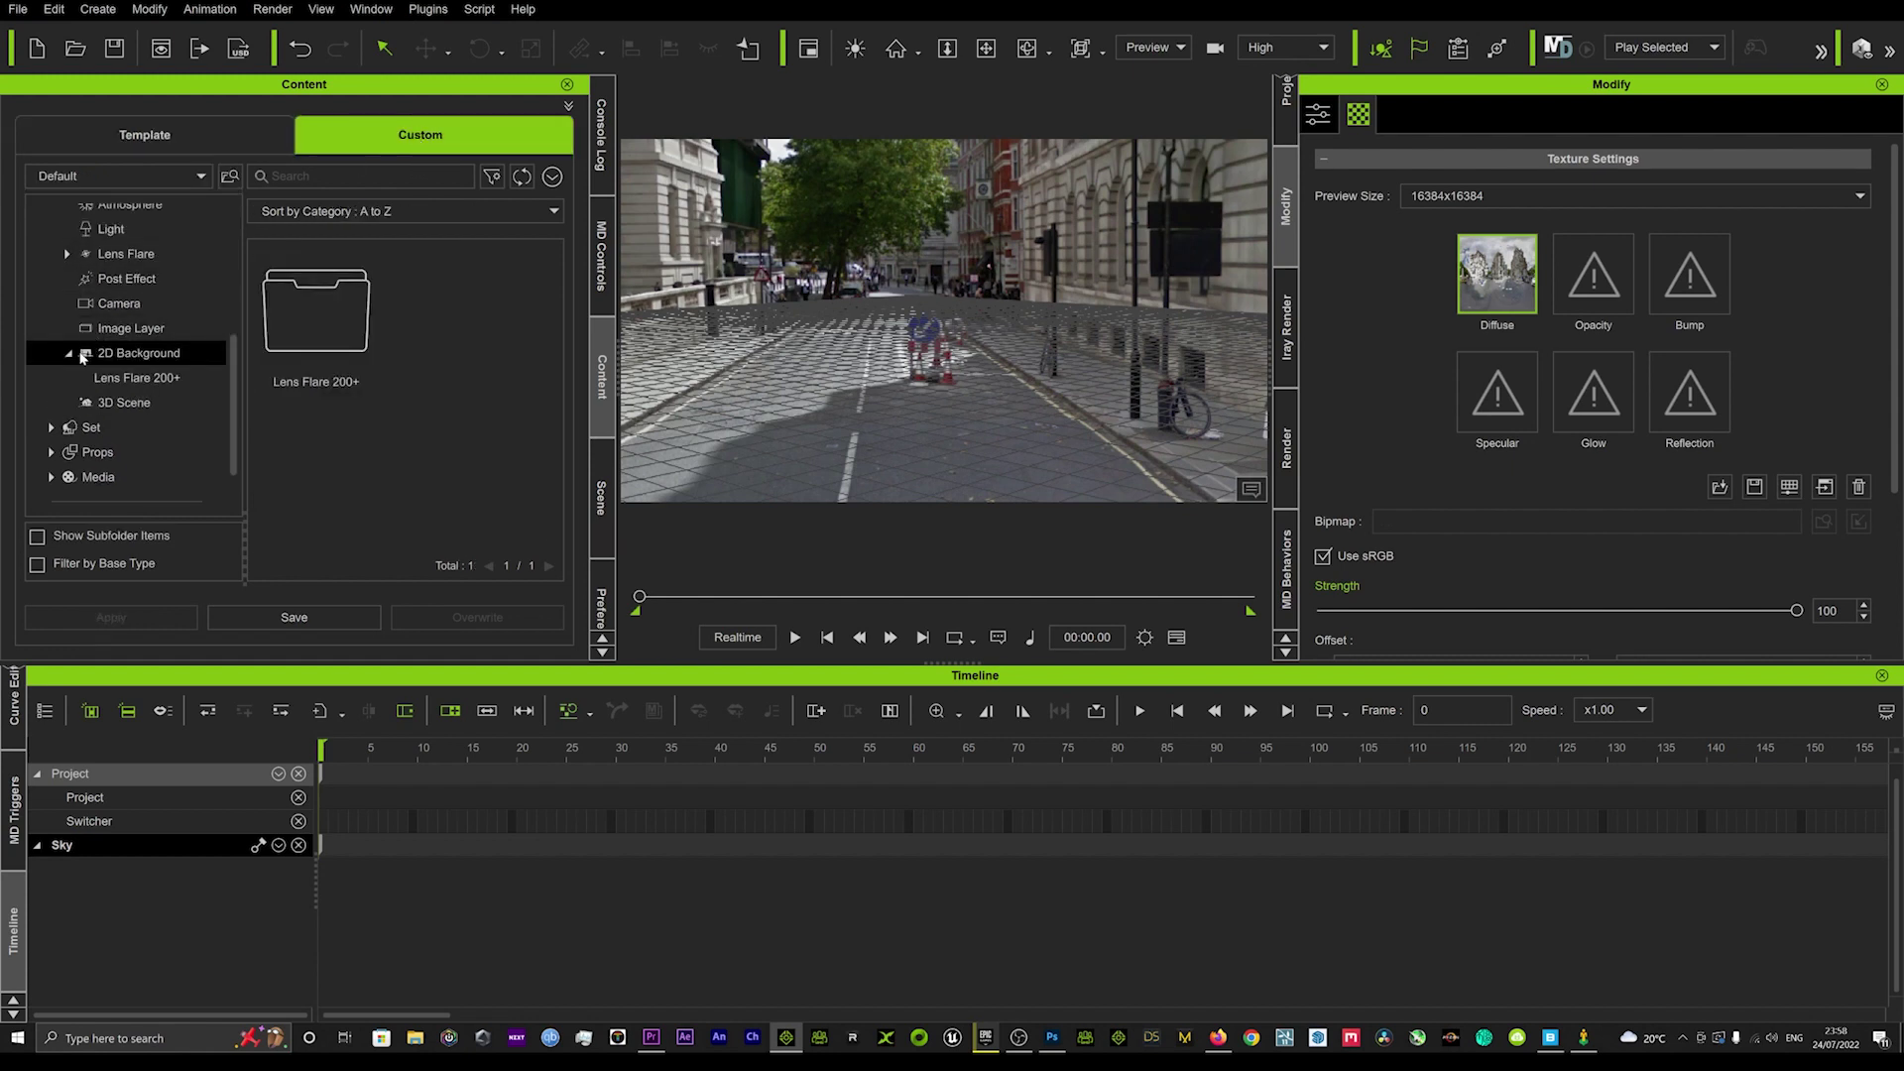
left_click(65, 356)
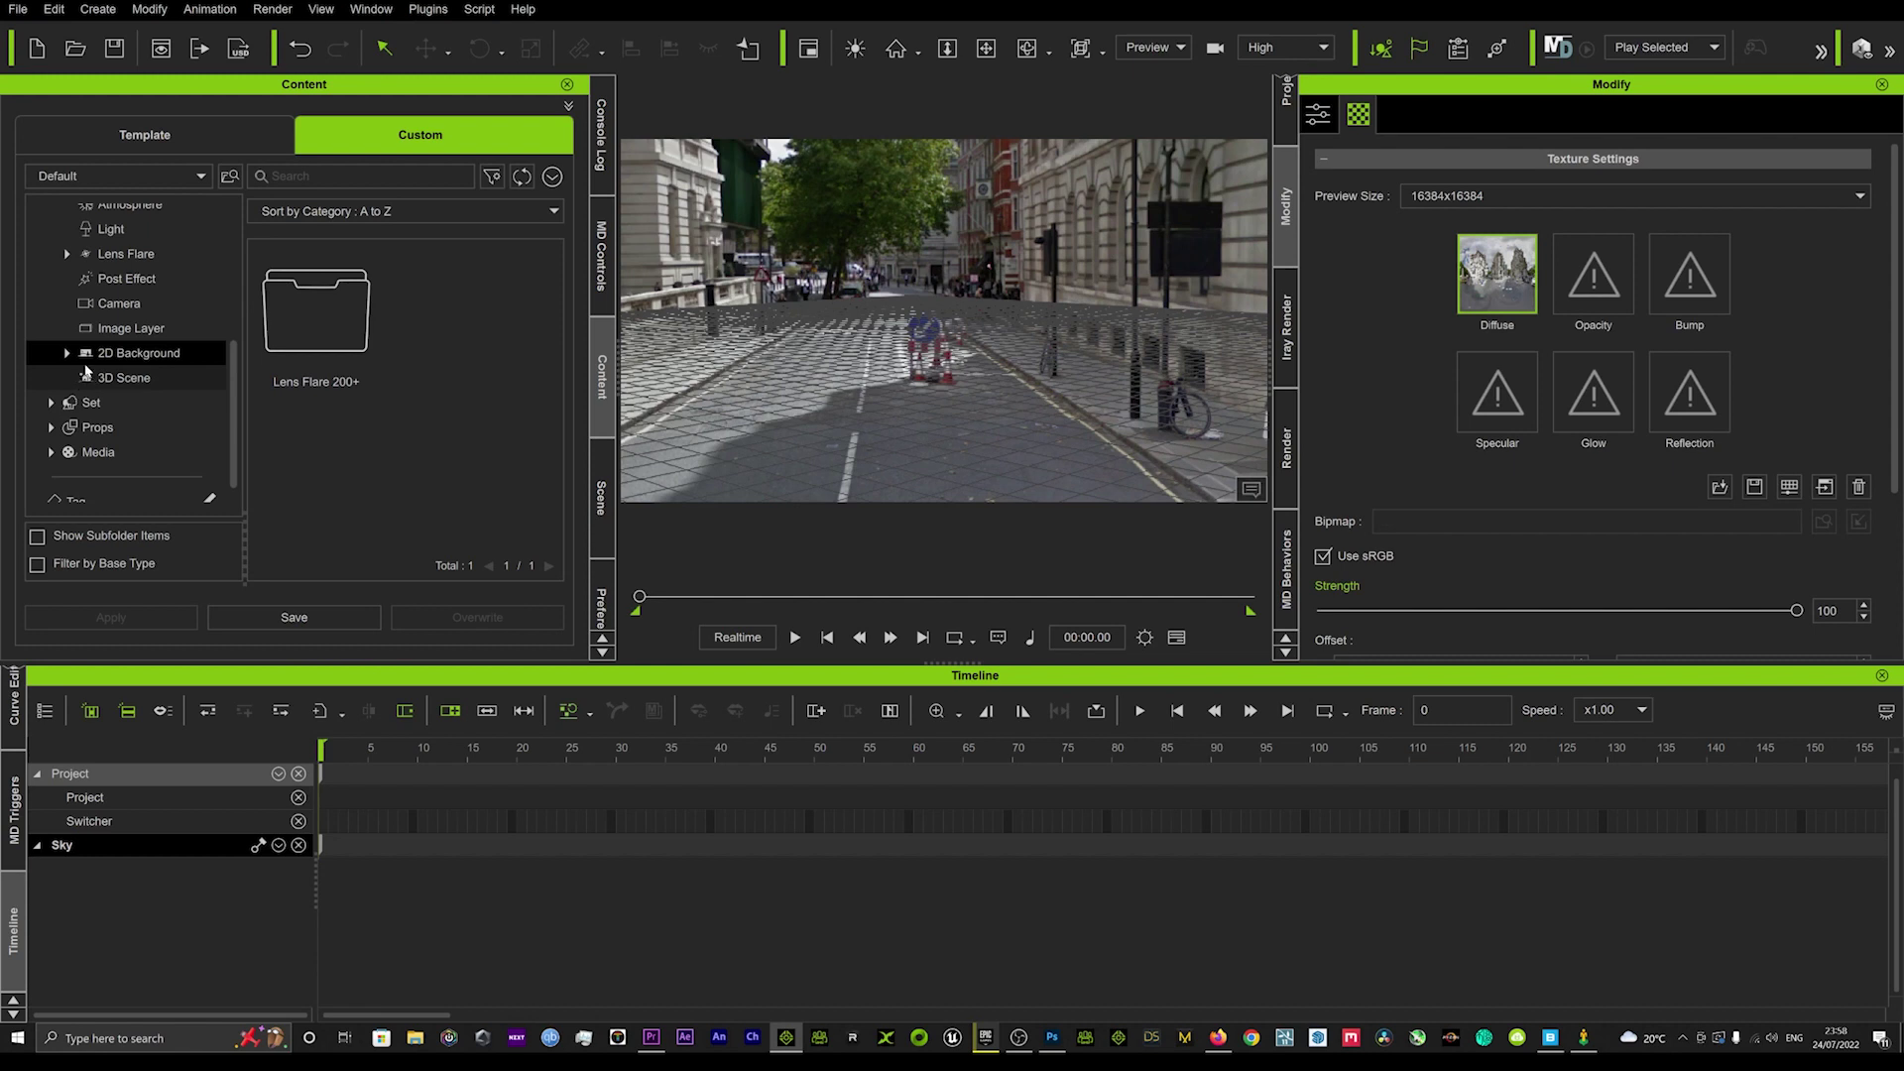
scroll(55, 394, "down", 1)
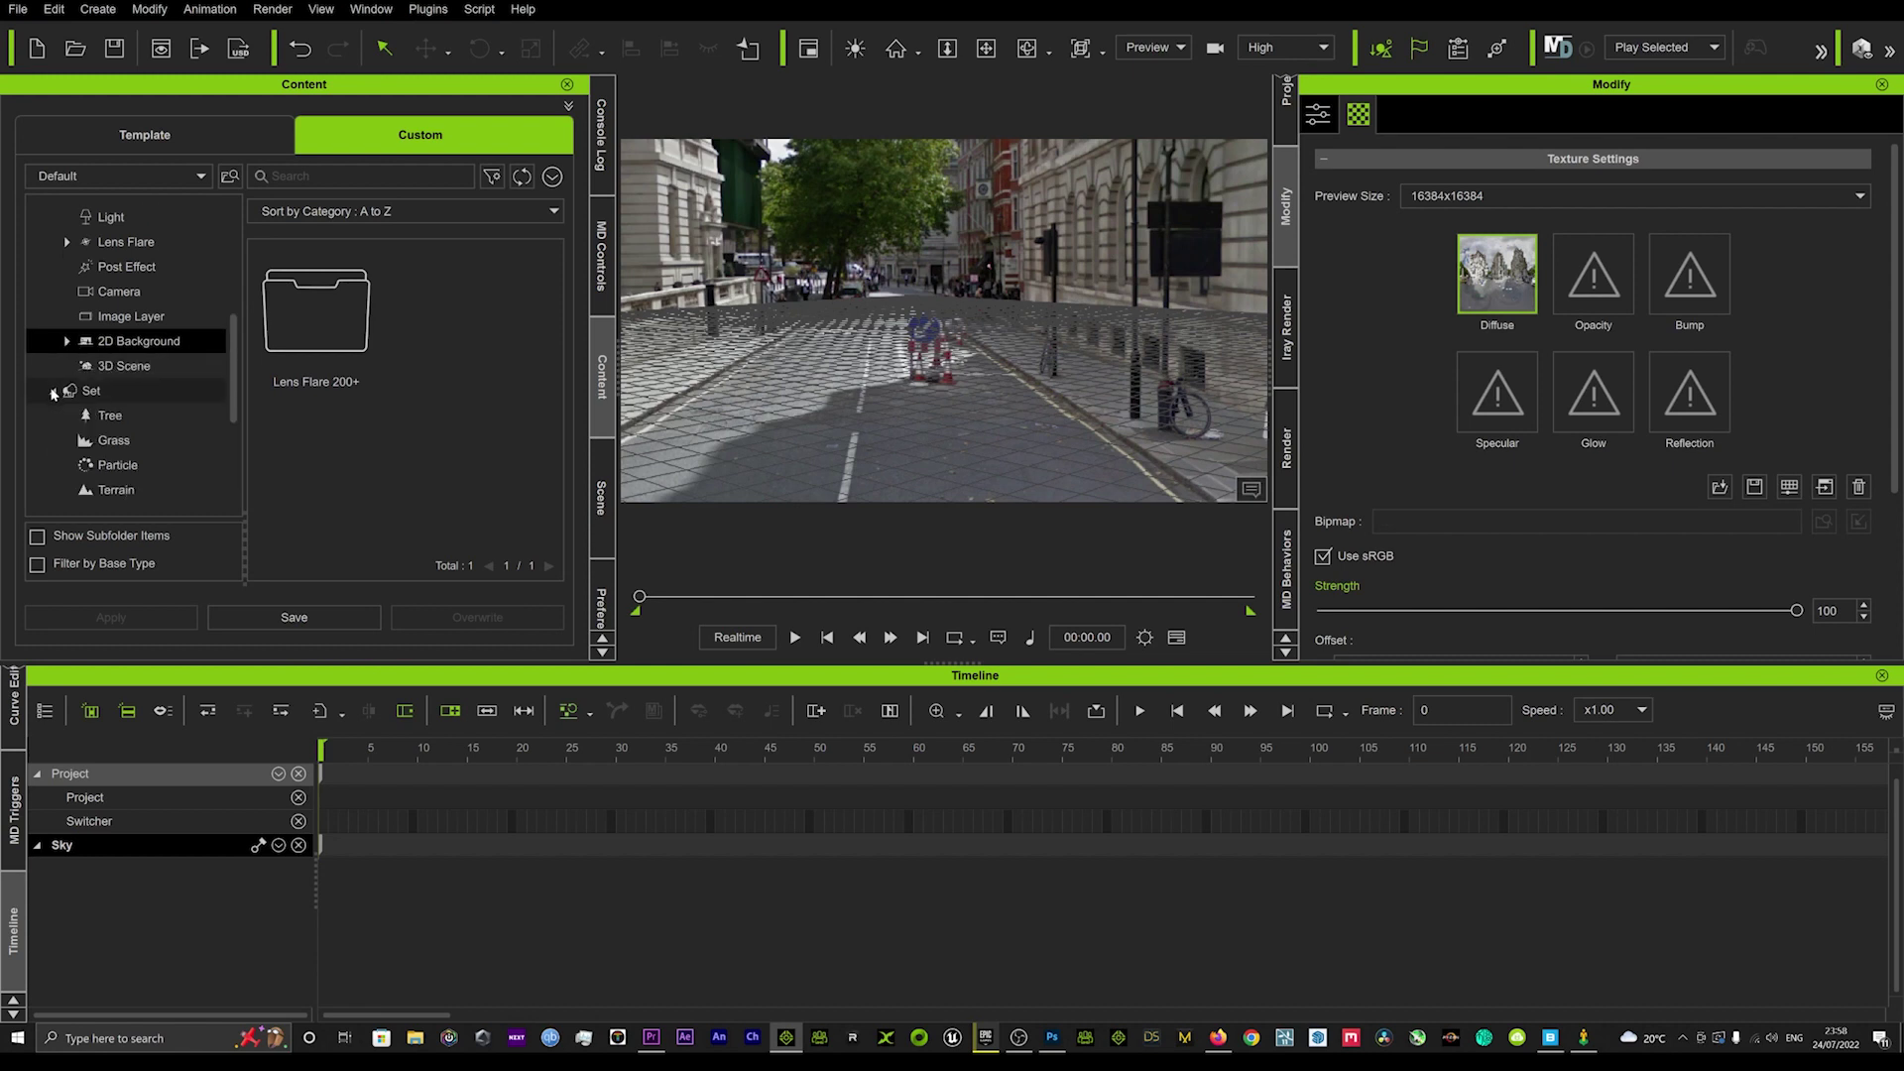
left_click(53, 391)
scroll(75, 450, "down", 3)
scroll(75, 436, "up", 5)
left_click(119, 366)
scroll(477, 376, "down", 1)
scroll(455, 402, "down", 1)
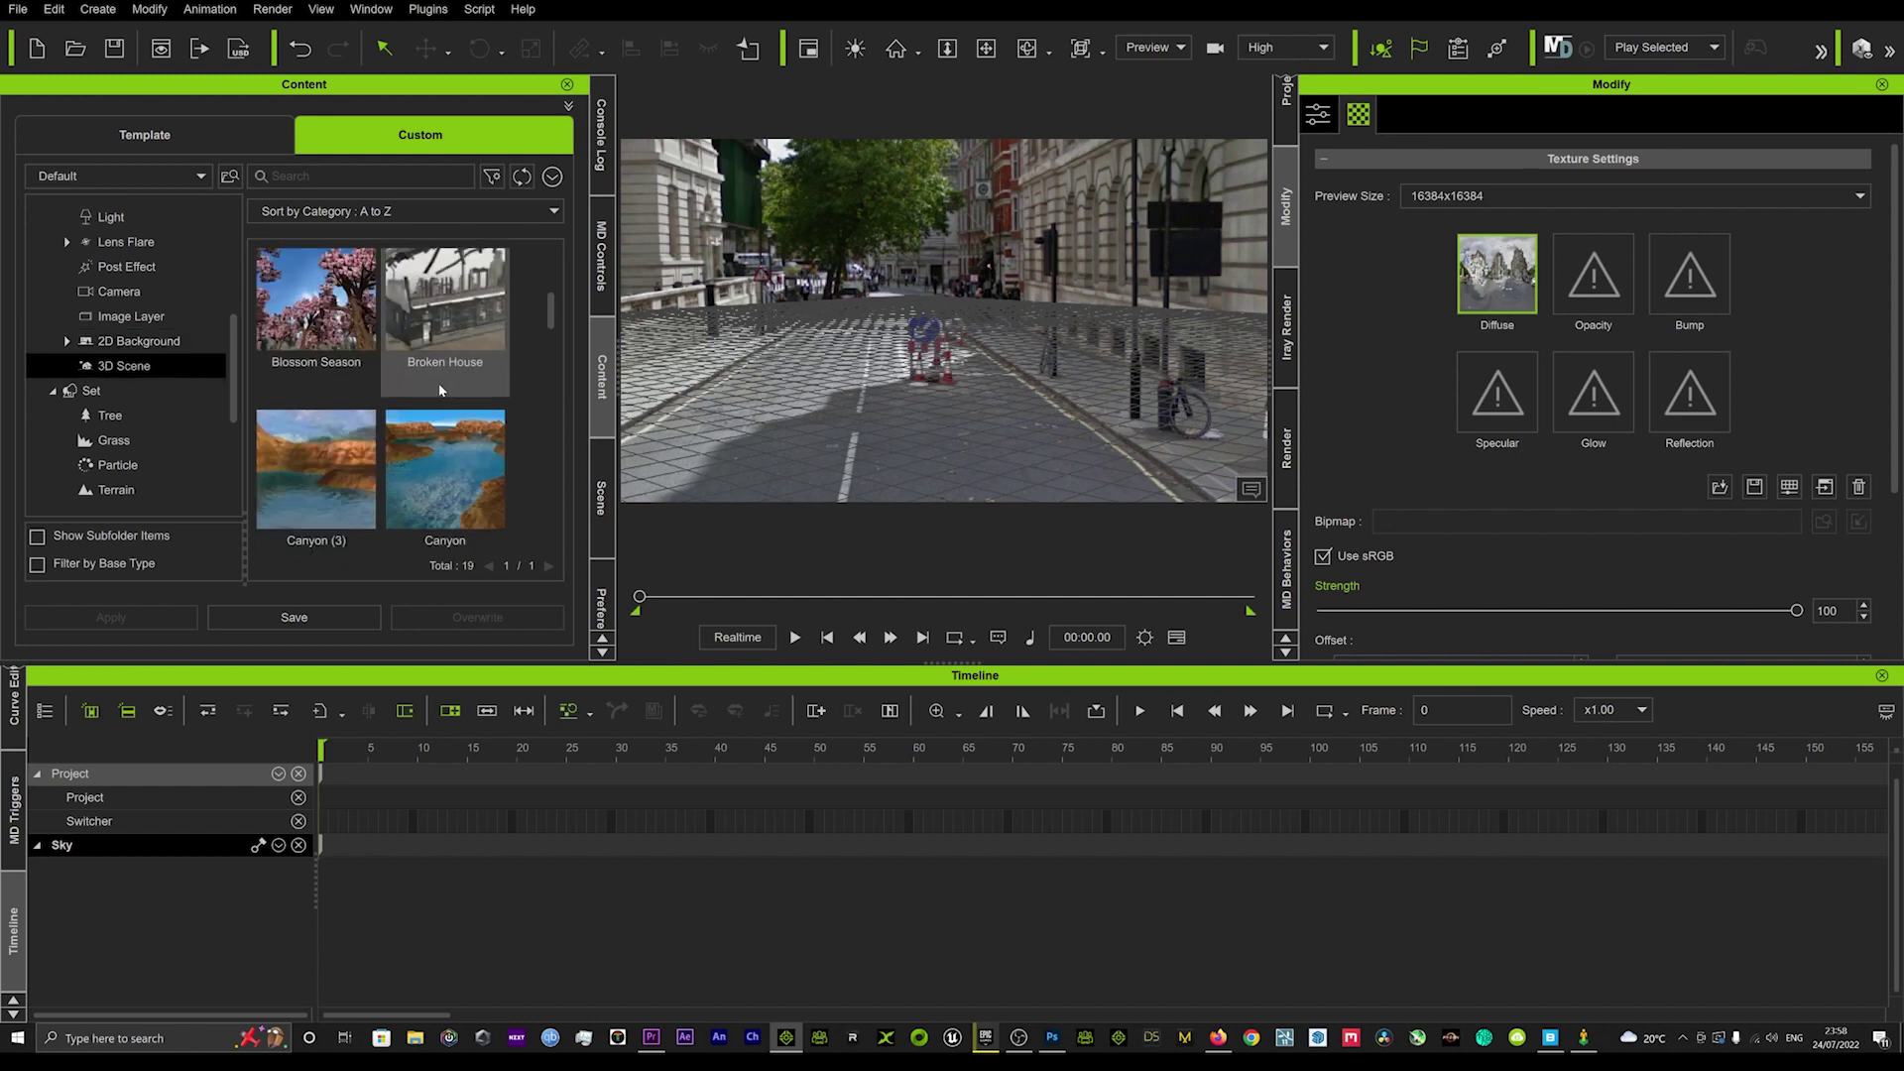
double_click(439, 308)
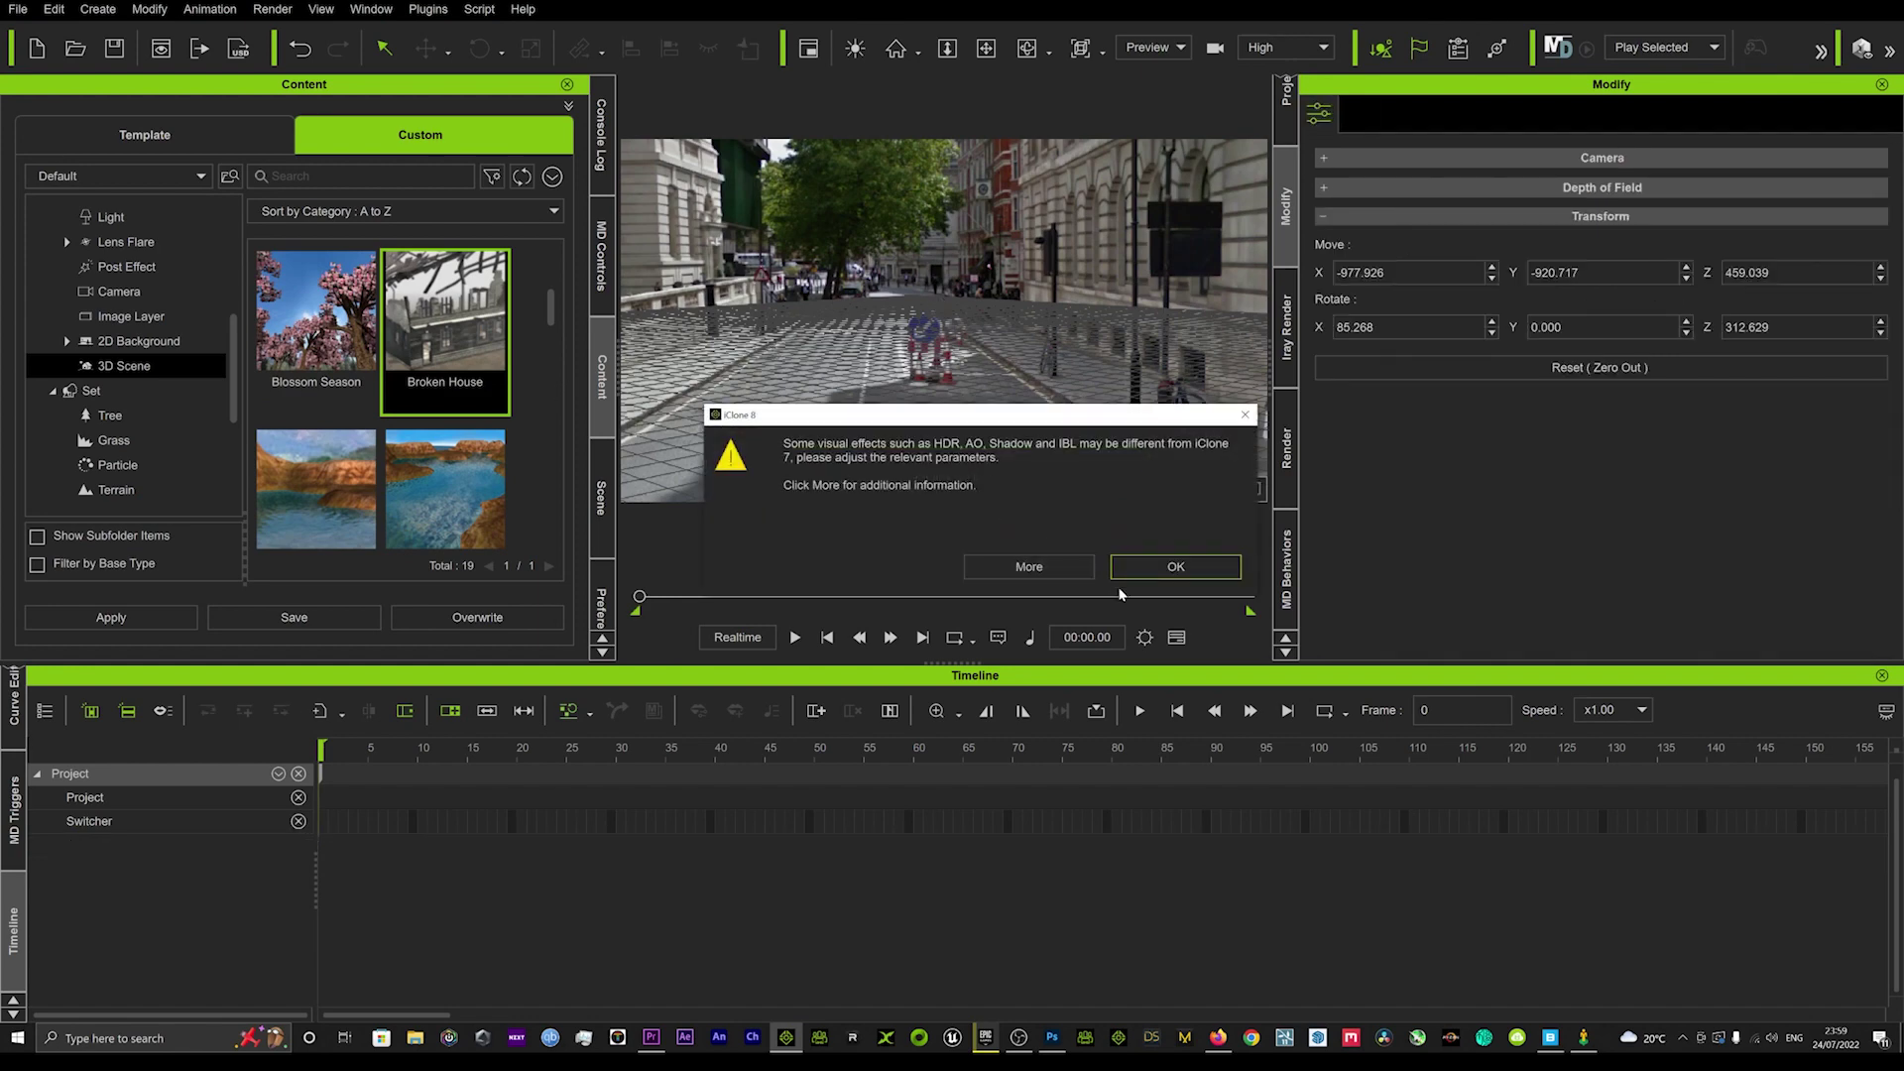
left_click(1151, 566)
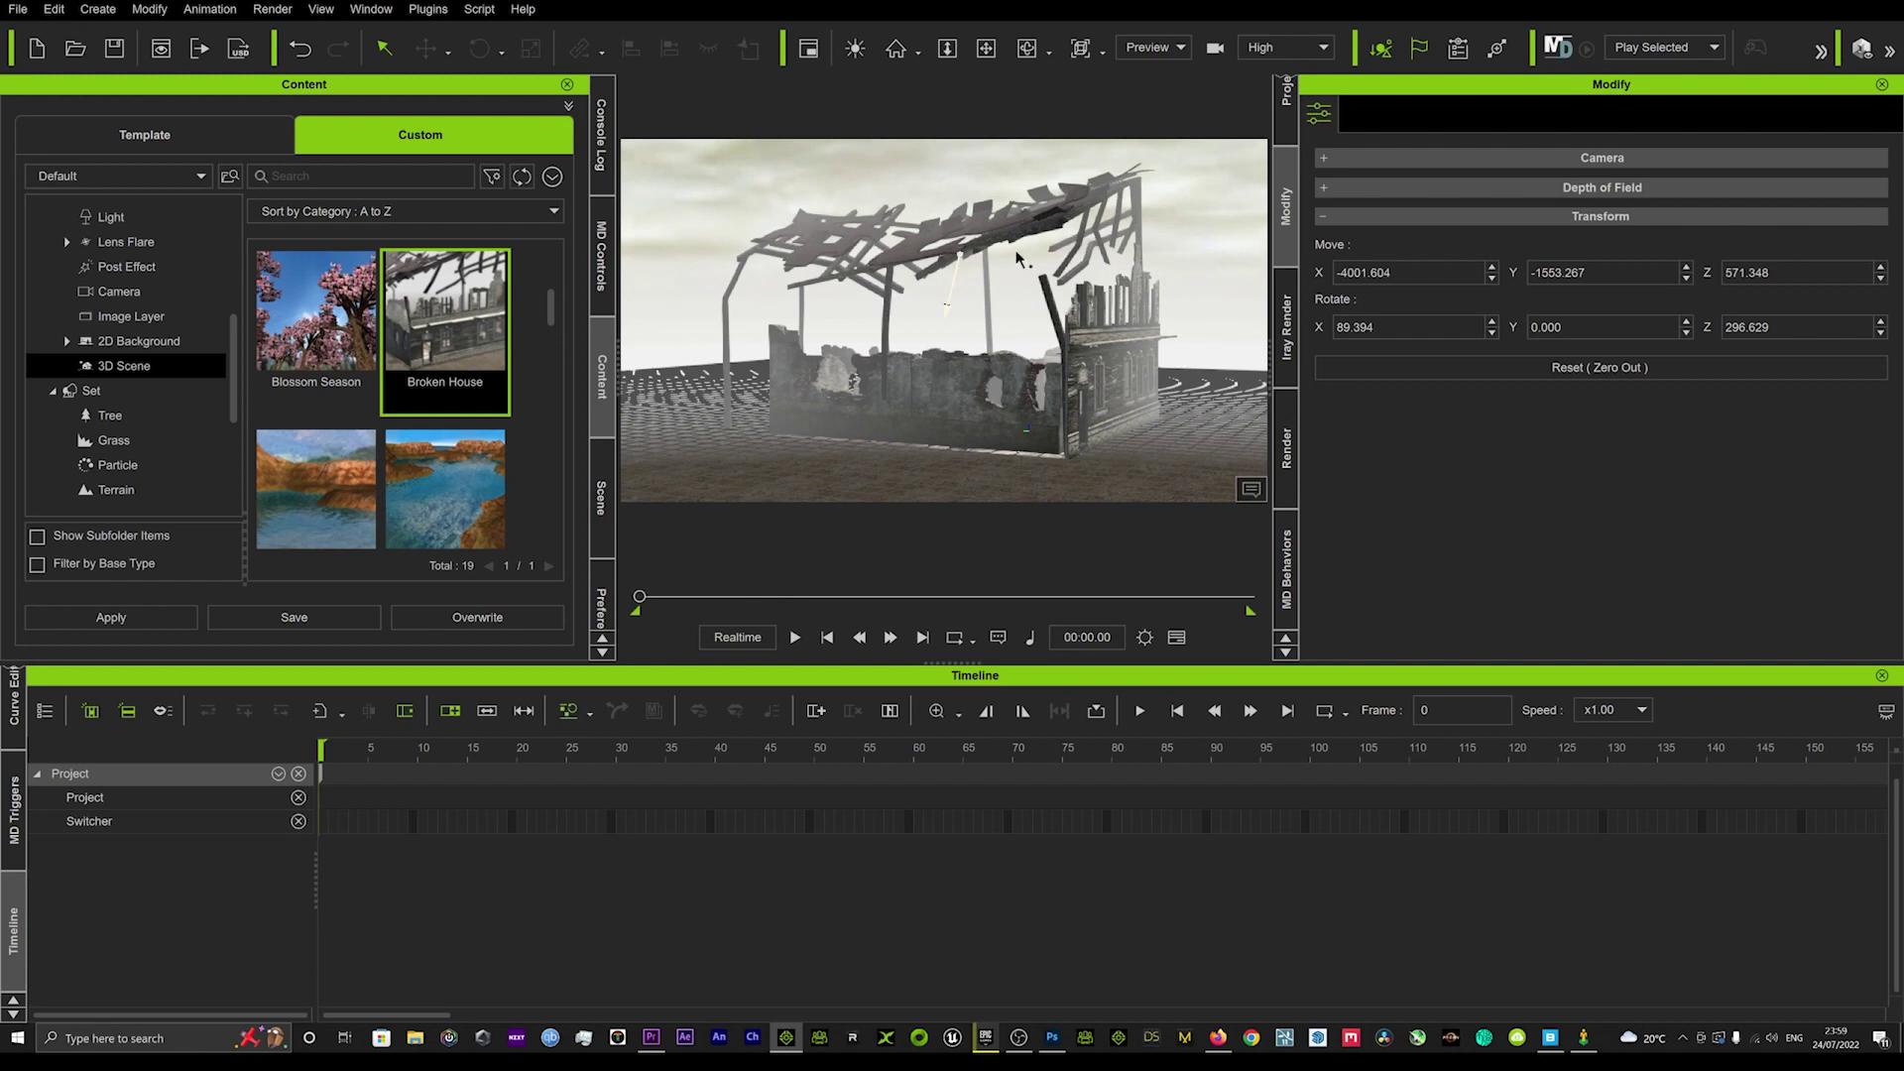
Step: Select the Sky in the Scene manager and load Street View 360.jpg into its Diffuse channel
left_click(601, 496)
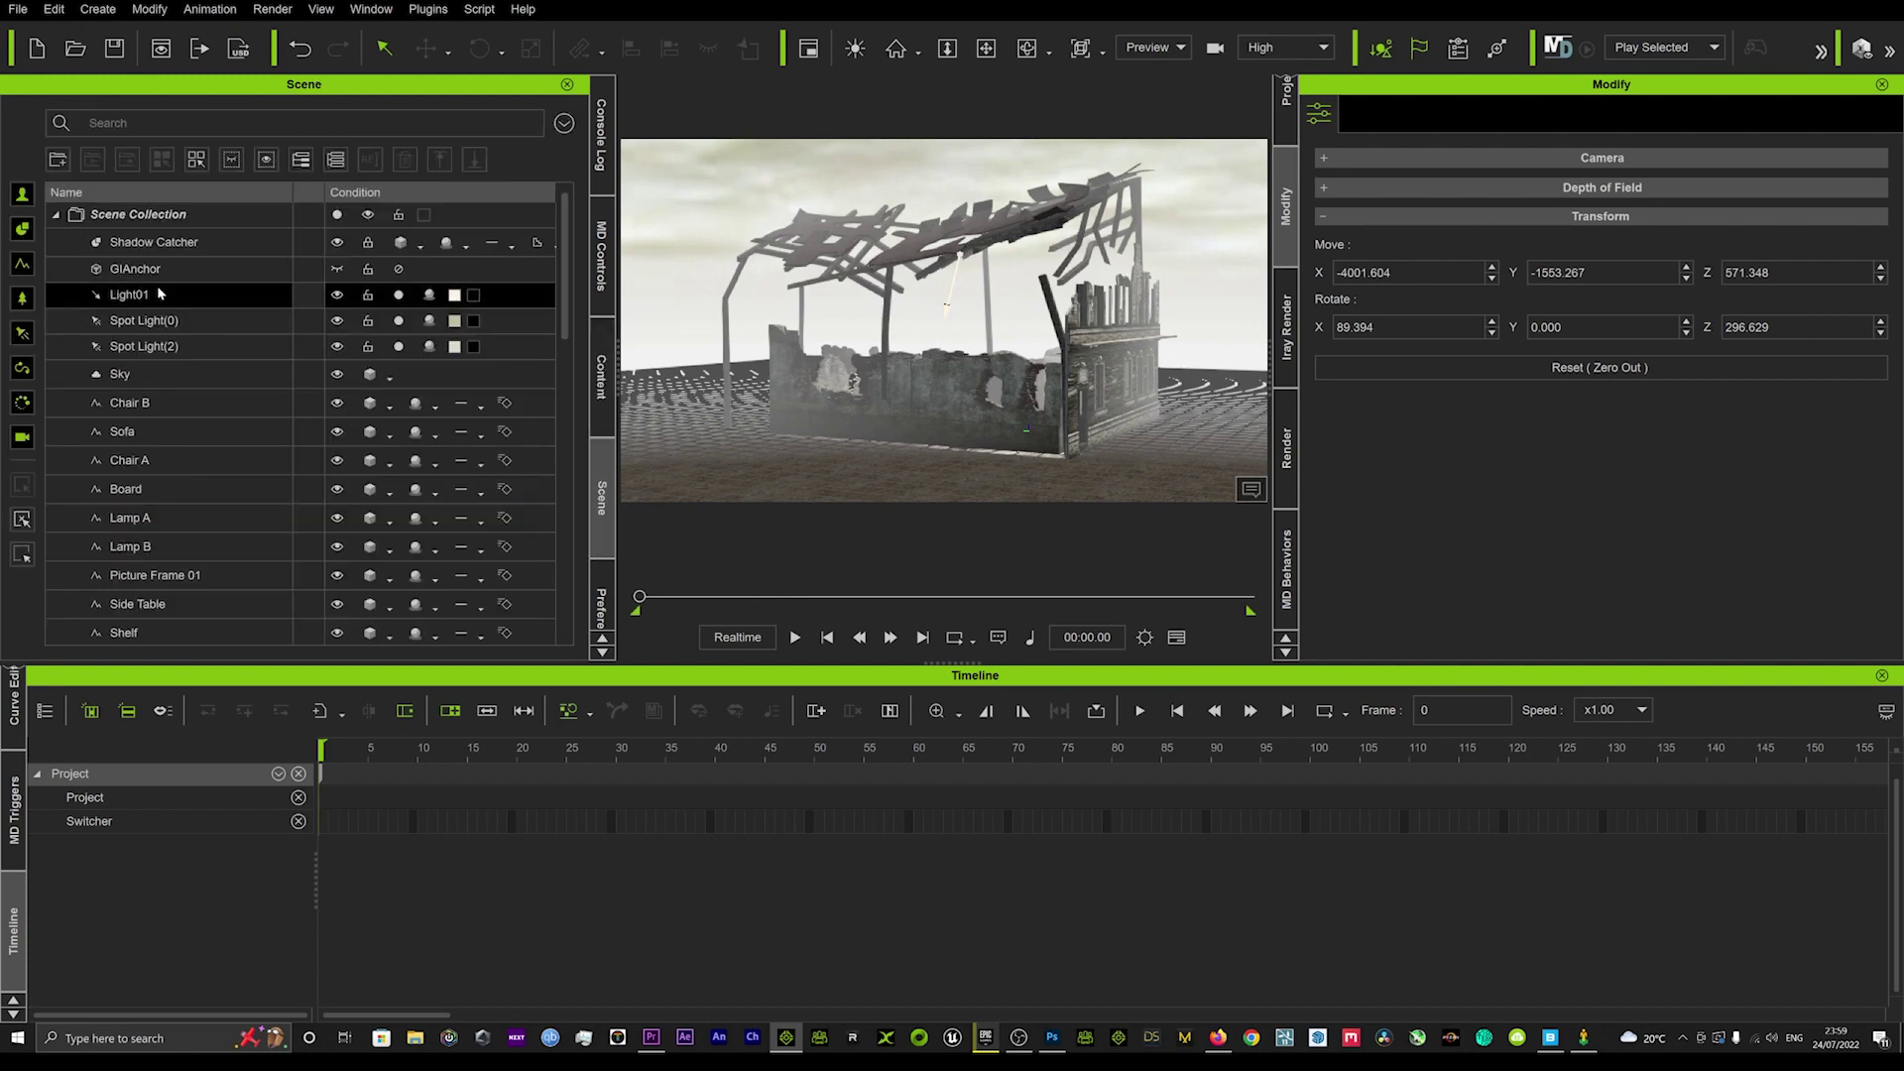
scroll(147, 302, "down", 2)
scroll(146, 301, "down", 5)
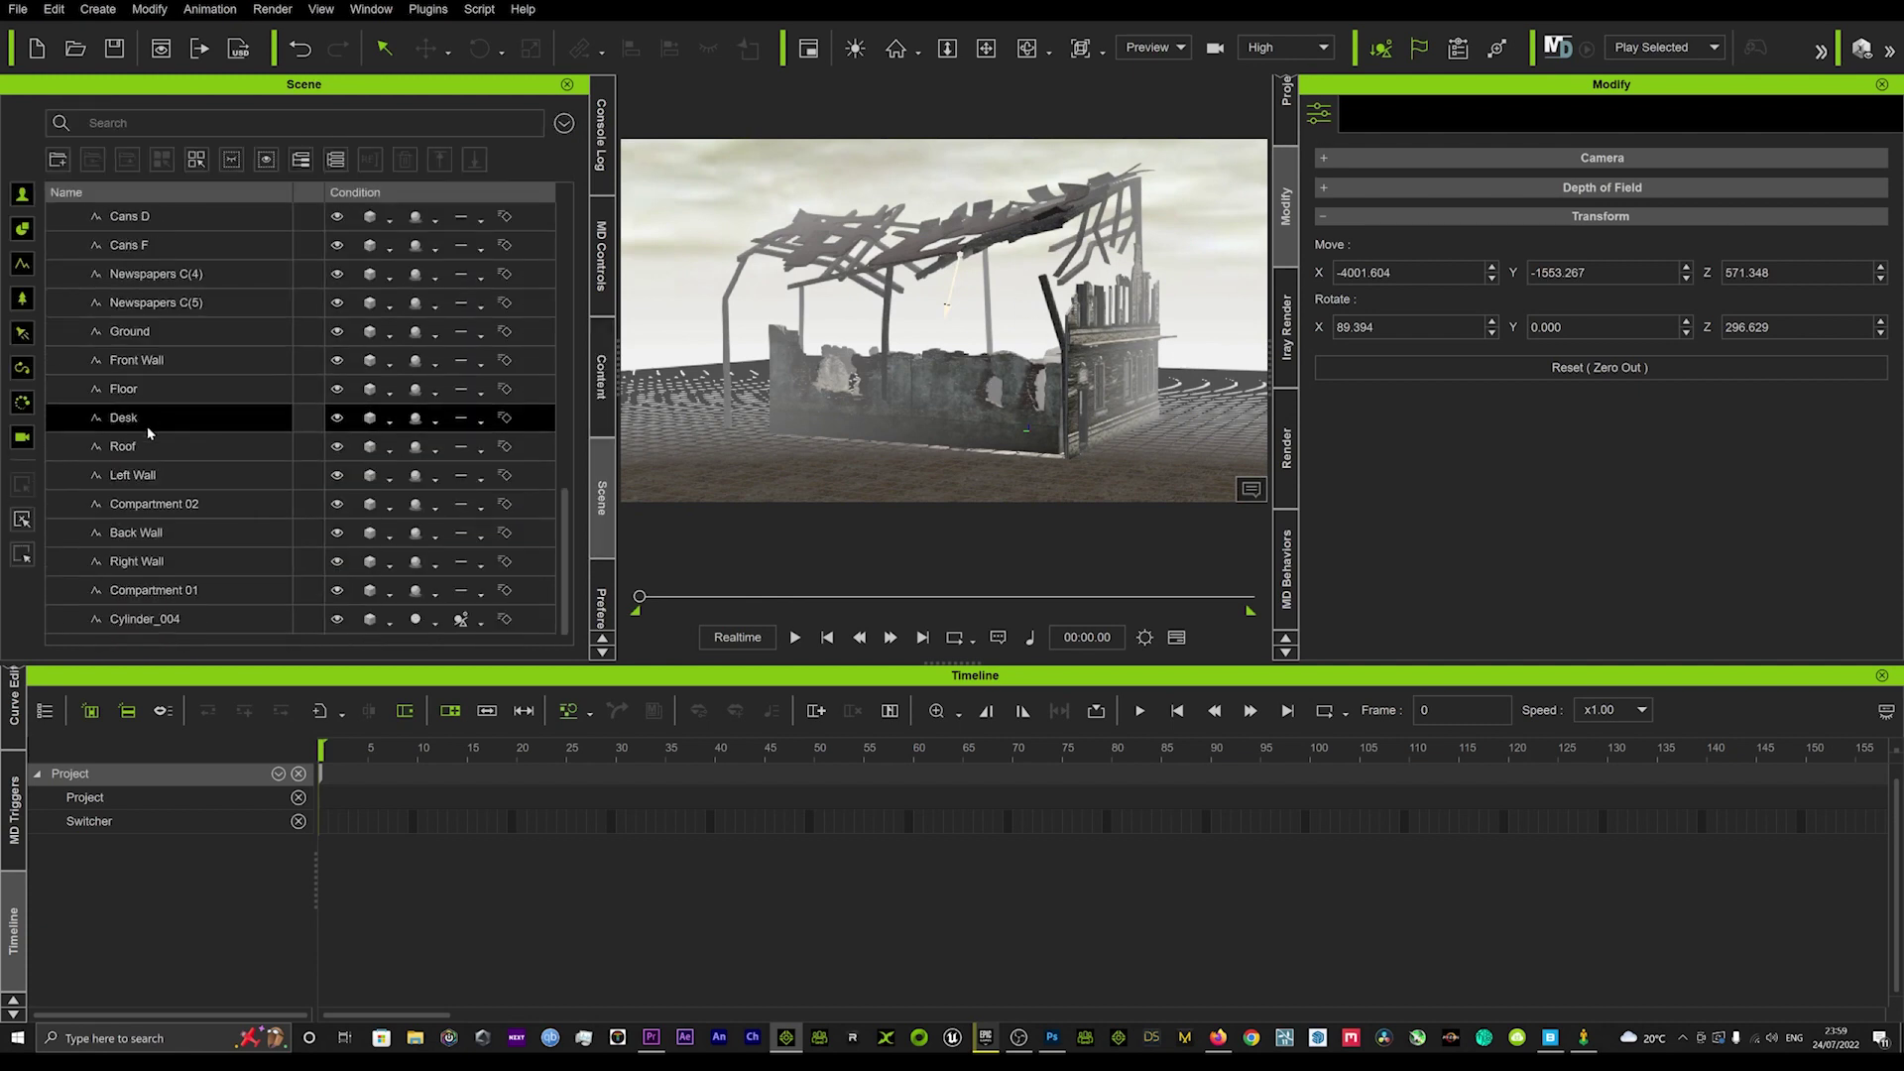
scroll(159, 464, "up", 7)
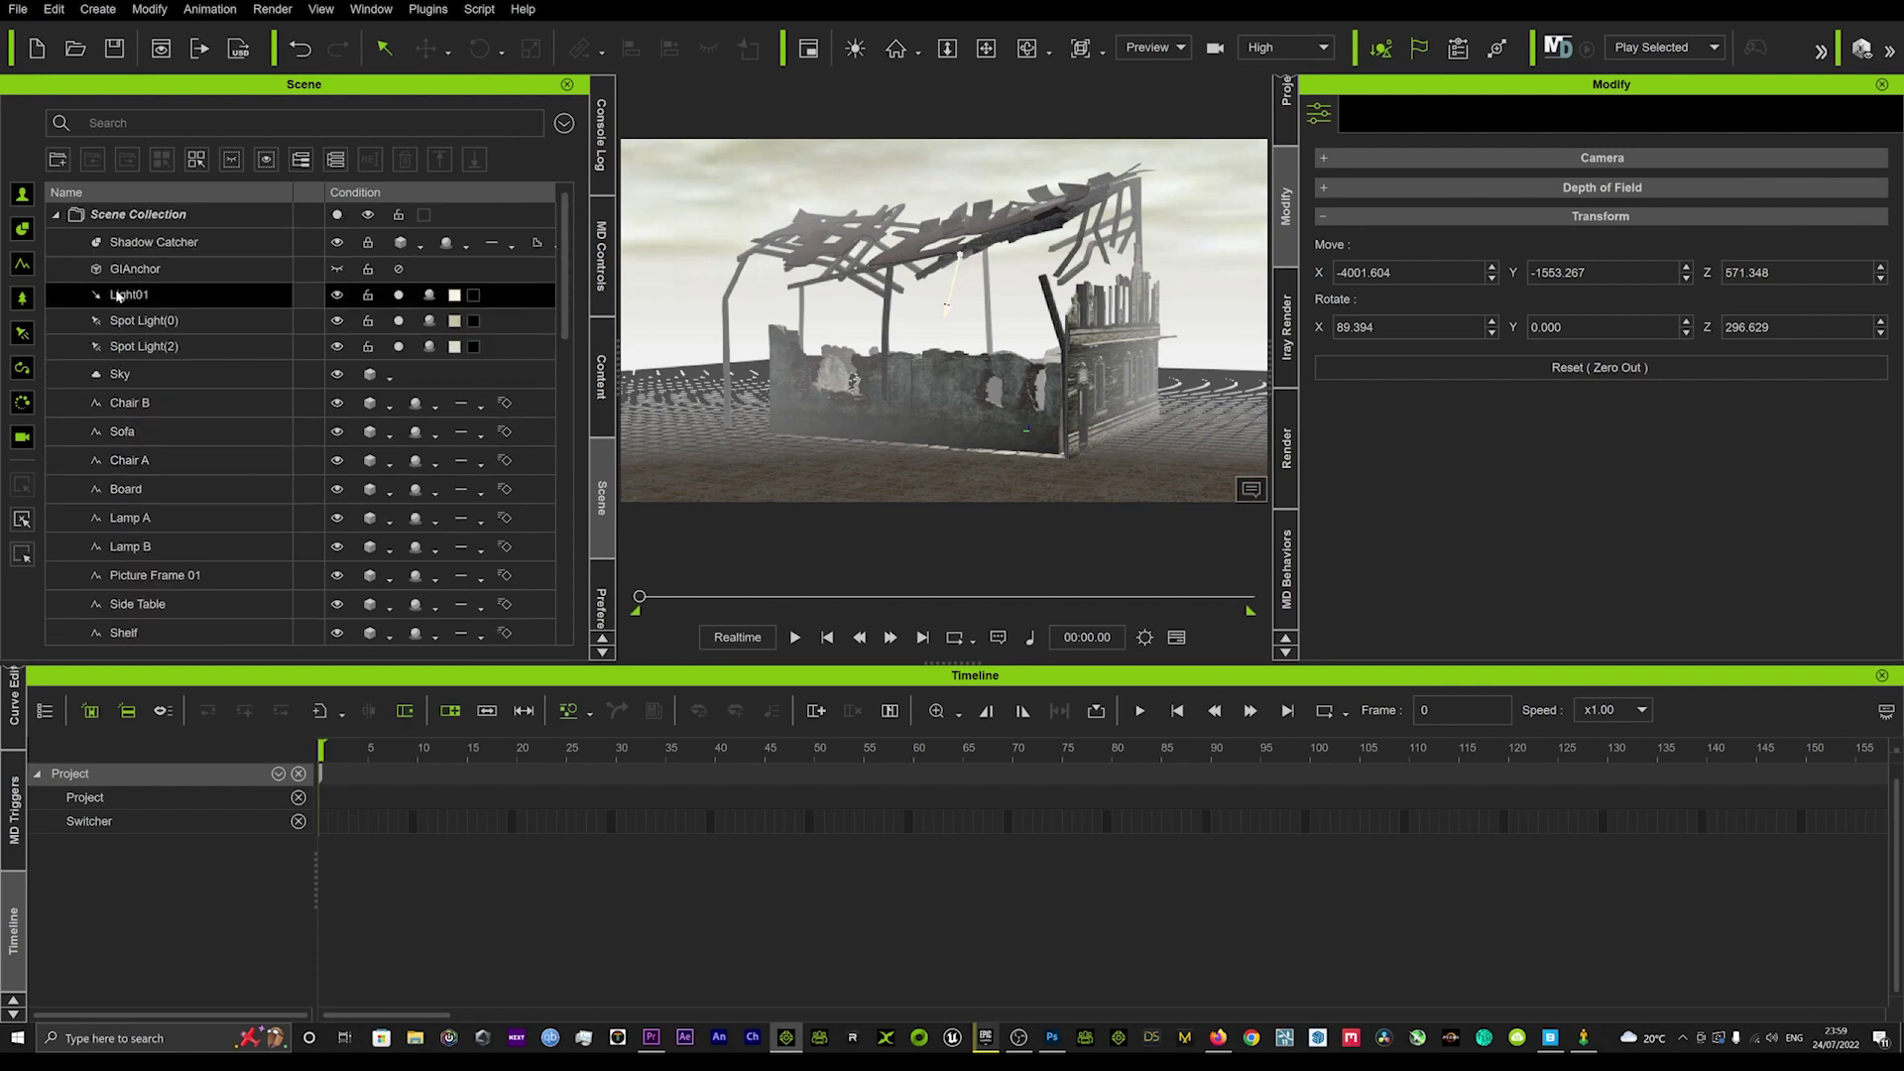
left_click(140, 383)
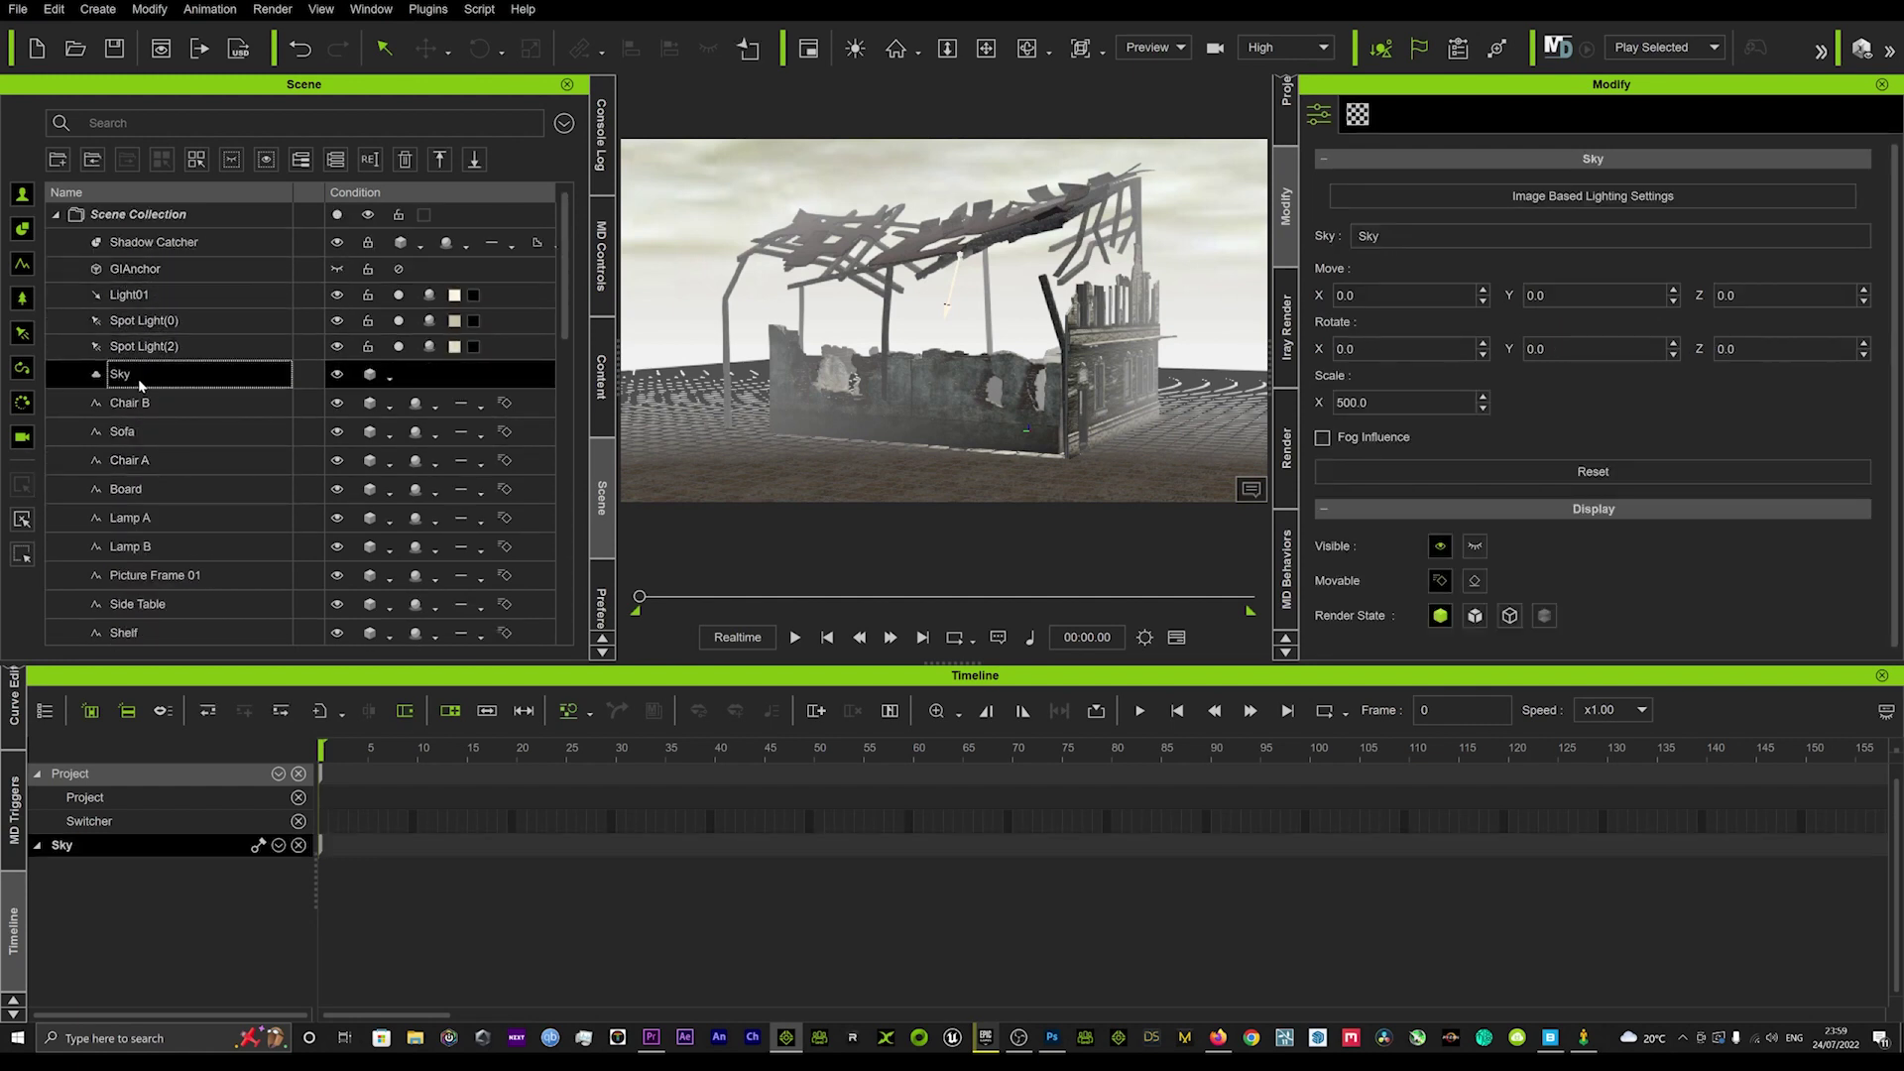
left_click(1357, 114)
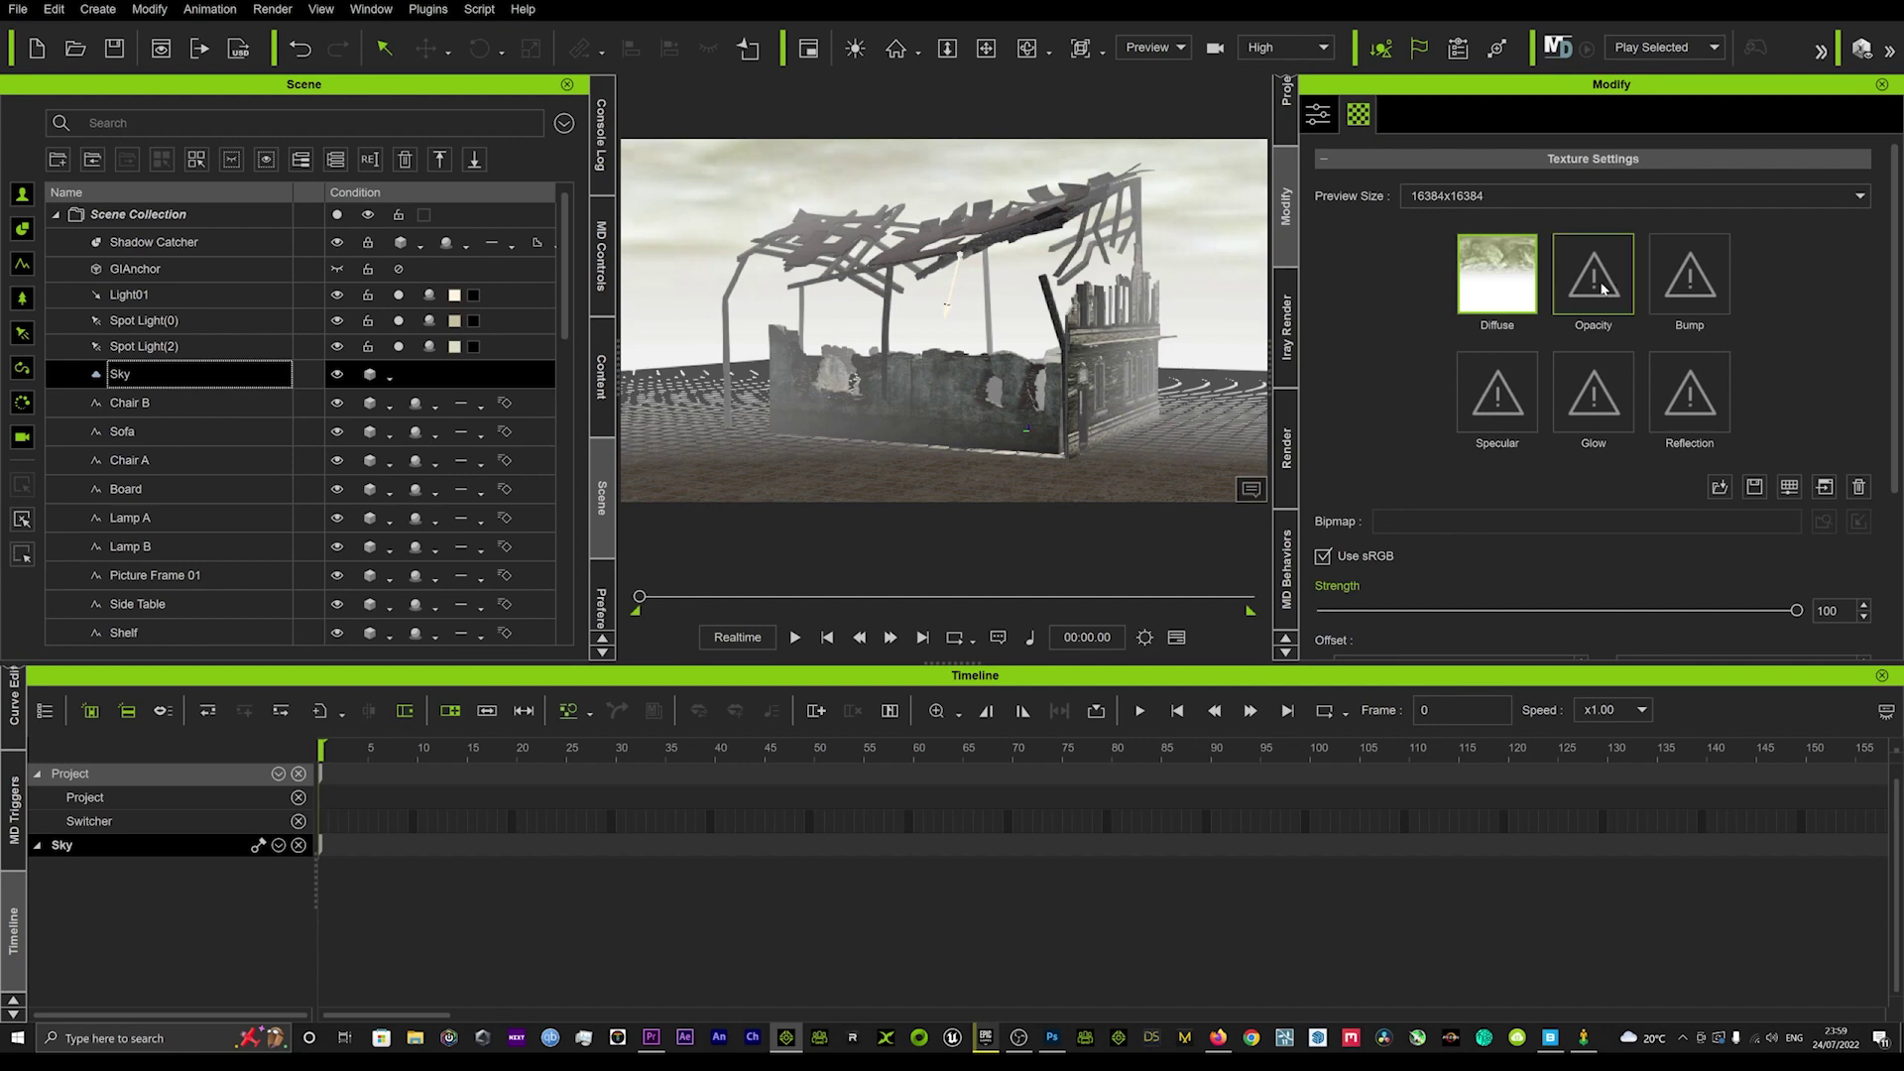
double_click(1497, 273)
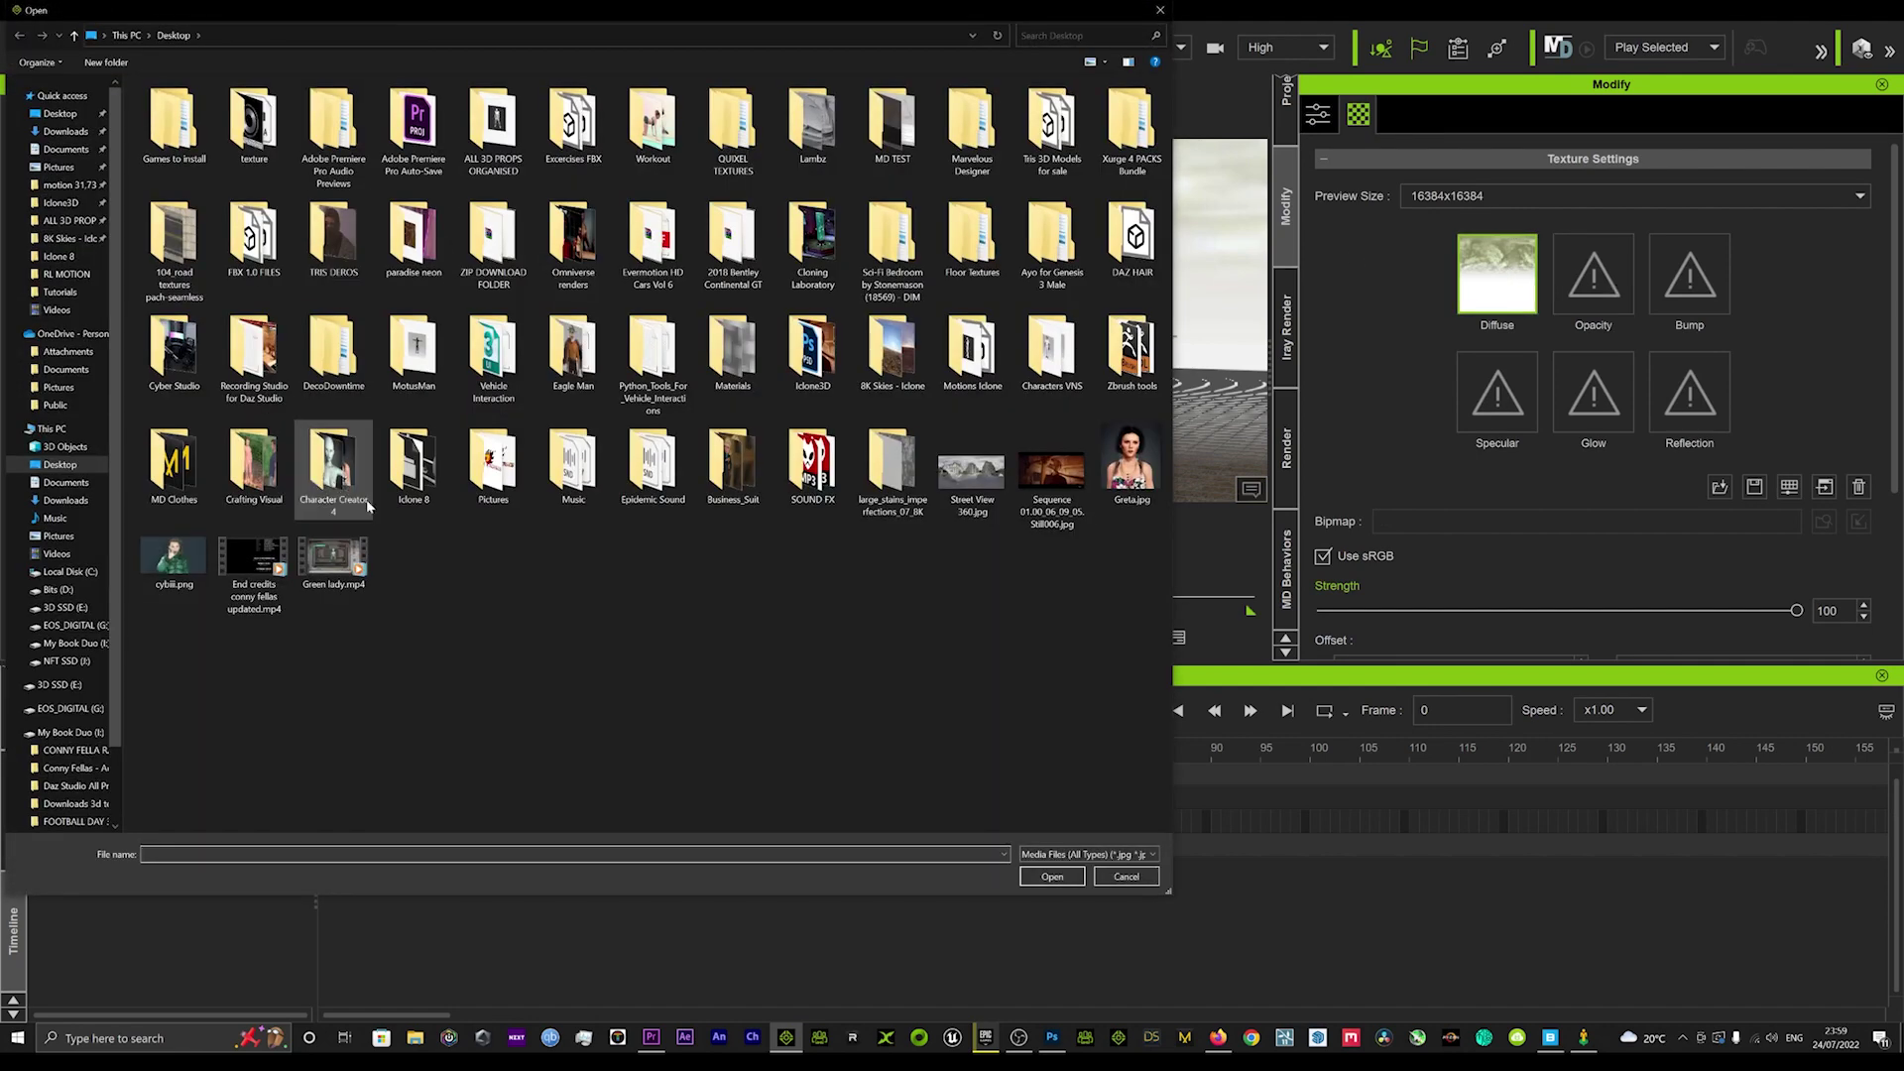
left_click(972, 468)
double_click(972, 468)
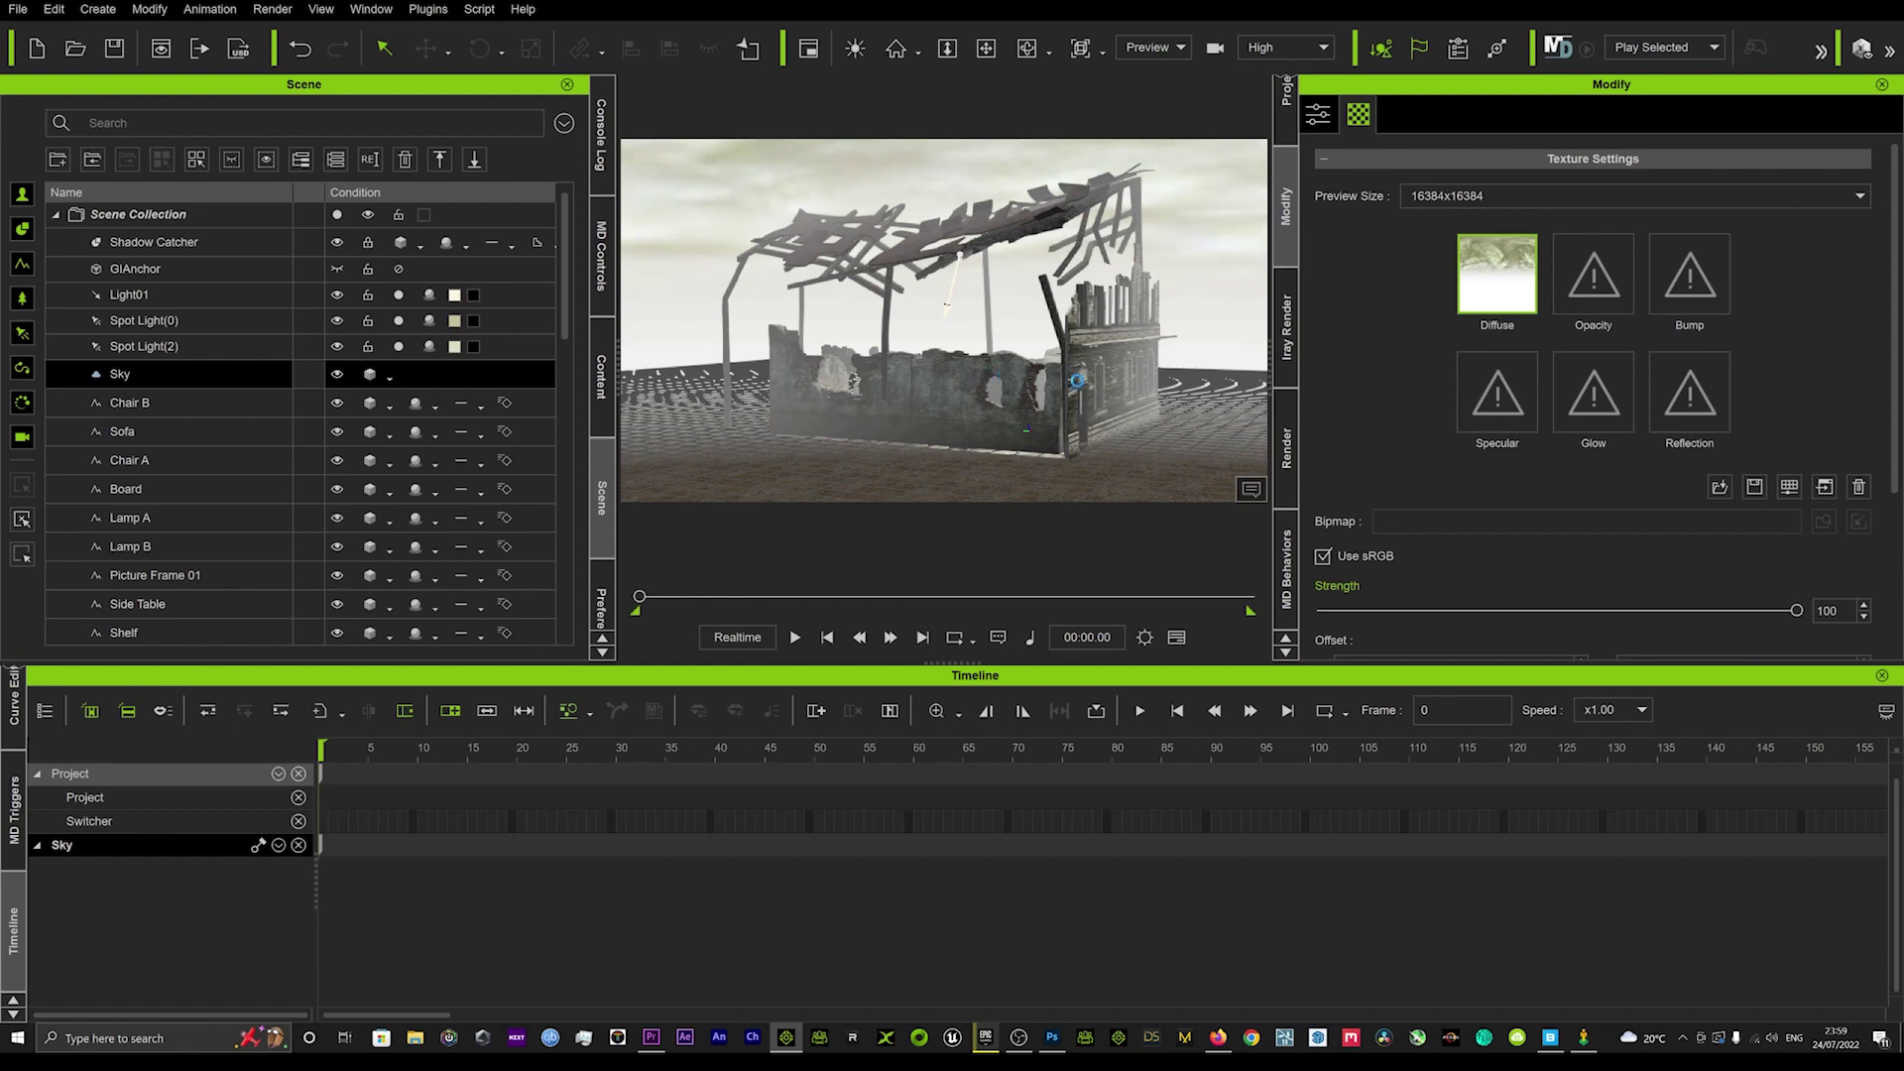
right_click_drag(1071, 414, 694, 396)
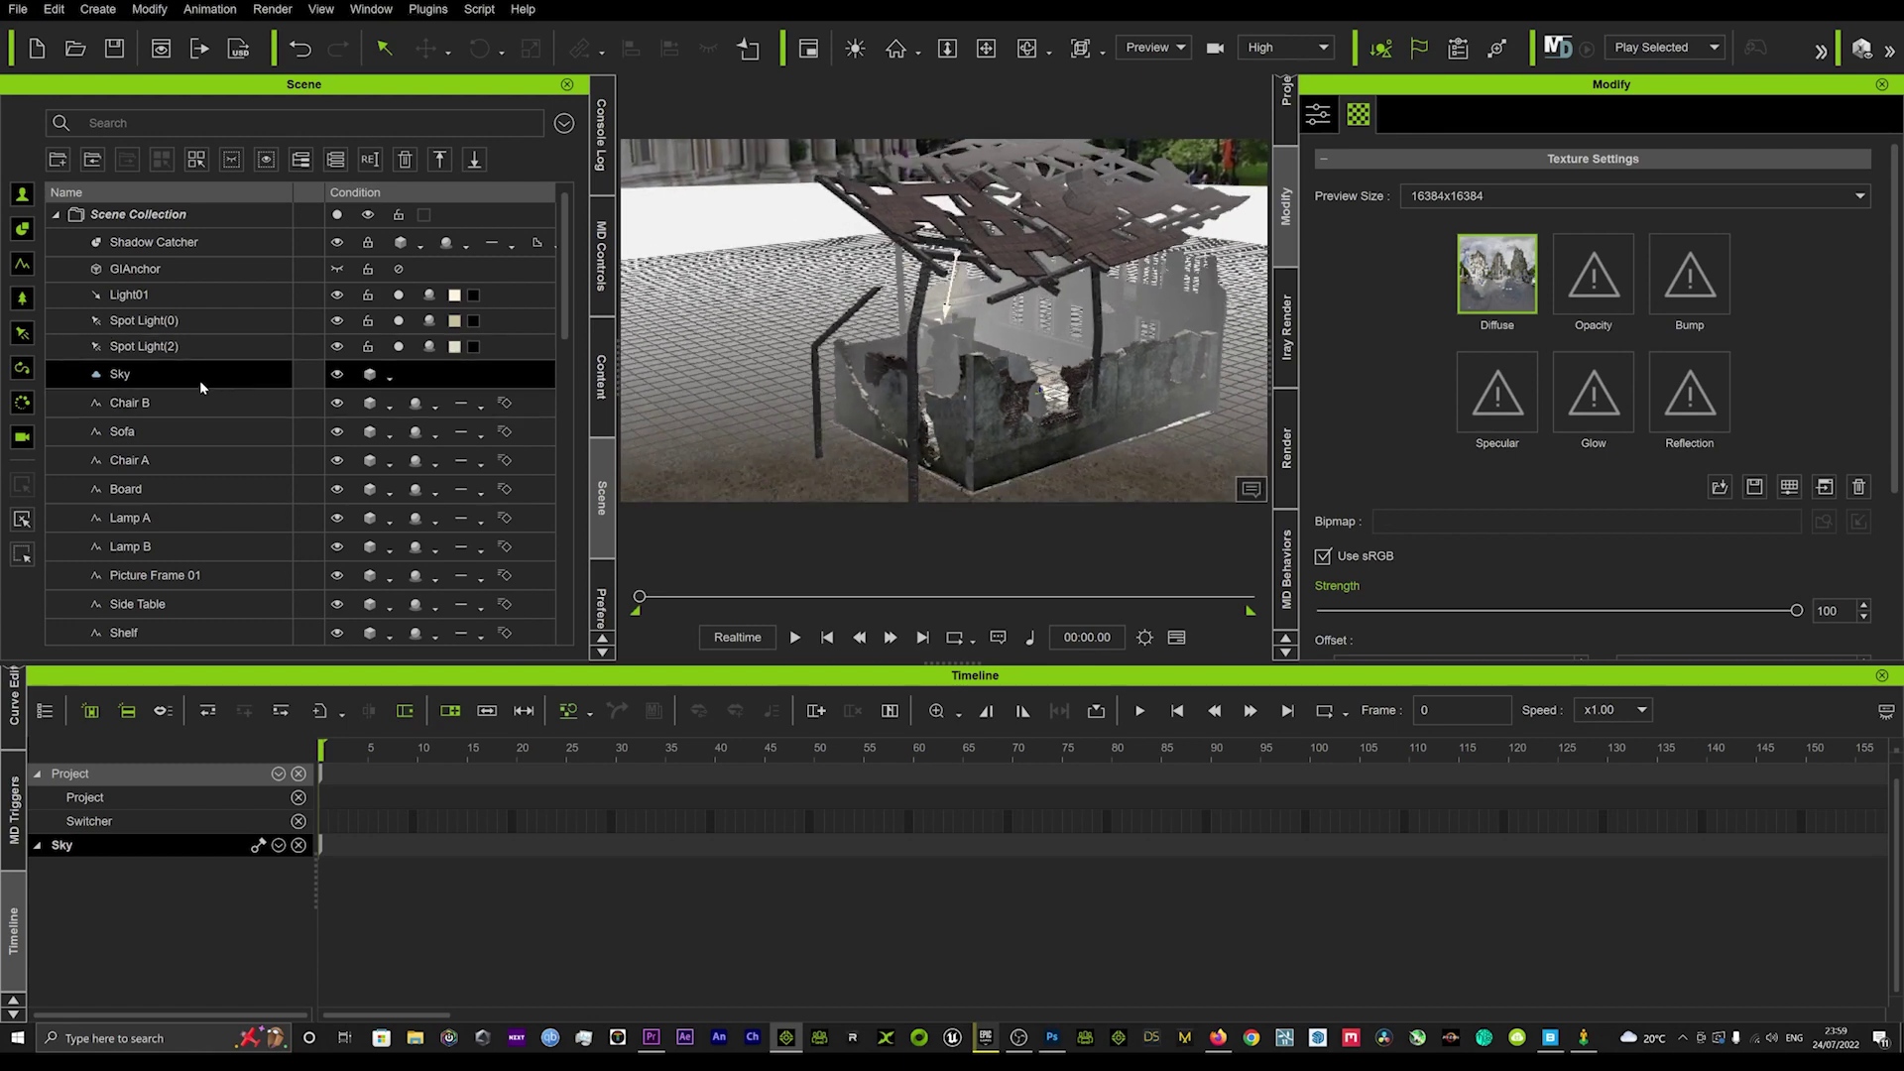
Step: Turn off the Ground plane's visibility so the London panorama shows around the Broken House
left_click(724, 226)
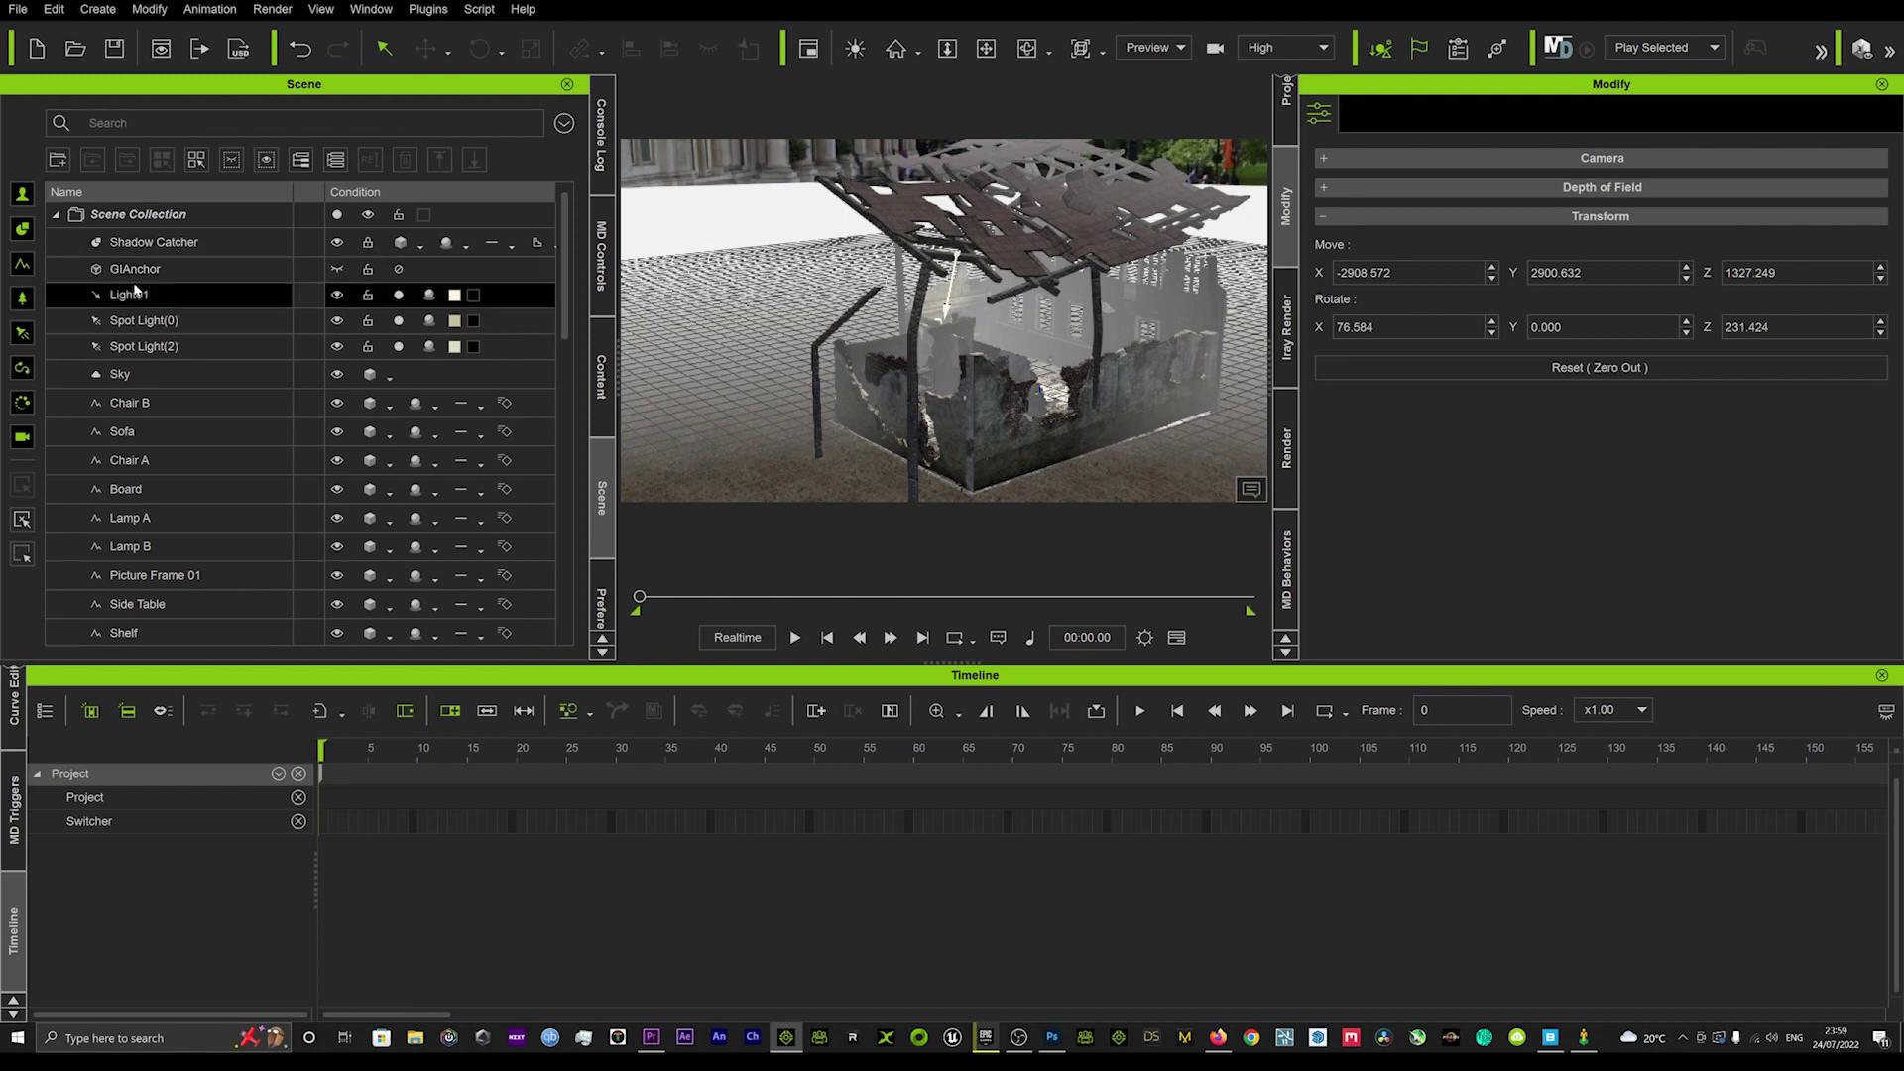
scroll(146, 344, "down", 5)
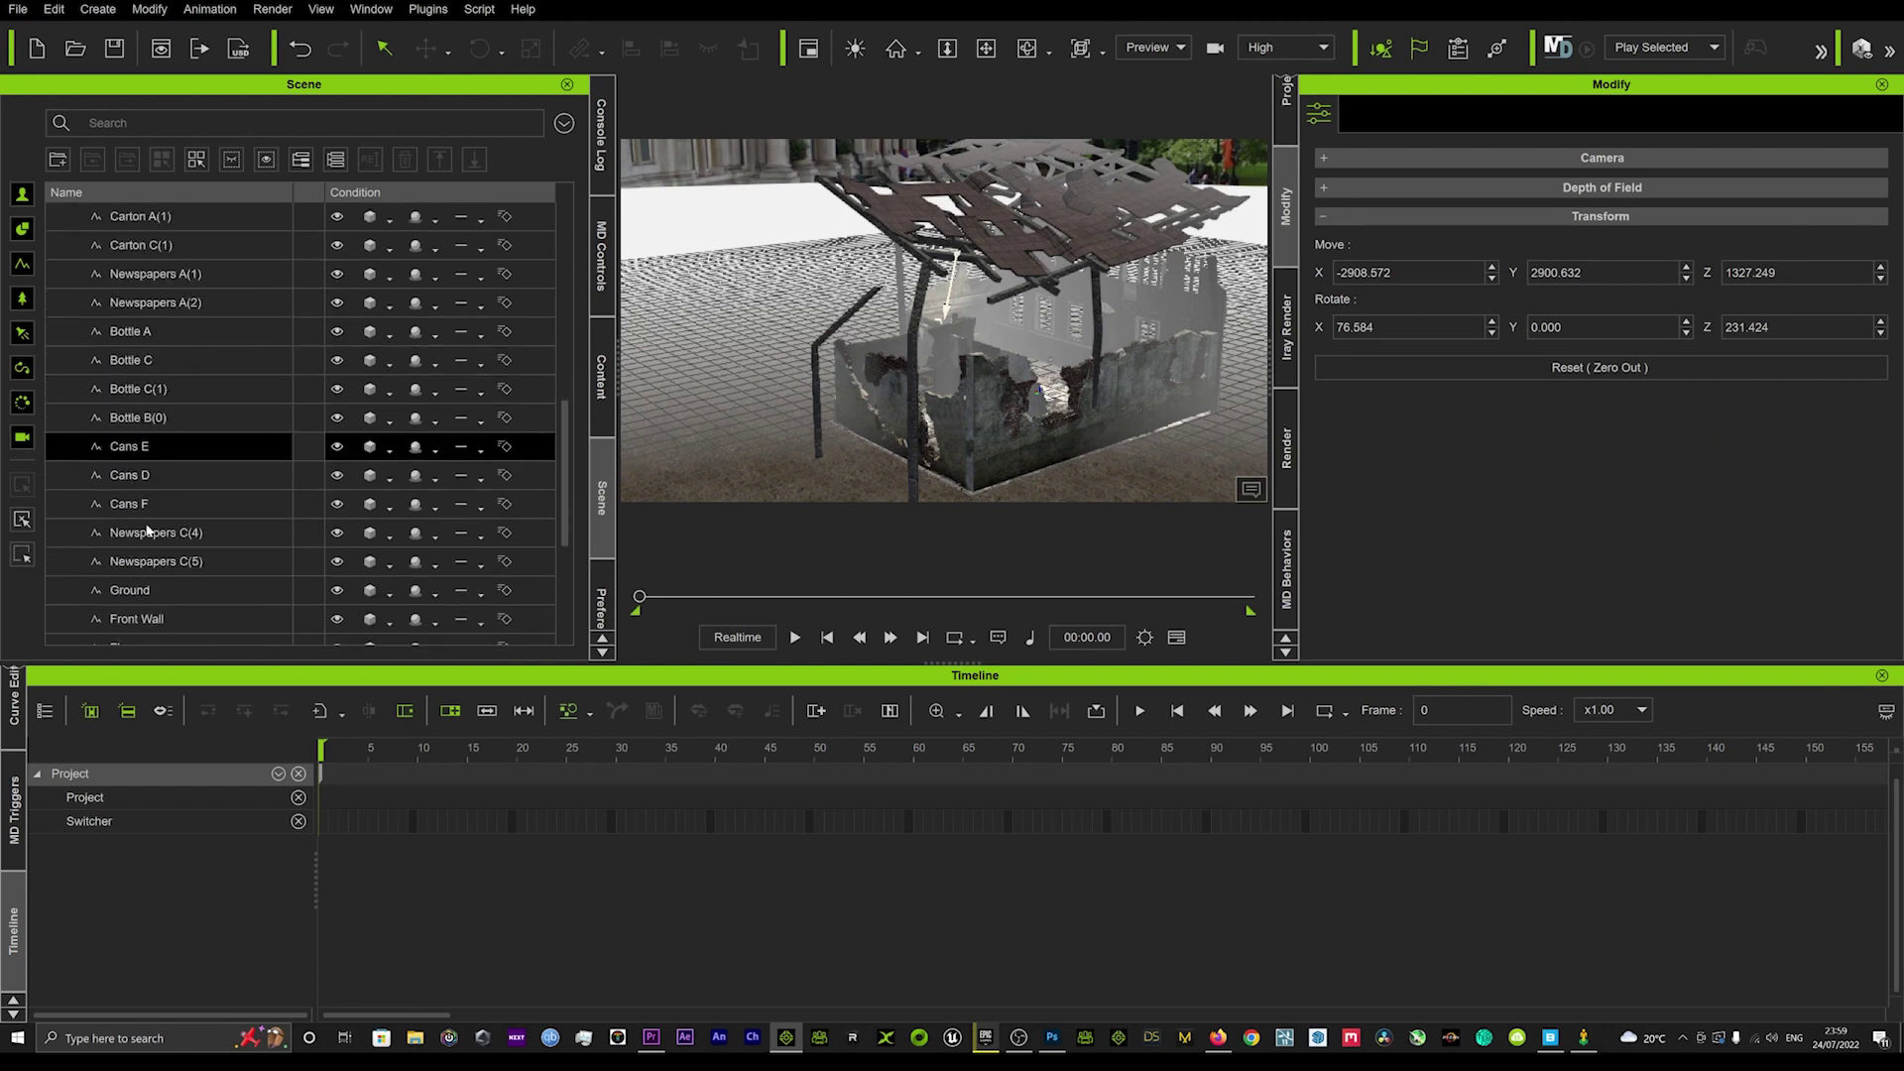
scroll(159, 456, "down", 4)
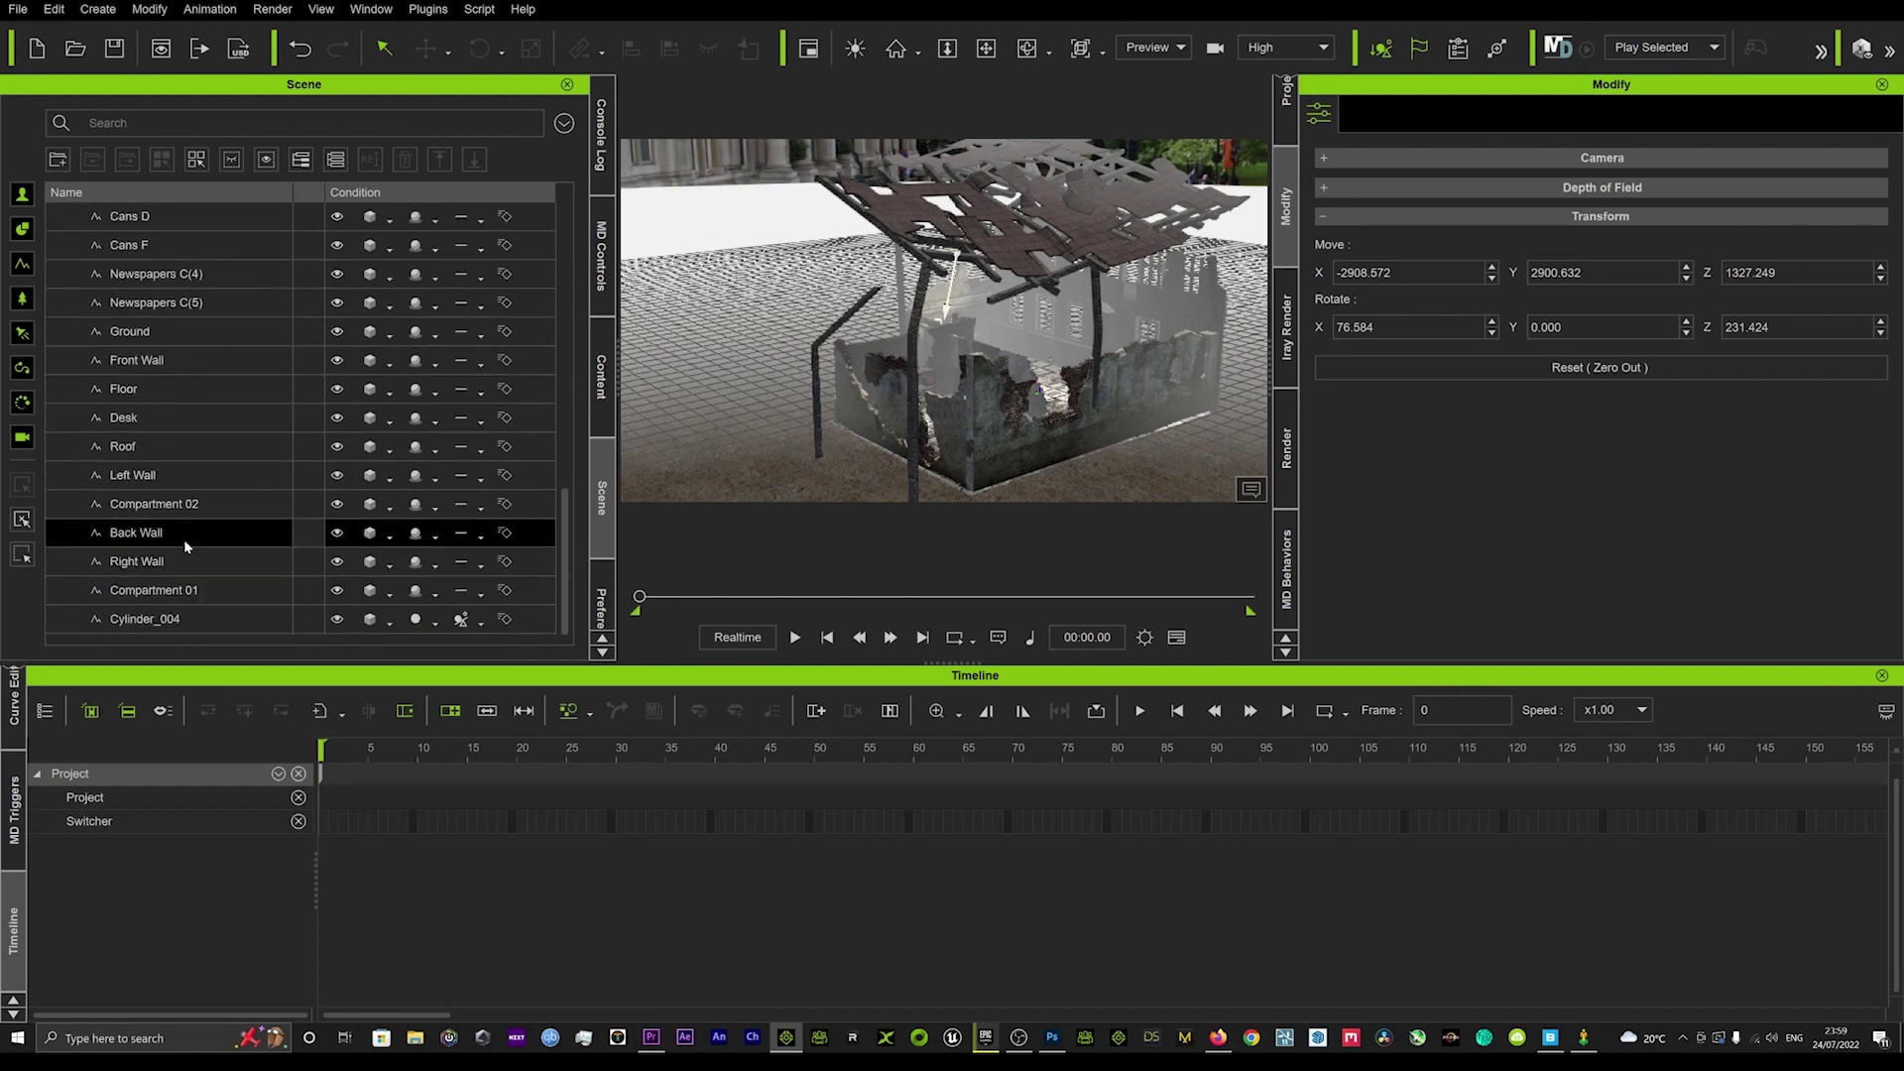
left_click(177, 592)
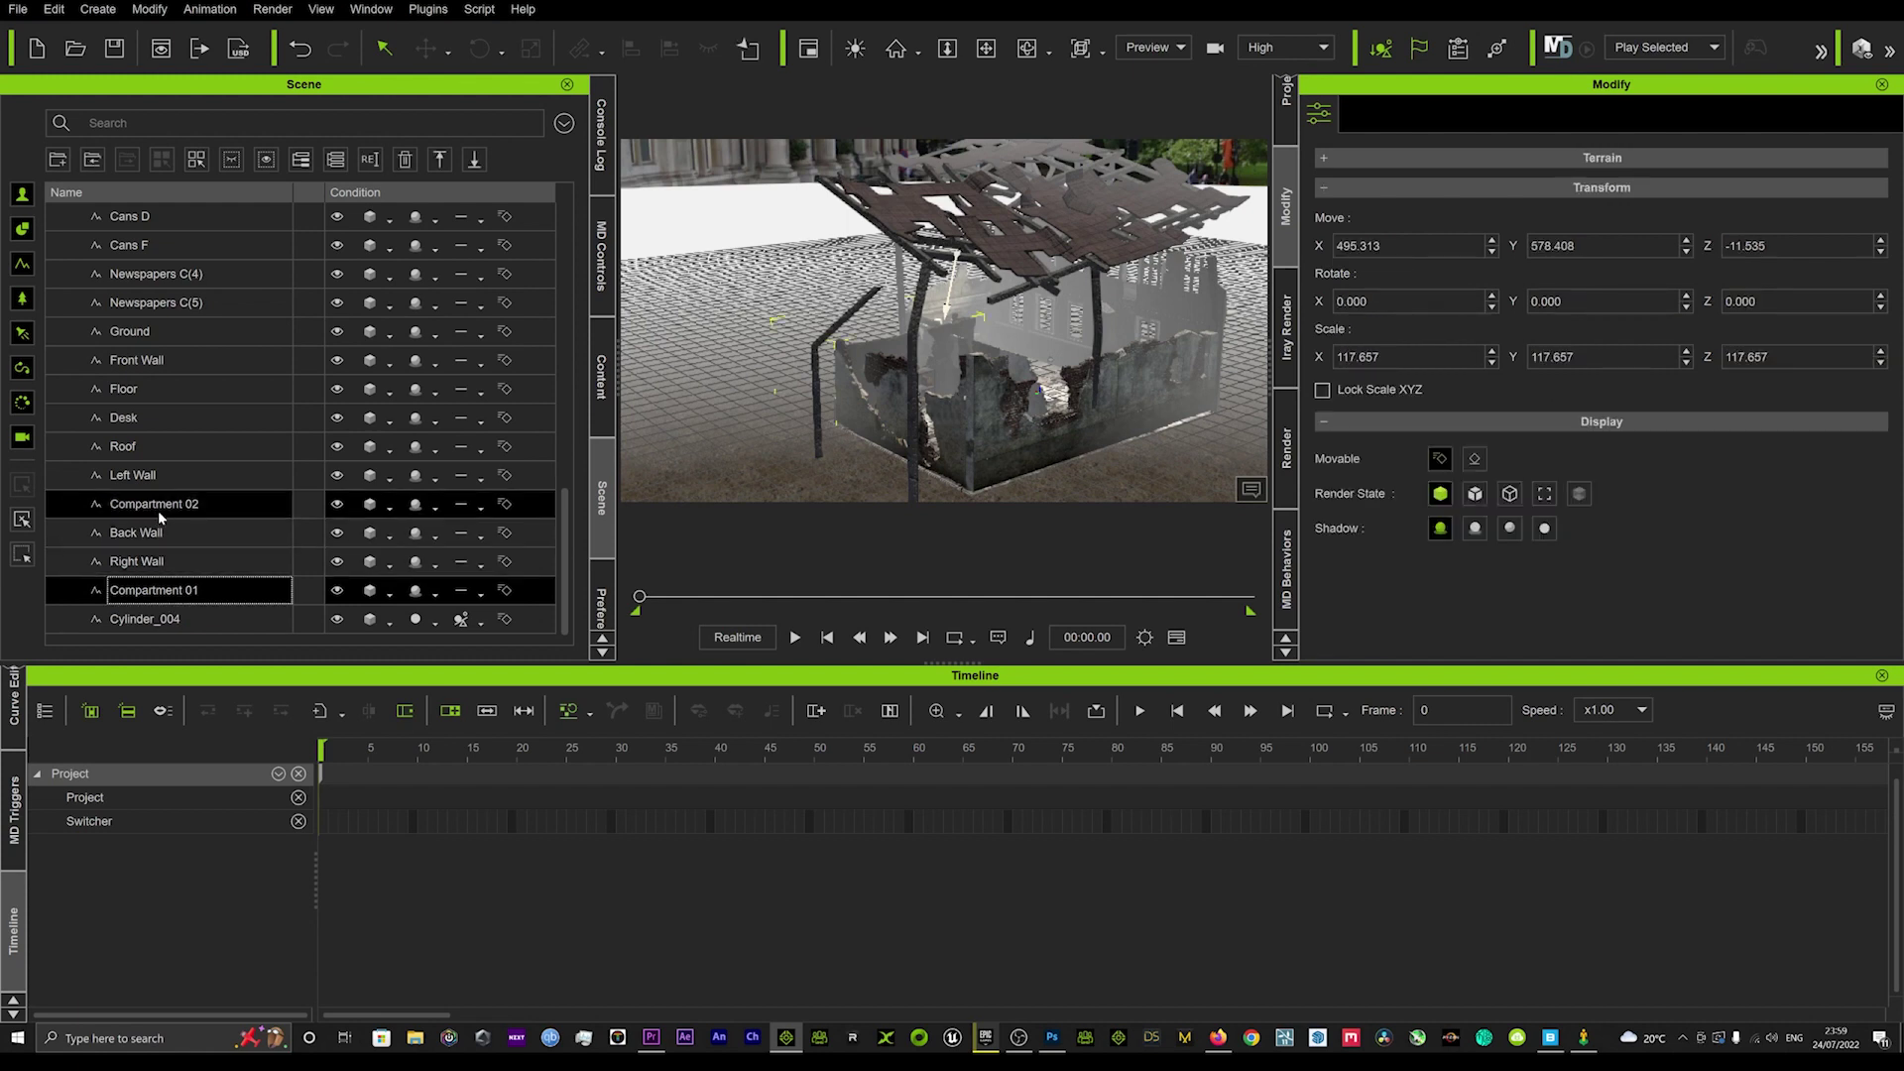
left_click(141, 390)
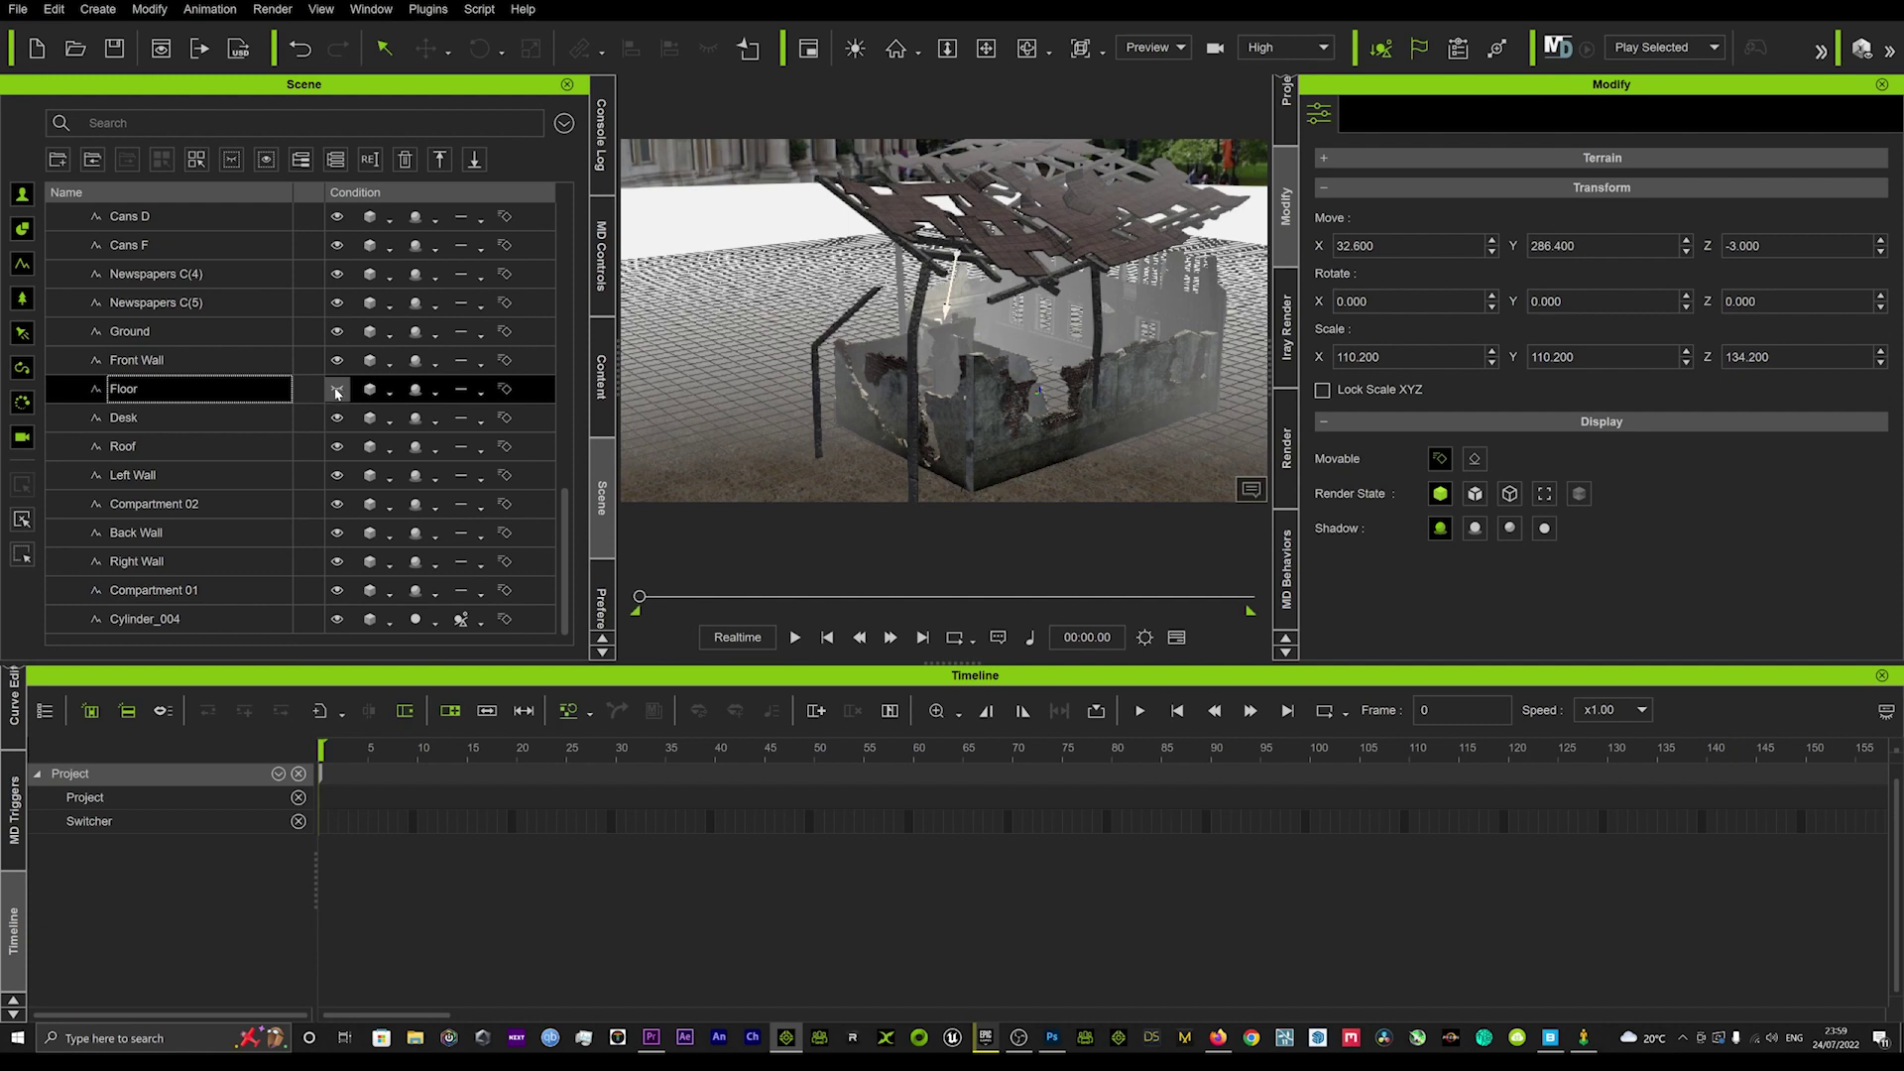
left_click(338, 333)
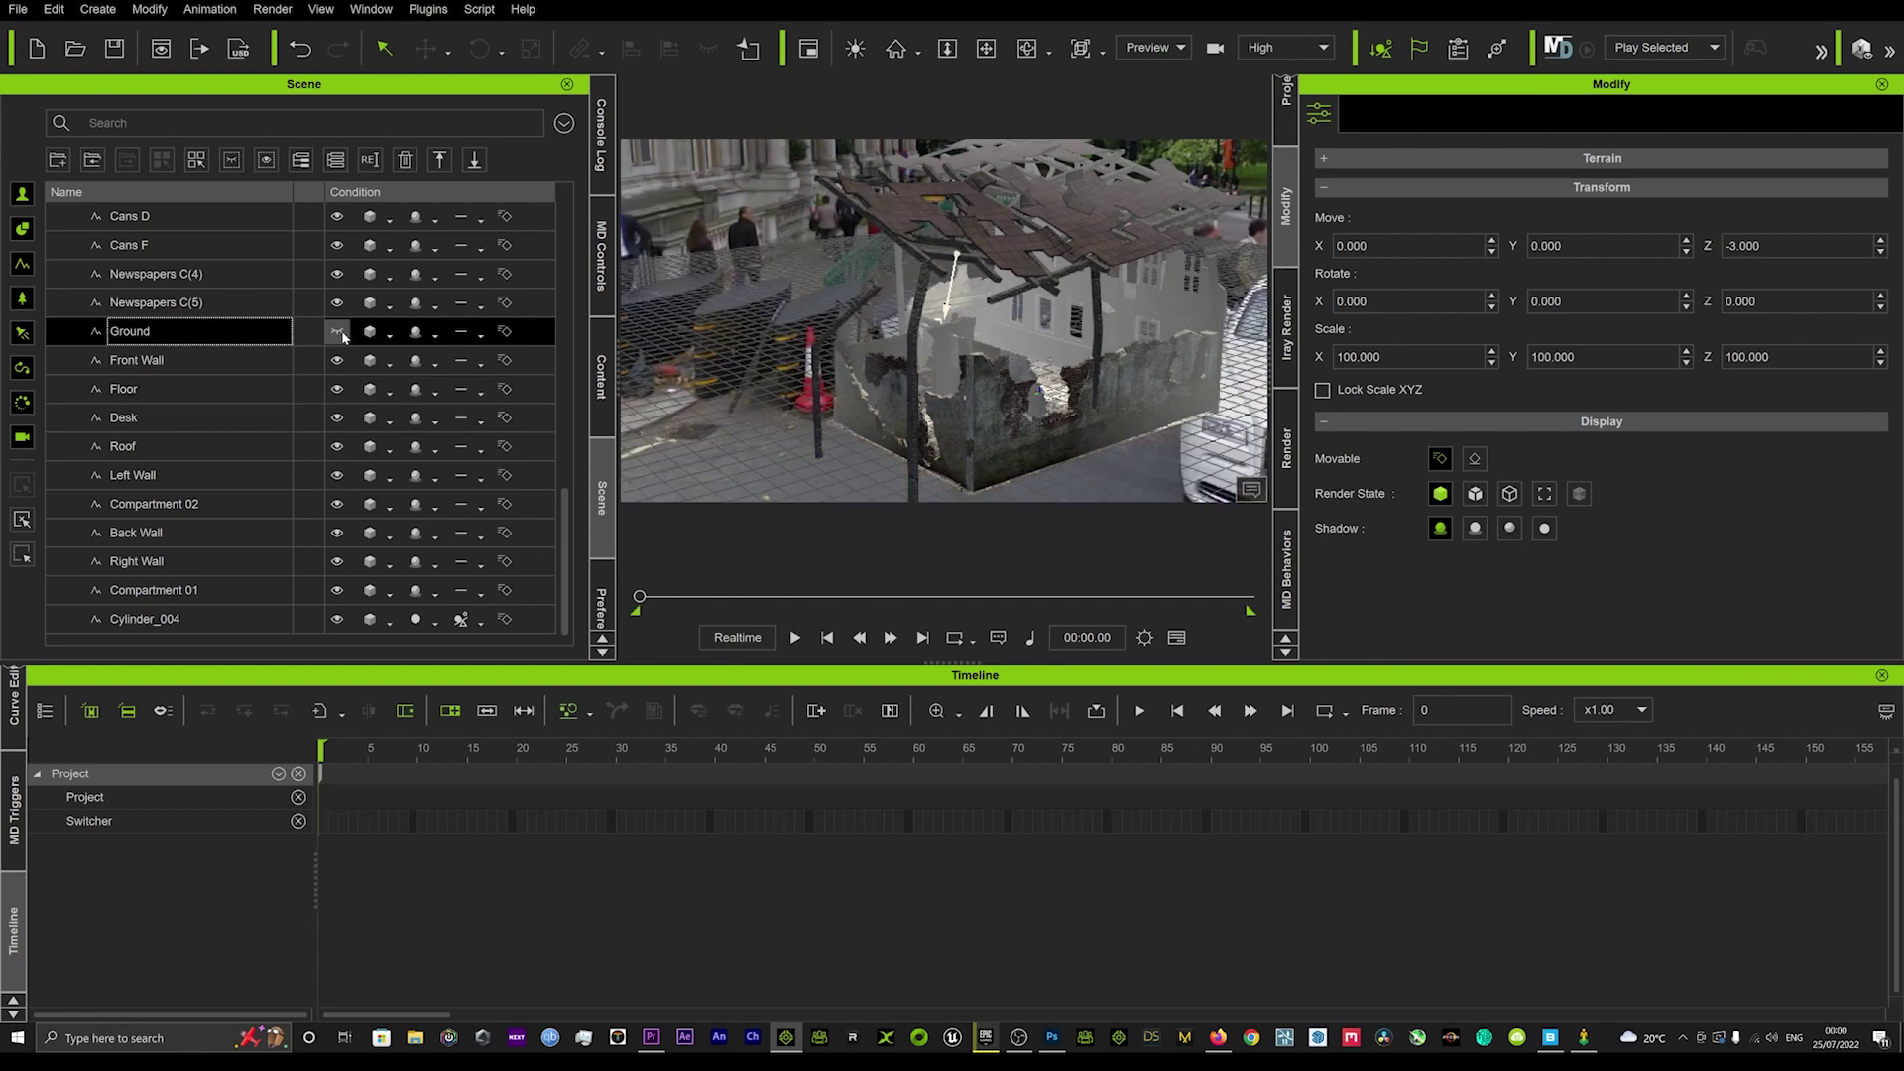
left_click(338, 332)
left_click(338, 333)
scroll(1020, 402, "up", 10)
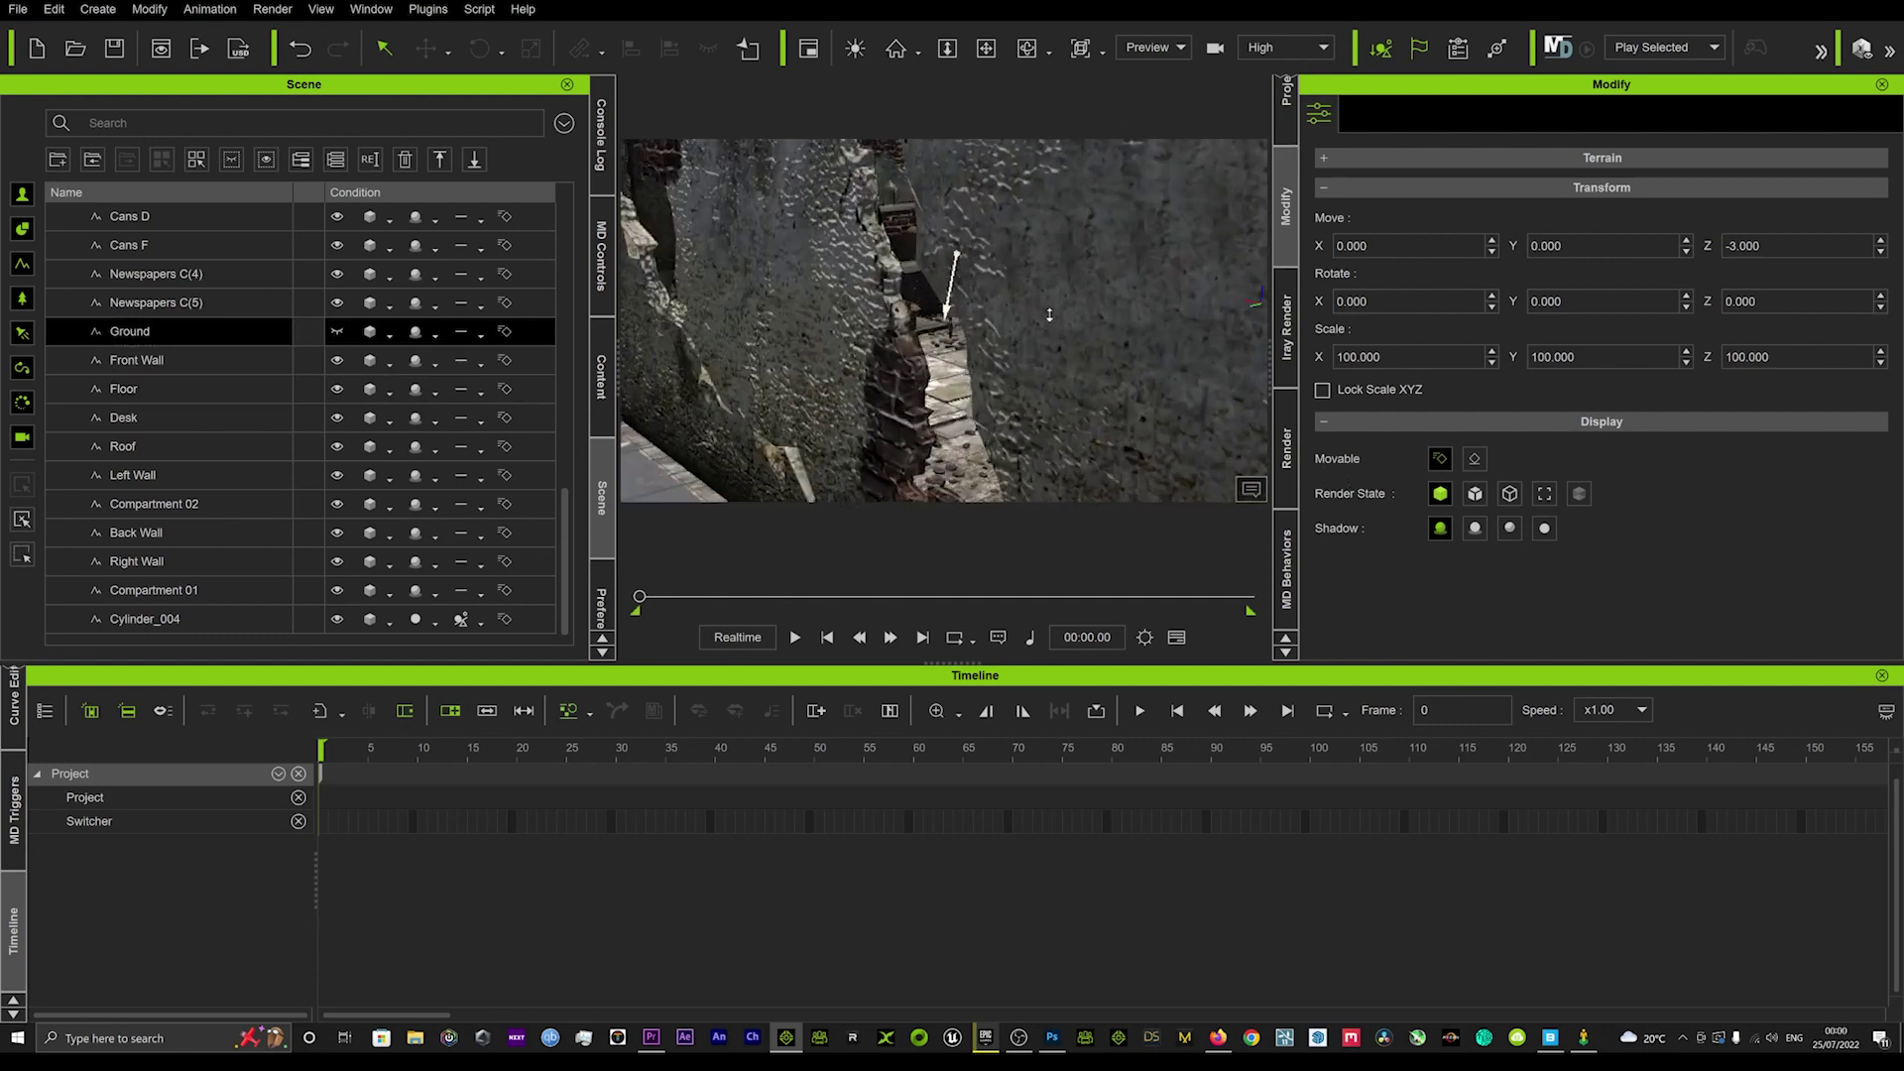
right_click_drag(1049, 315, 976, 405)
Step: Add a Floor_001 primitive and scale it uniformly so it extends beyond the ruined walls
left_click(102, 10)
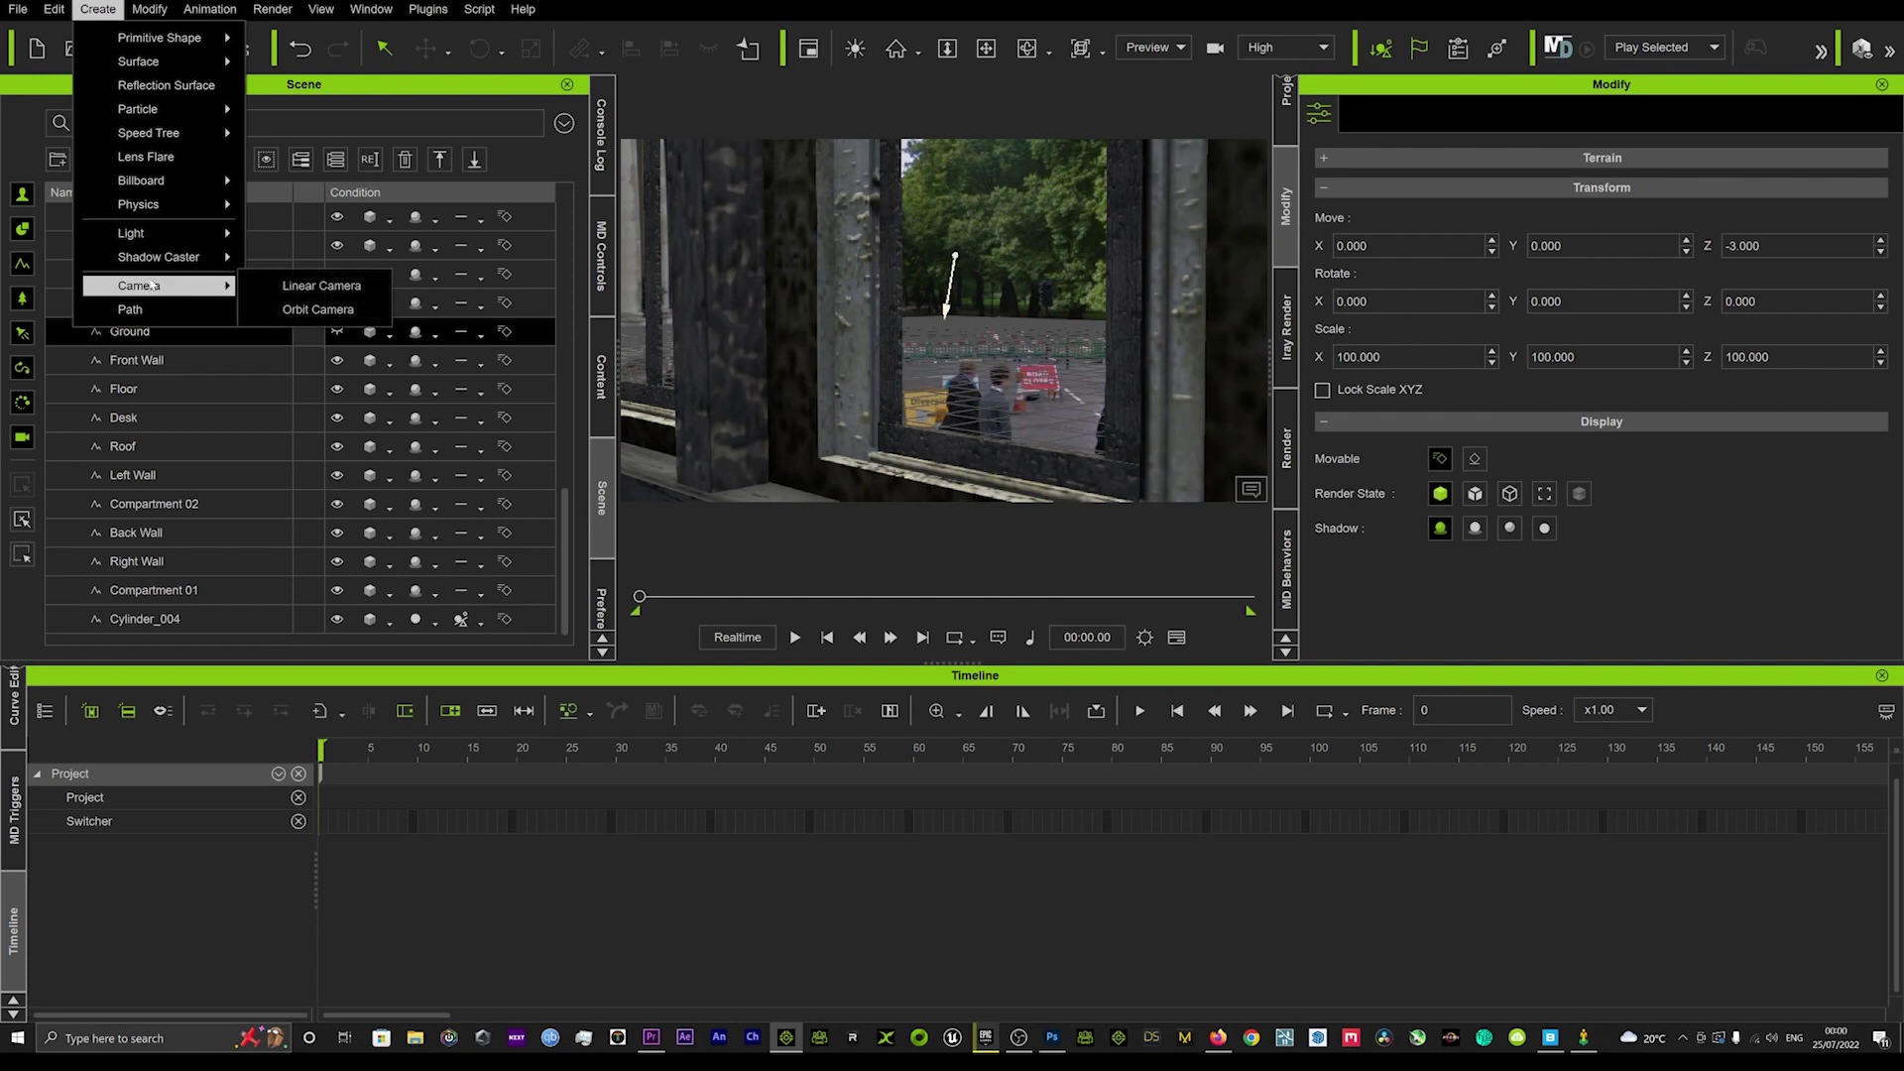
mouse_move(176, 39)
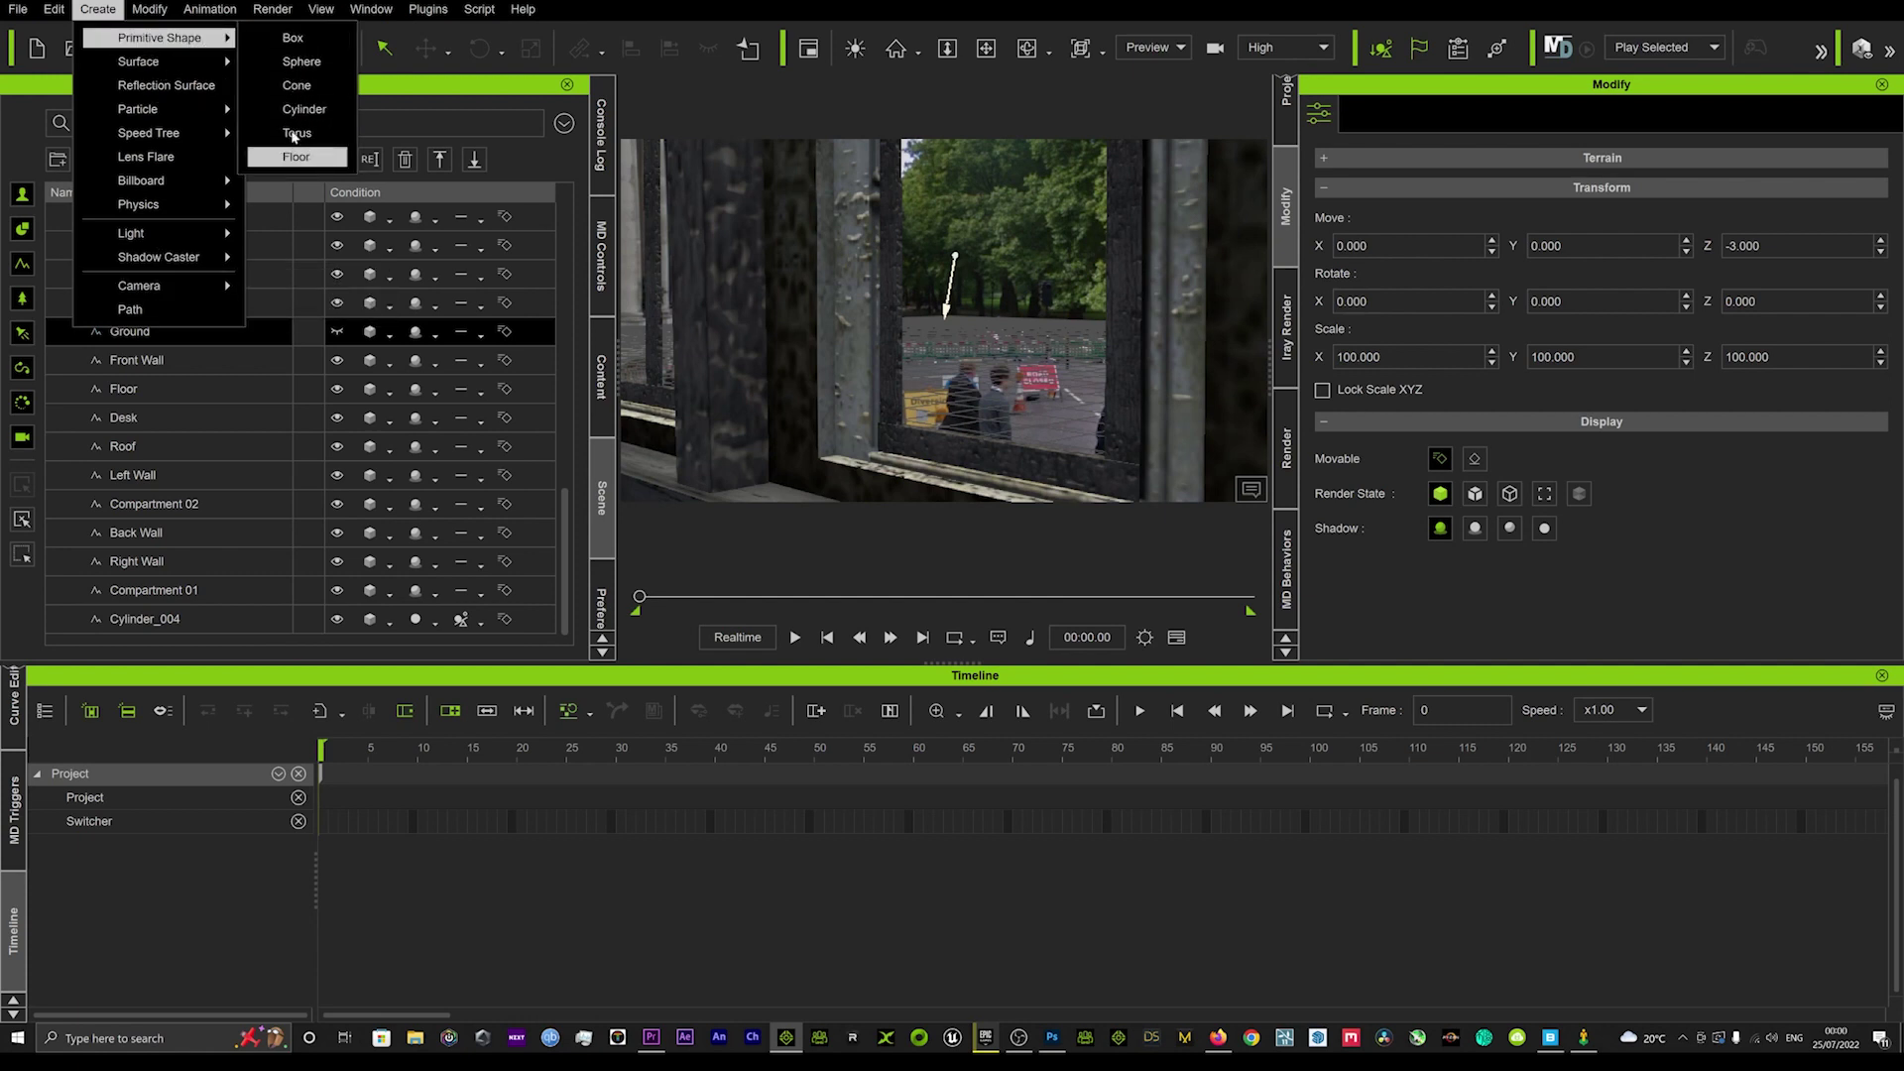
left_click(296, 158)
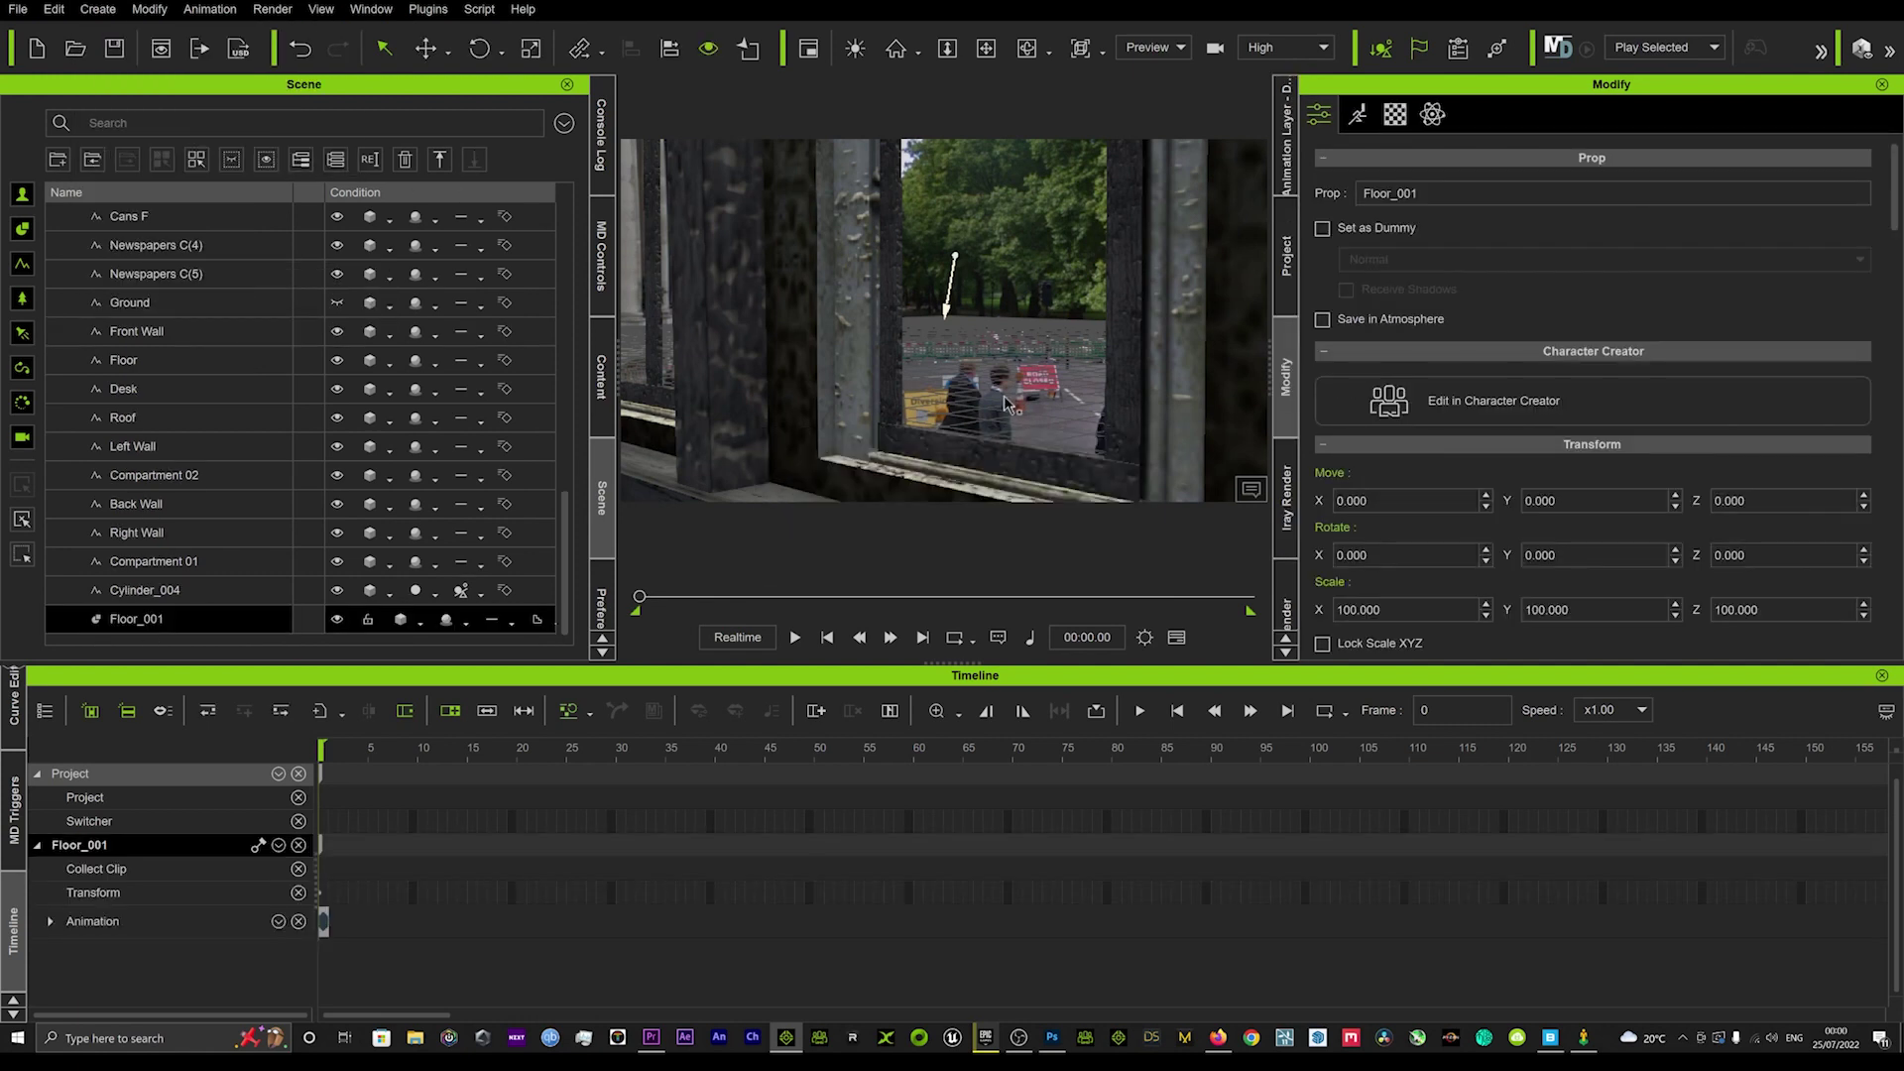
key("f")
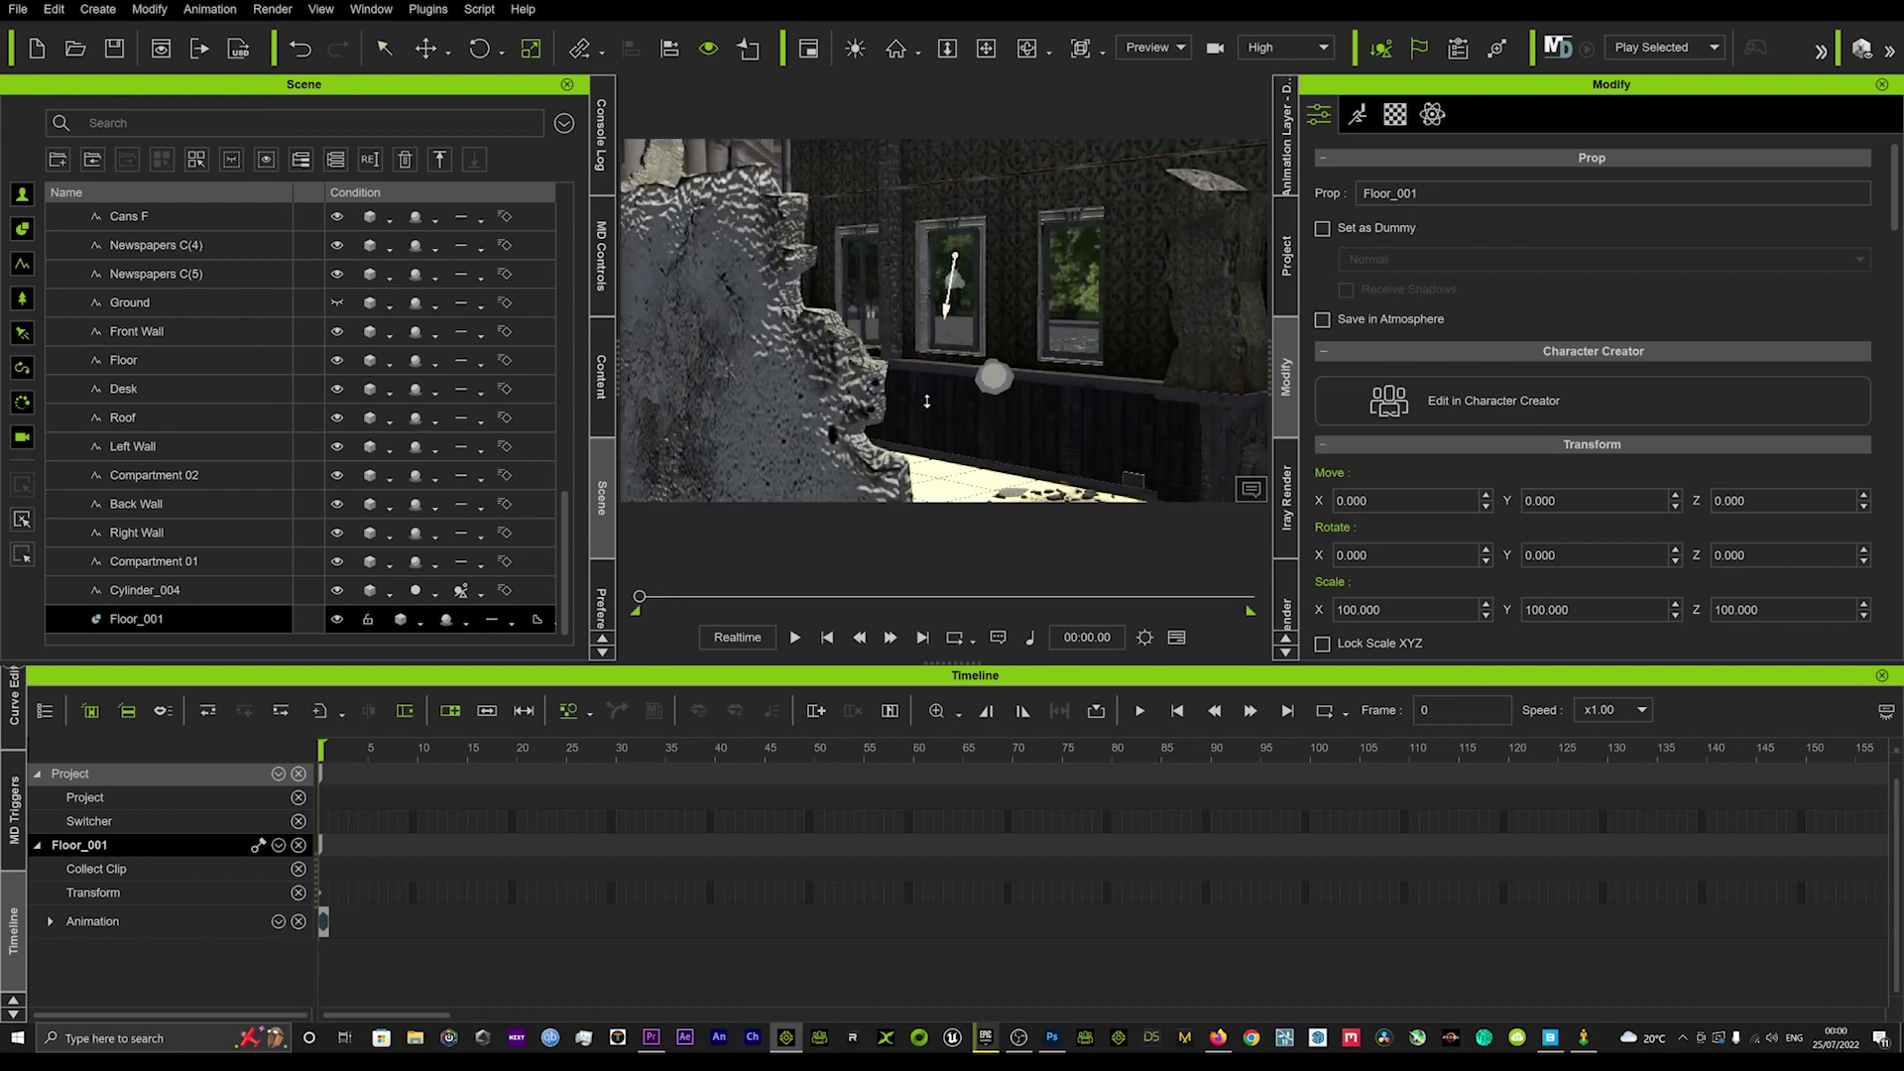
left_click_drag(942, 405, 1121, 225)
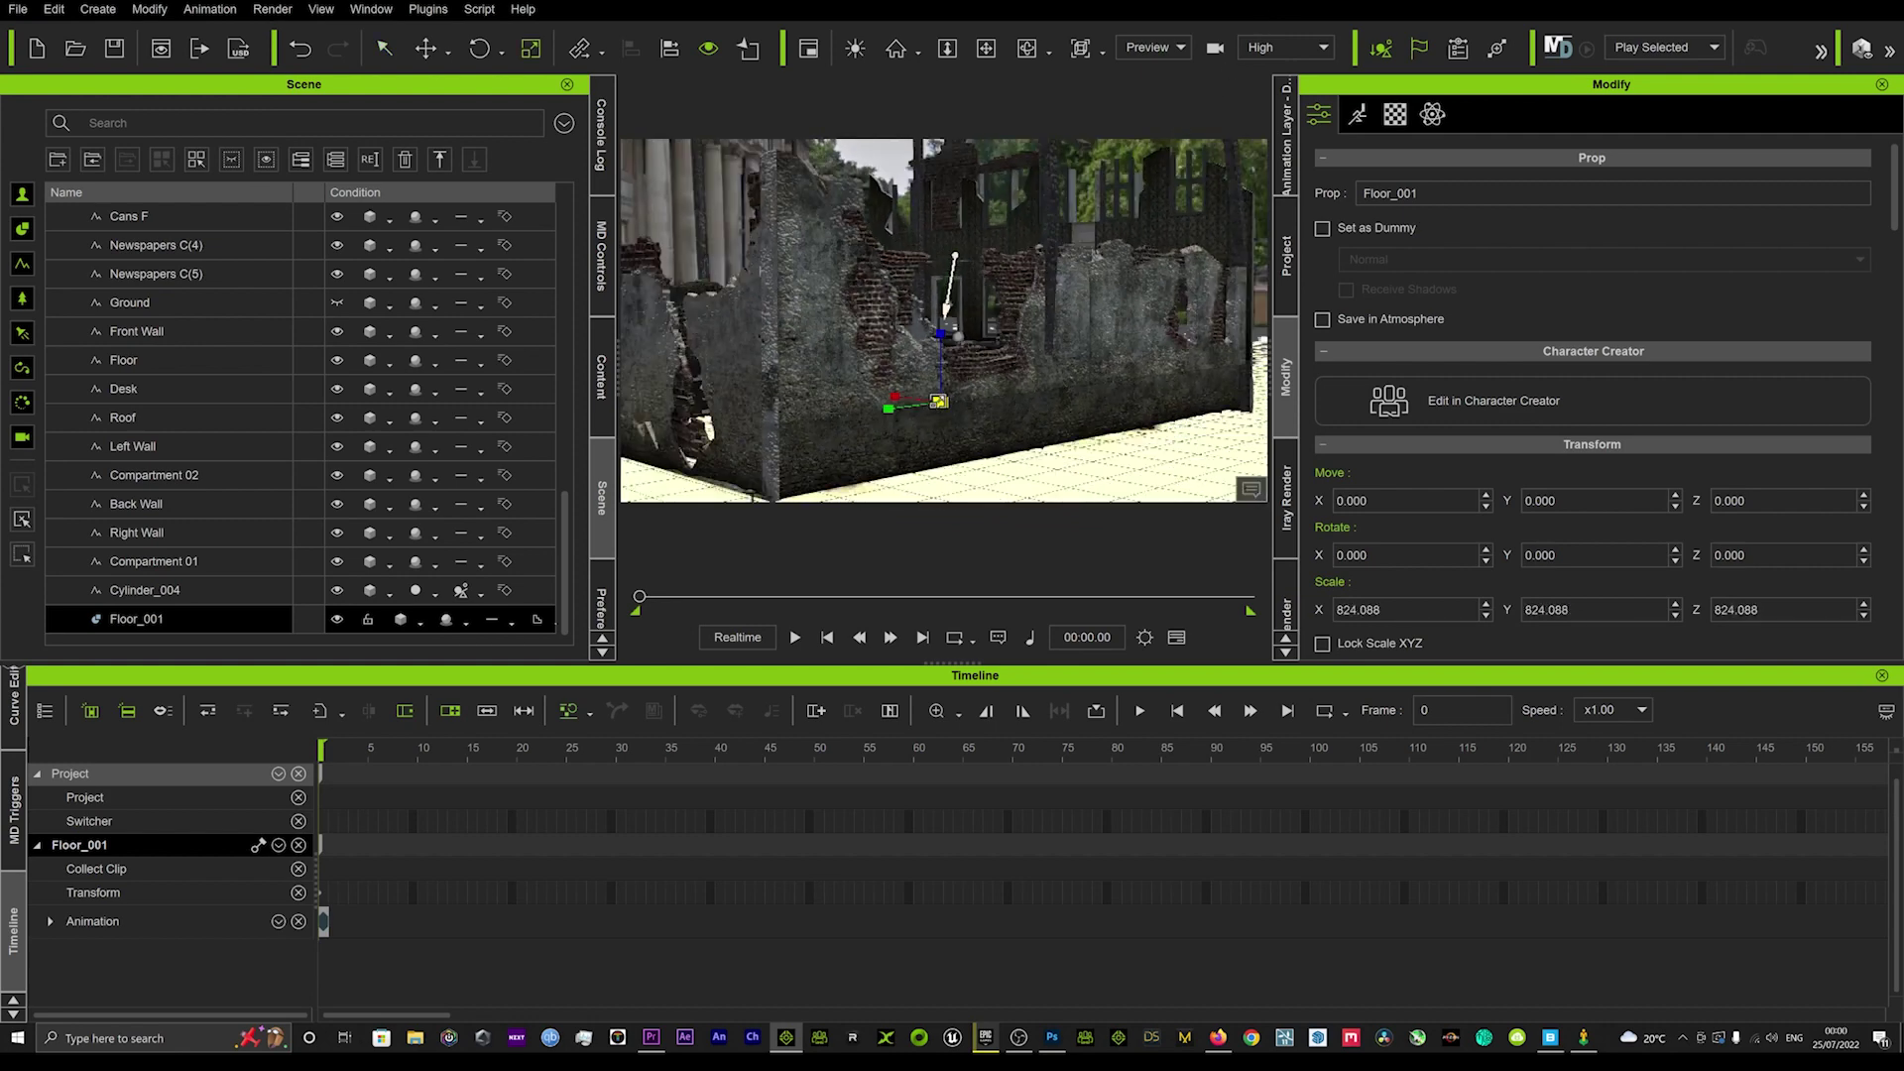
mouse_move(1027, 372)
right_mouse_down()
mouse_move(949, 456)
mouse_move(1000, 460)
mouse_move(907, 337)
mouse_move(866, 349)
mouse_move(885, 350)
mouse_move(837, 395)
mouse_move(1166, 404)
mouse_move(994, 458)
mouse_move(849, 374)
mouse_move(1013, 381)
mouse_move(1079, 455)
mouse_move(1103, 416)
mouse_move(1074, 431)
mouse_move(1081, 392)
mouse_move(1037, 390)
right_mouse_up()
left_click(956, 324)
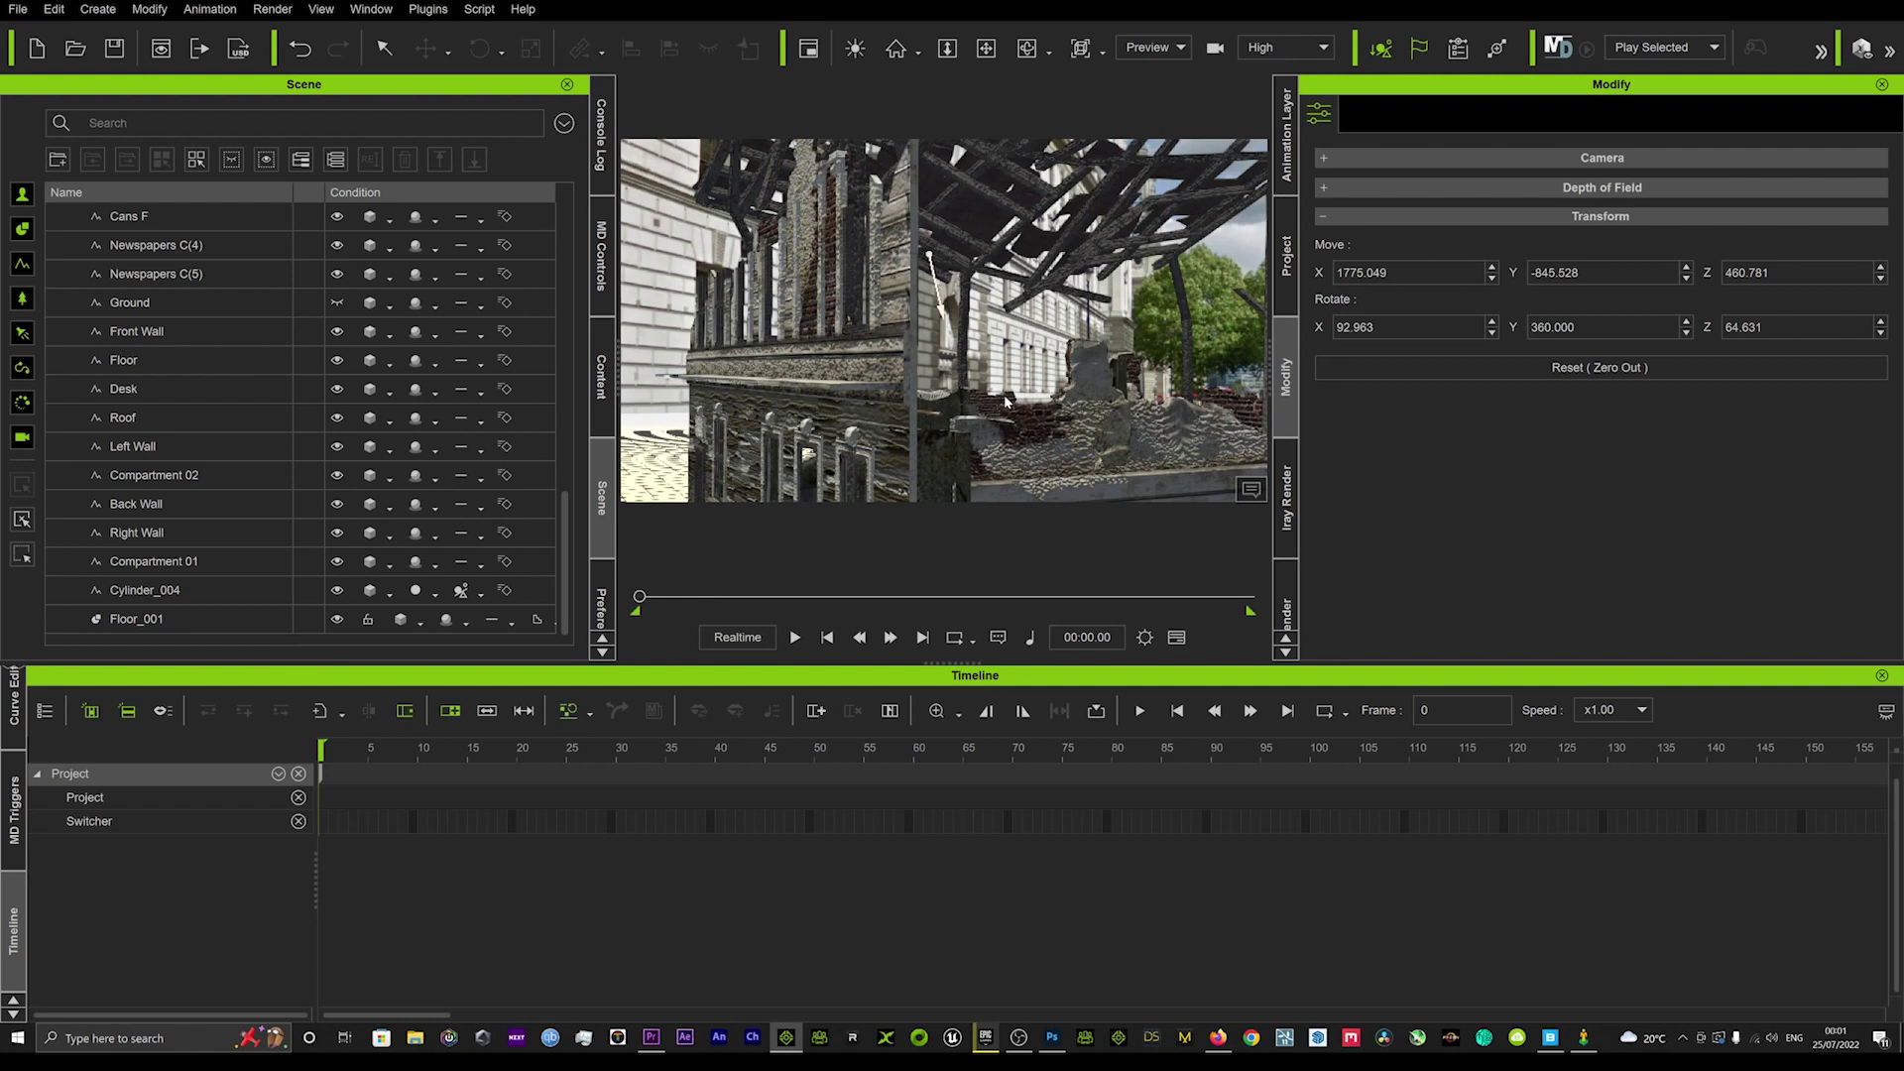
Step: Go back from Street View to the map and zoom into Oxford
left_click(1216, 1039)
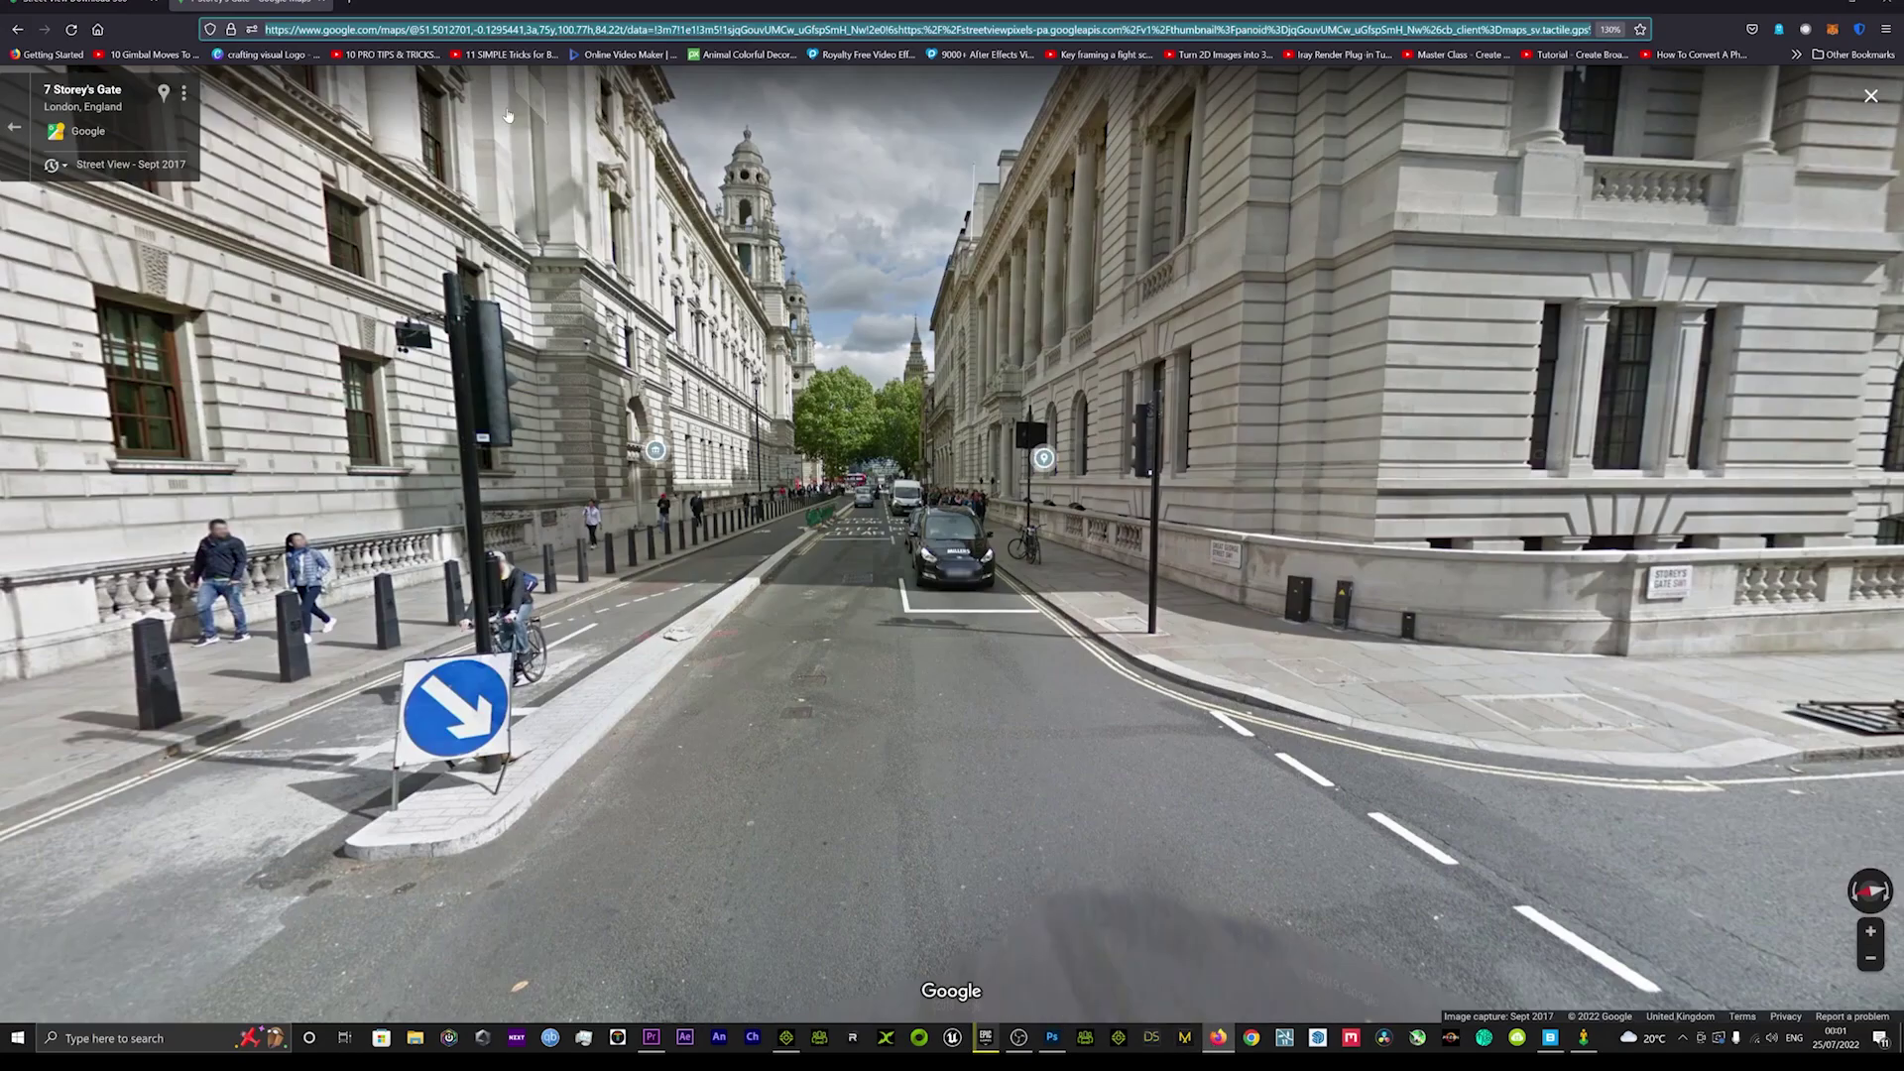
left_click(18, 30)
left_click(15, 31)
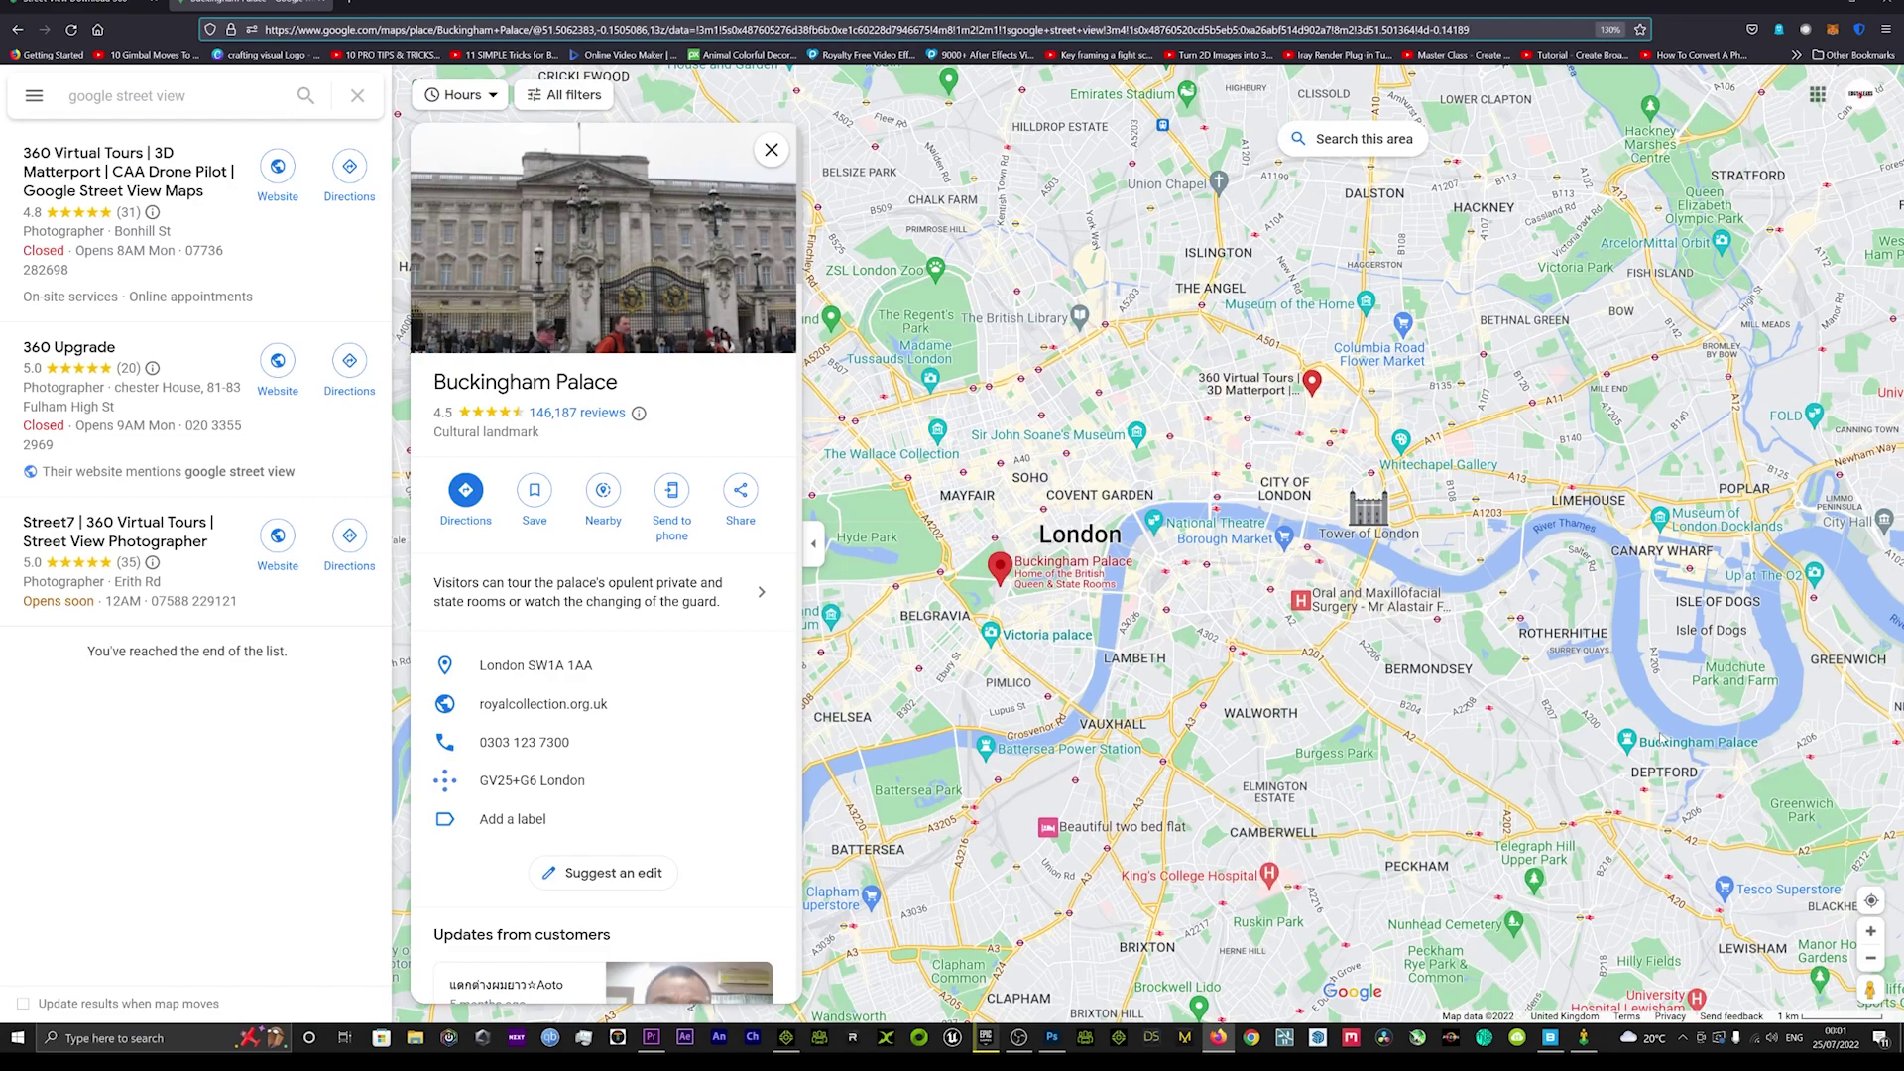
scroll(982, 451, "down", 5)
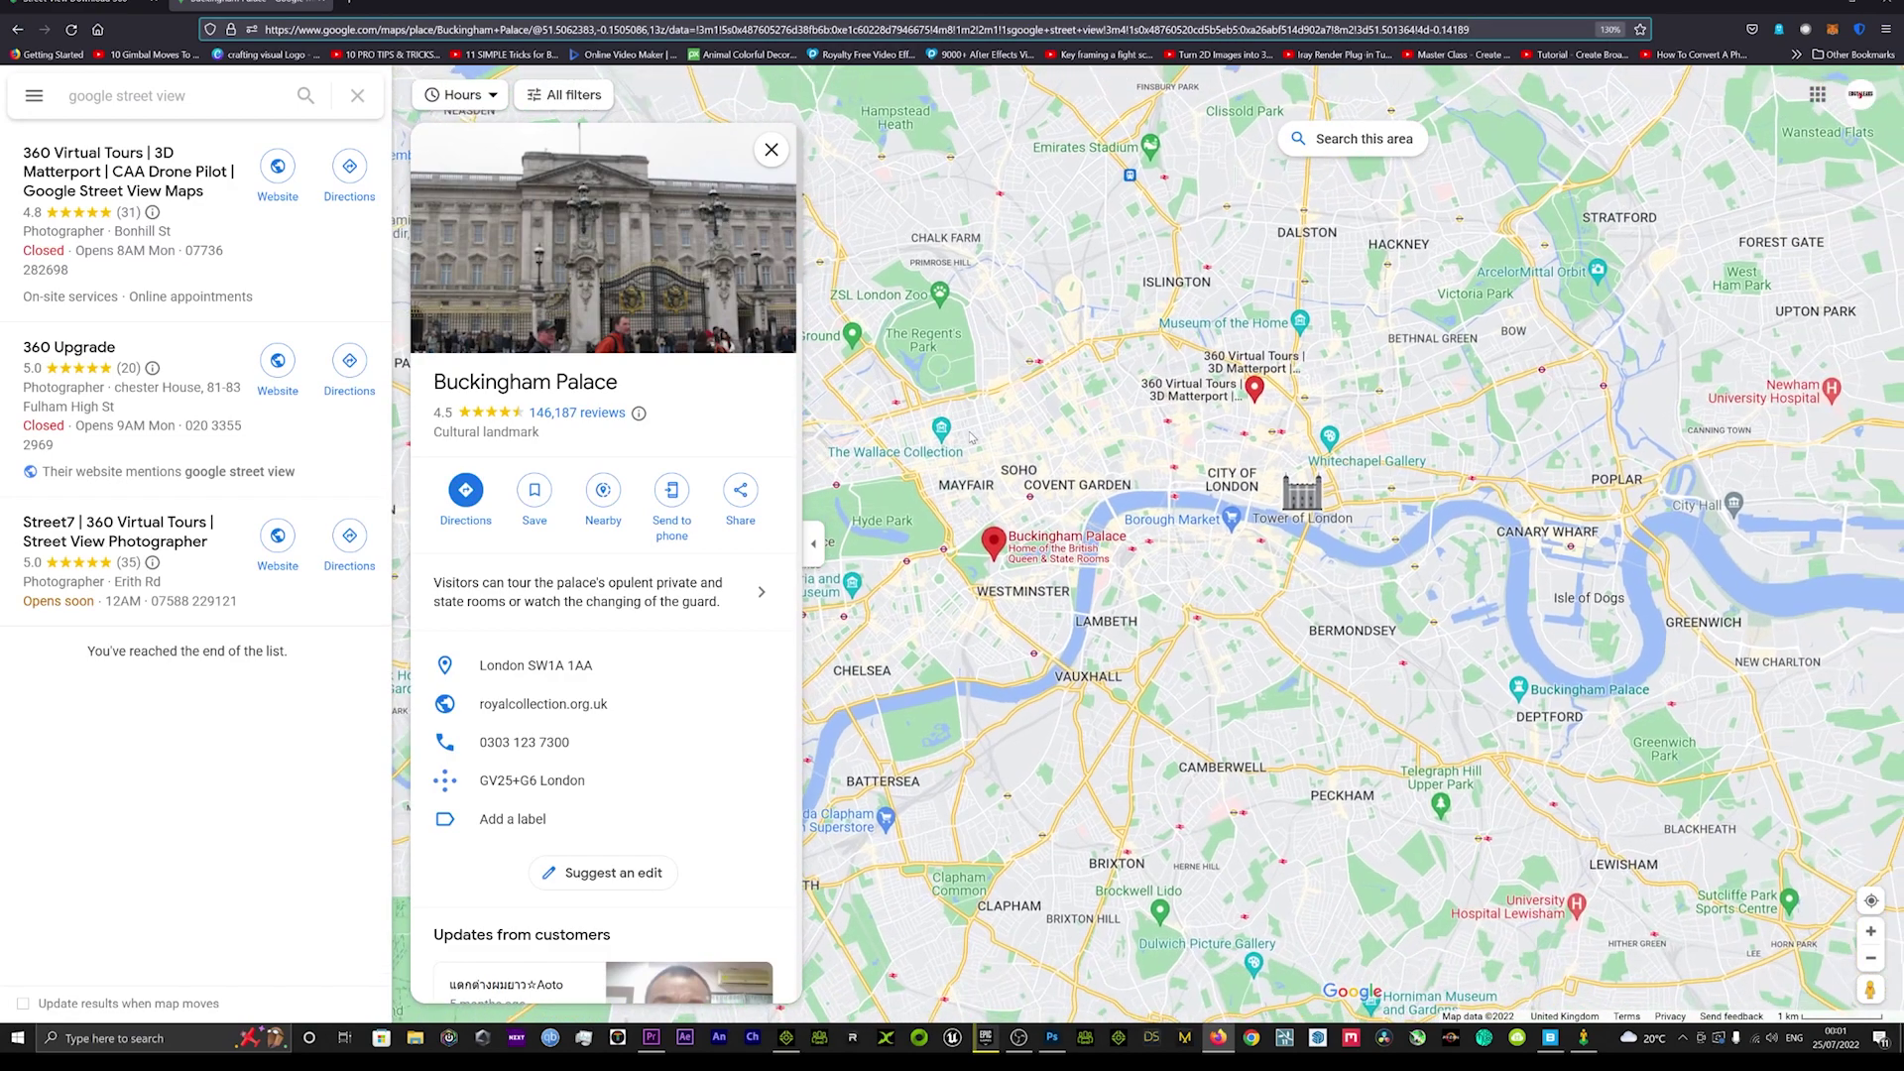
scroll(980, 448, "up", 3)
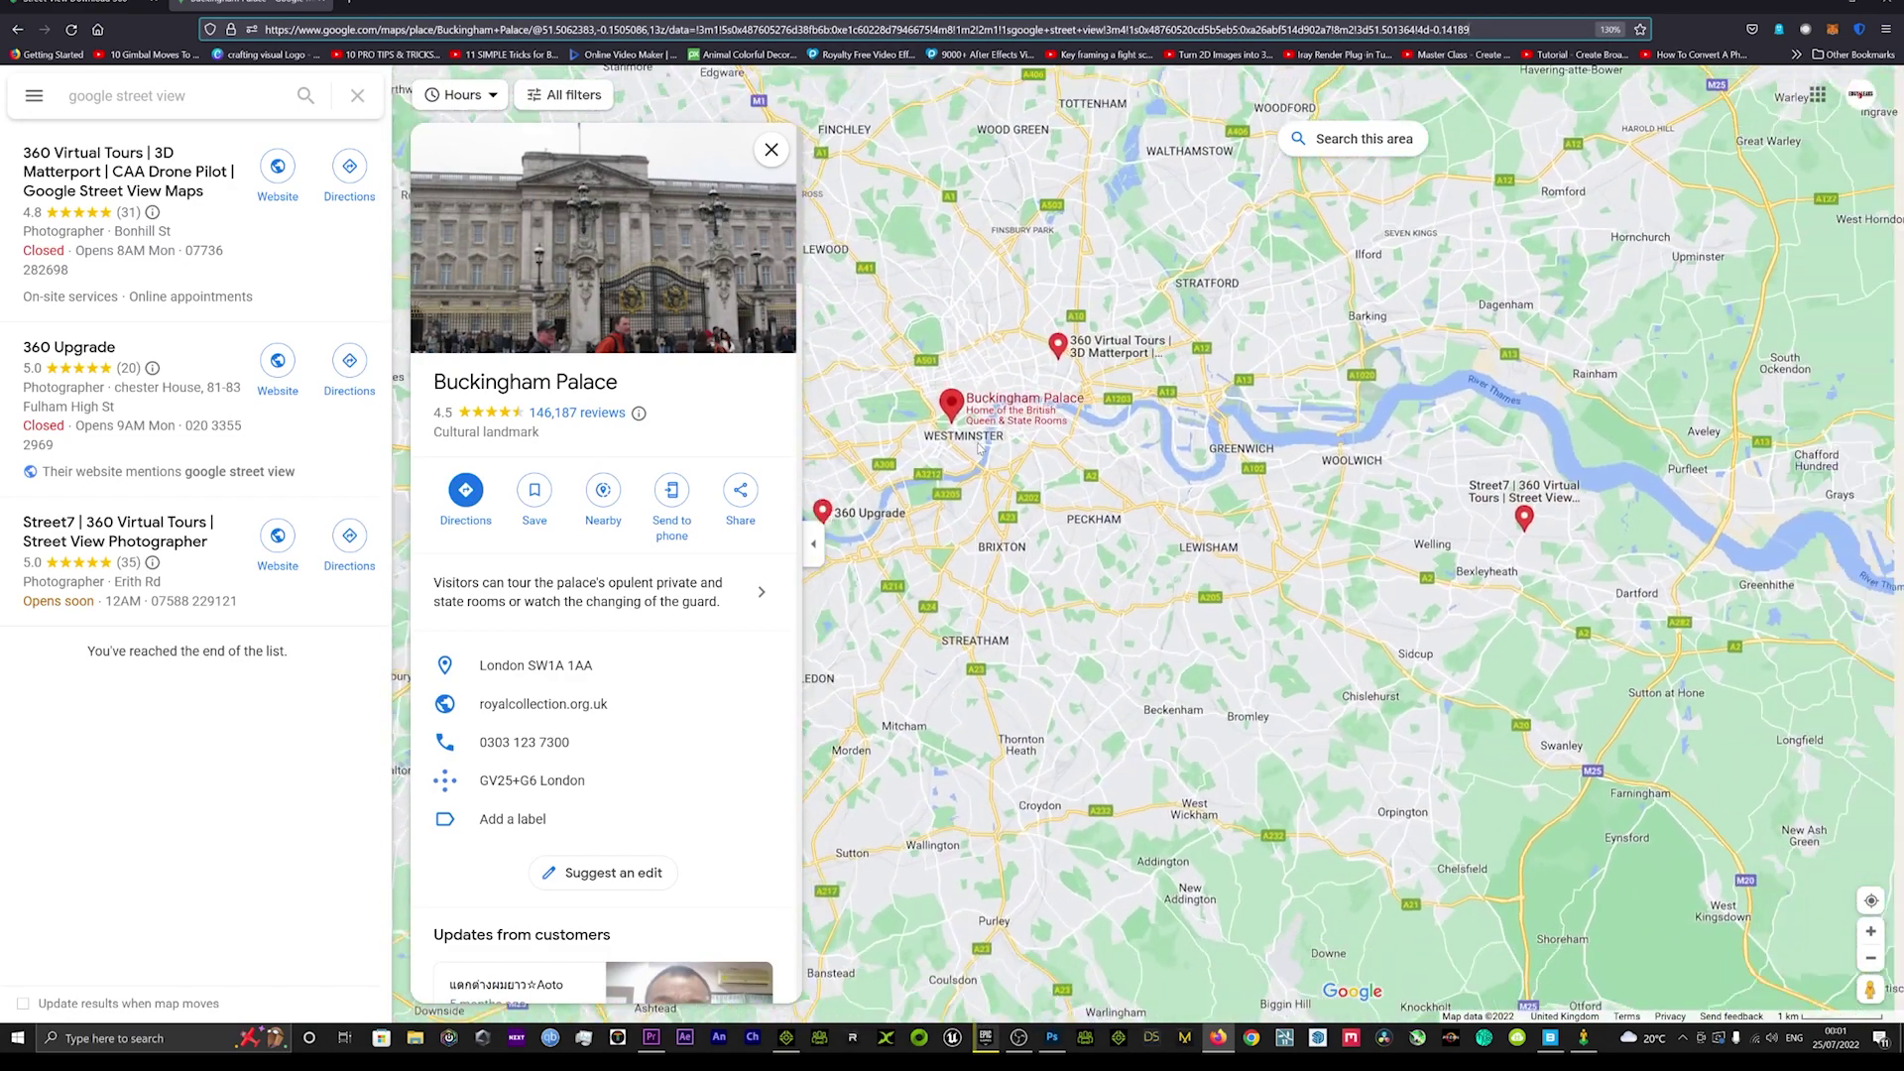
scroll(982, 437, "down", 2)
scroll(1336, 548, "down", 3)
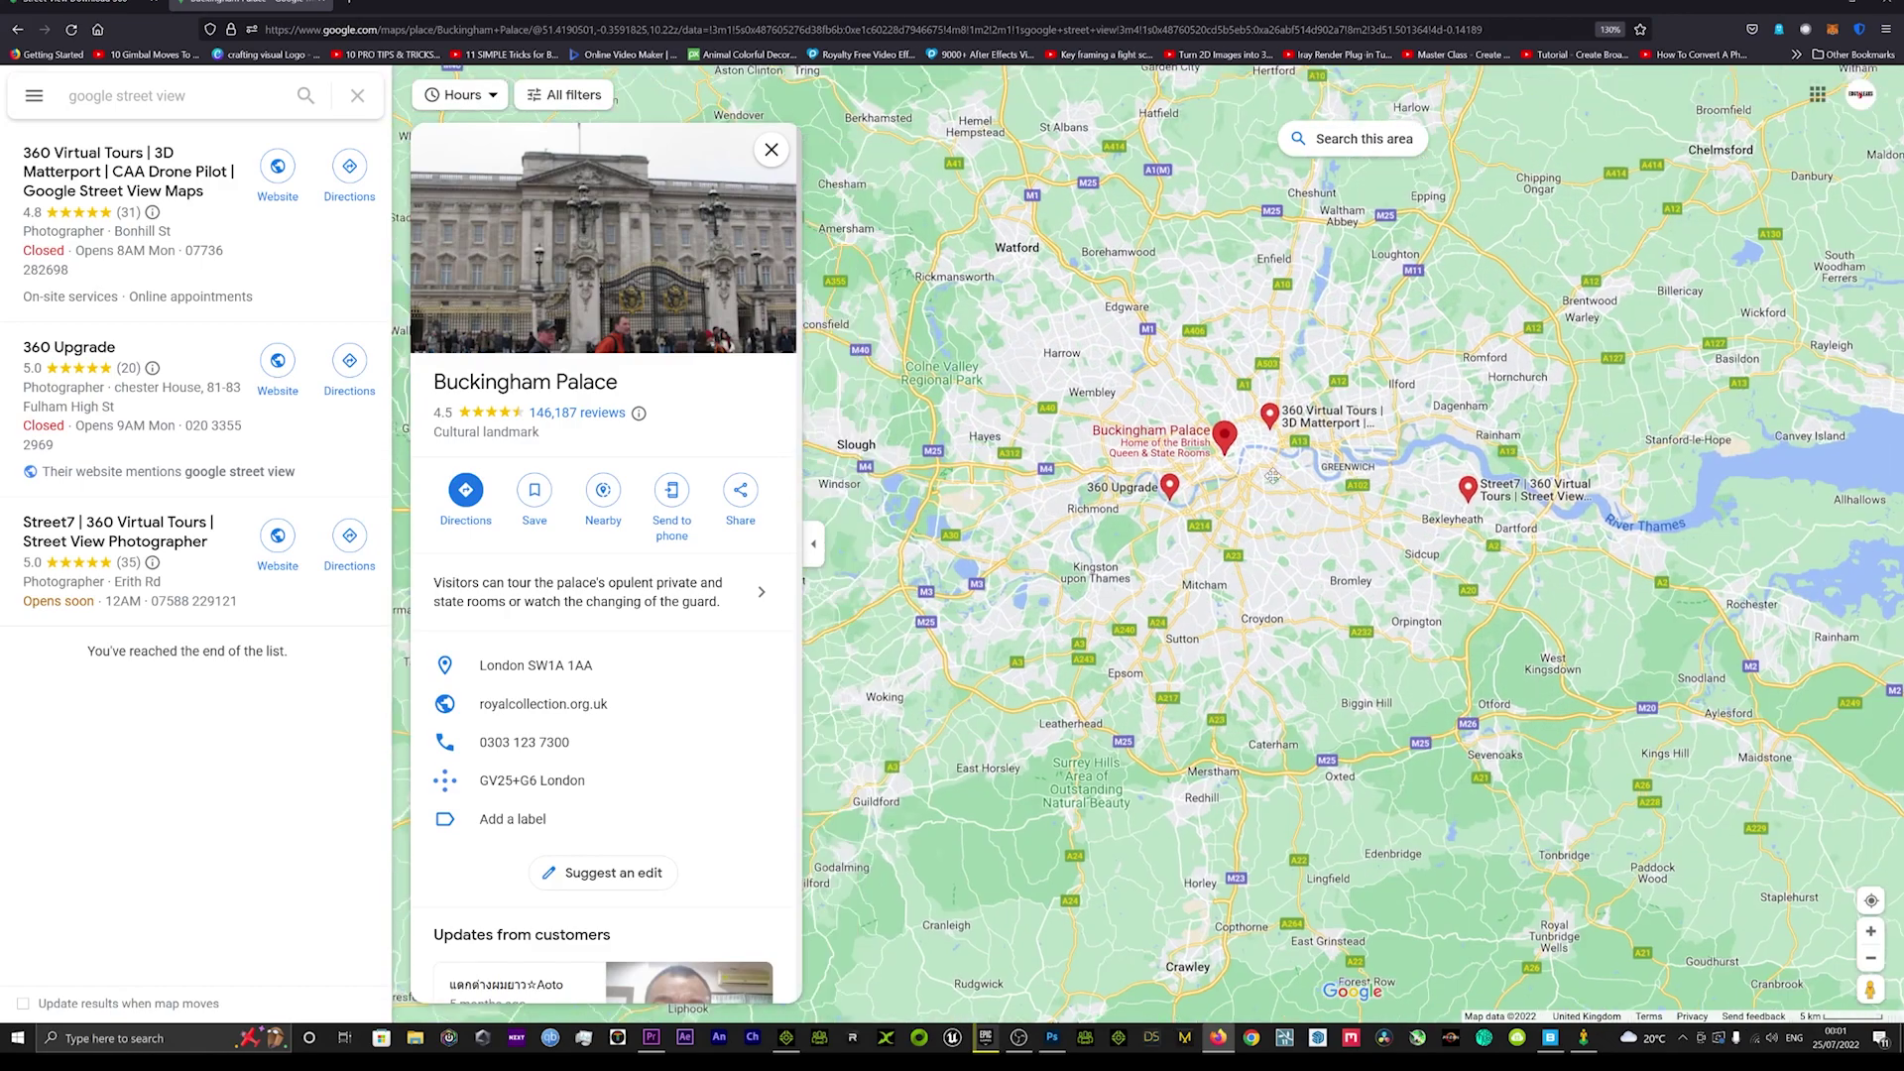
scroll(1109, 355, "down", 3)
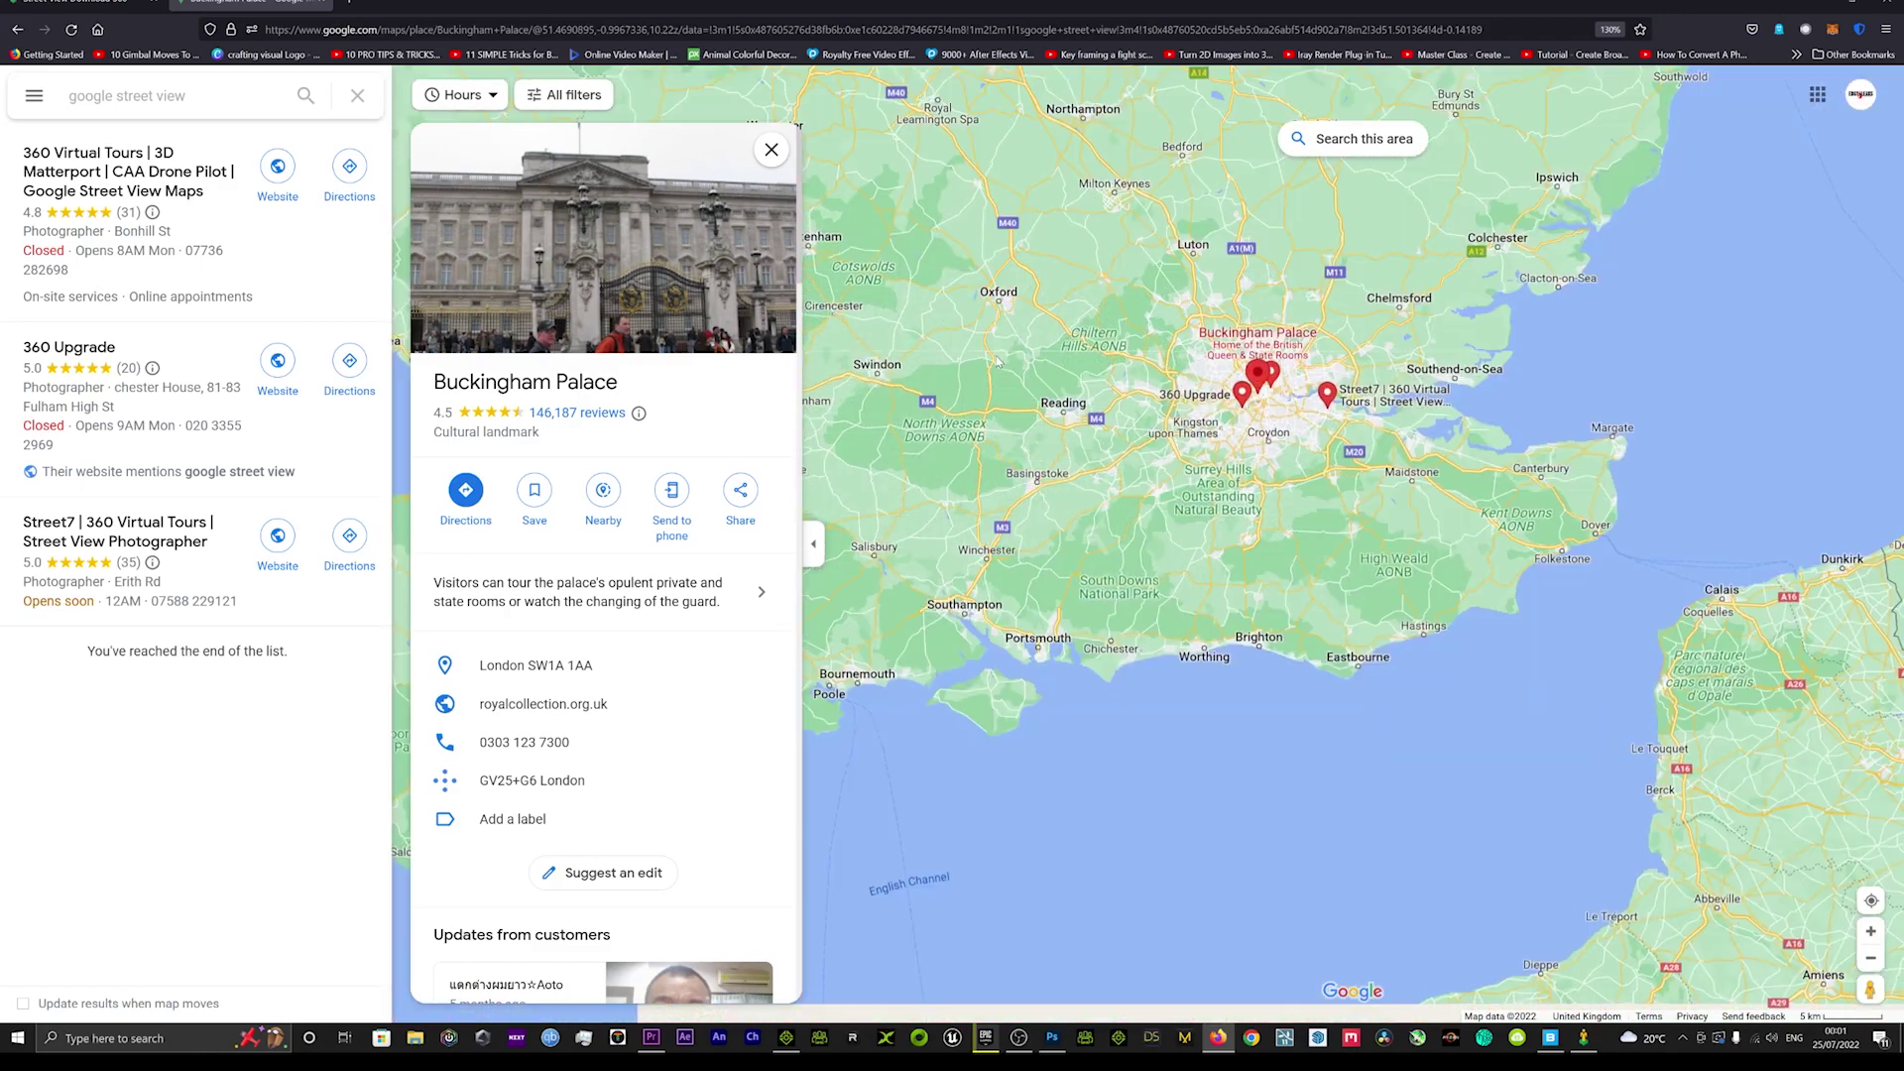
left_click(997, 293)
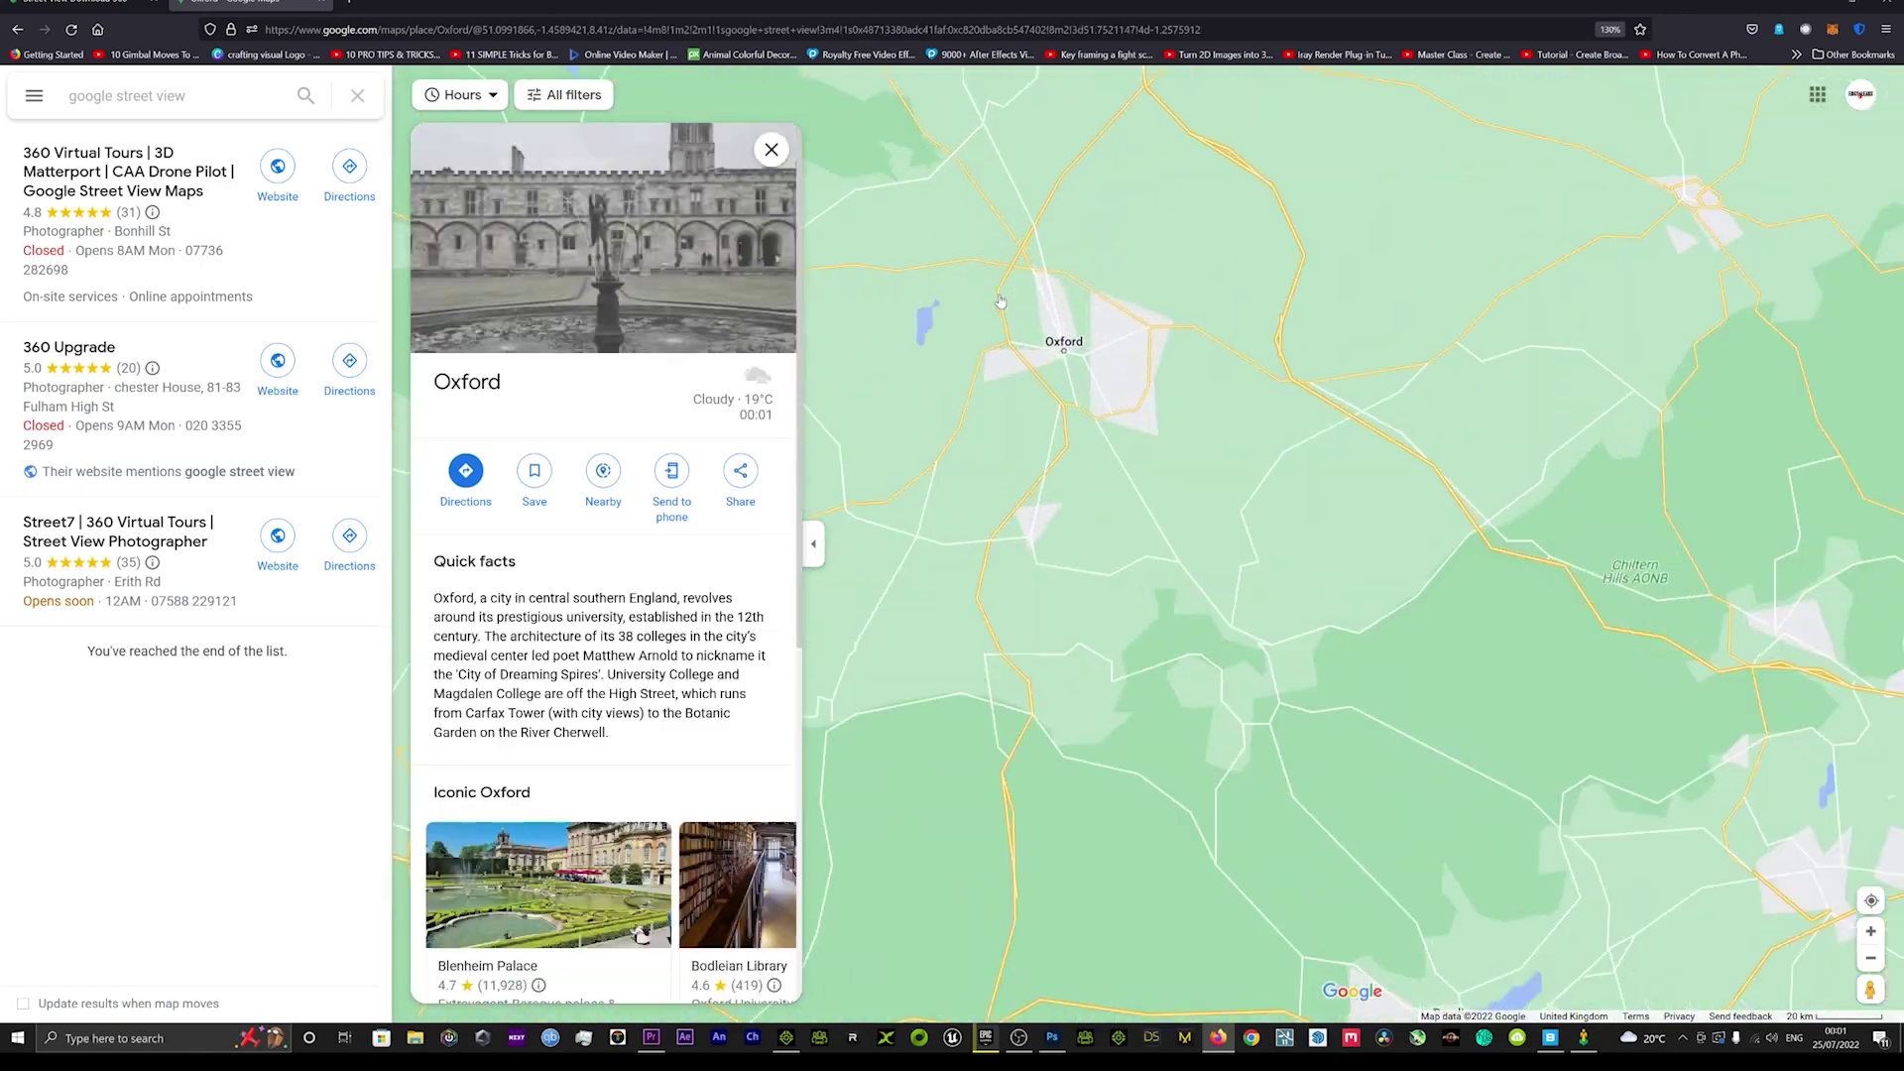
scroll(1190, 500, "up", 2)
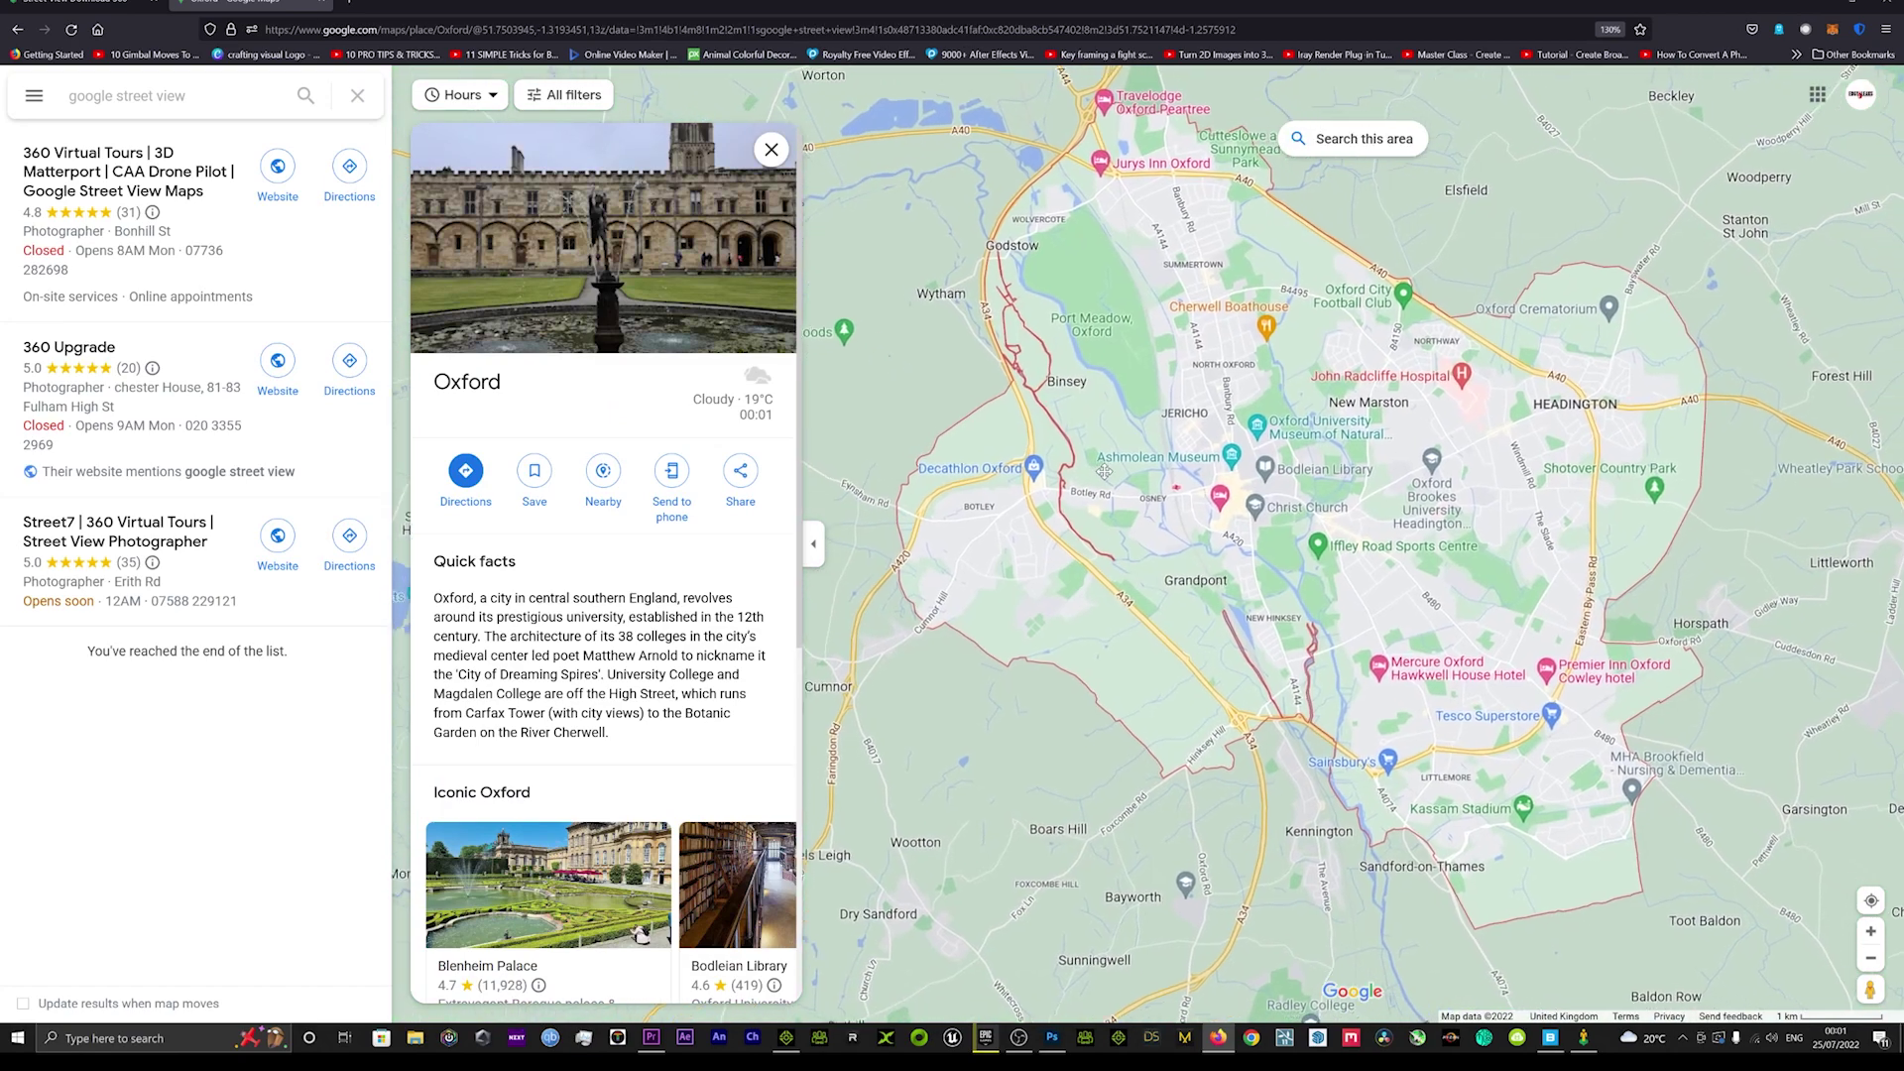
scroll(1208, 492, "up", 2)
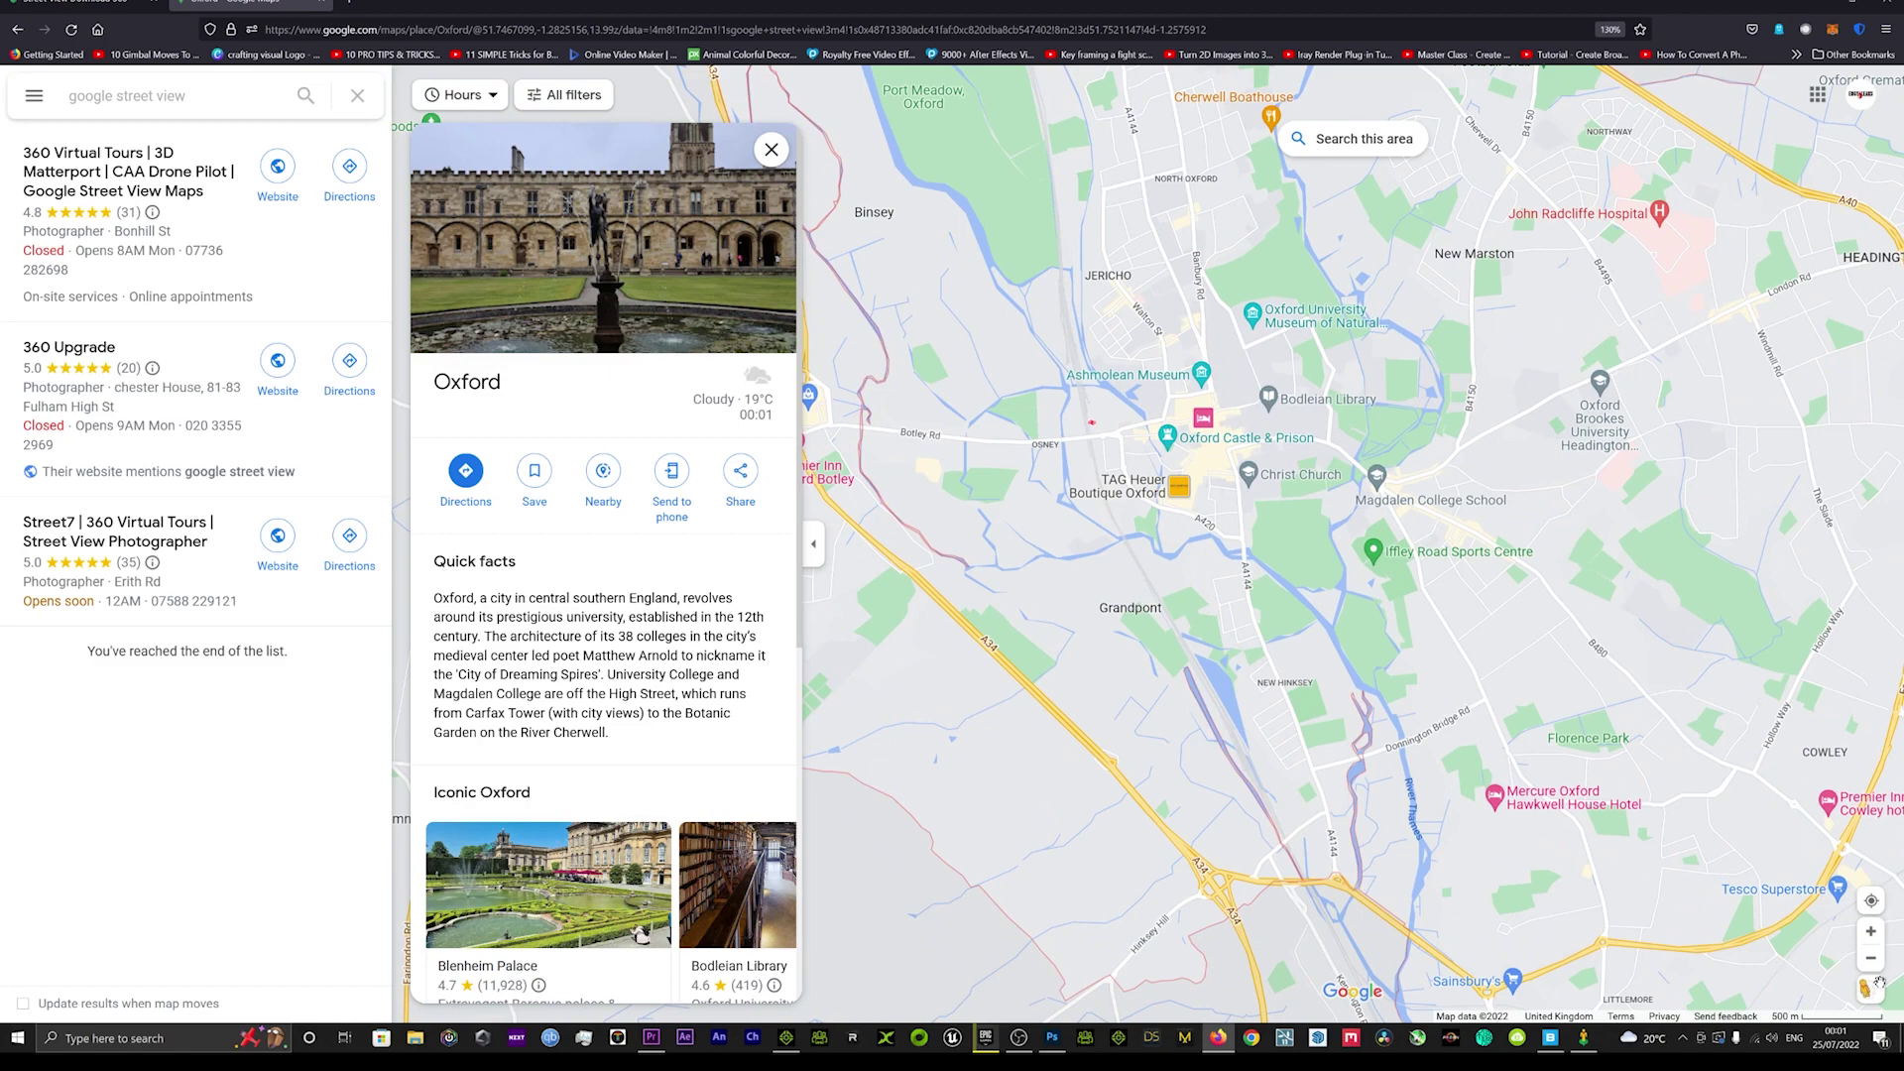
Step: Enter Street View at 75 George St facing Worcester St and copy the page address
left_click_drag(1867, 987, 1164, 377)
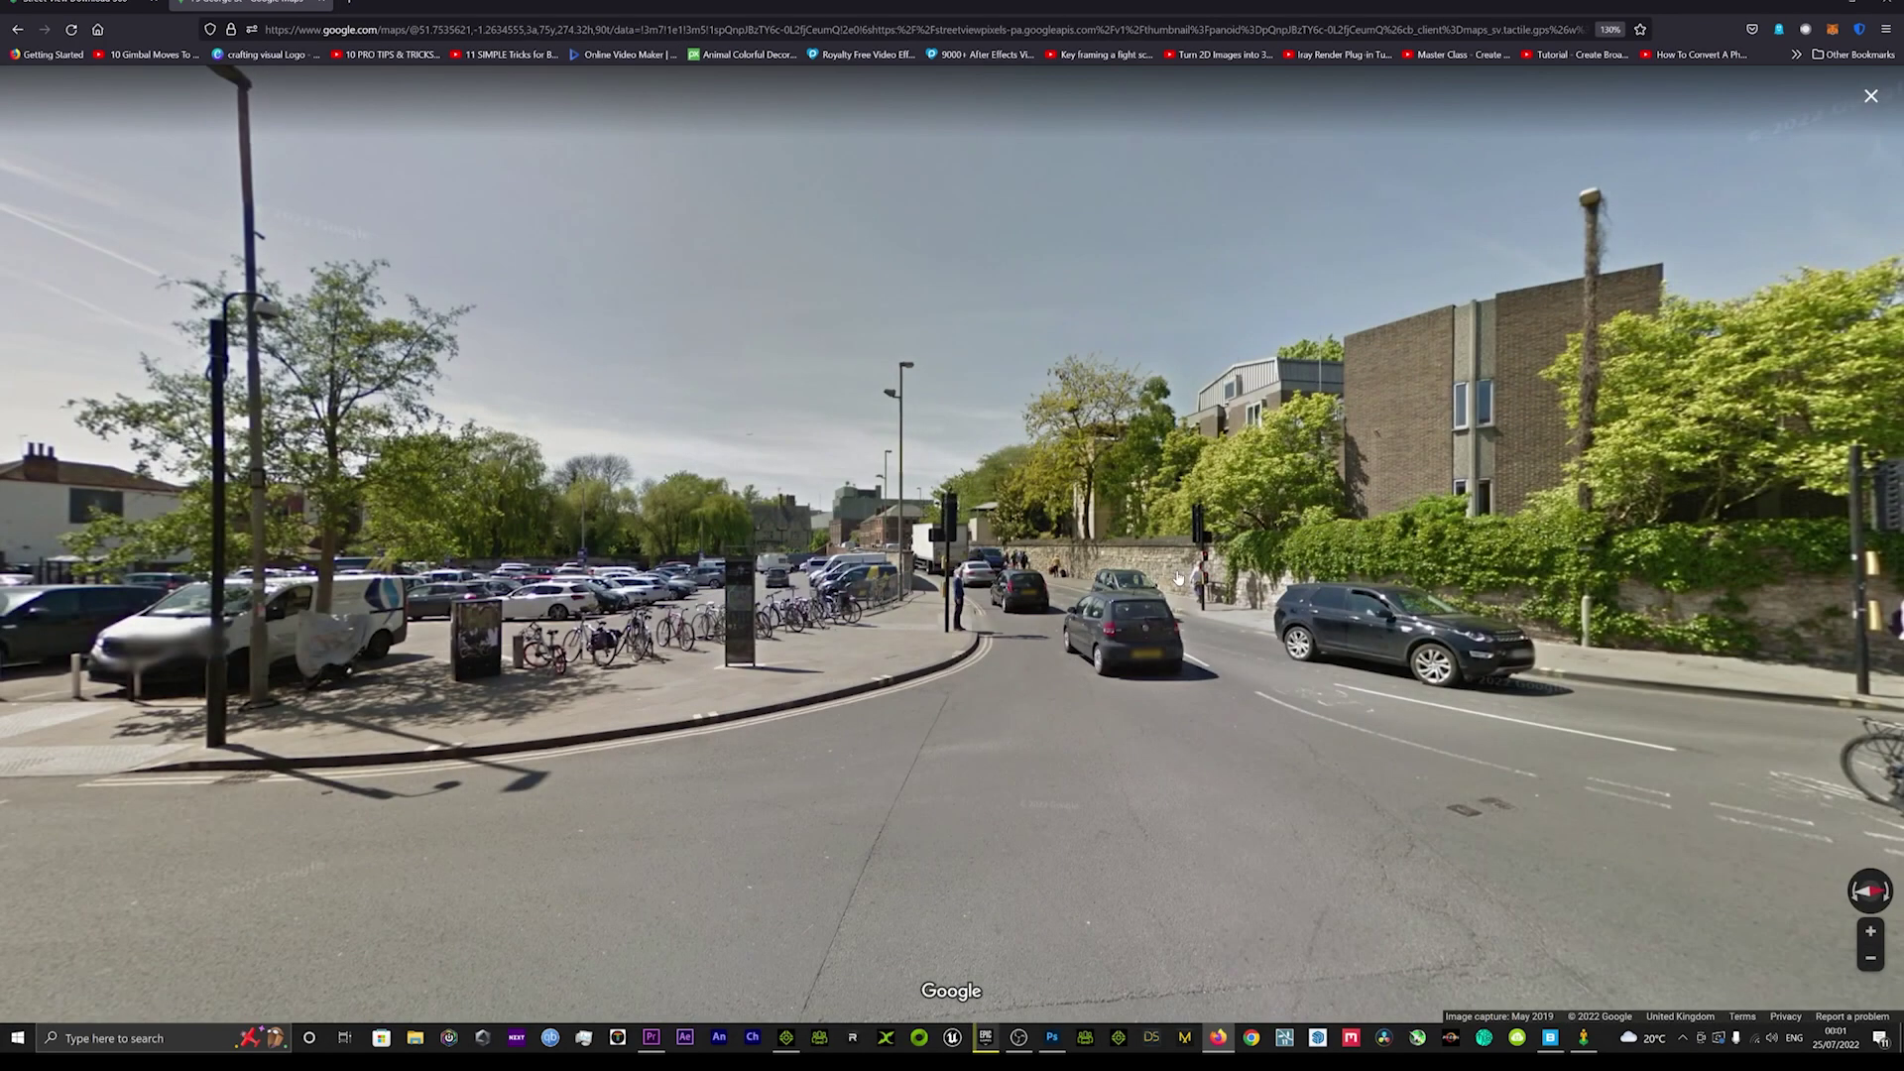
left_click_drag(1181, 581, 1813, 520)
left_click(790, 30)
right_click(791, 33)
left_click(809, 118)
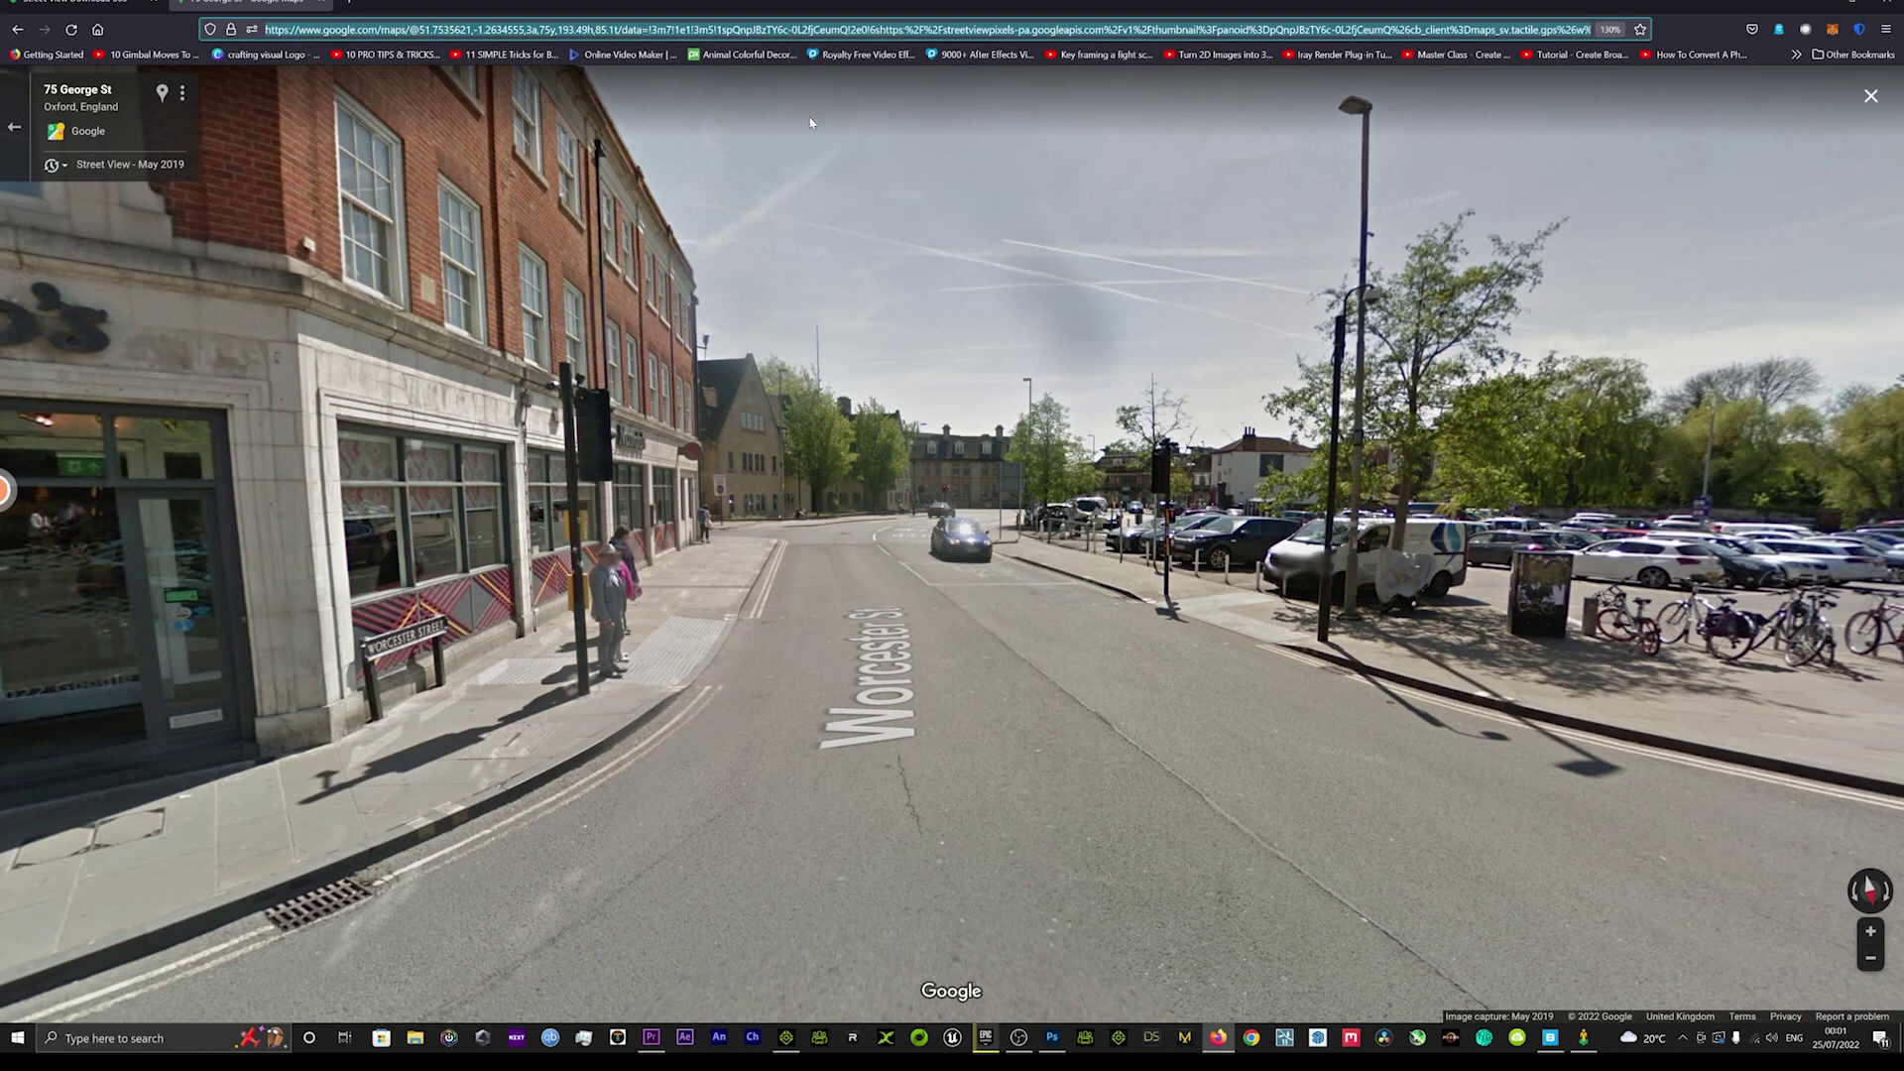
Step: Replace the old link in Panorama ID or URL with the Oxford Street View address
left_click(1592, 1041)
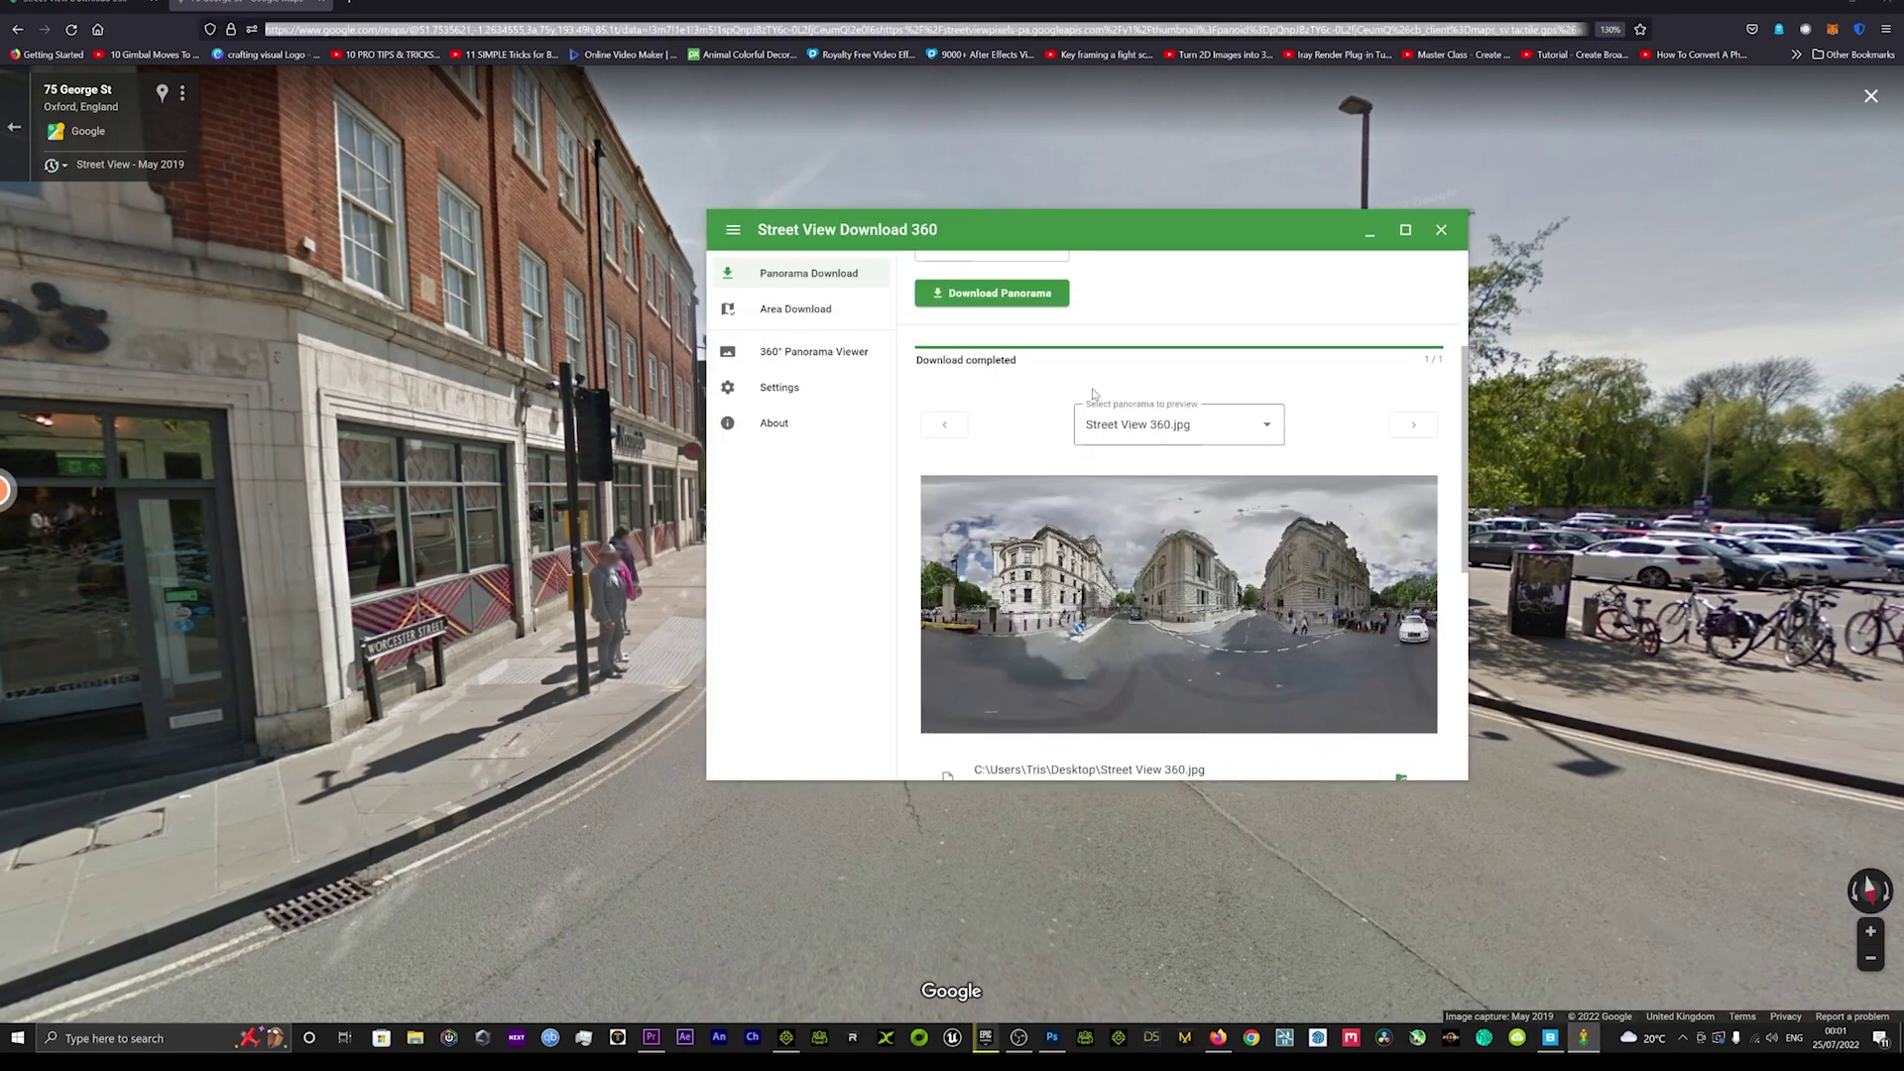
scroll(1142, 437, "up", 3)
left_click(1013, 390)
double_click(1014, 390)
key("ctrl+a")
key("BackSpace")
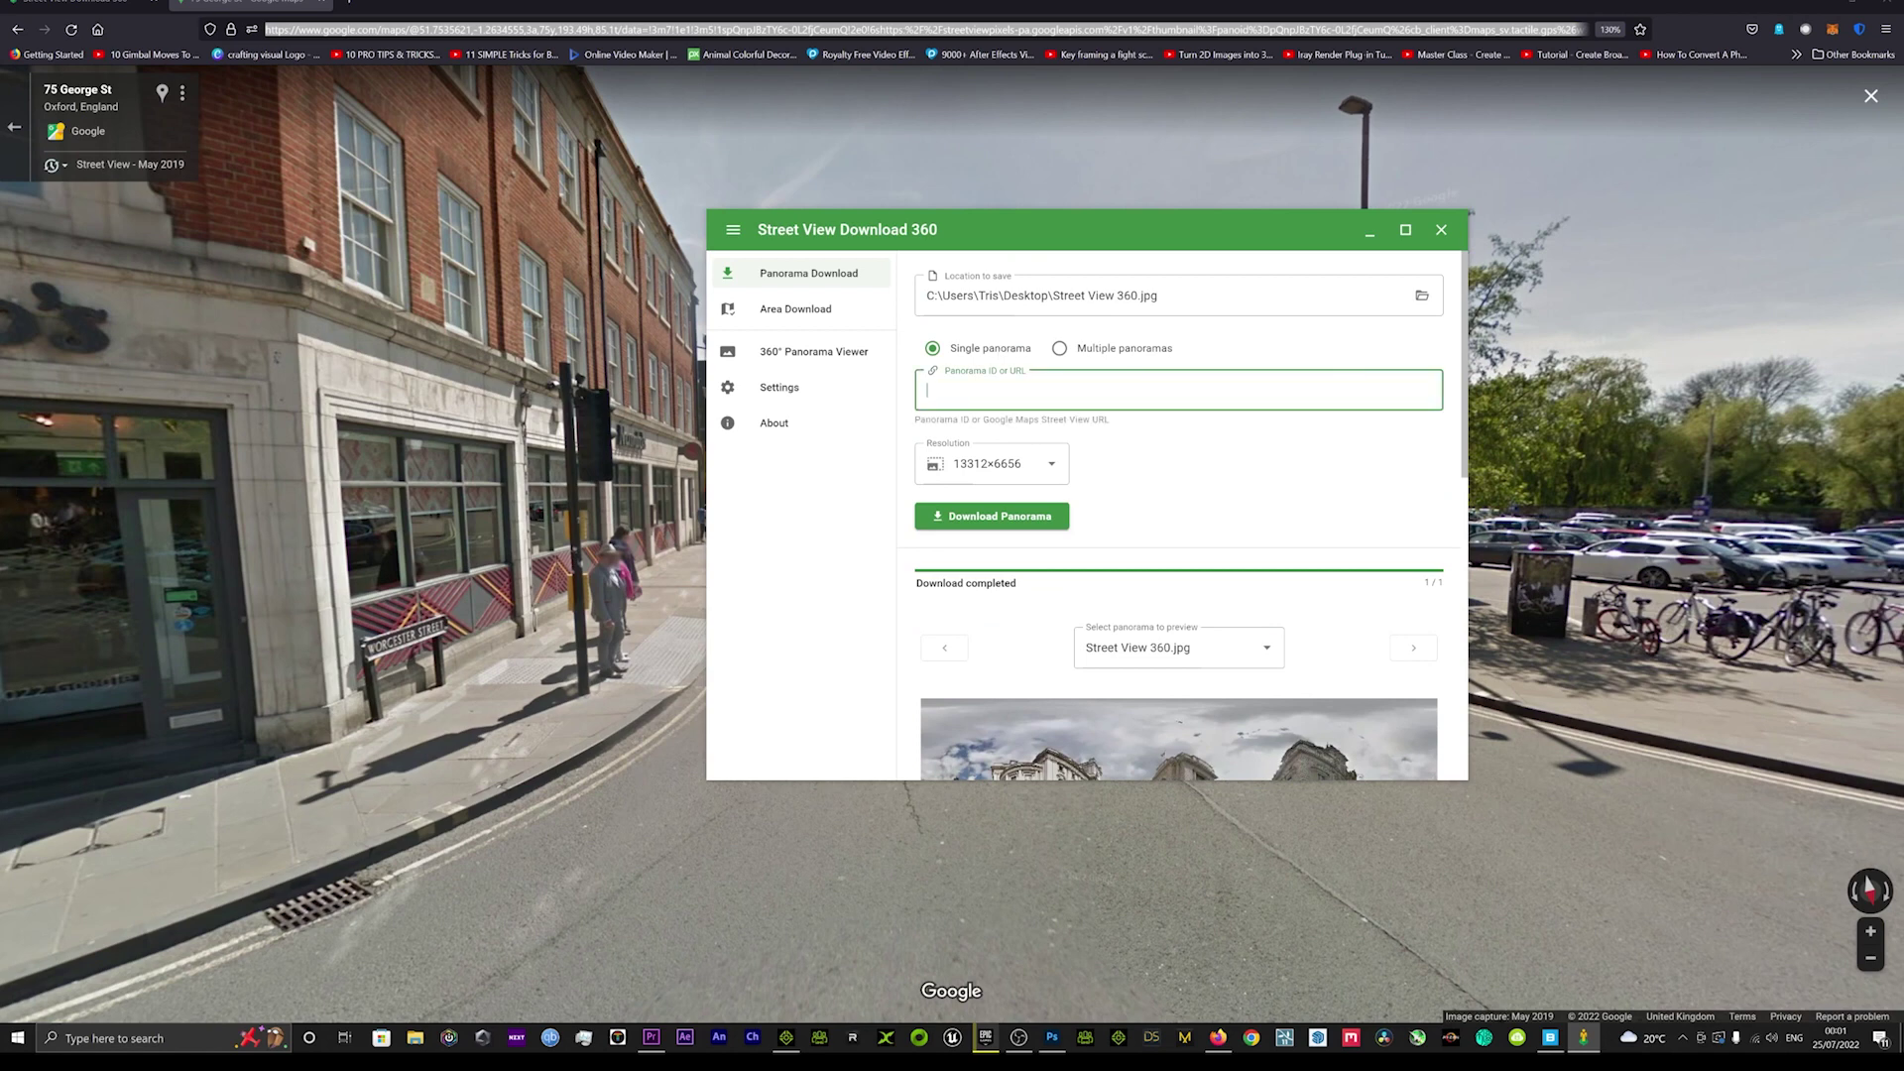
key("ctrl+v")
left_click(992, 516)
scroll(1143, 496, "down", 5)
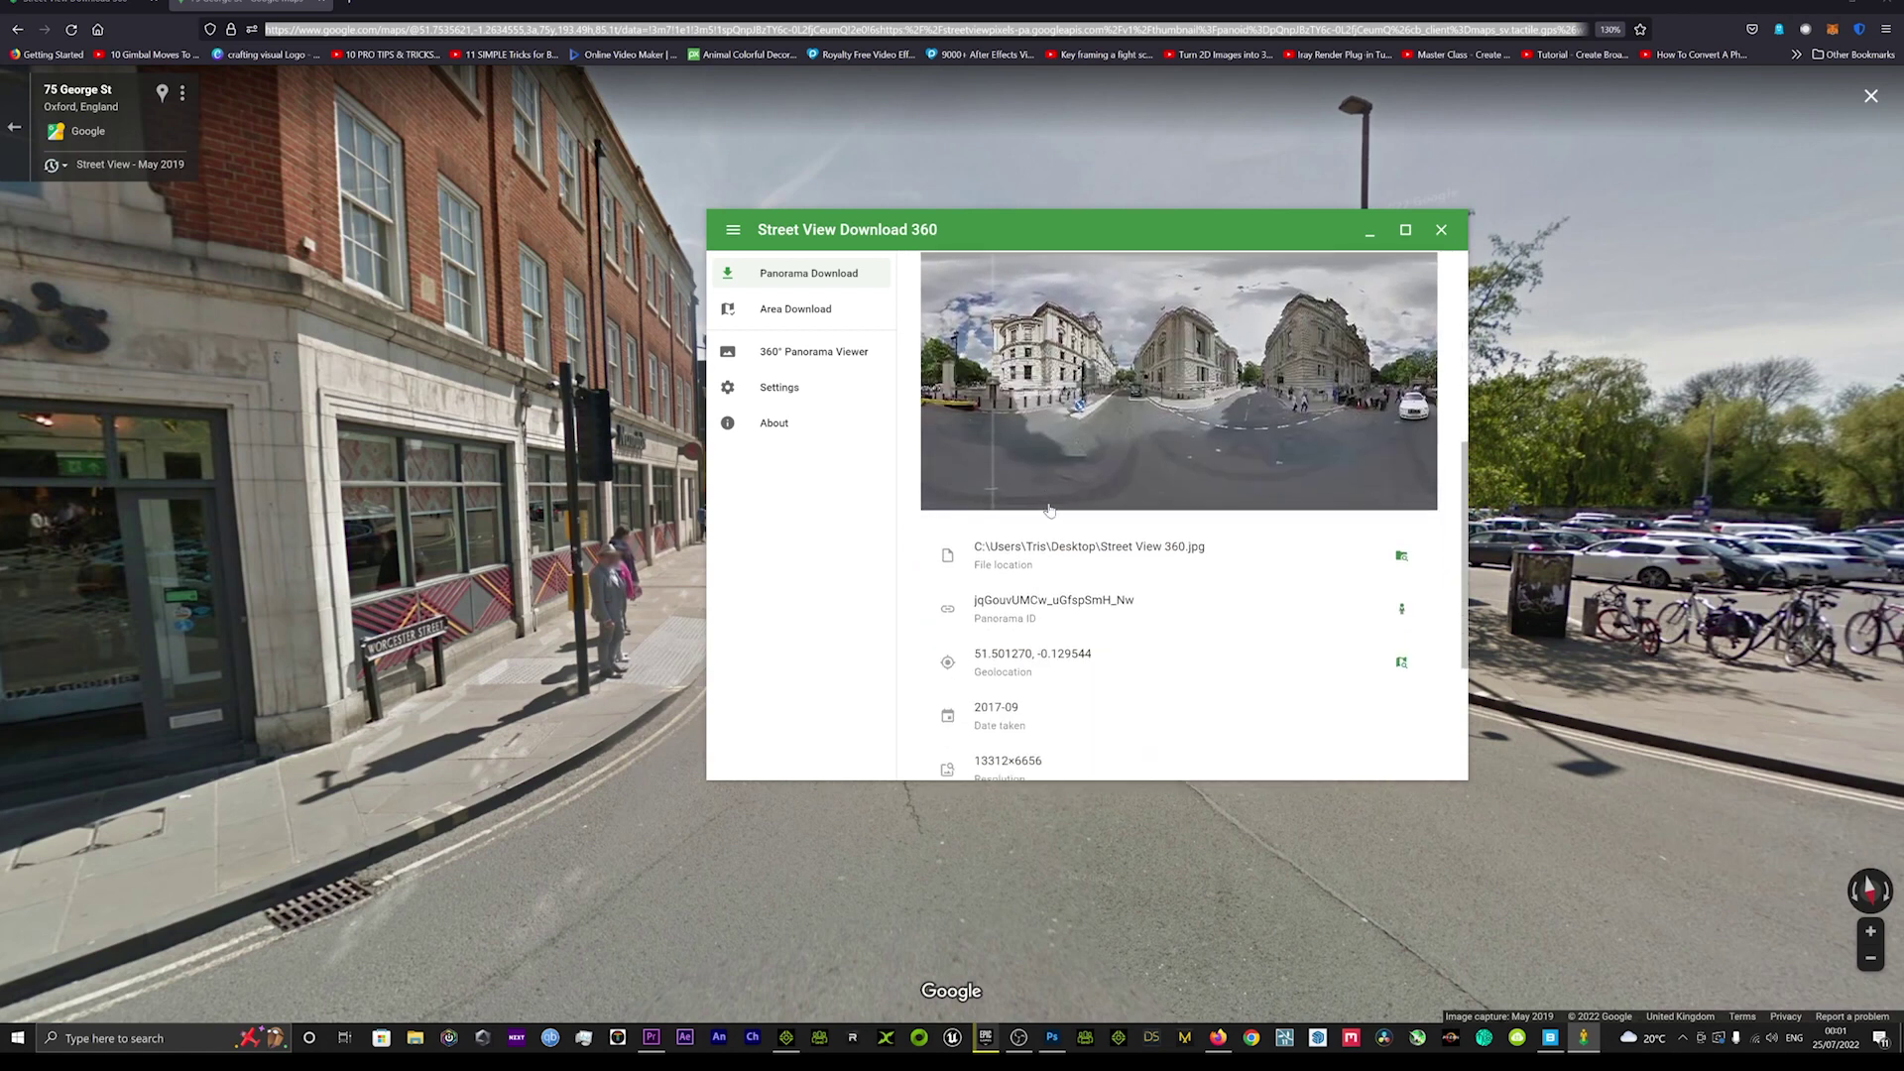
scroll(1004, 518, "up", 5)
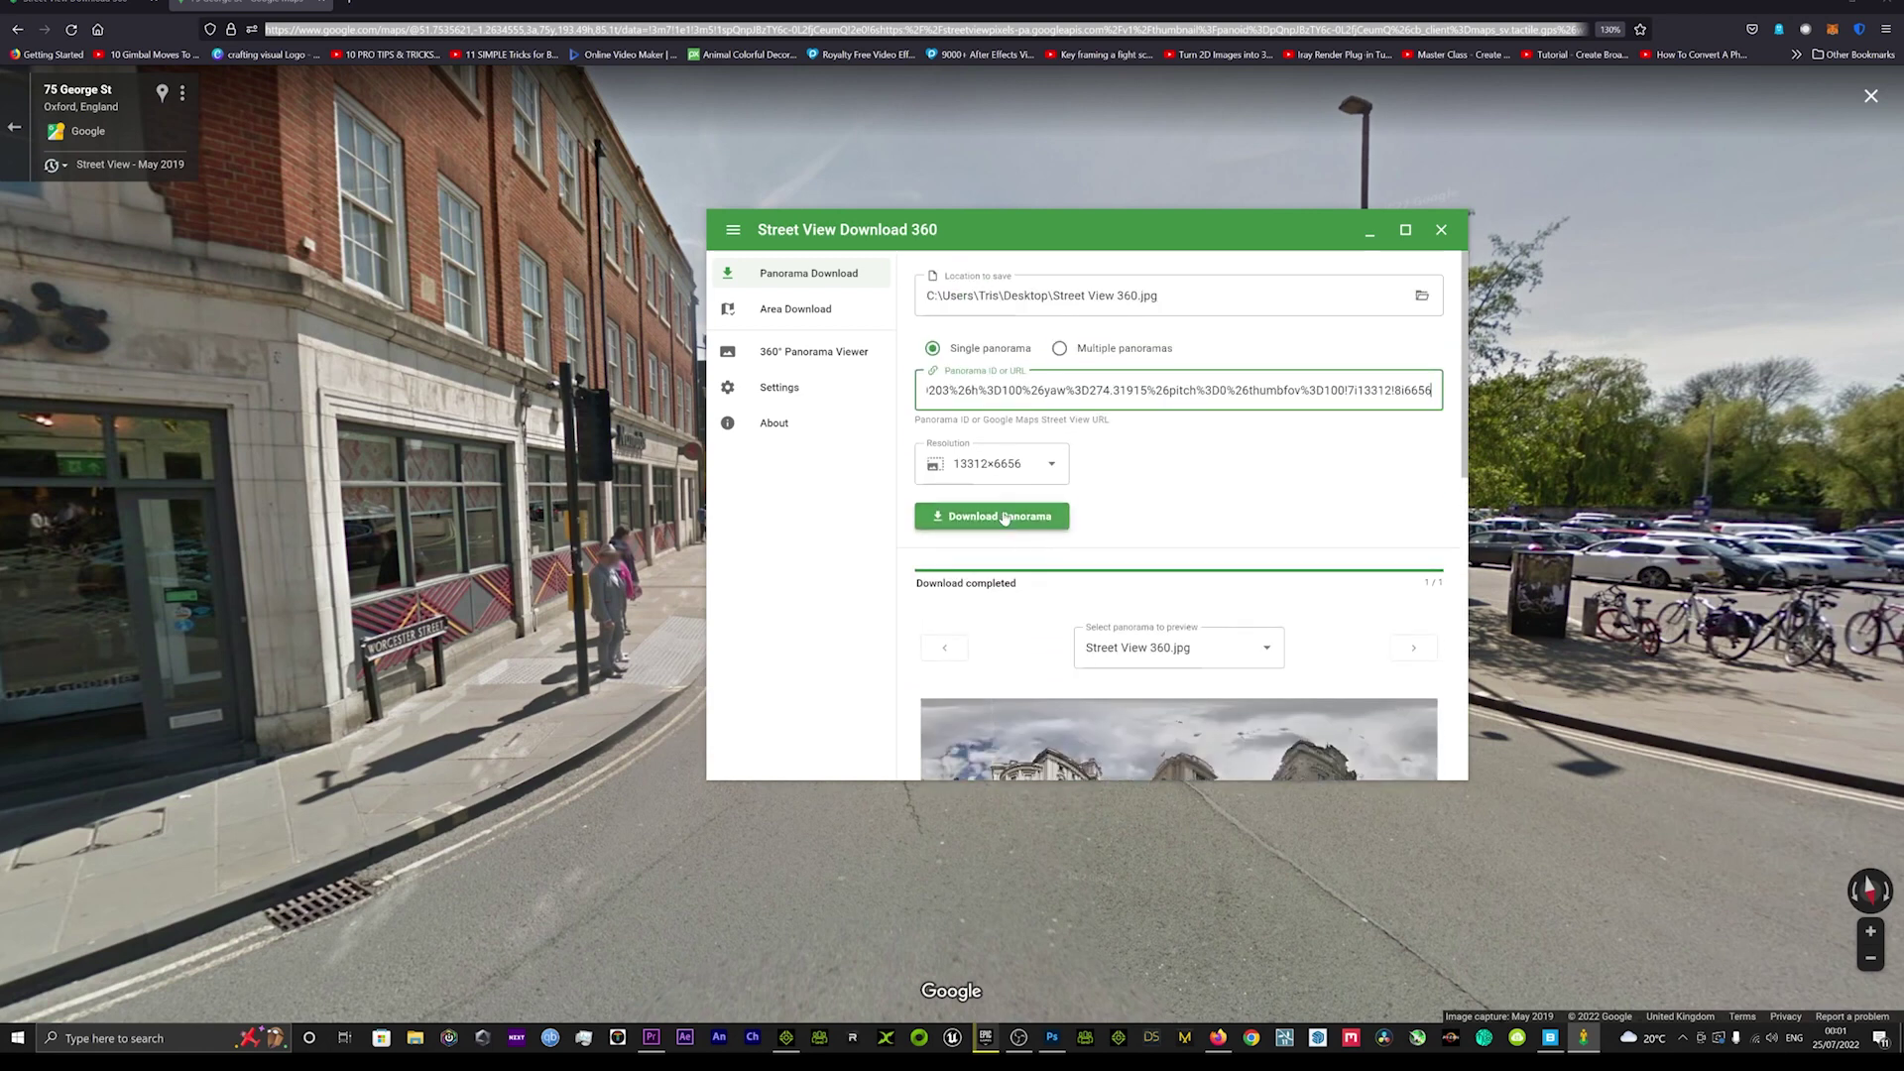
left_click(1005, 516)
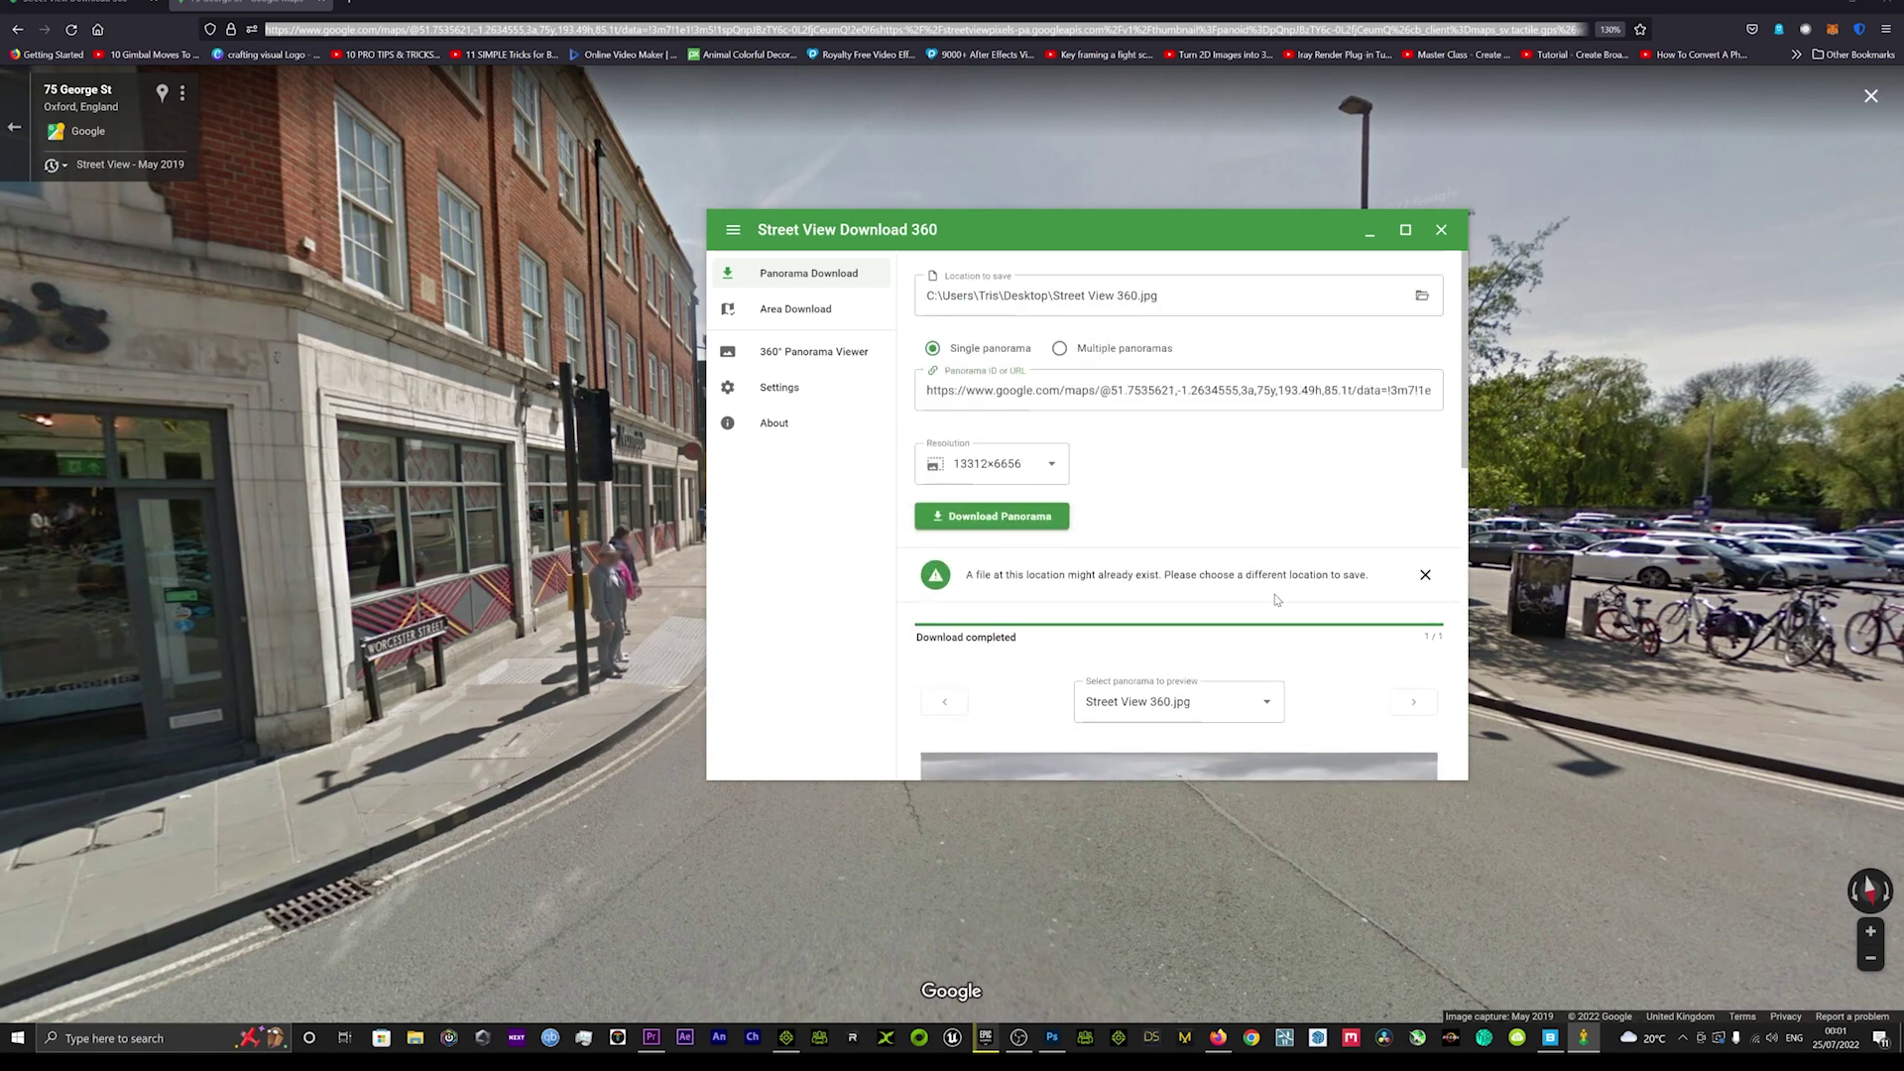
Step: Download the Oxford panorama at 13312×6656 as Street View 3601.jpg and check it on the Desktop
left_click(1159, 296)
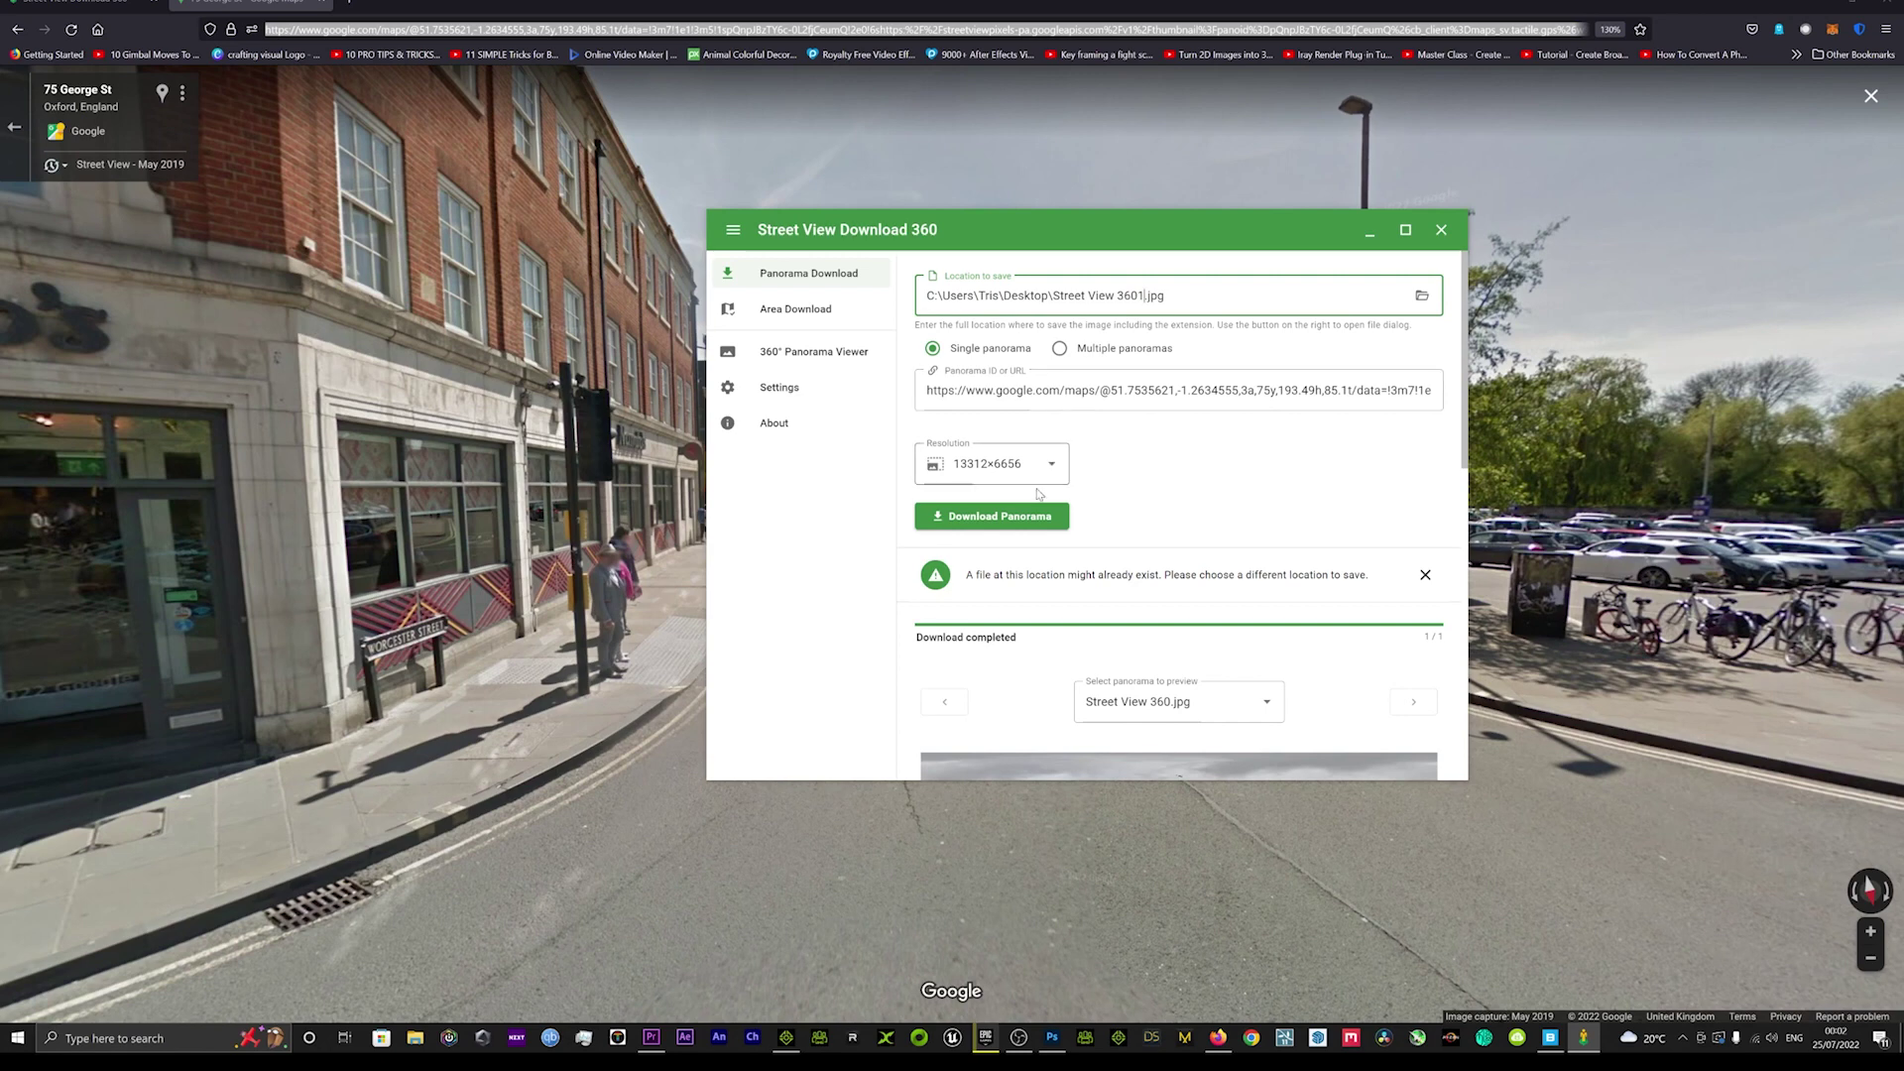
left_click(1024, 517)
scroll(1058, 676, "down", 1)
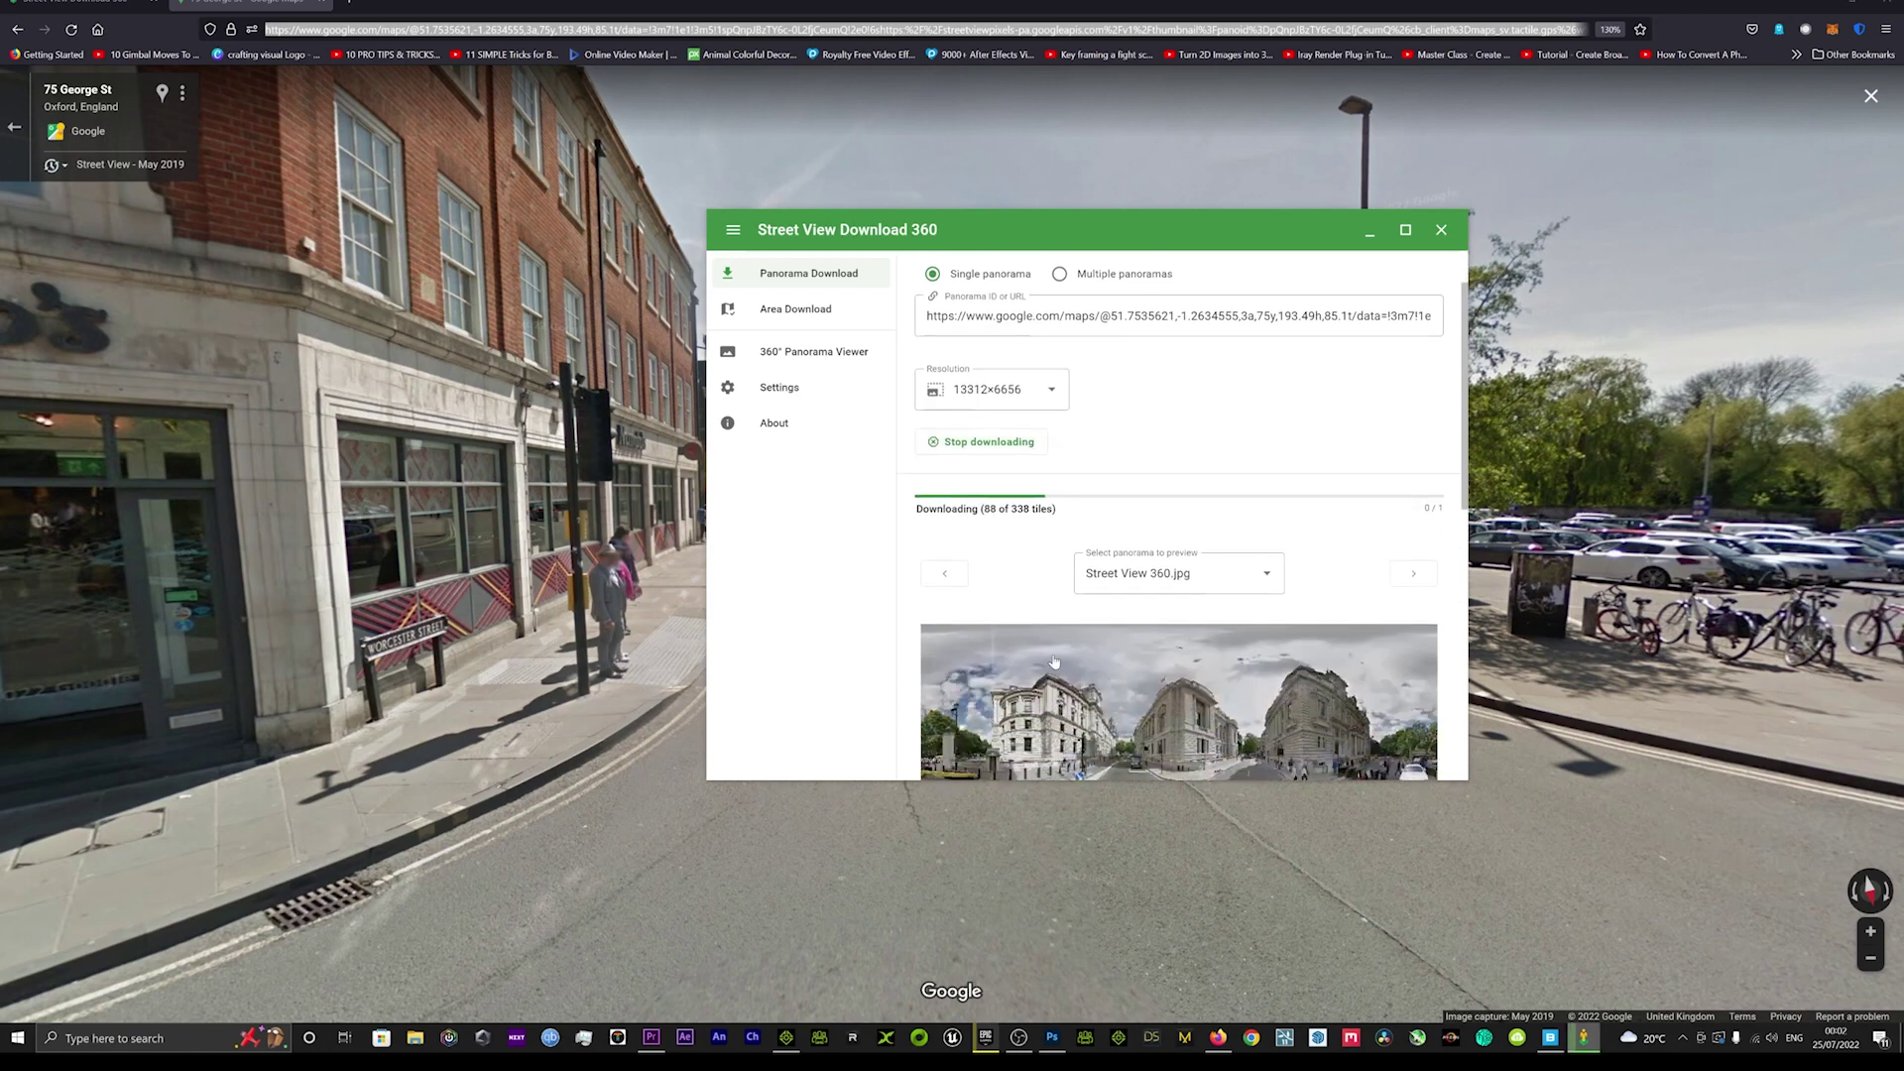
scroll(1033, 648, "down", 2)
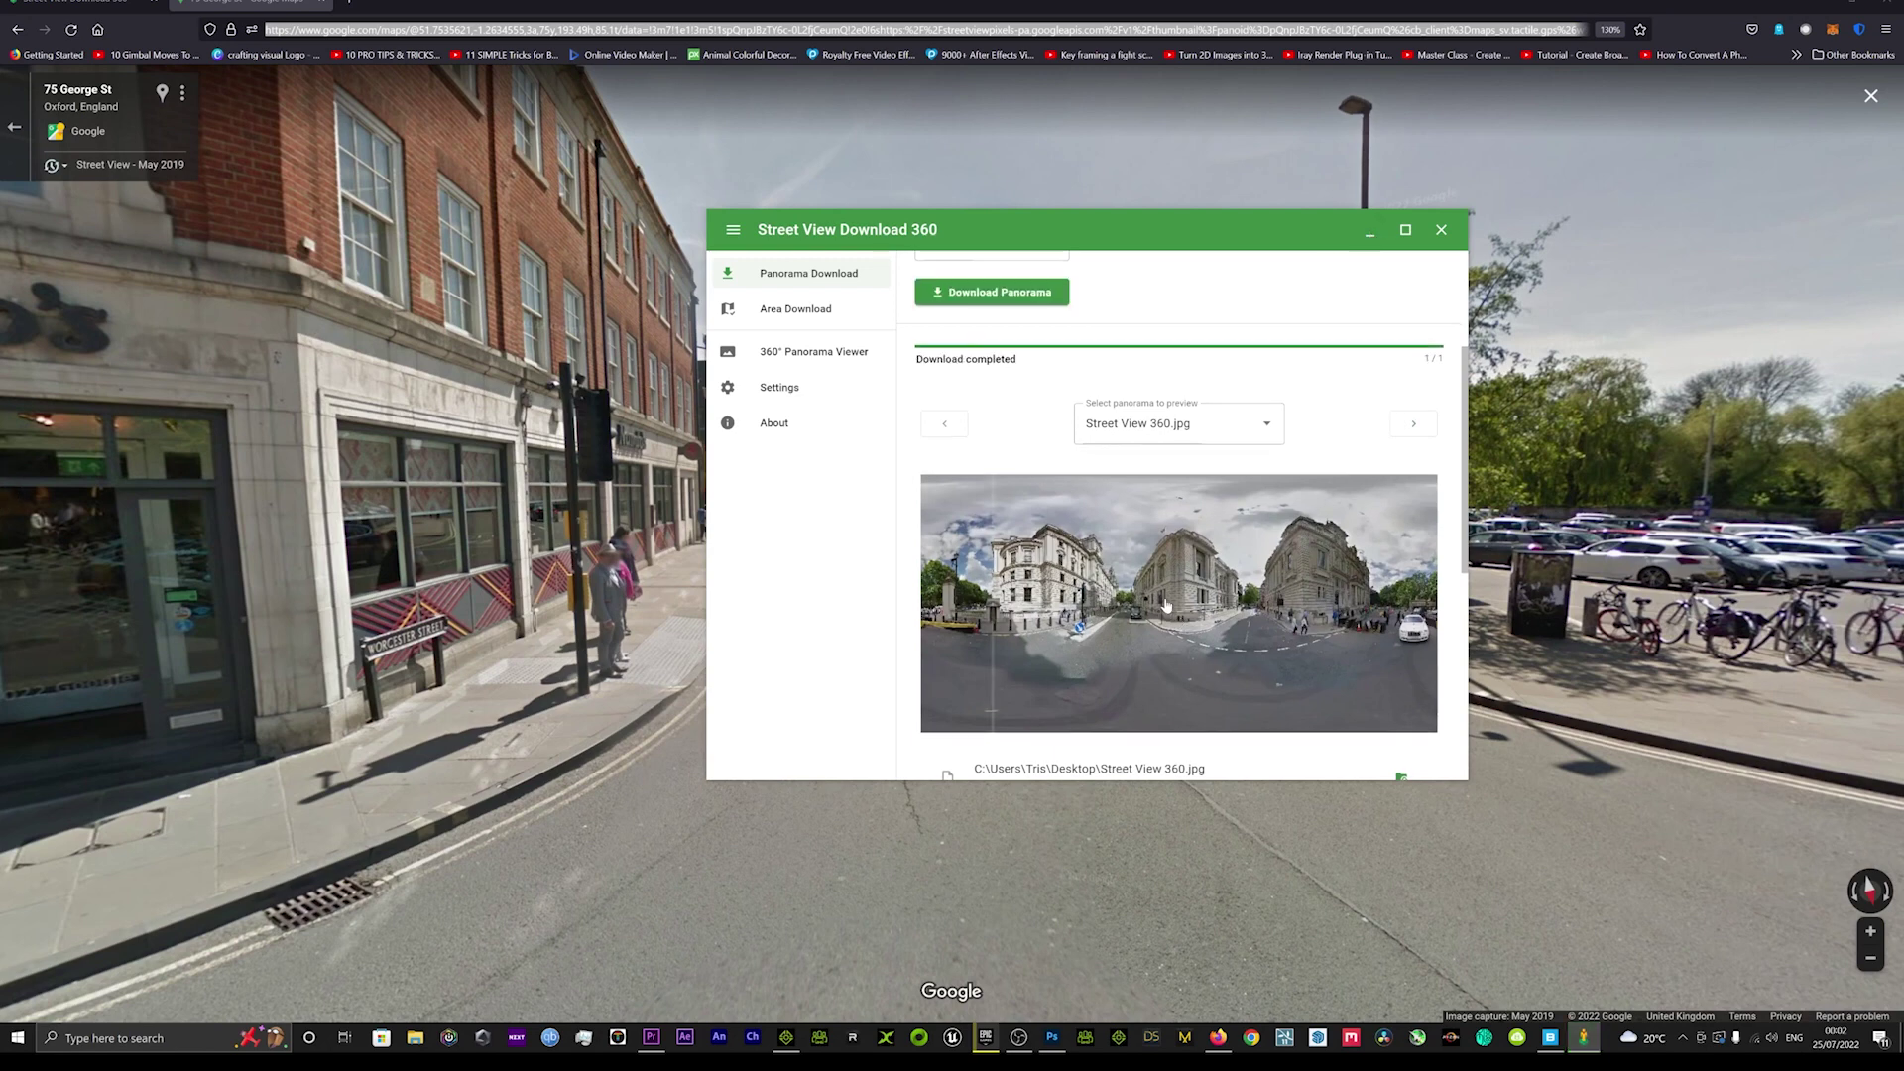
scroll(1160, 595, "down", 5)
scroll(1157, 591, "up", 3)
scroll(1158, 591, "up", 4)
scroll(1153, 593, "down", 2)
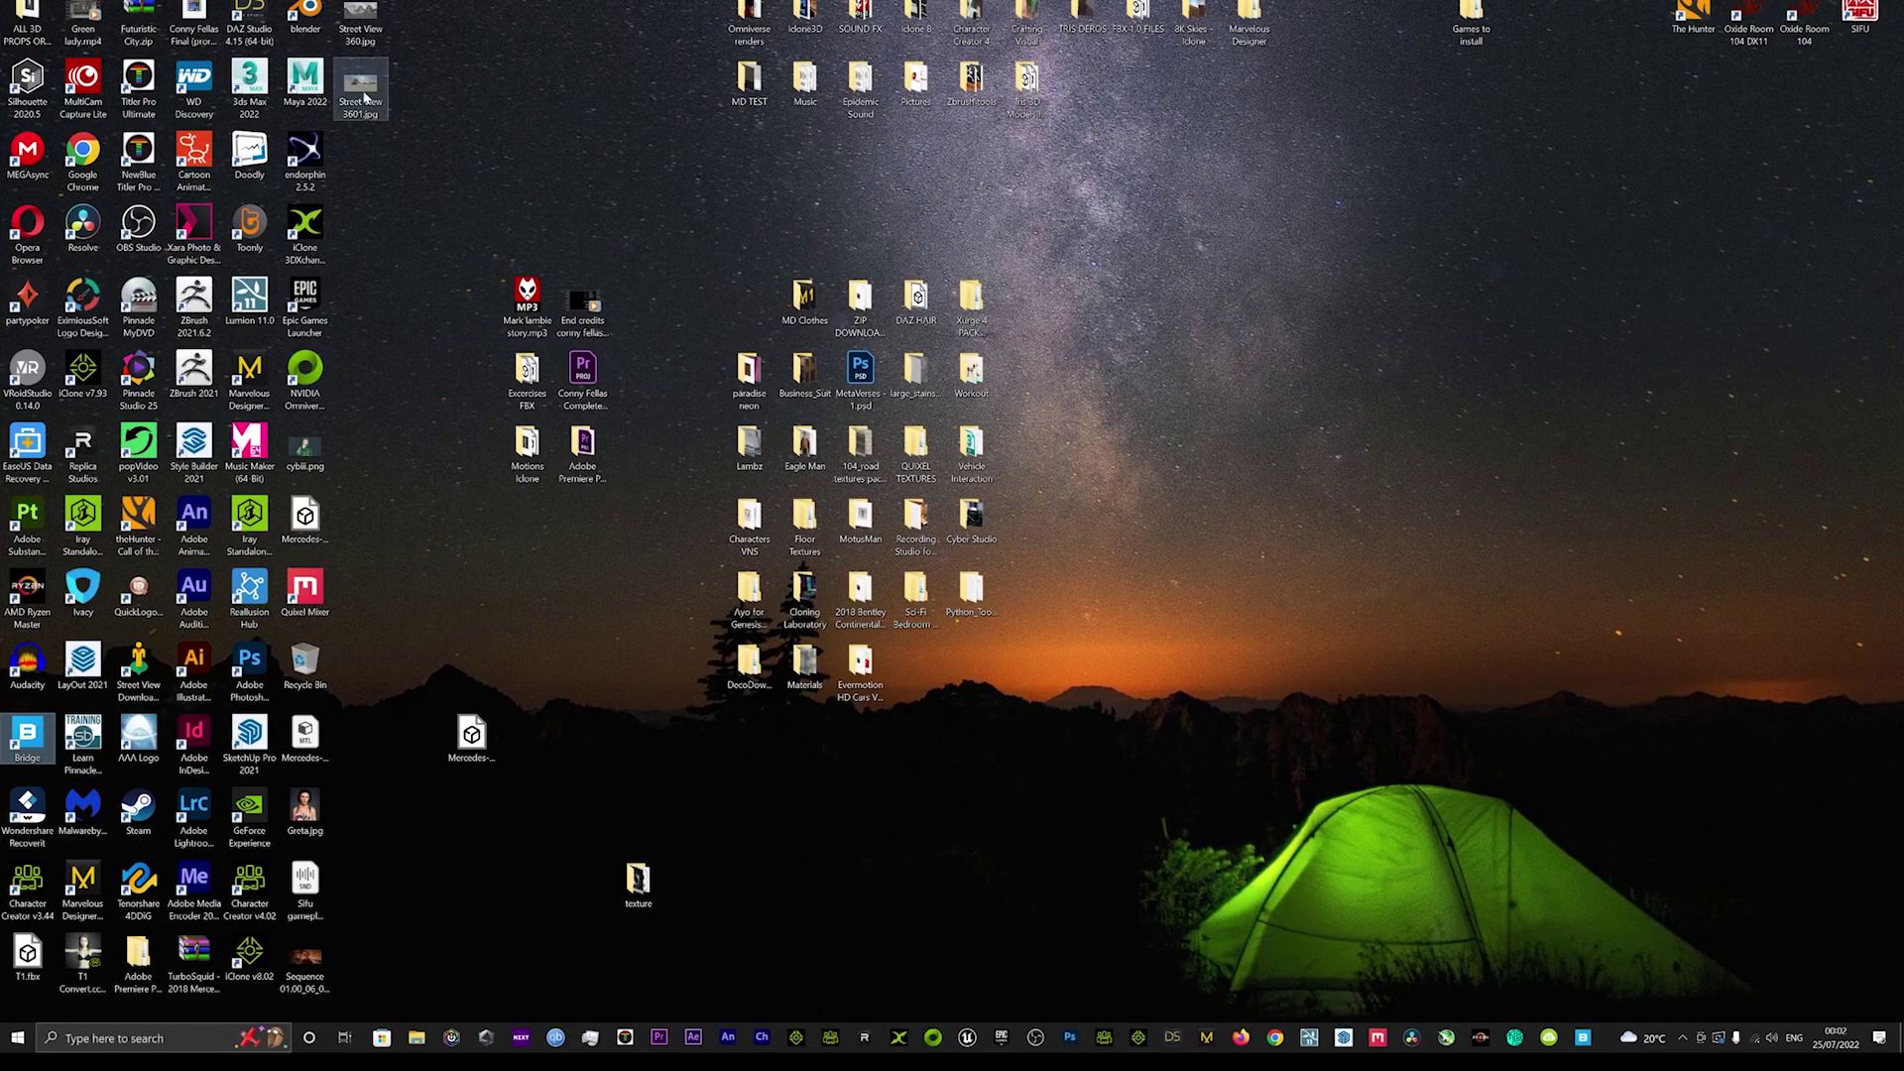
left_click(359, 94)
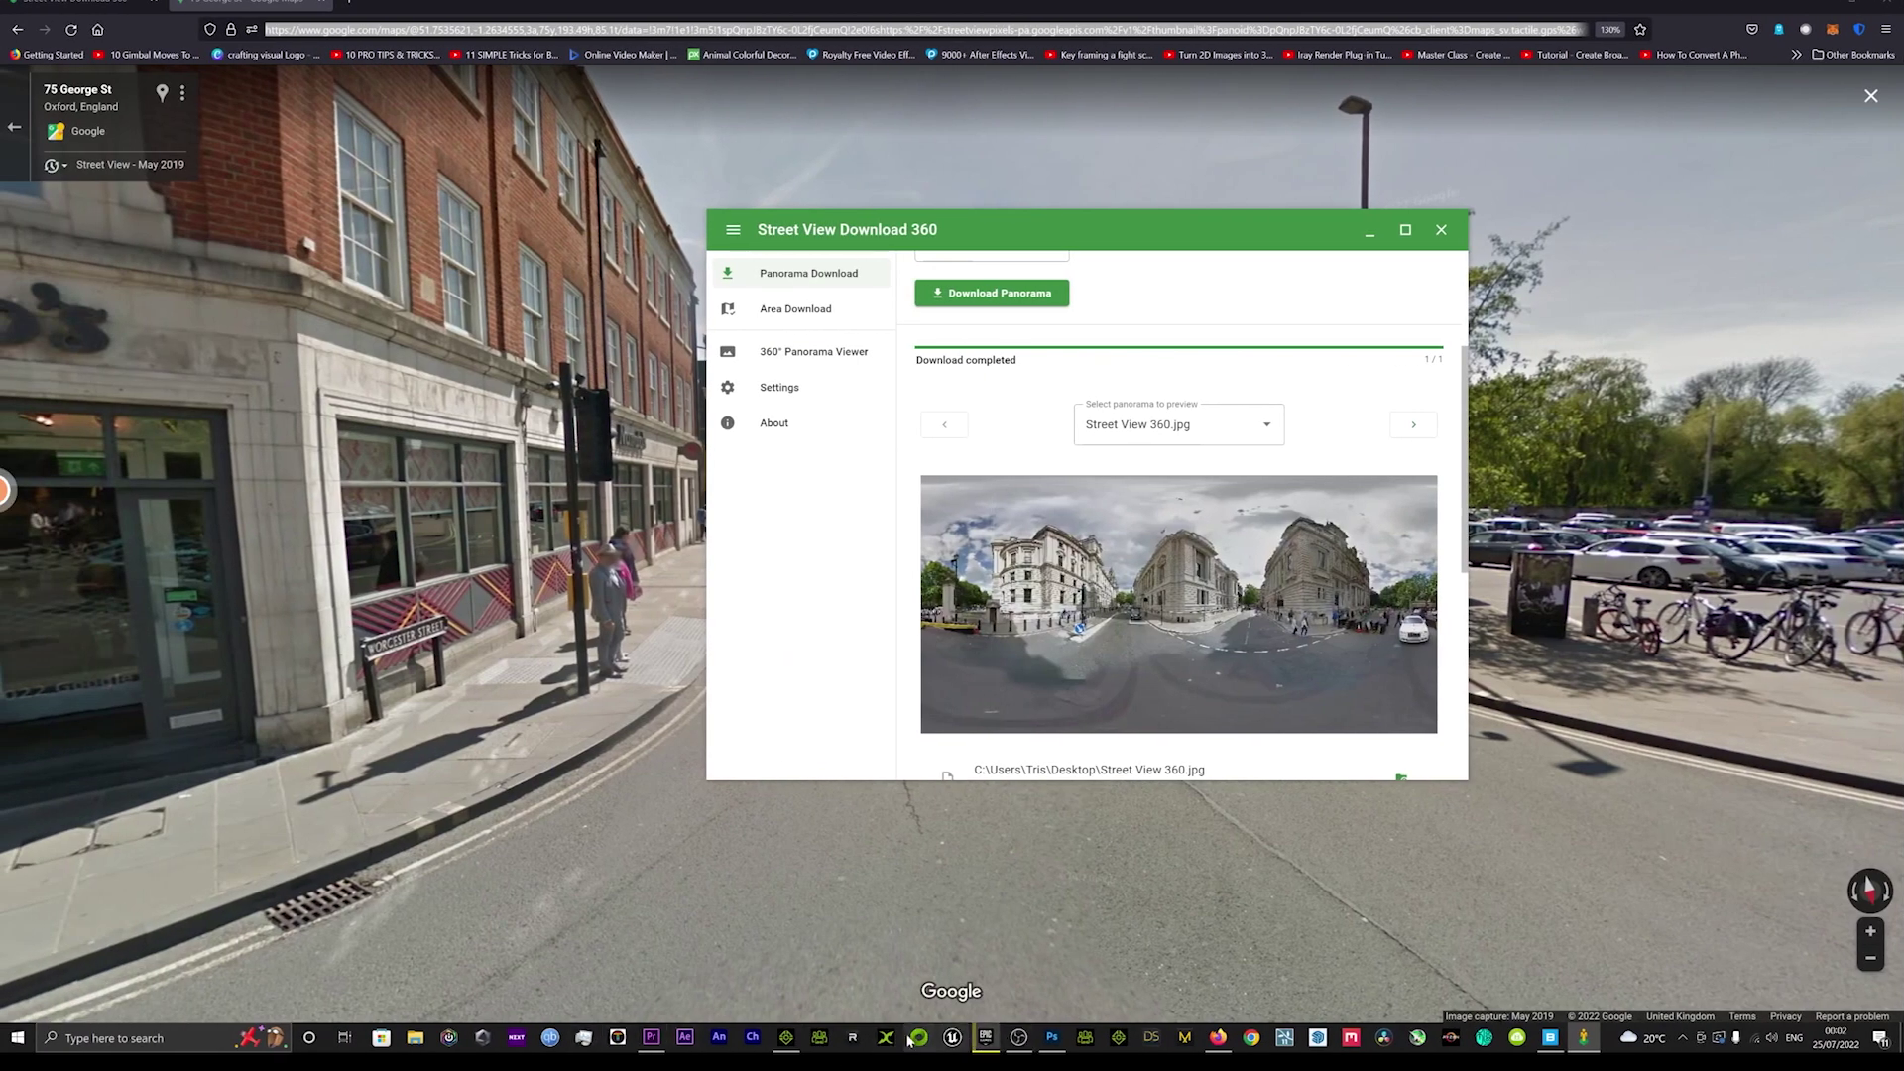
Step: Load Street View 3601.jpg as the Sky's diffuse texture in the Texture Settings
left_click(785, 1038)
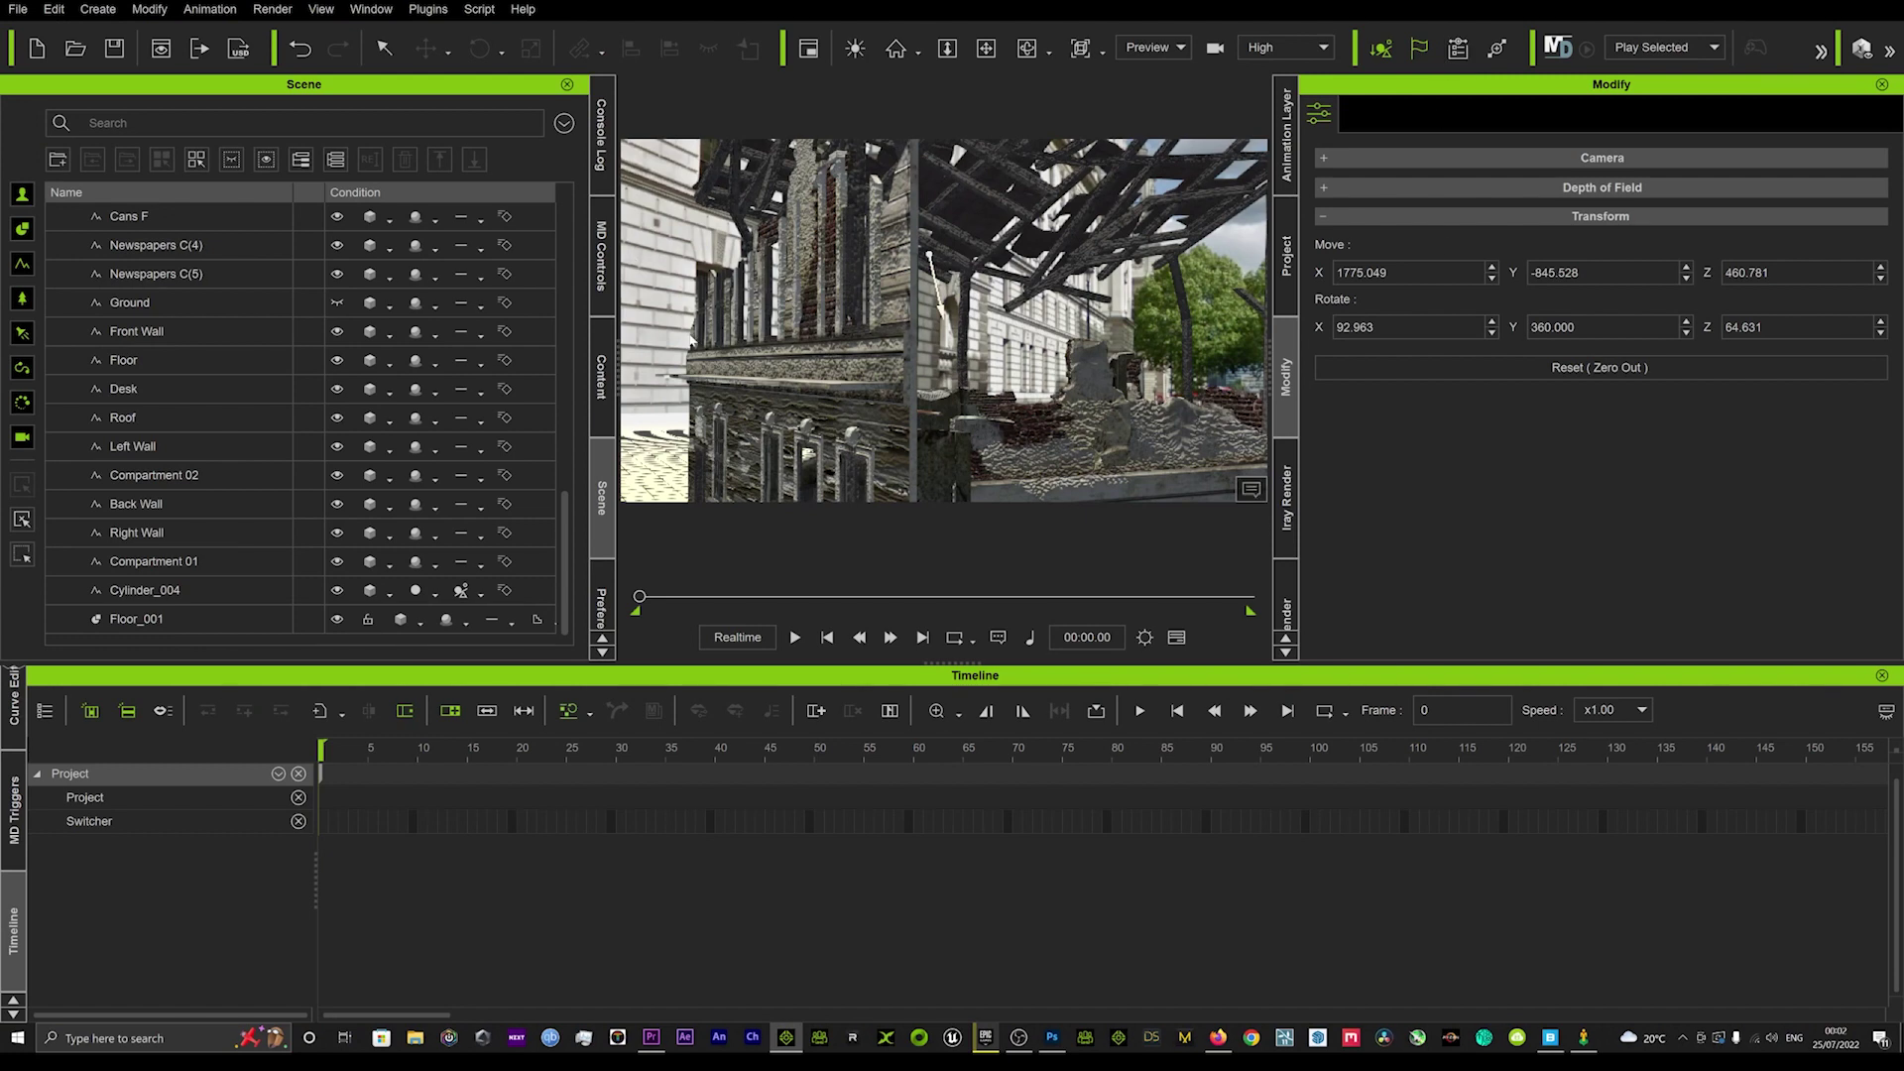
scroll(115, 378, "up", 10)
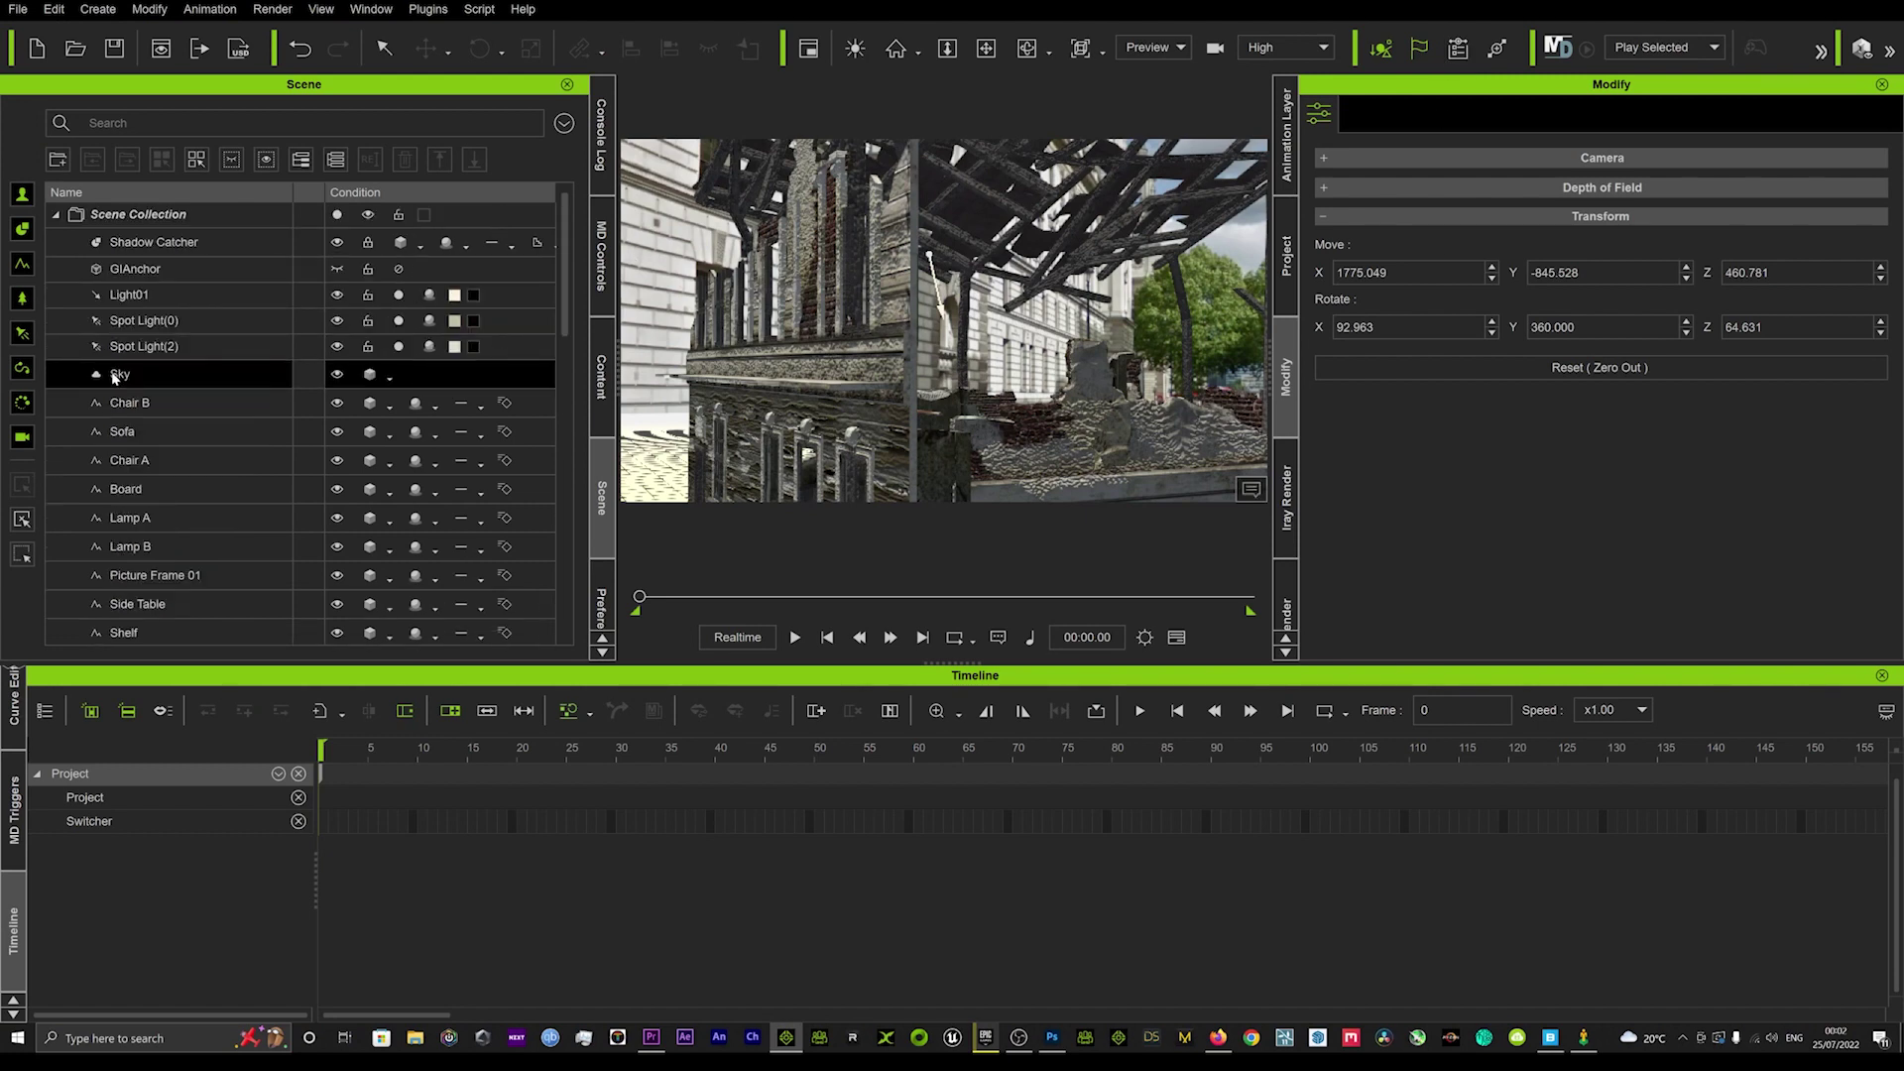
left_click(116, 376)
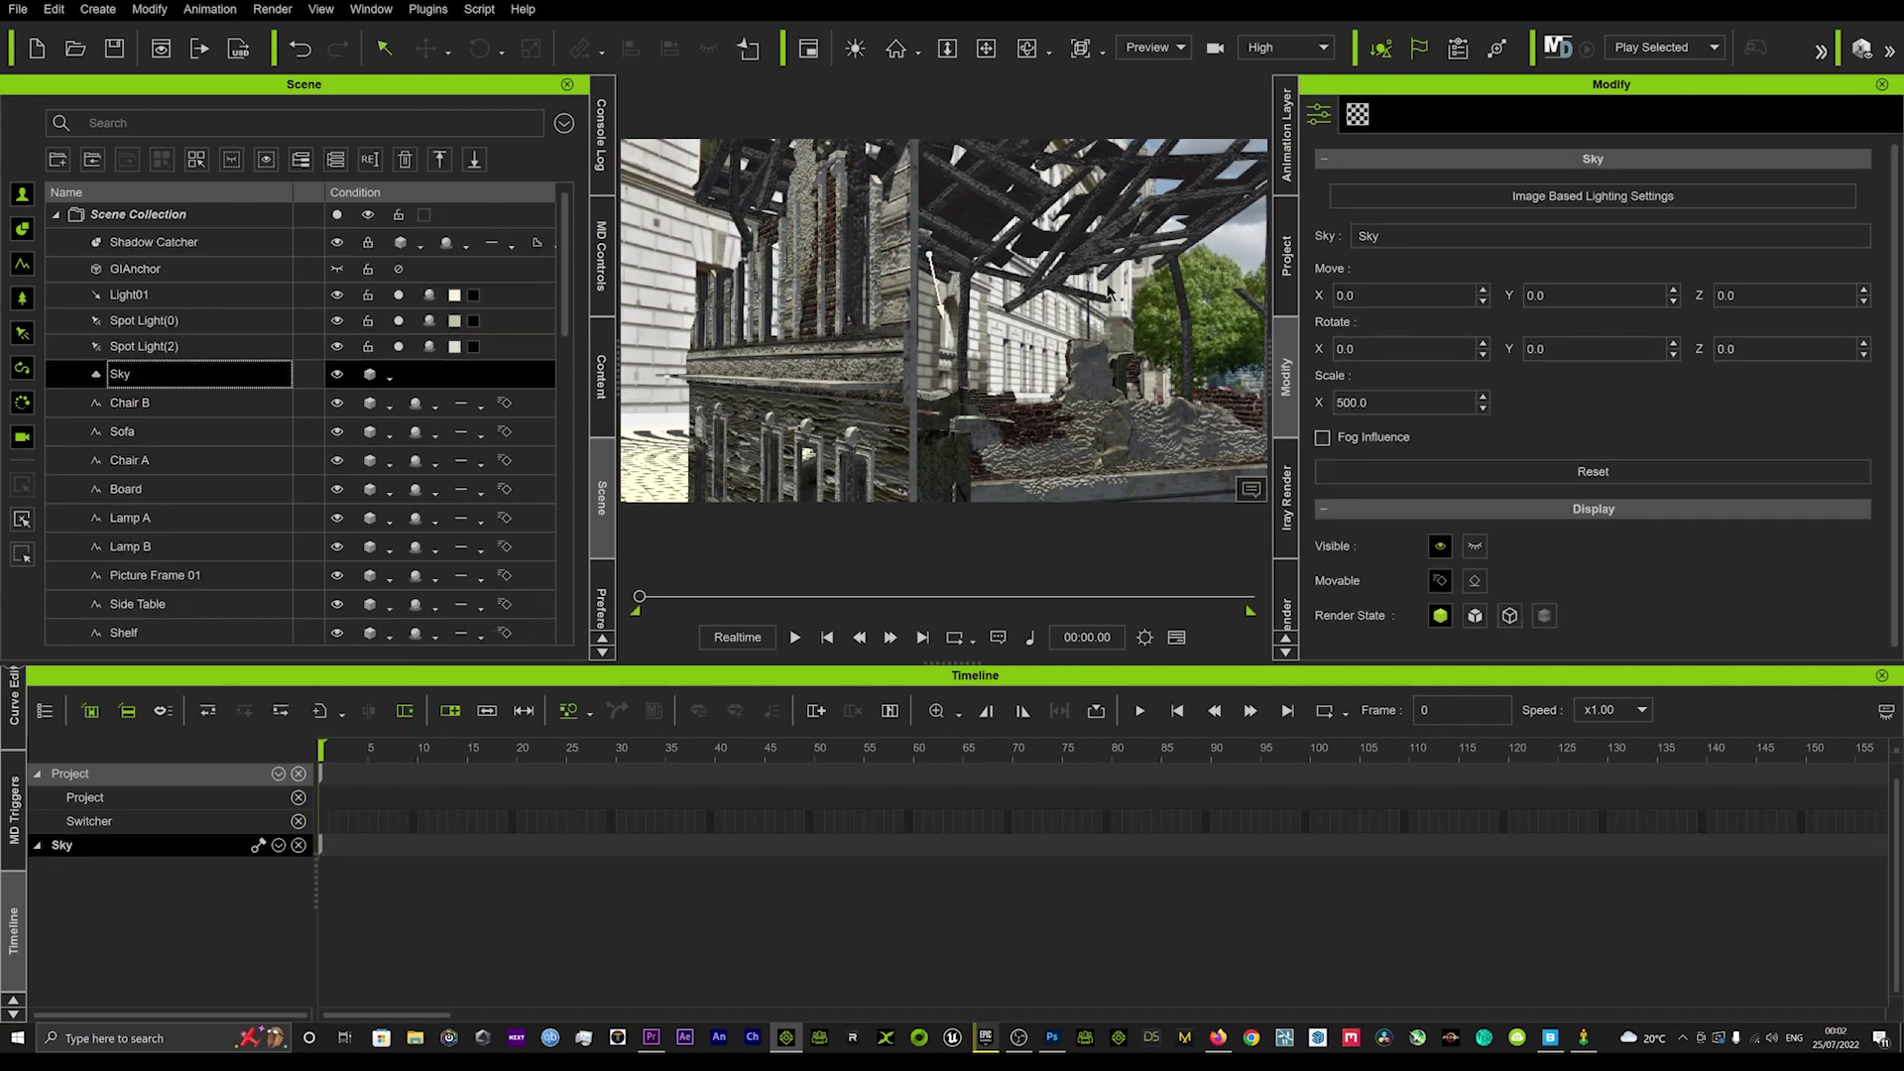
left_click(1359, 115)
double_click(1512, 279)
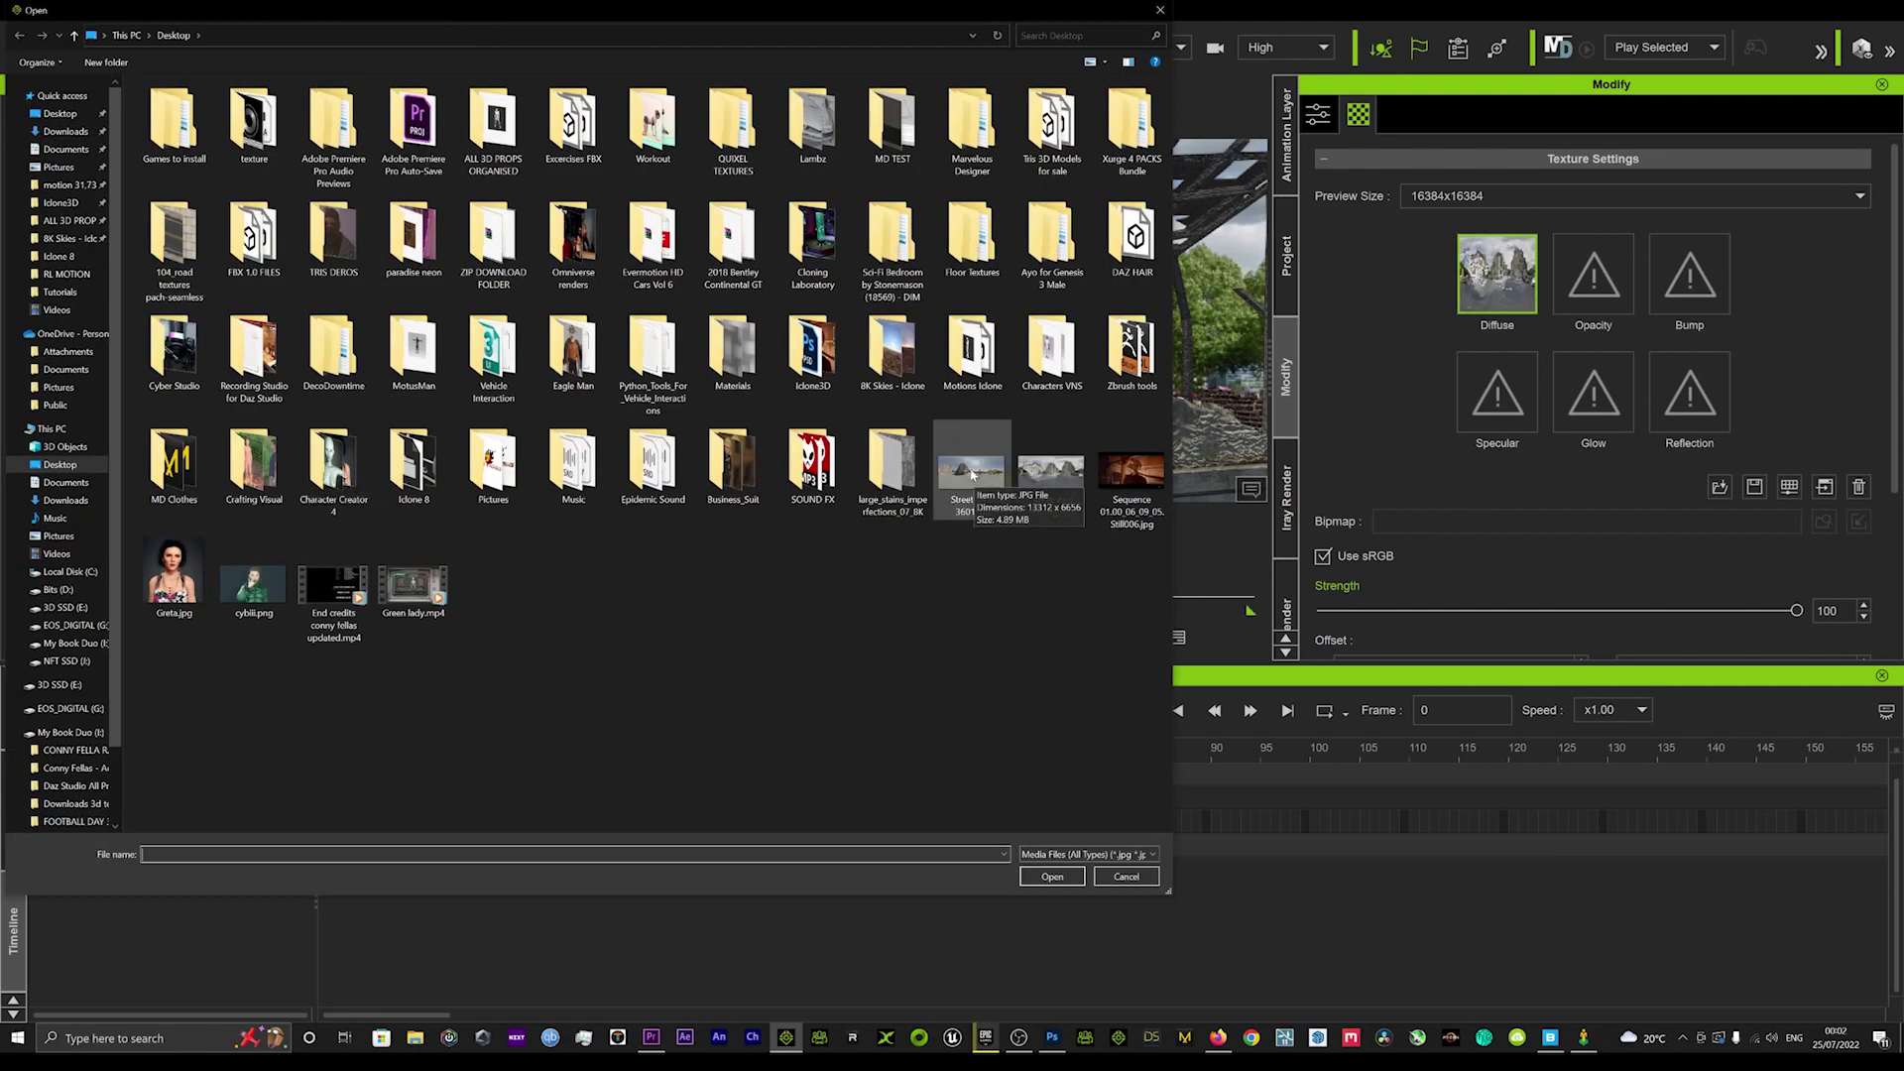
left_click(978, 488)
double_click(973, 470)
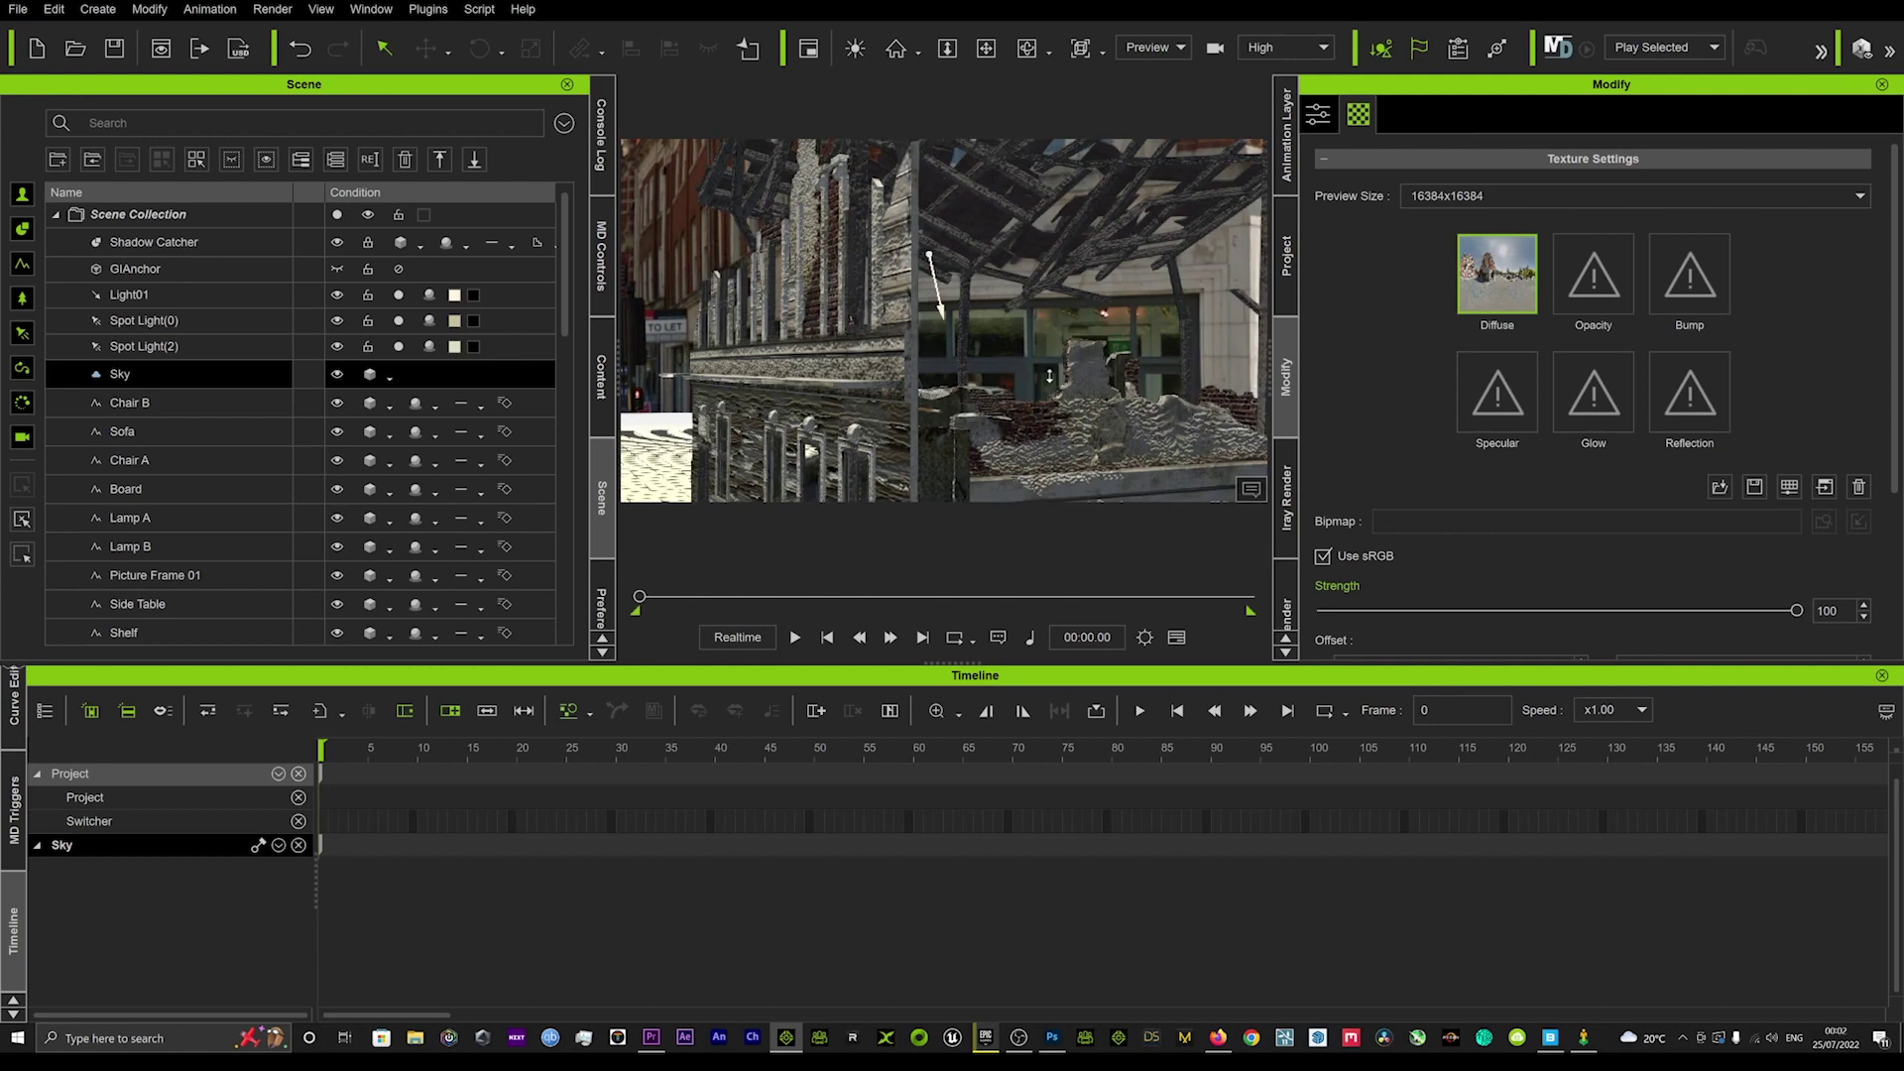
right_click_drag(1034, 421, 985, 397)
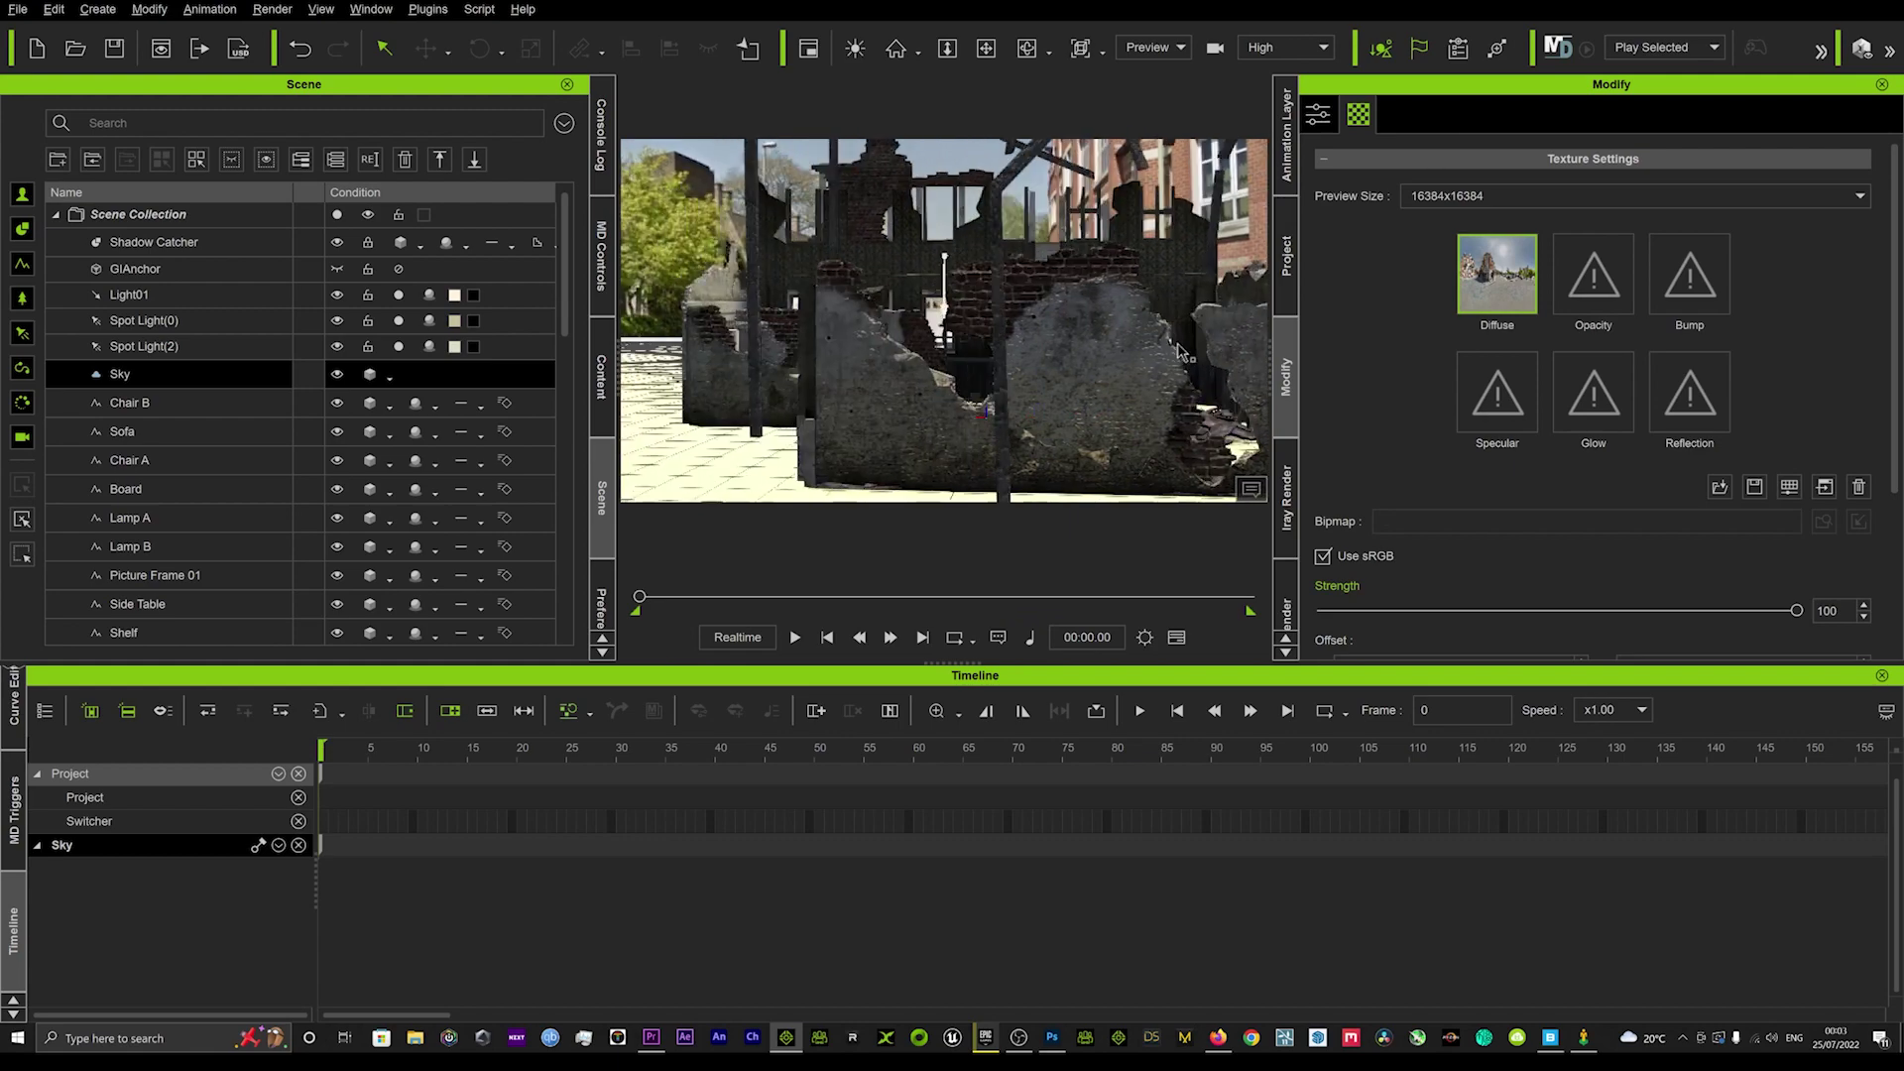
right_click_drag(1178, 349, 769, 354)
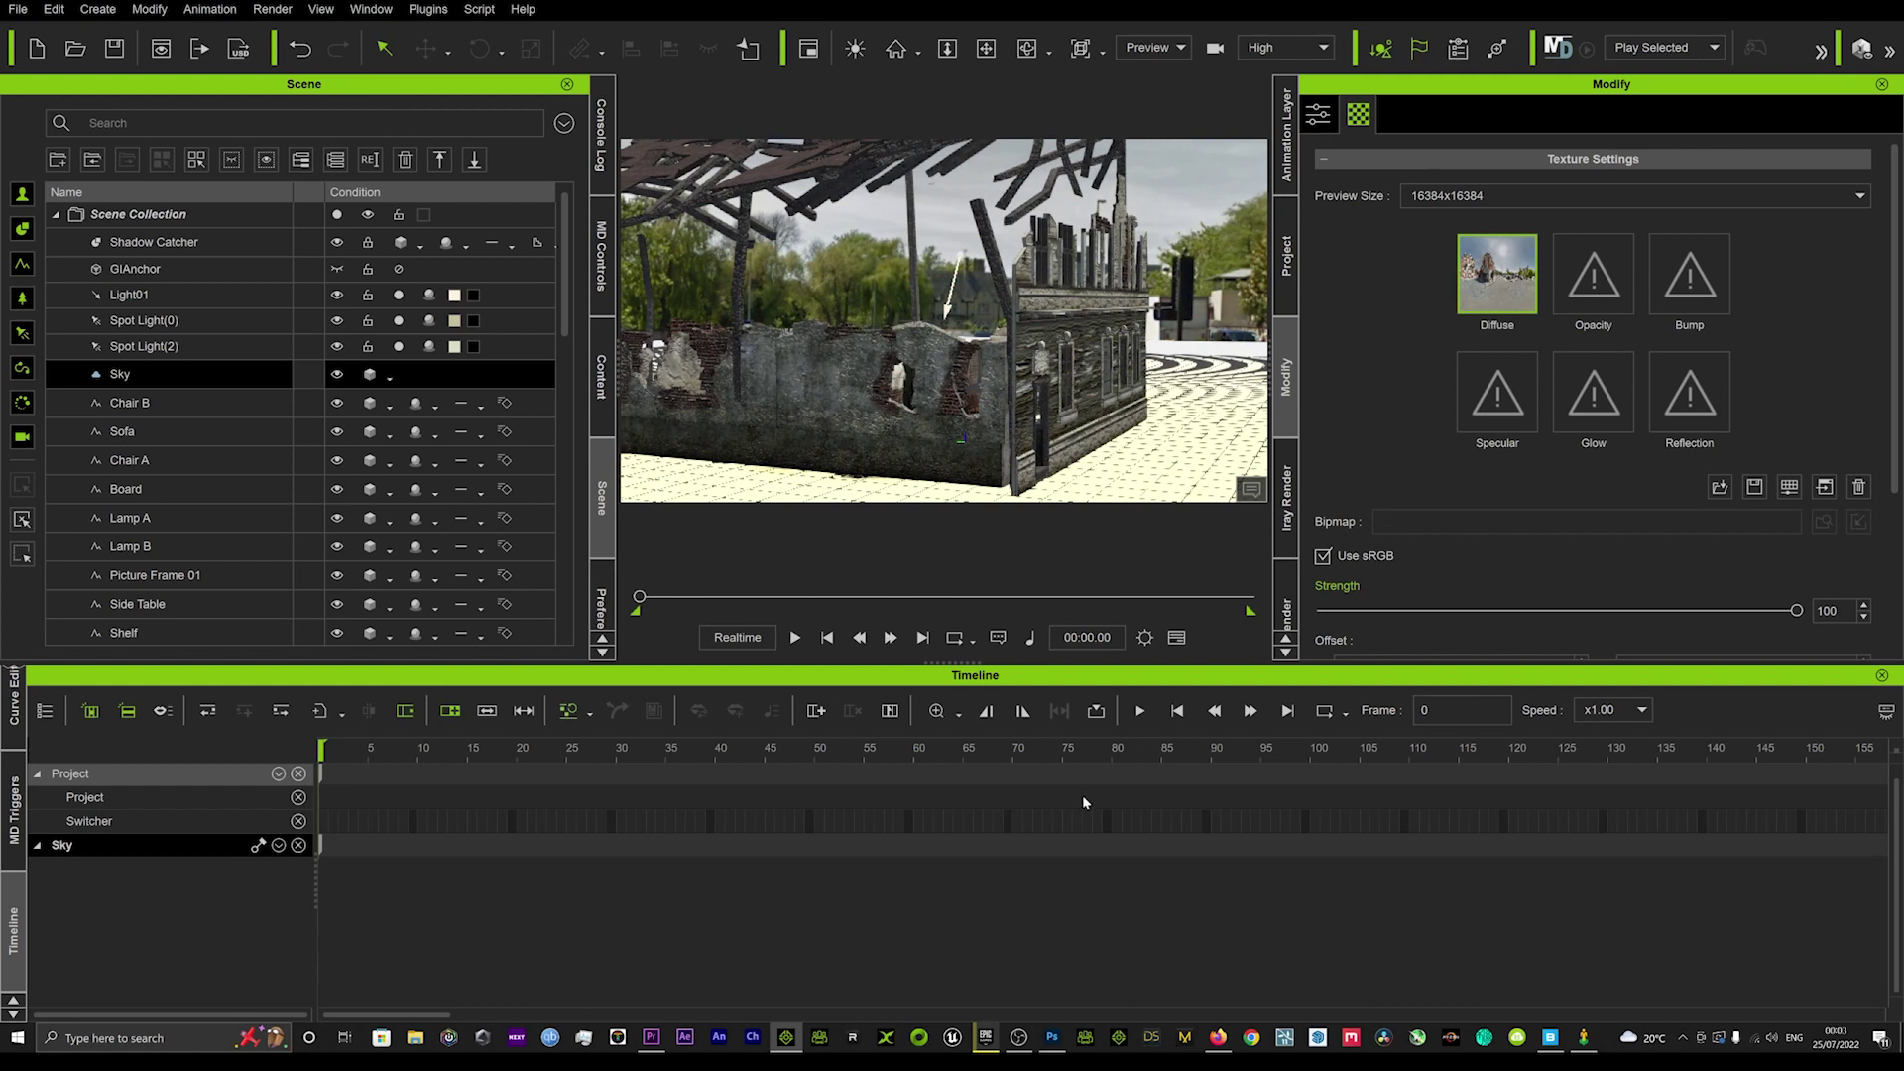
Step: Leave the Oxford Street View and search Google Maps for 'area 51'
left_click(1217, 1038)
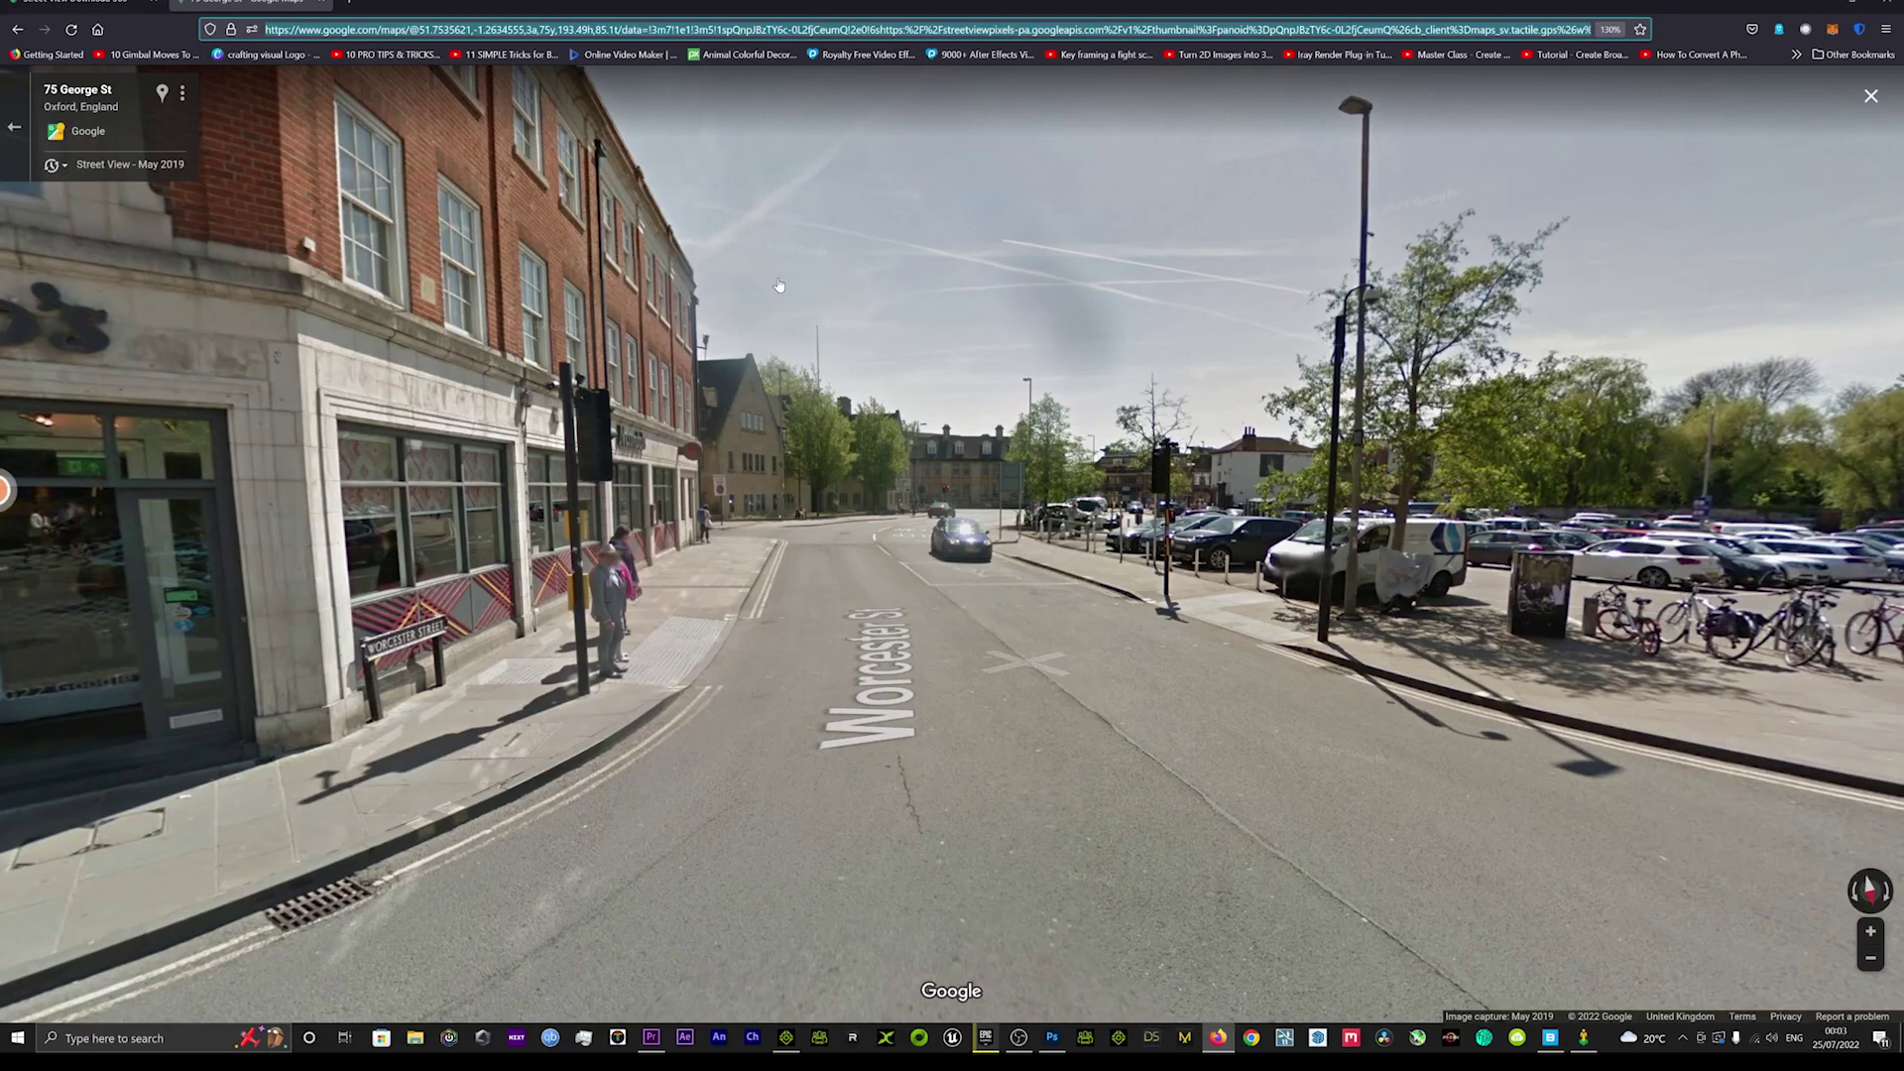
left_click_drag(764, 292, 289, 118)
left_click(18, 29)
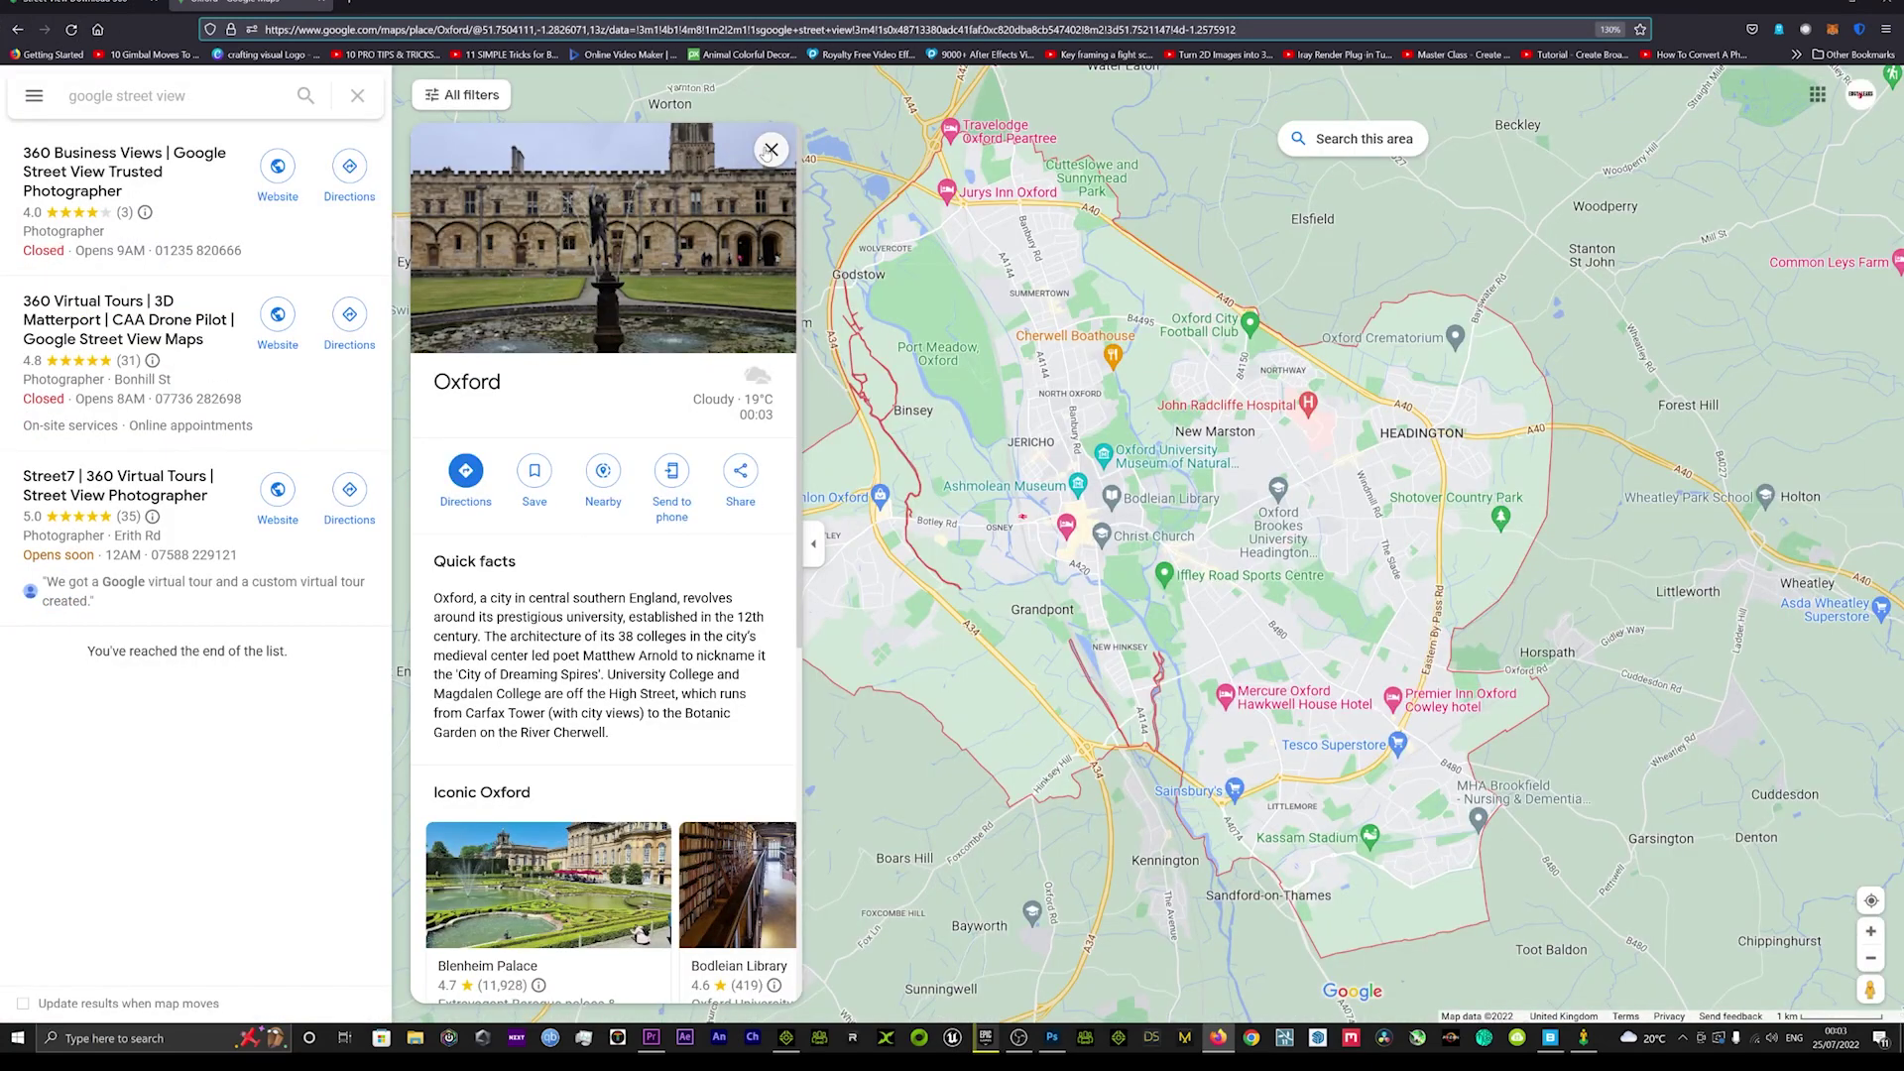
left_click(771, 149)
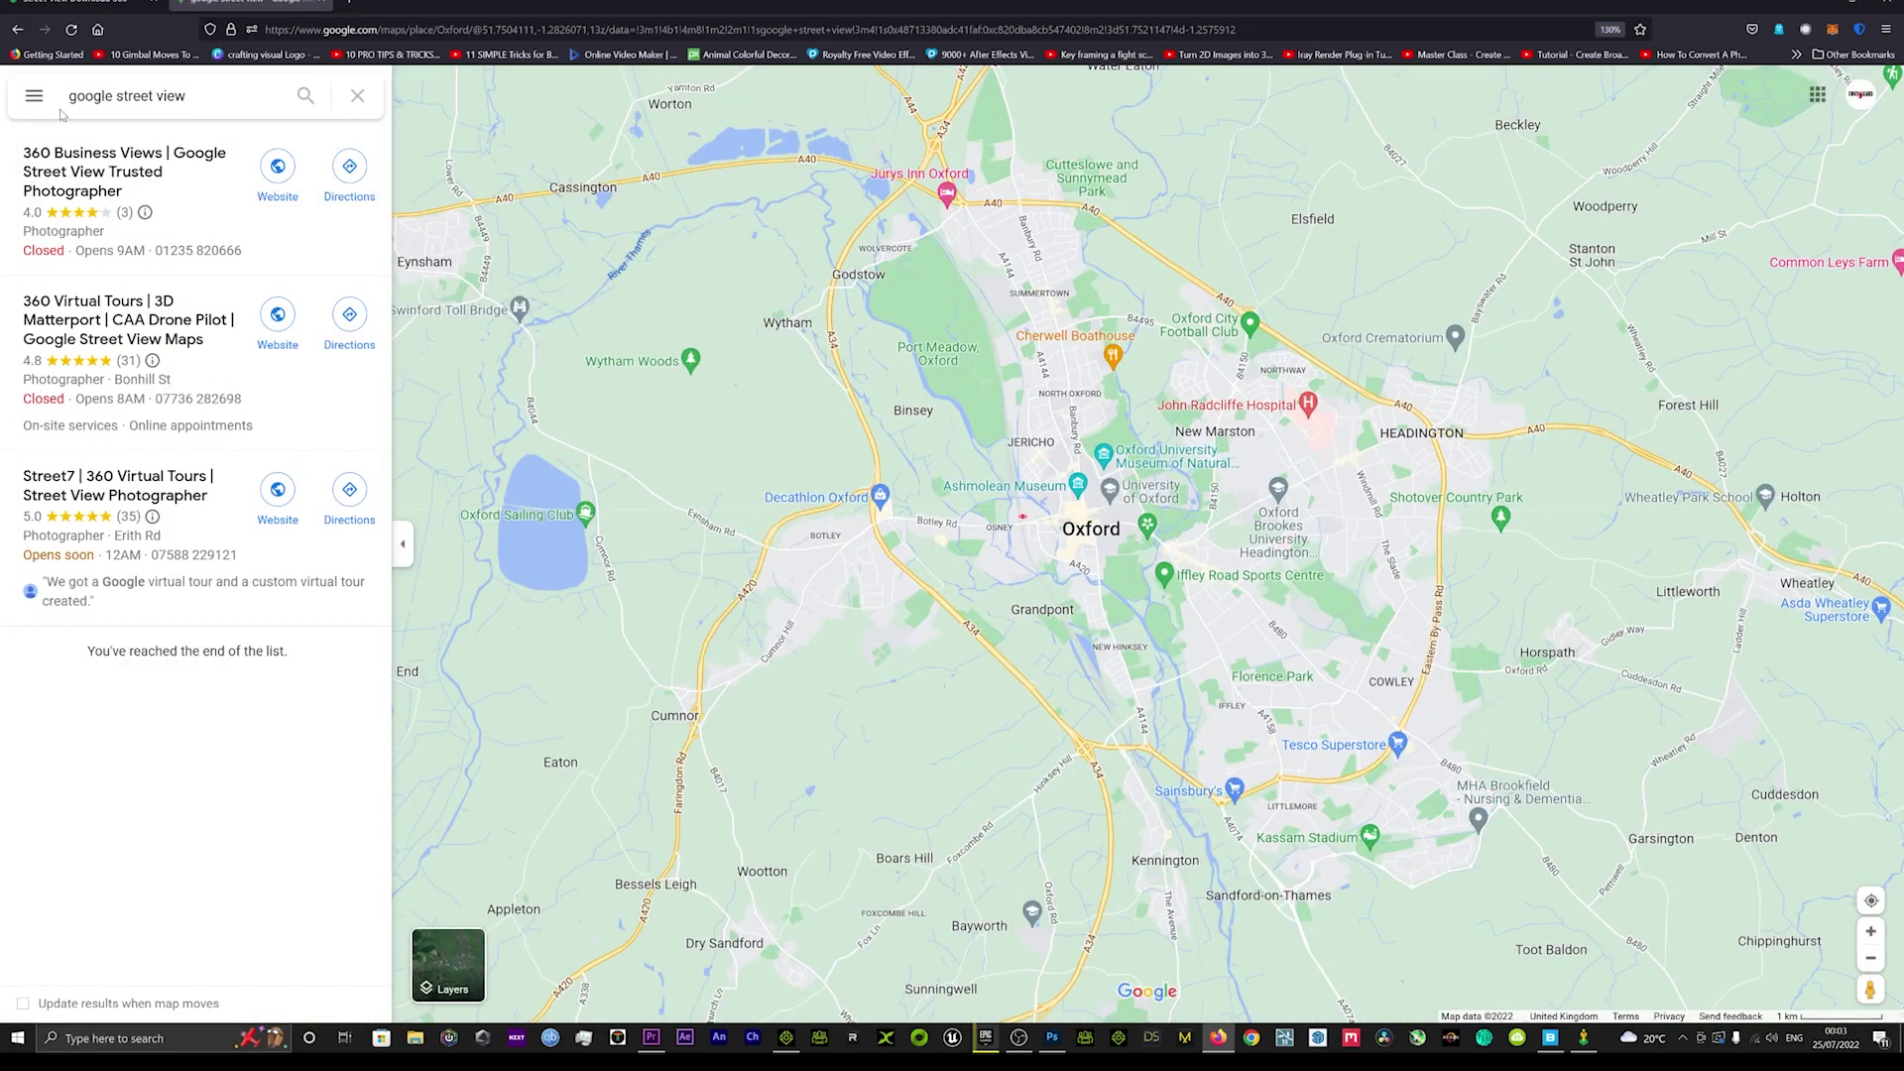
left_click_drag(186, 97, 69, 96)
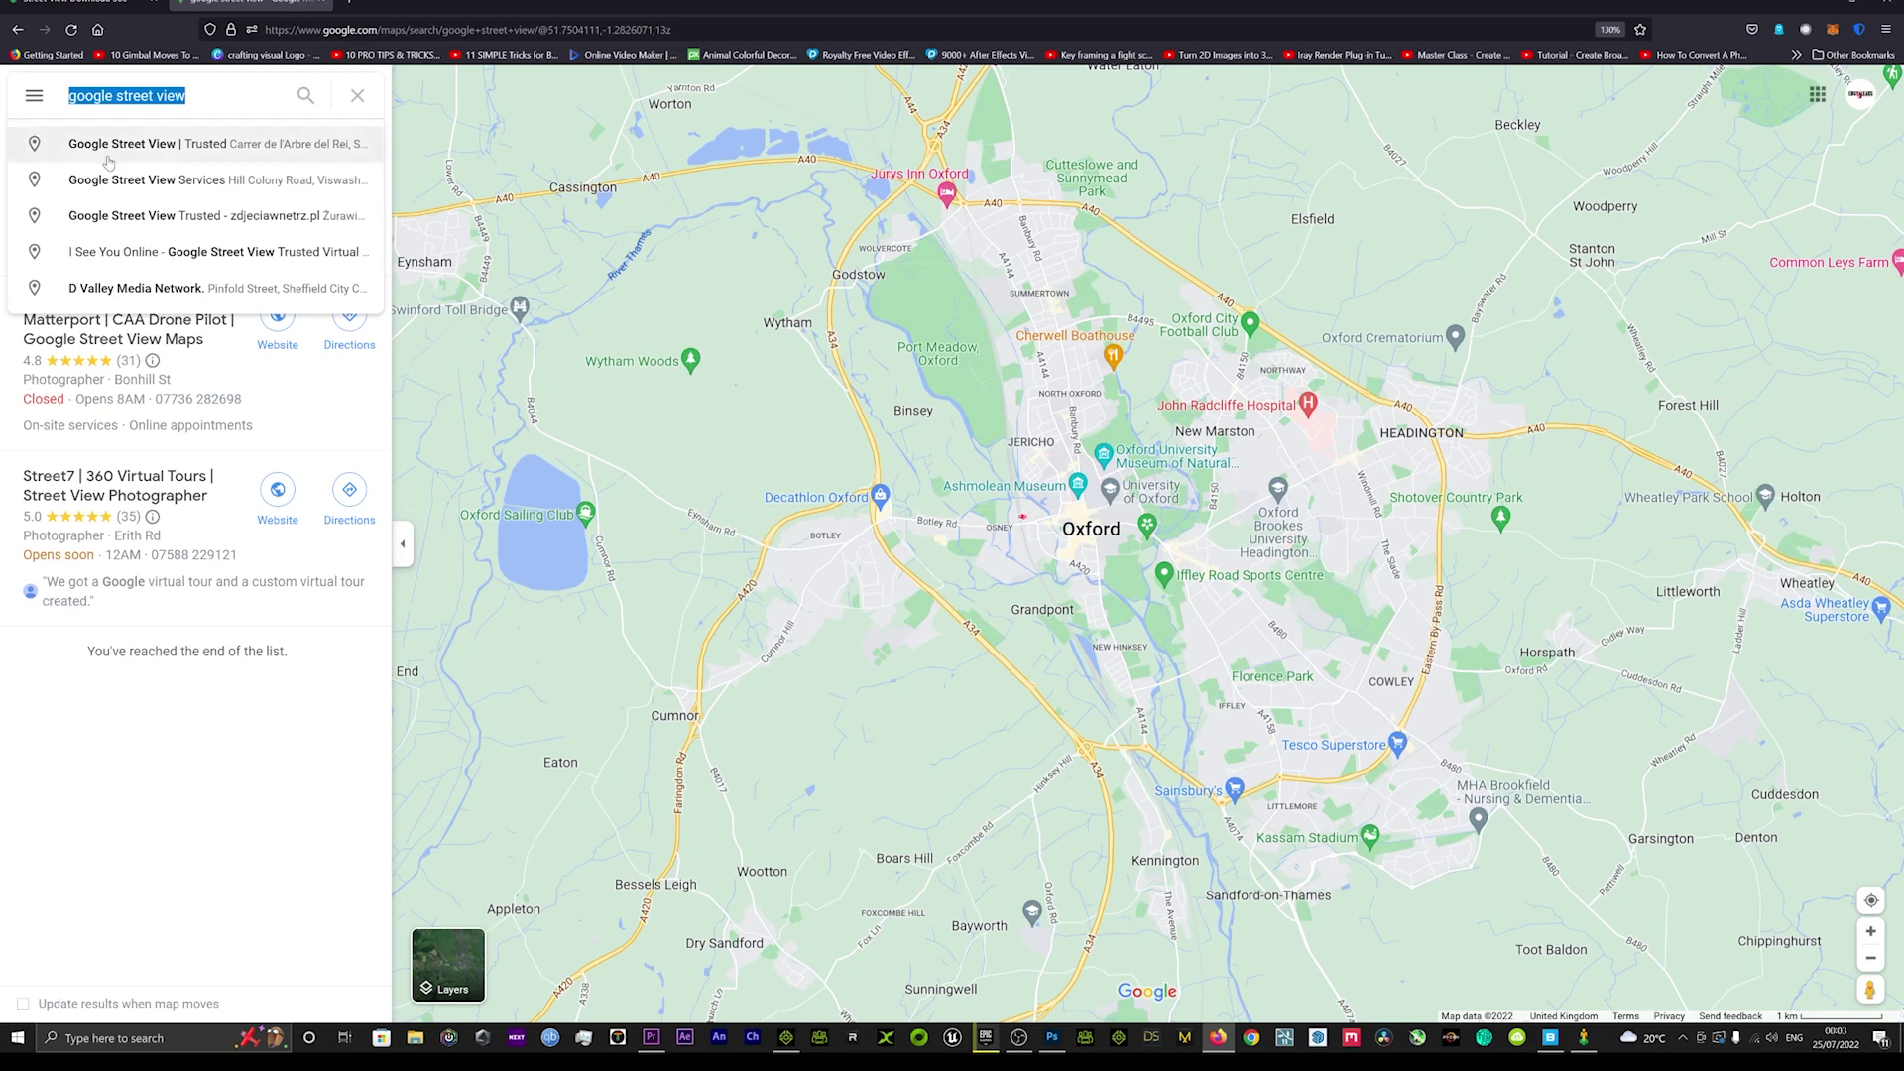
type("area 51")
key("Return")
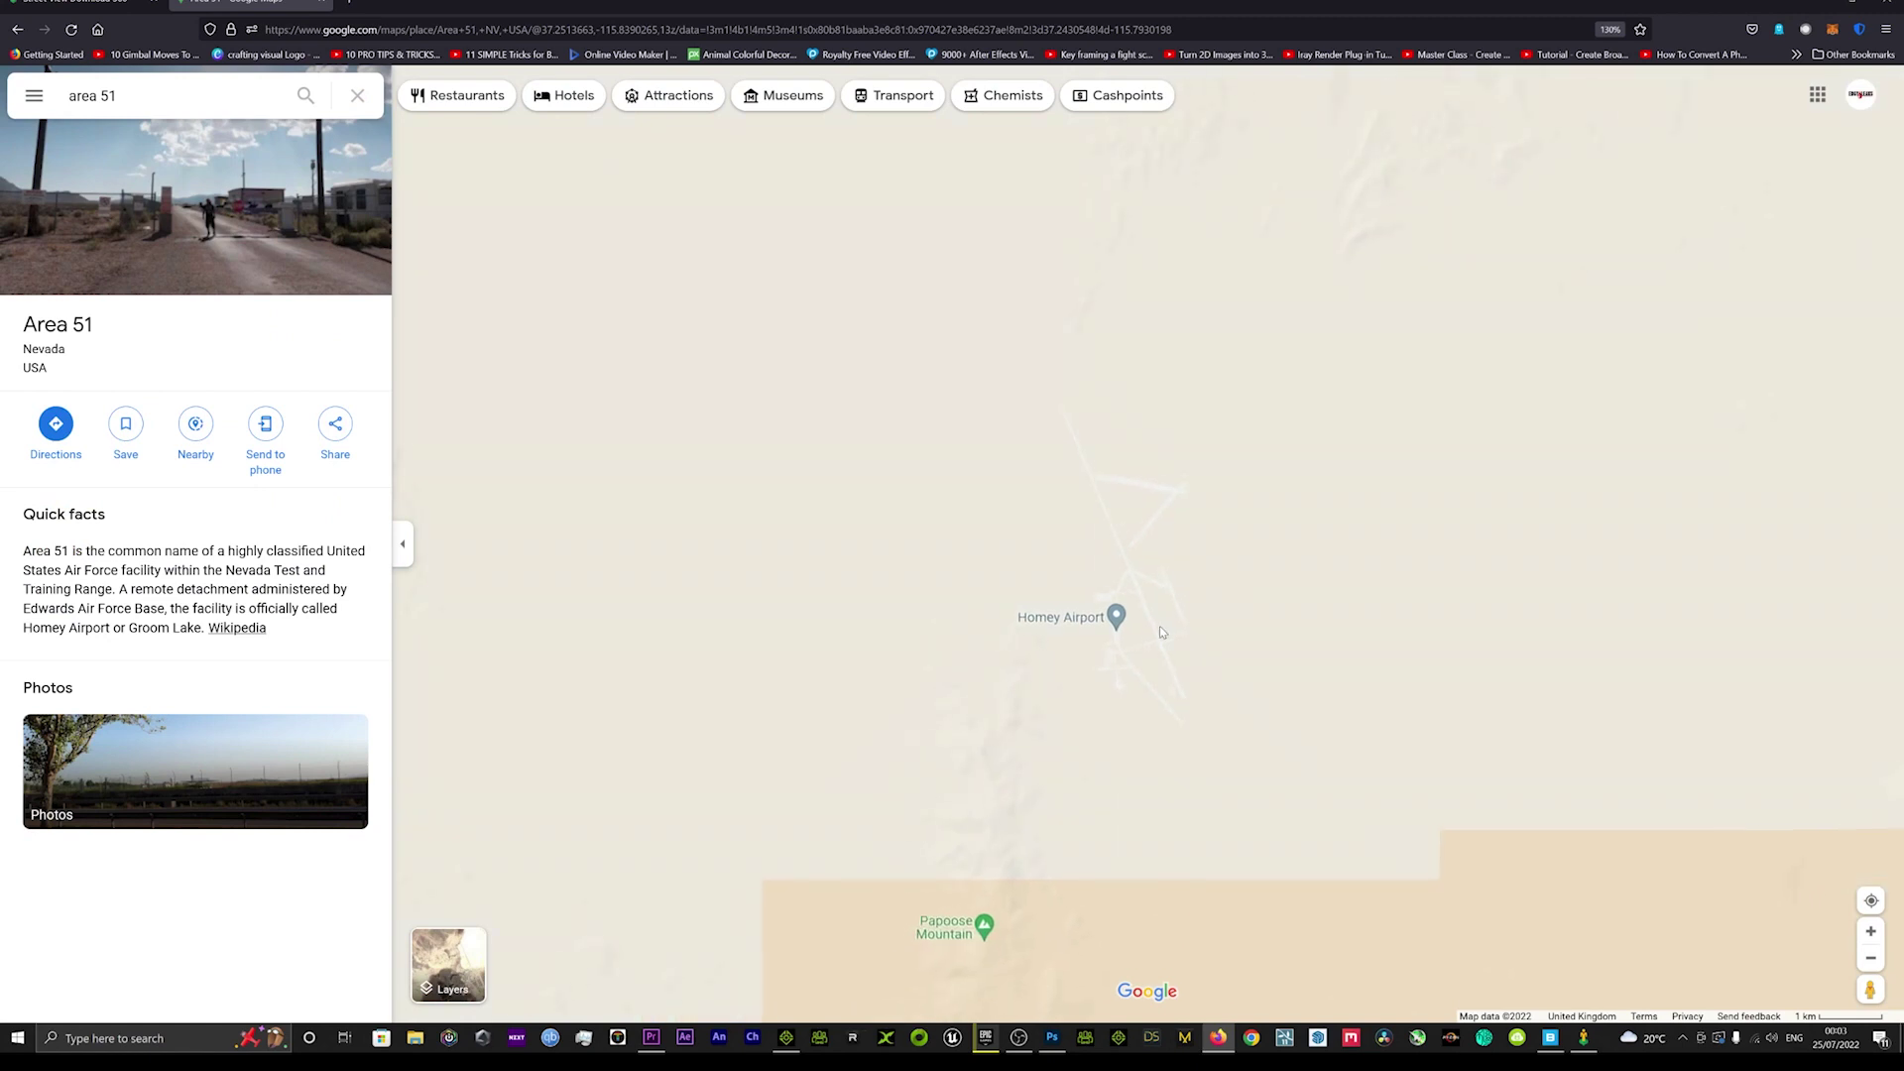
Step: Try dropping the Pegman near Homey Airport to check for Street View coverage
left_click_drag(1871, 982, 1113, 493)
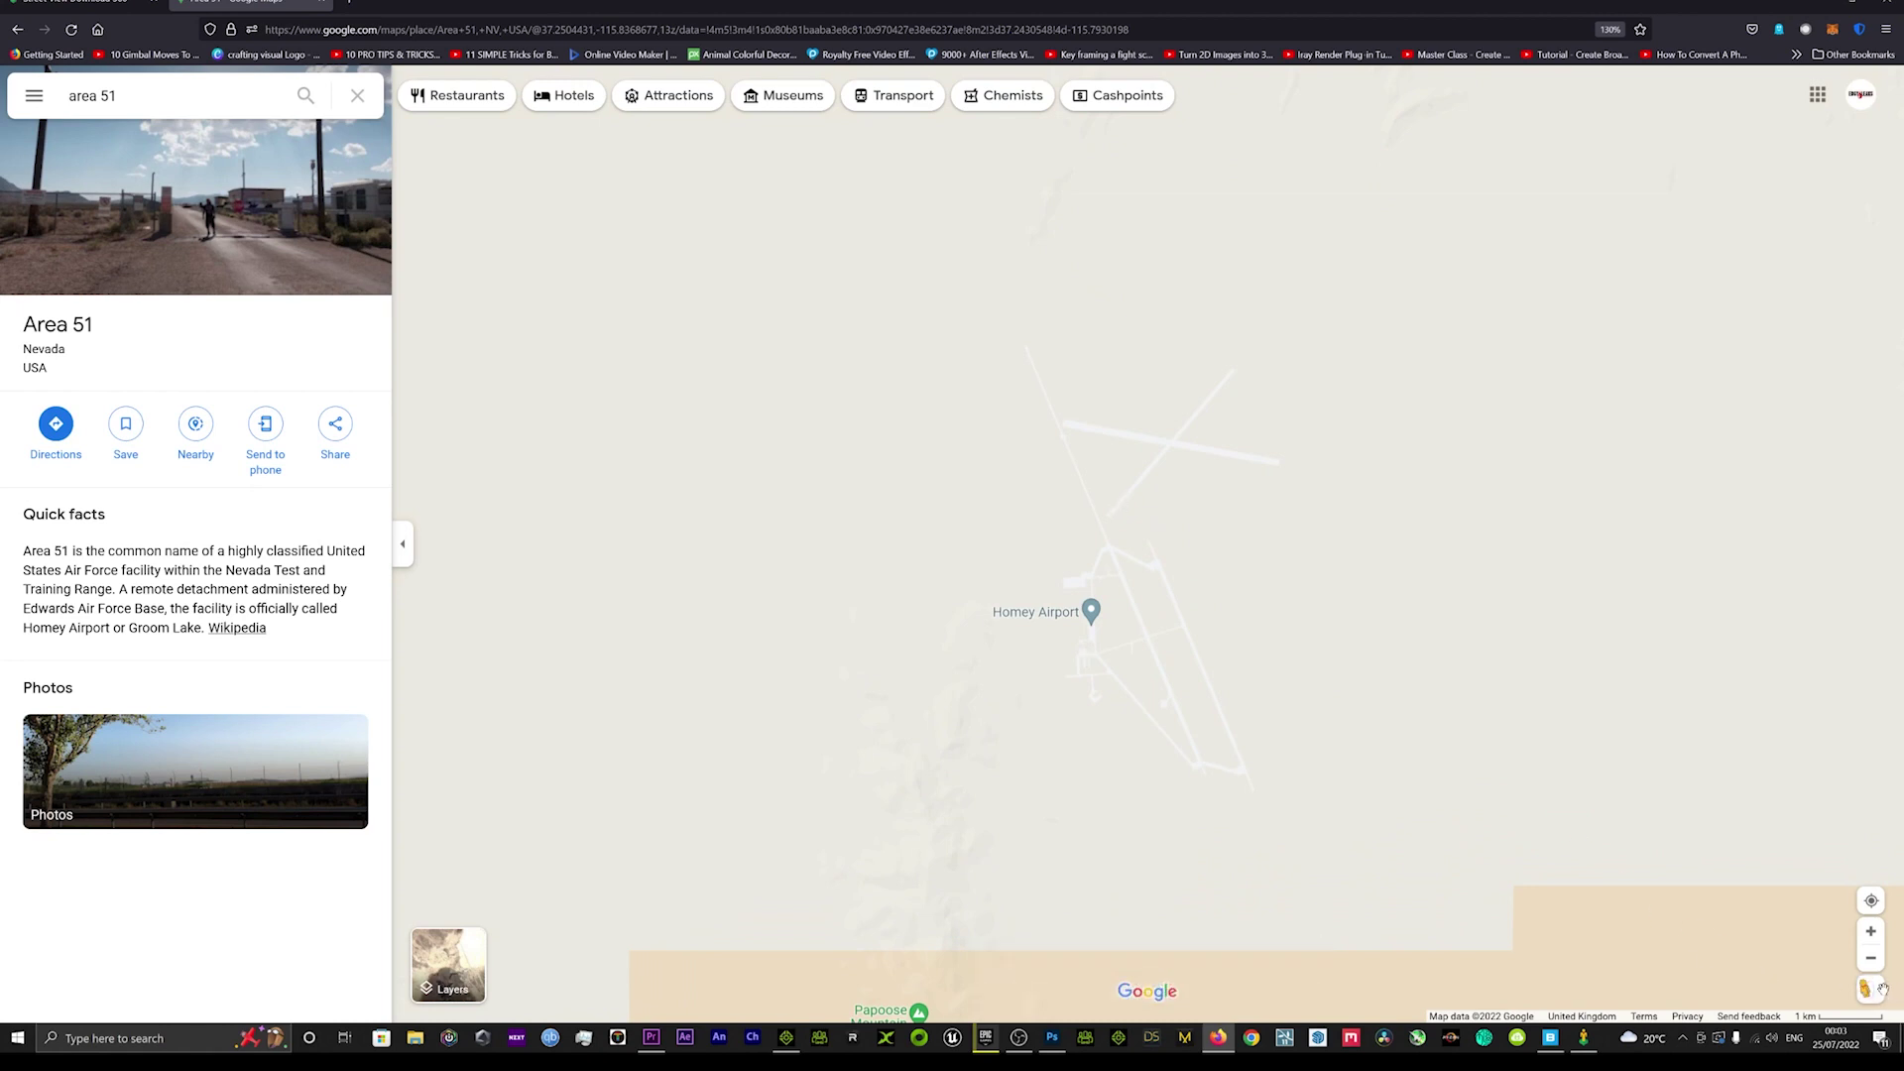
left_click_drag(1881, 989, 1002, 680)
left_click_drag(1869, 989, 1748, 829)
left_click_drag(1869, 988, 1148, 516)
Step: Search for 'new york' and zoom in on Manhattan
left_click(92, 95)
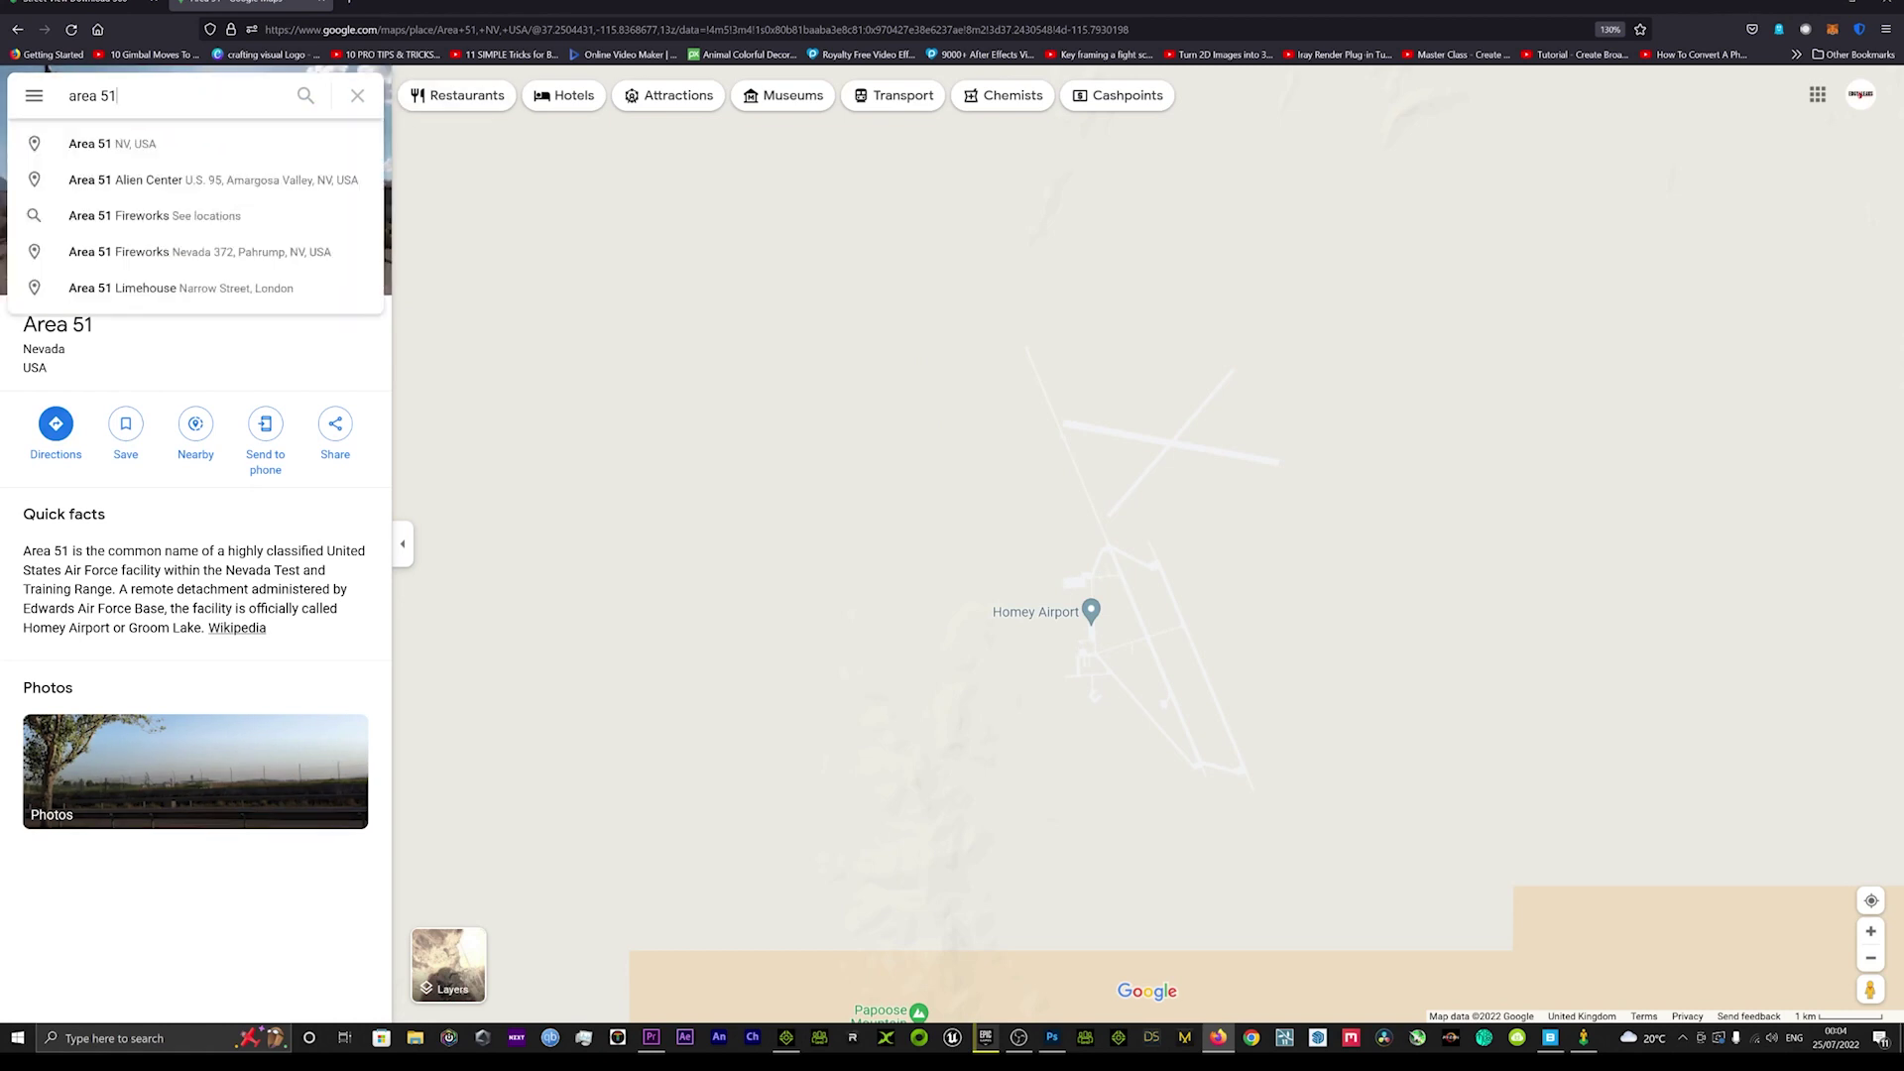
type("new york")
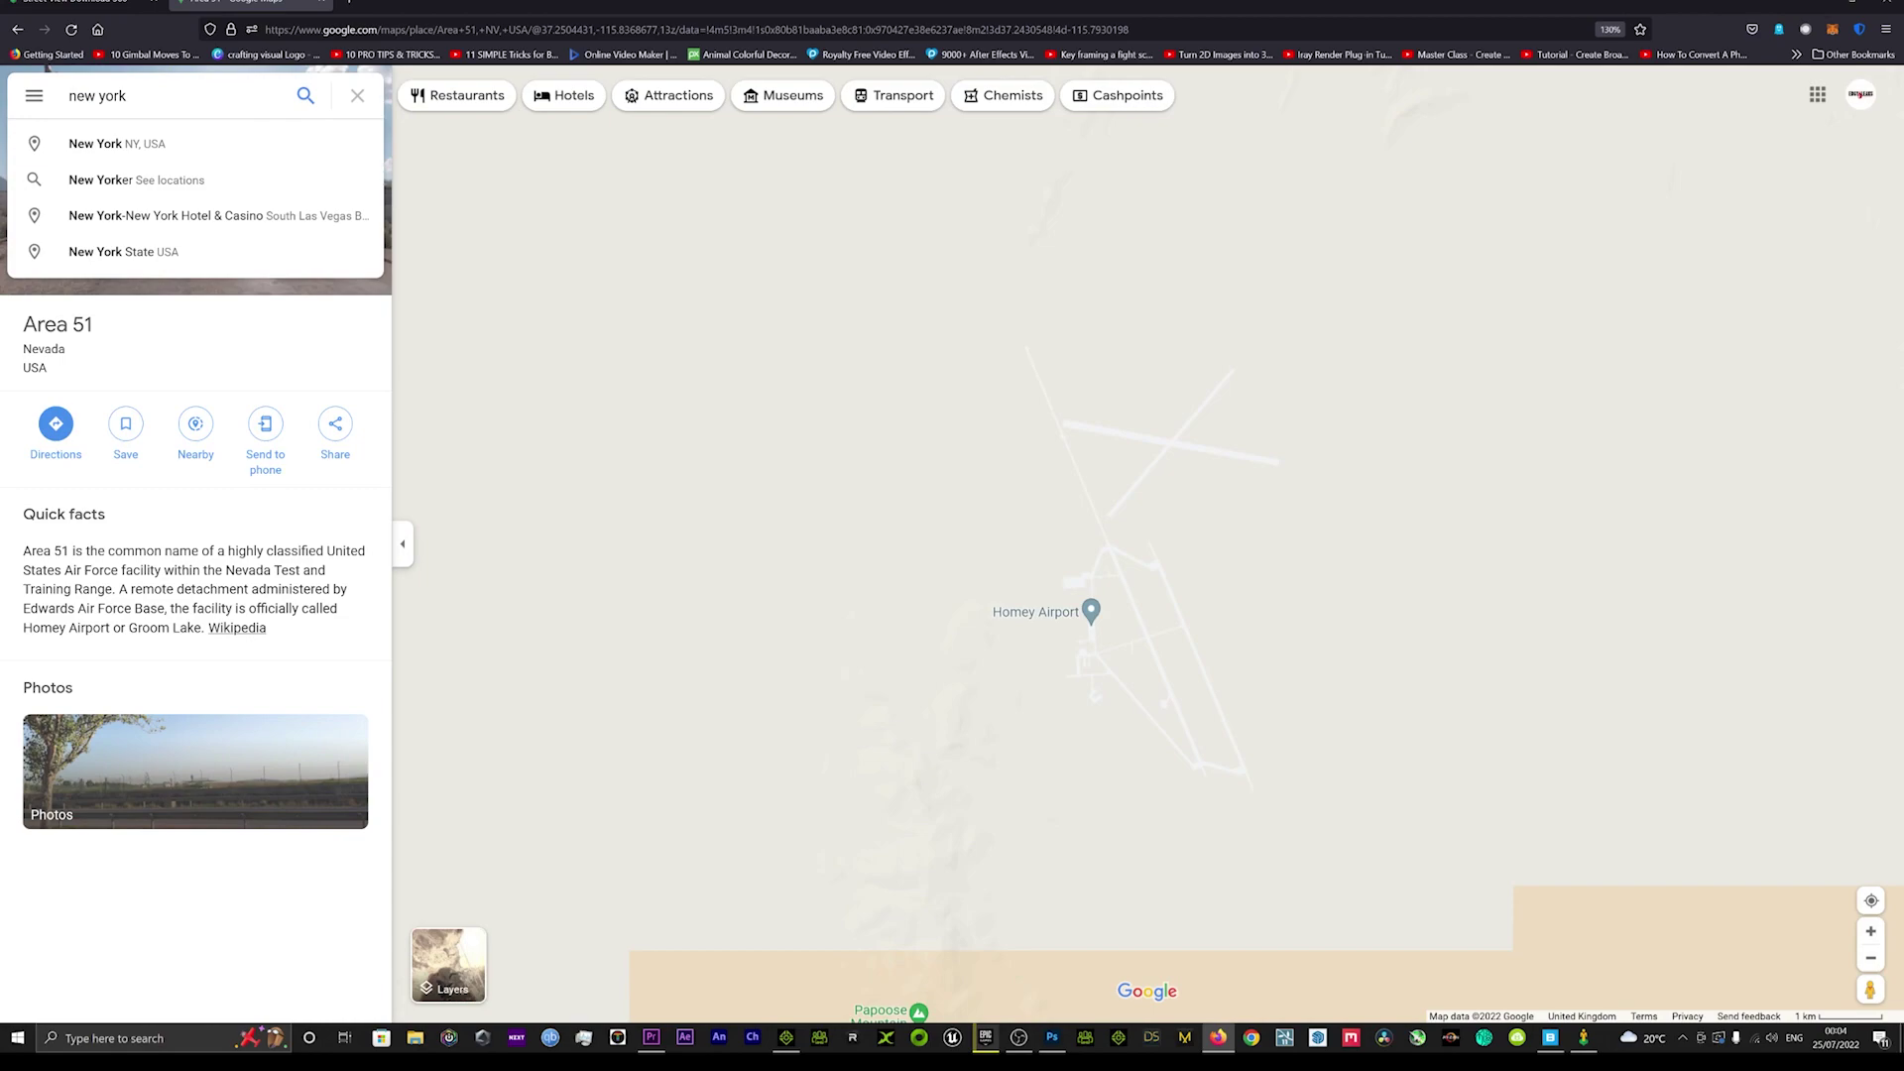
key("Return")
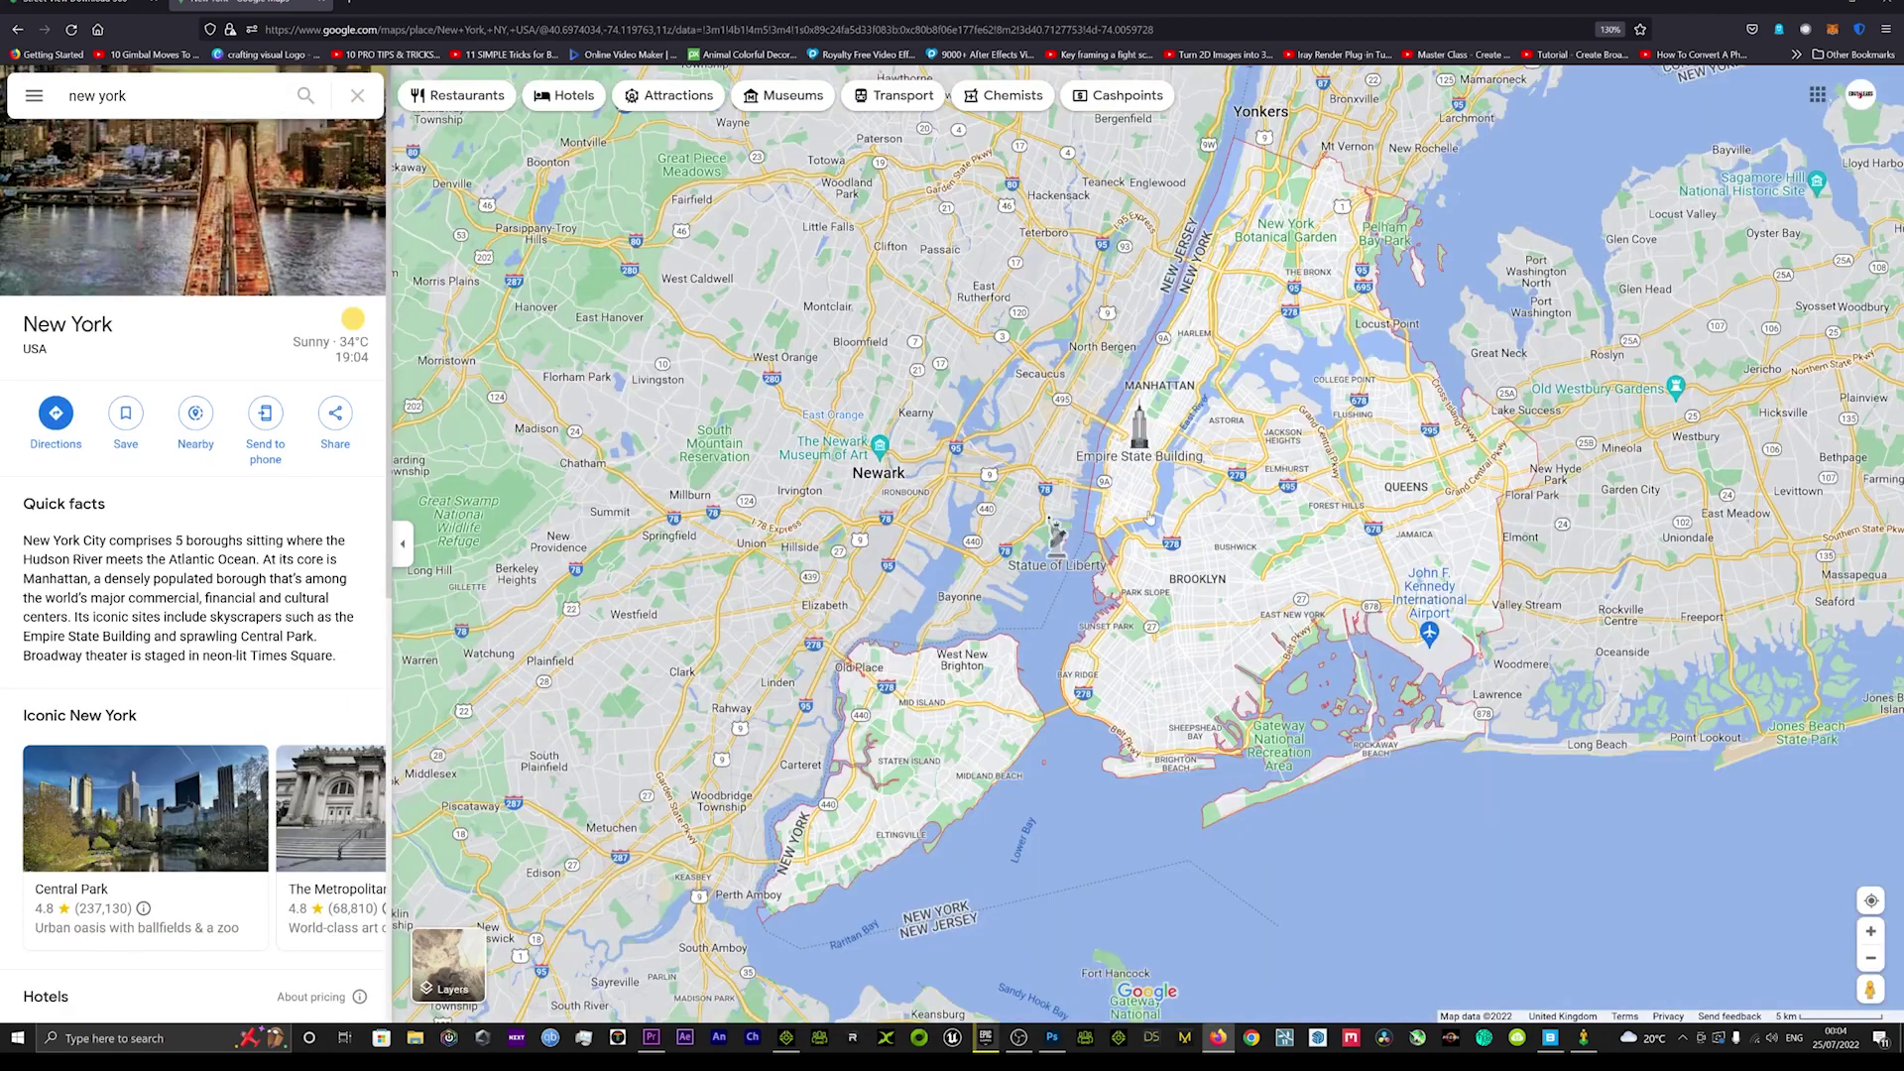
scroll(1012, 451, "up", 1)
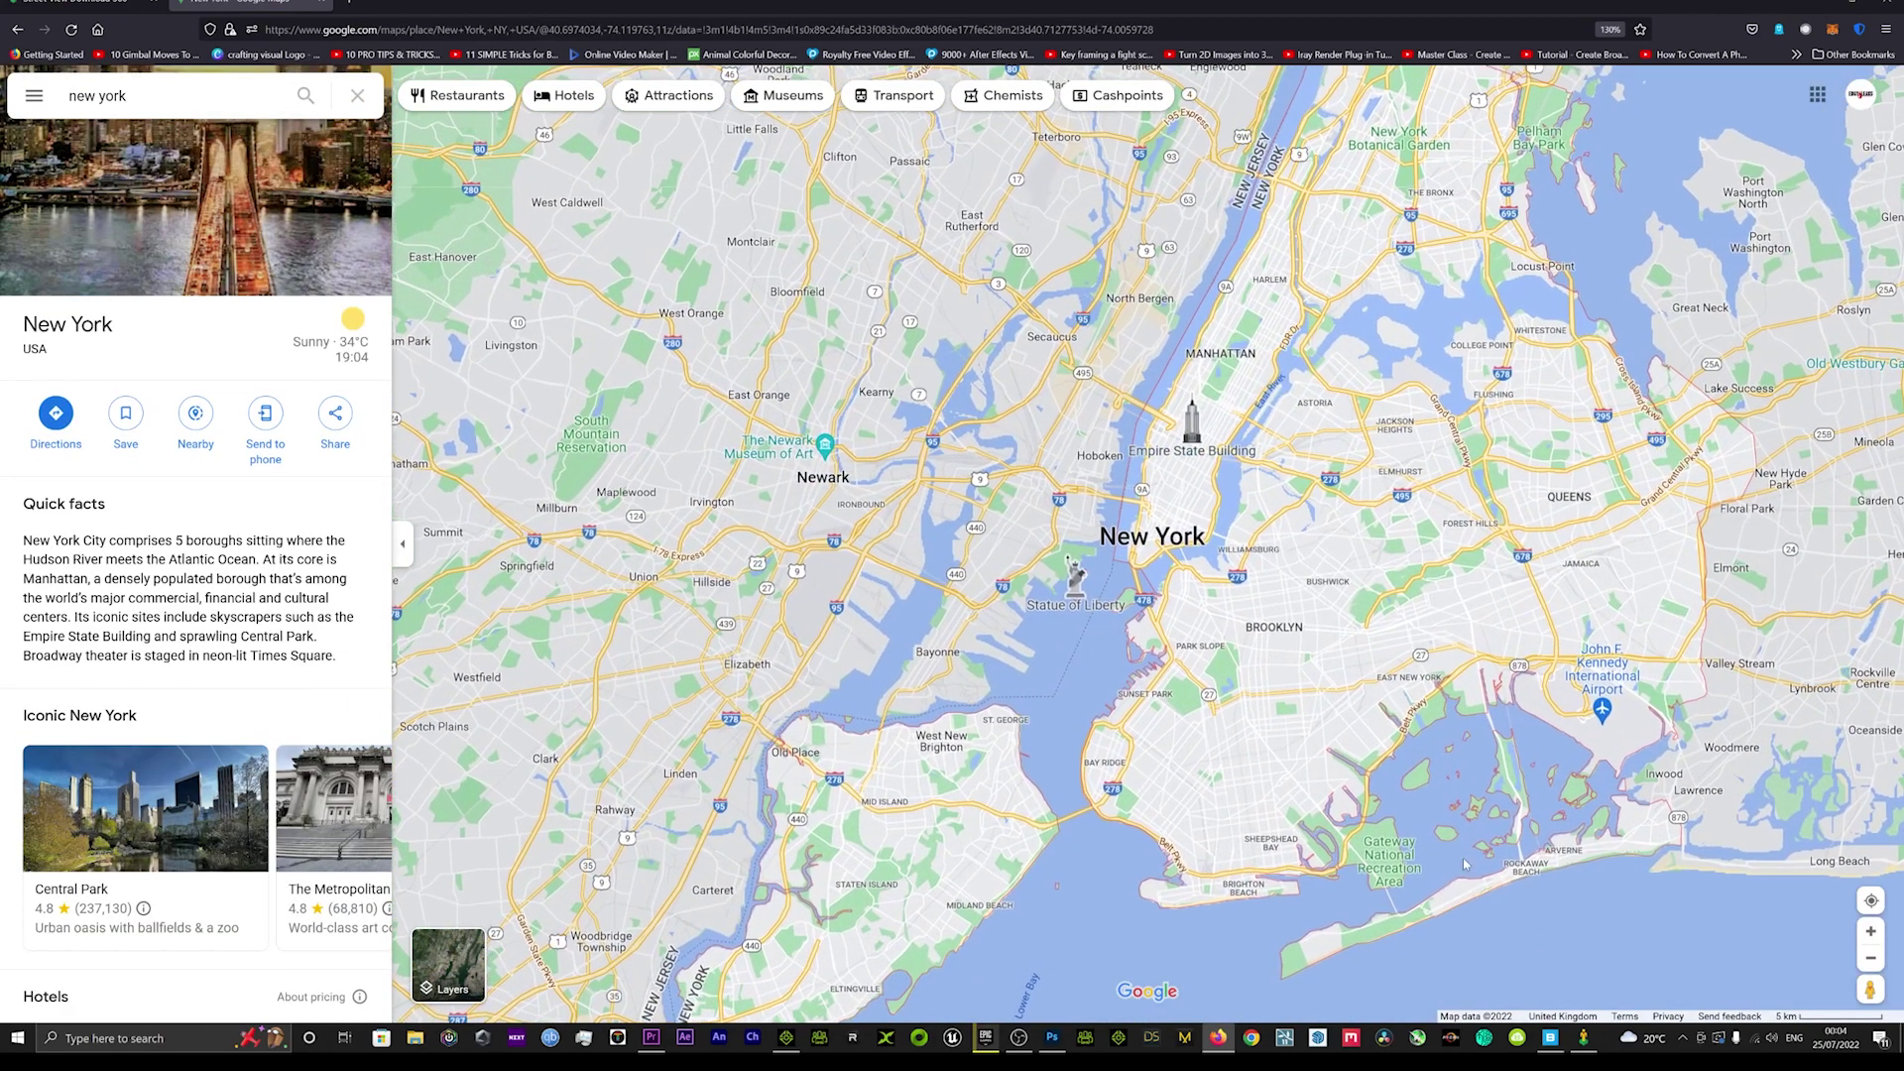
scroll(1002, 504, "up", 6)
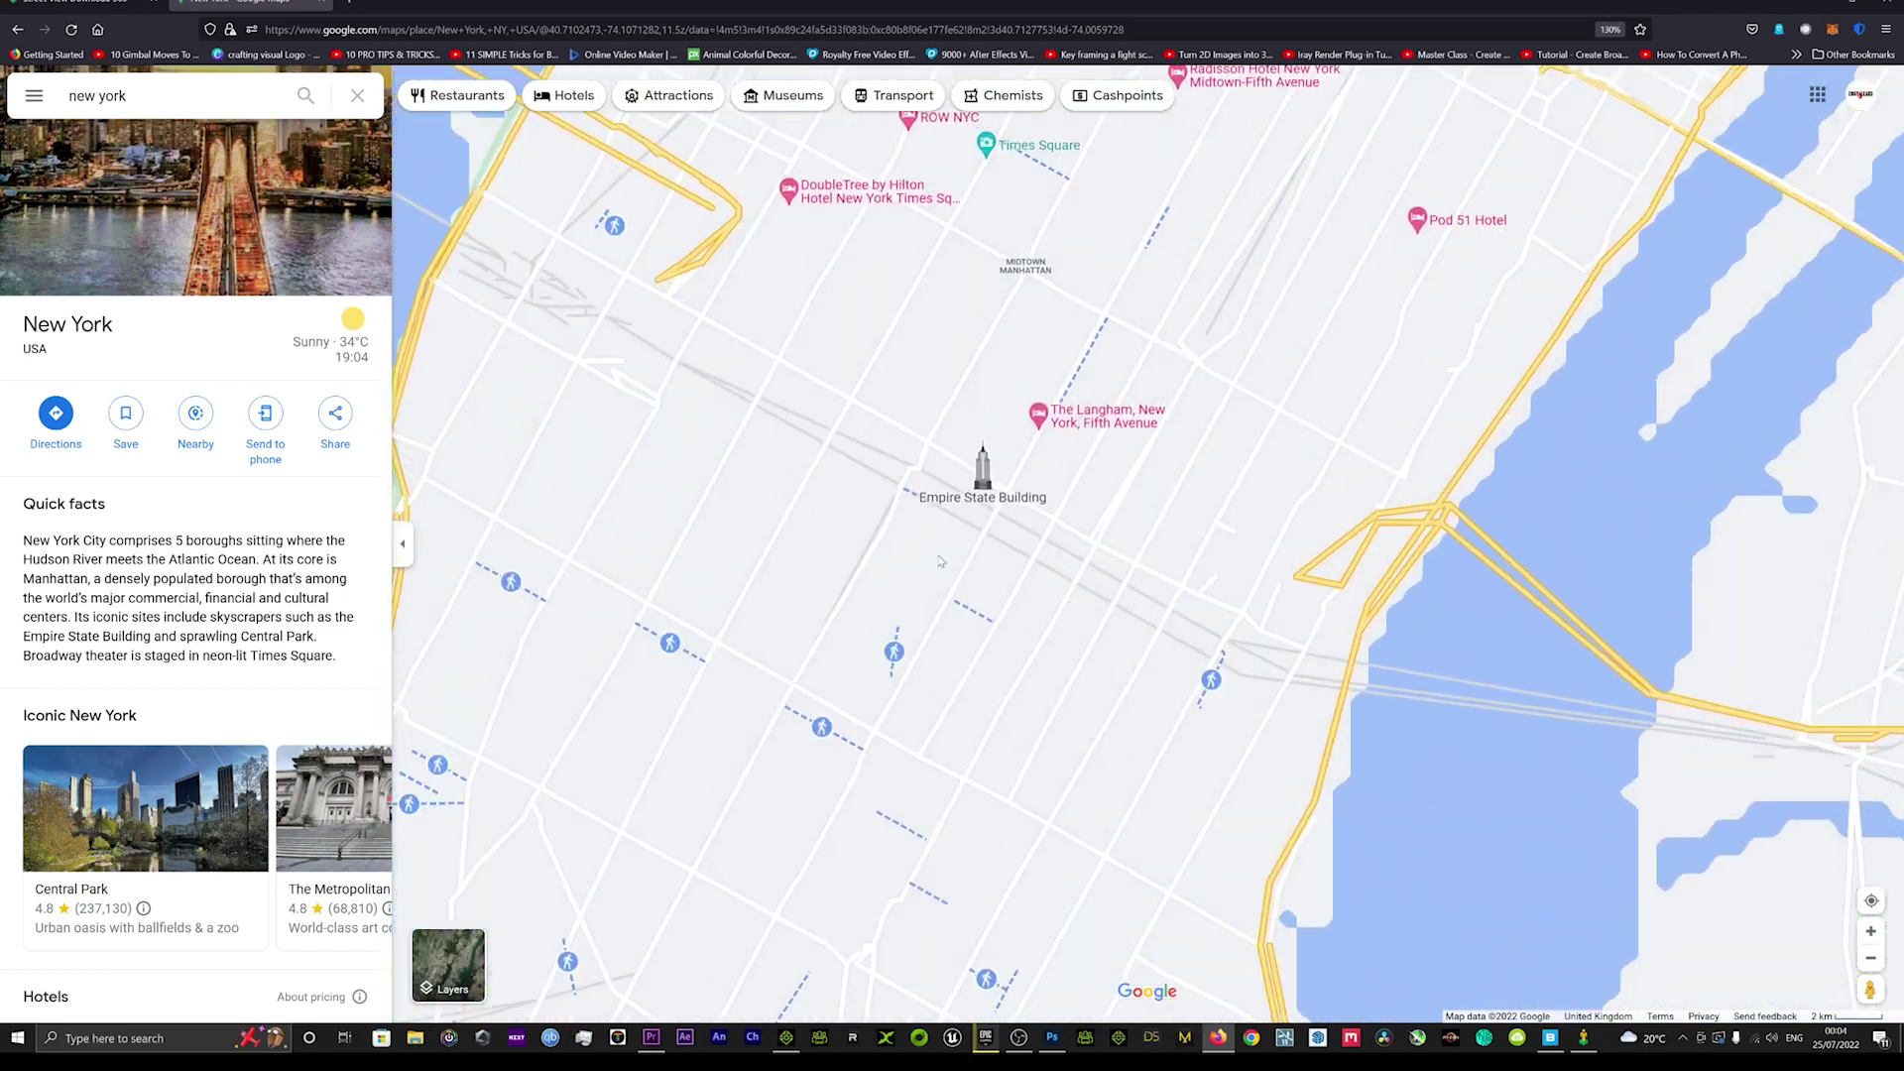
scroll(1001, 503, "up", 4)
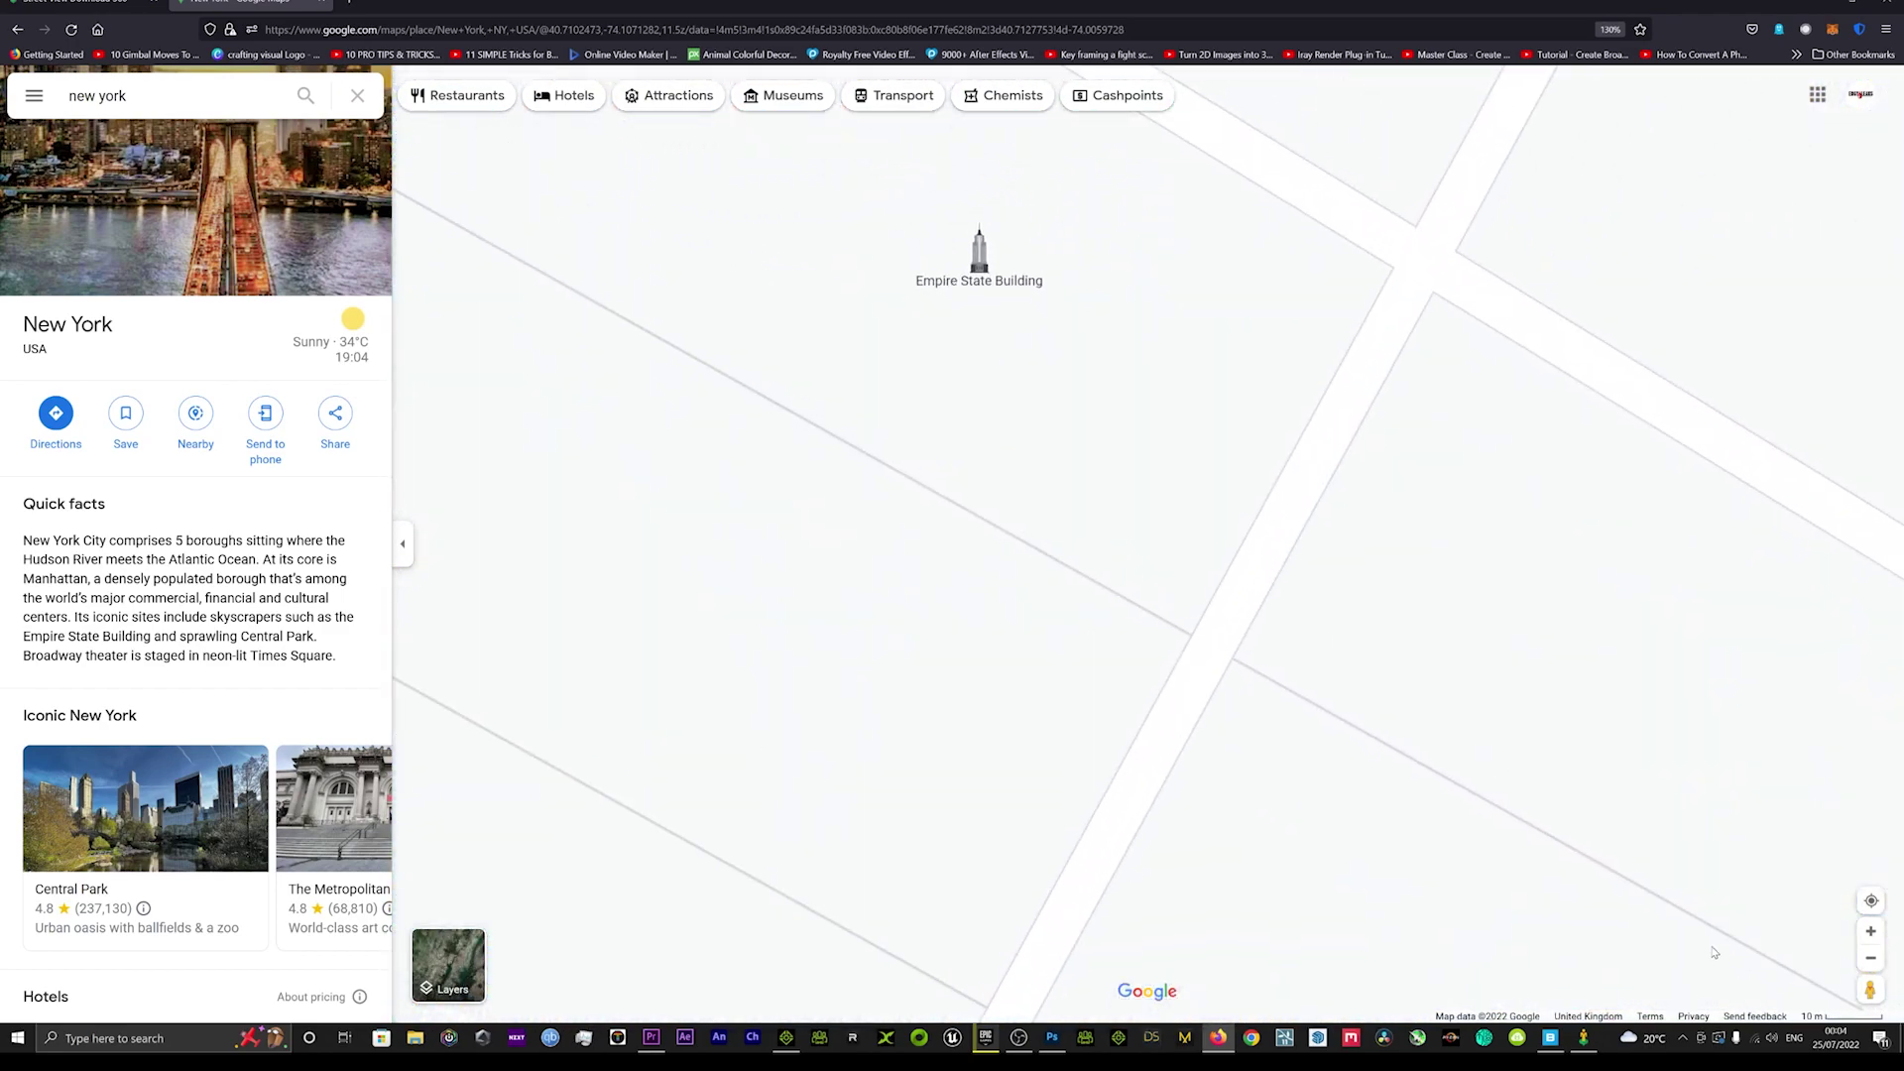
Step: View the Empire State Building in Street View, then return to the New York map
left_click_drag(1868, 991, 978, 212)
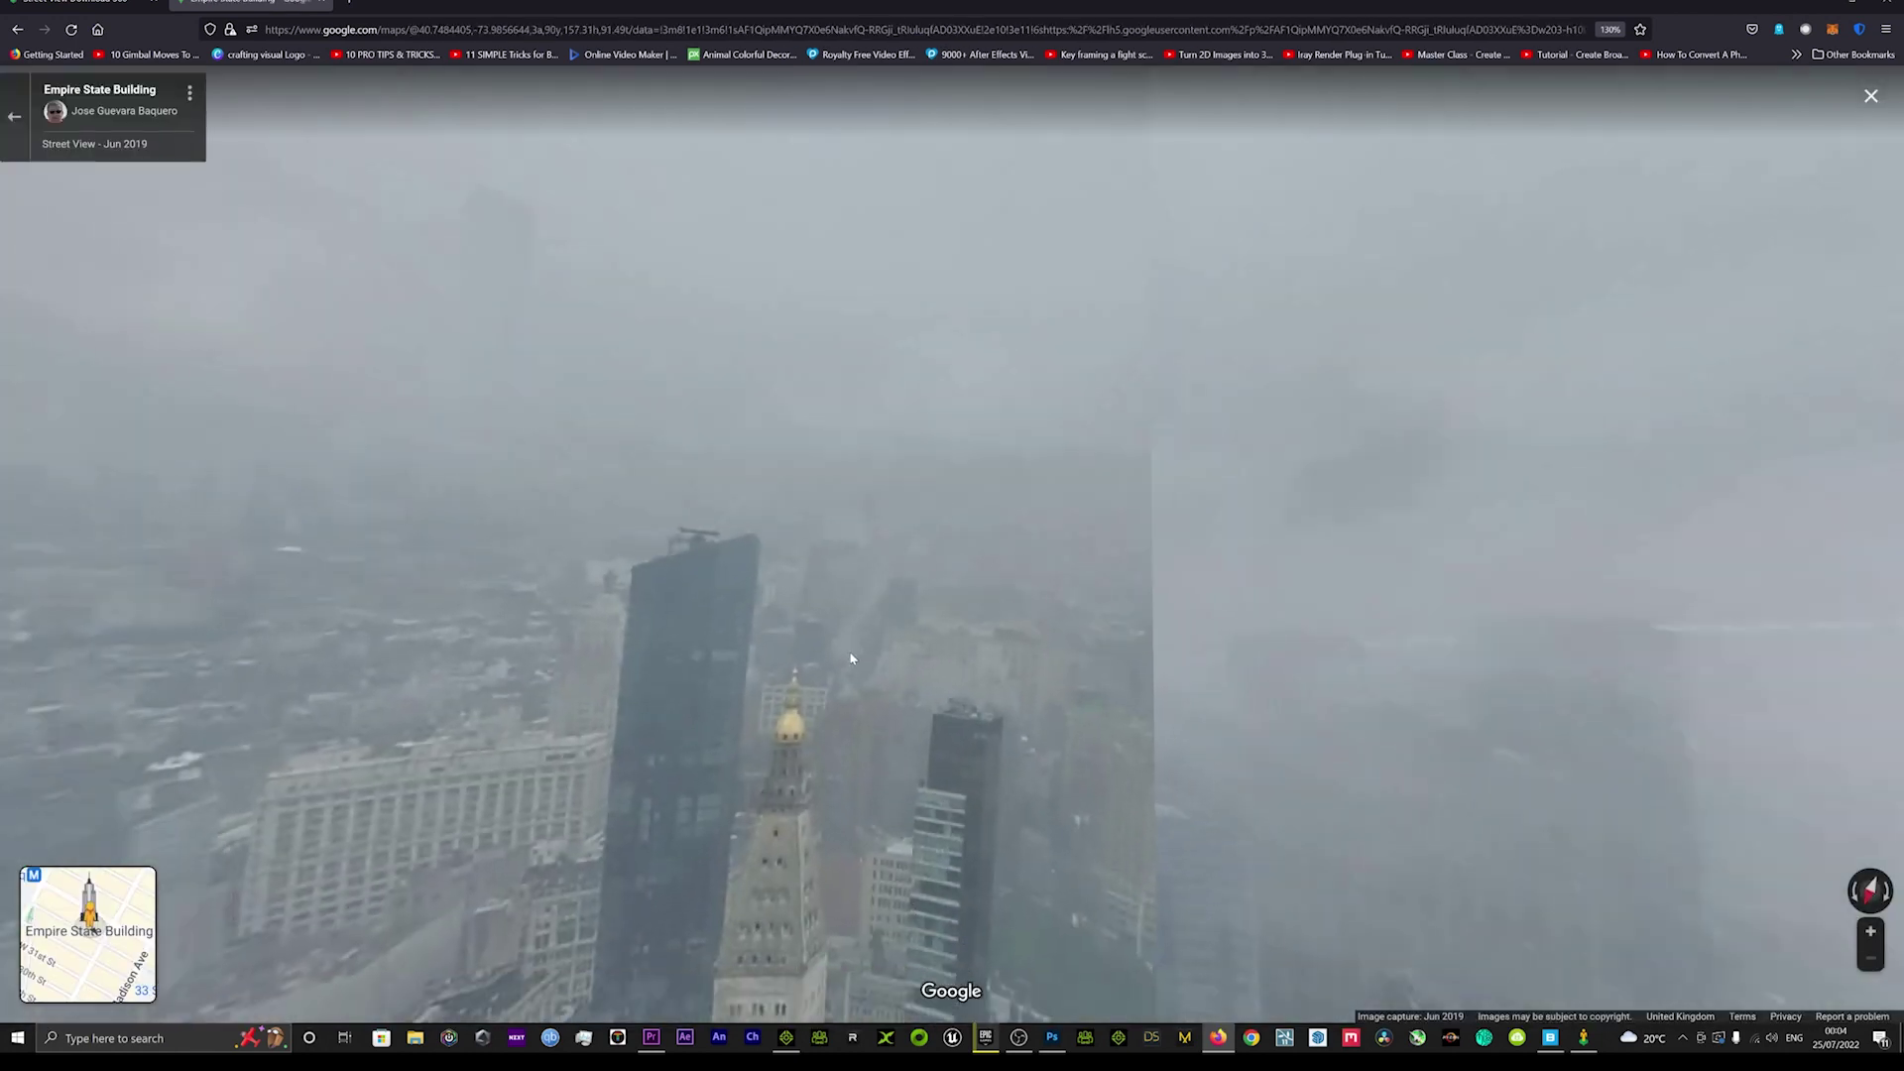
left_click_drag(863, 736, 944, 623)
scroll(945, 623, "up", 3)
scroll(944, 623, "down", 2)
scroll(943, 629, "down", 2)
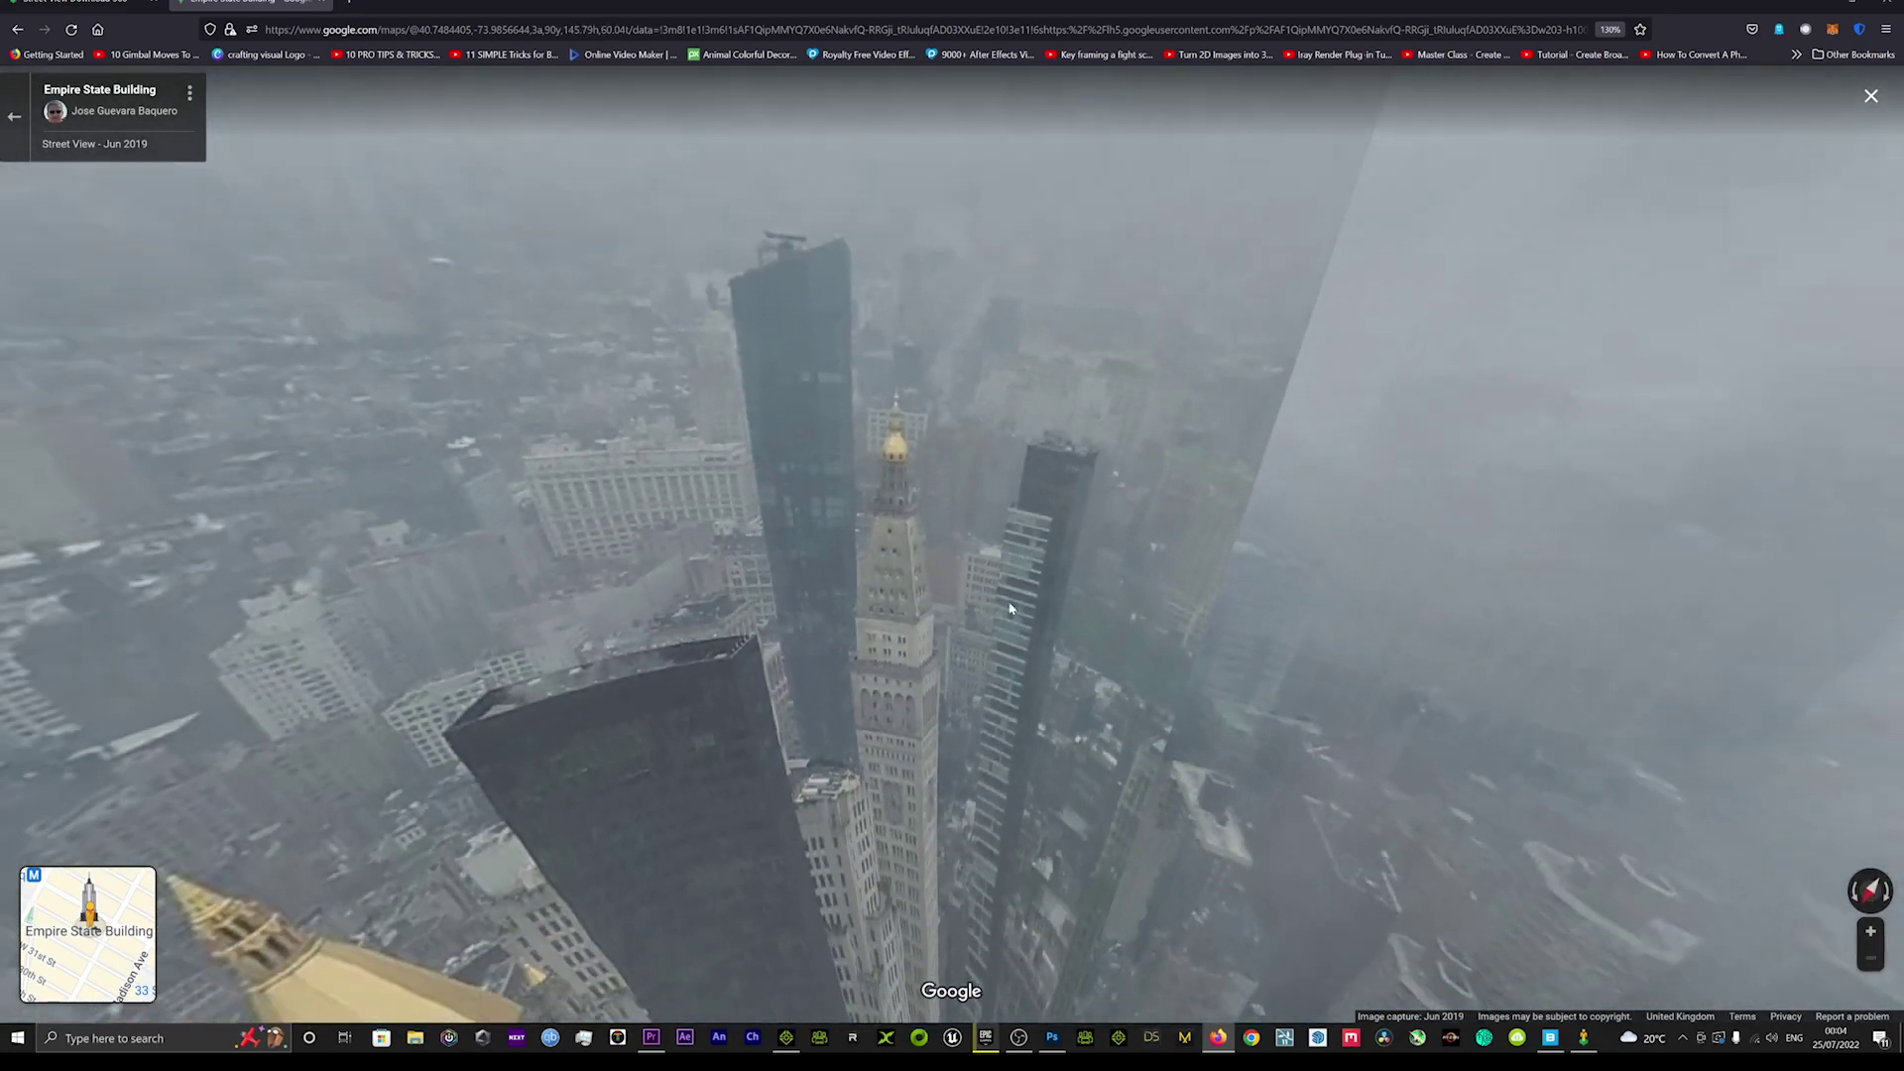
left_click(19, 30)
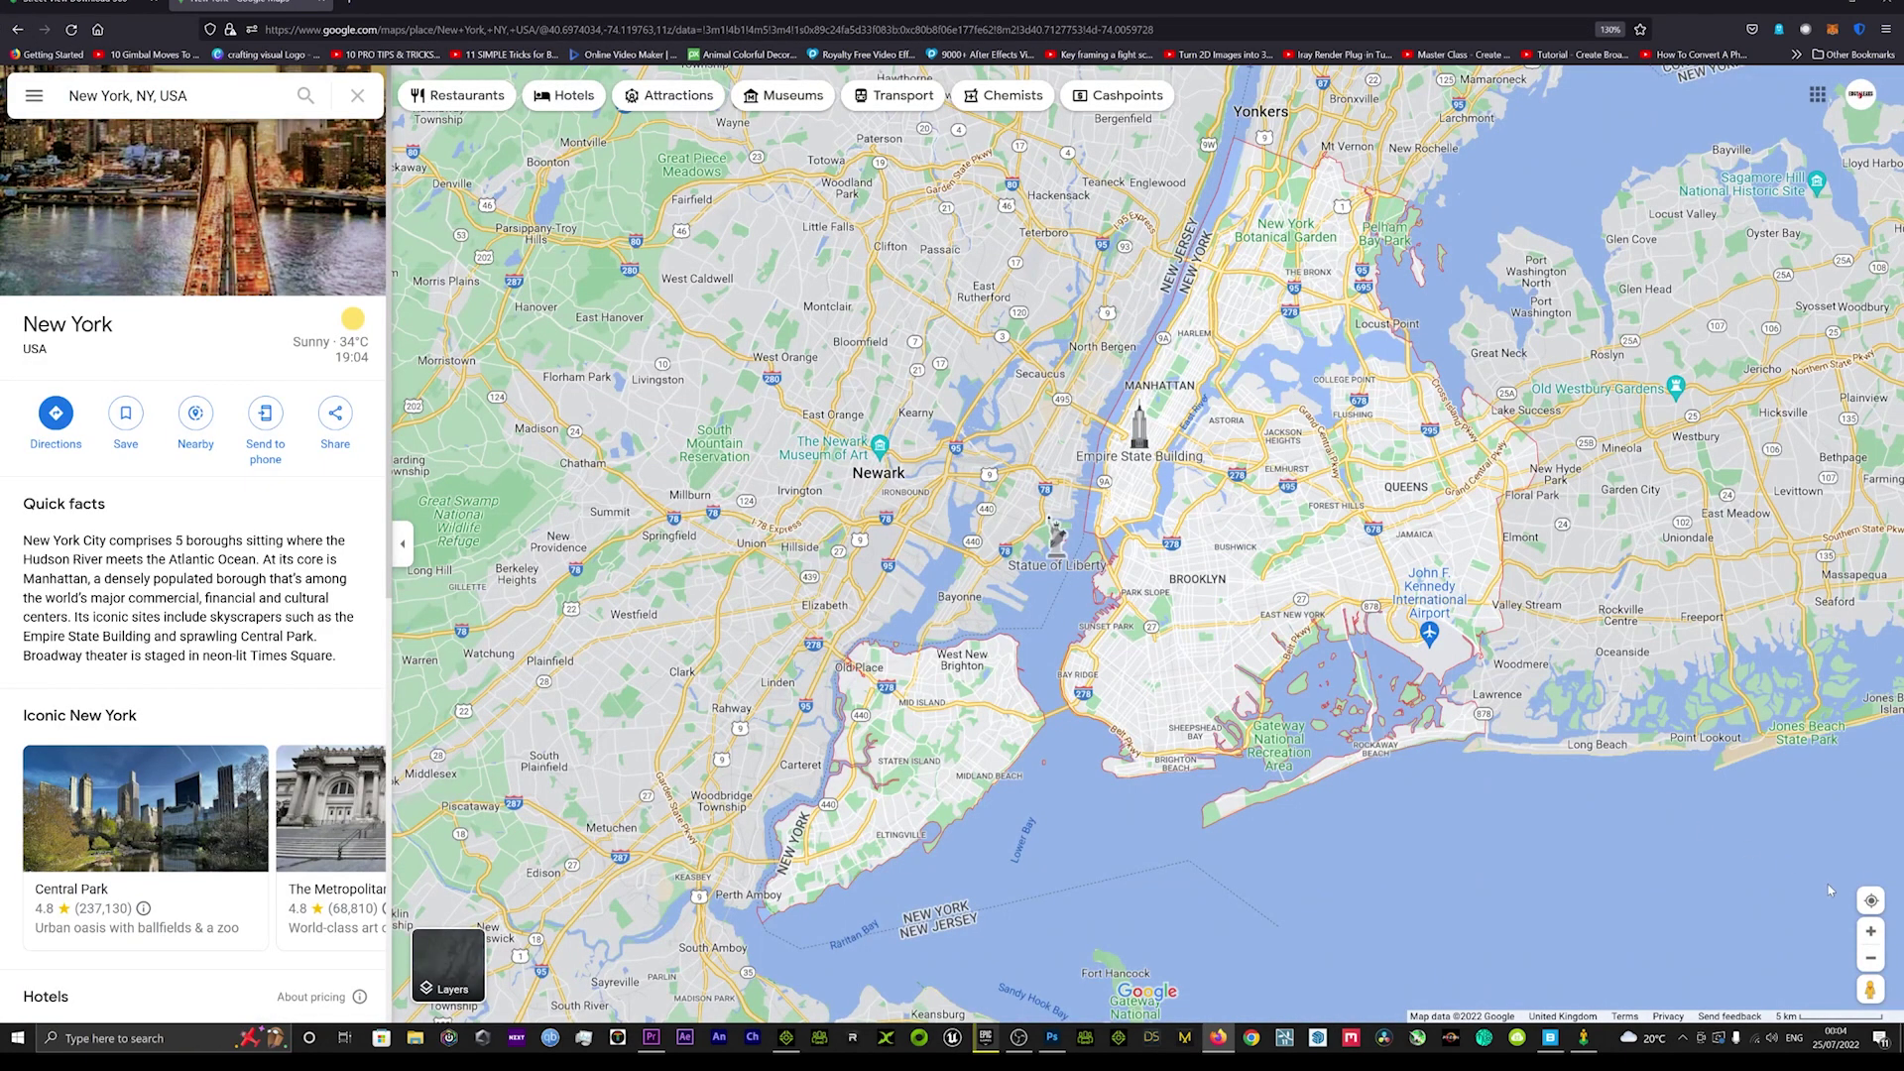
left_click_drag(1332, 547, 1096, 439)
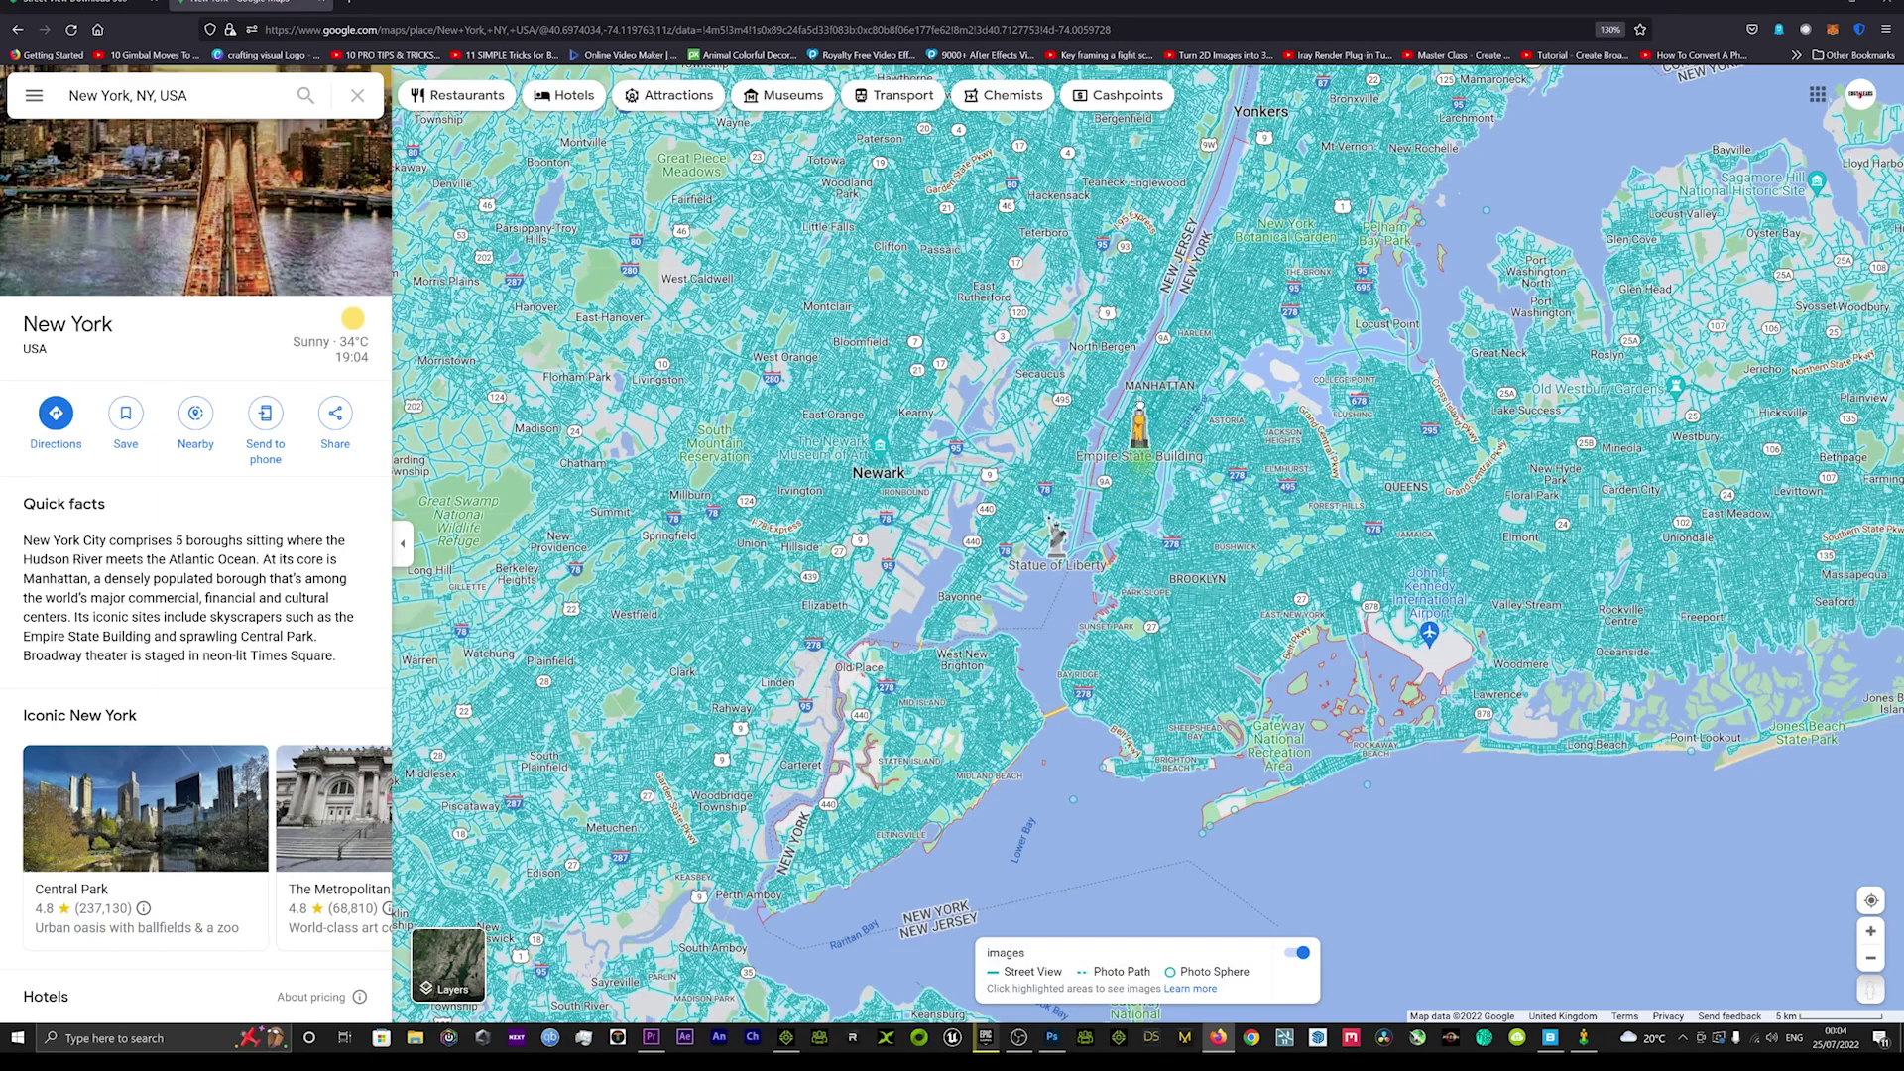
left_click_drag(1140, 428, 1140, 431)
left_click_drag(1091, 496, 149, 516)
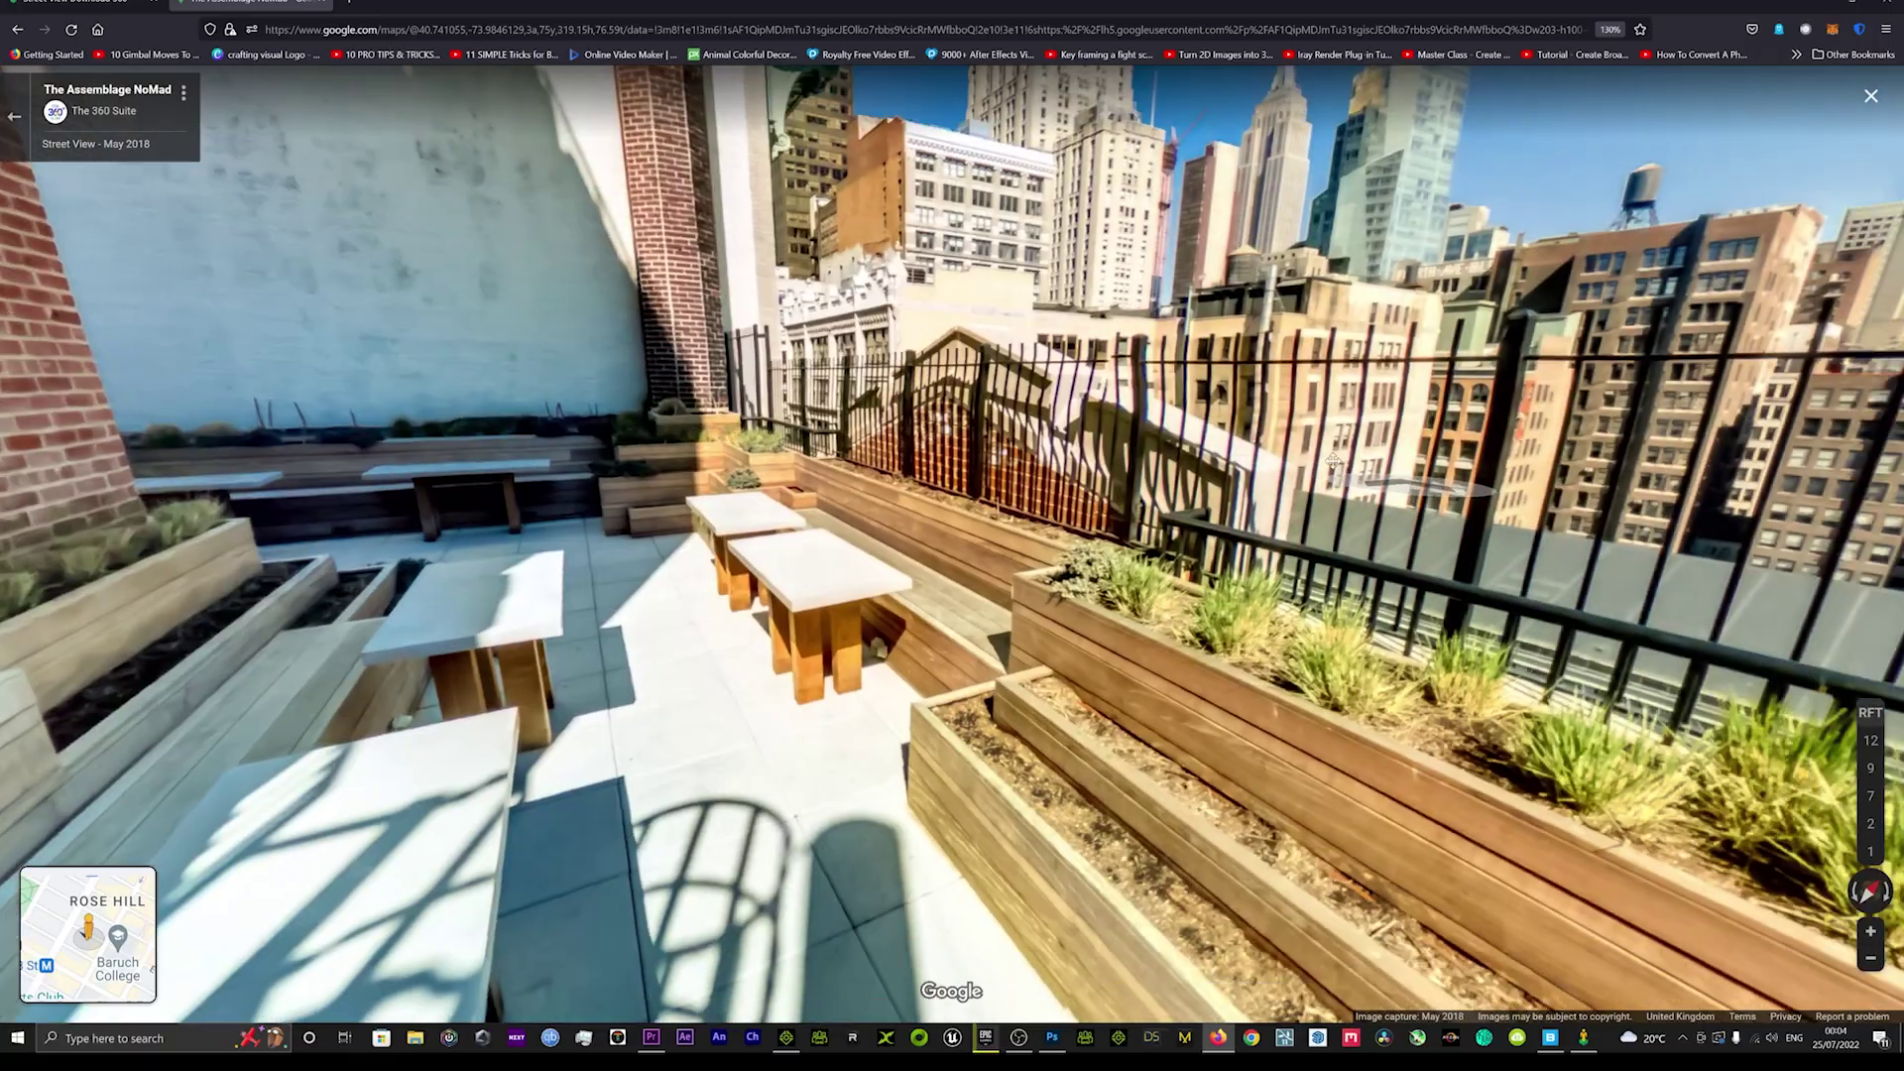
mouse_move(1438, 417)
left_mouse_down()
mouse_move(953, 404)
mouse_move(1547, 491)
mouse_move(824, 452)
mouse_move(1428, 417)
left_mouse_up()
left_click_drag(734, 287, 811, 285)
scroll(812, 285, "up", 5)
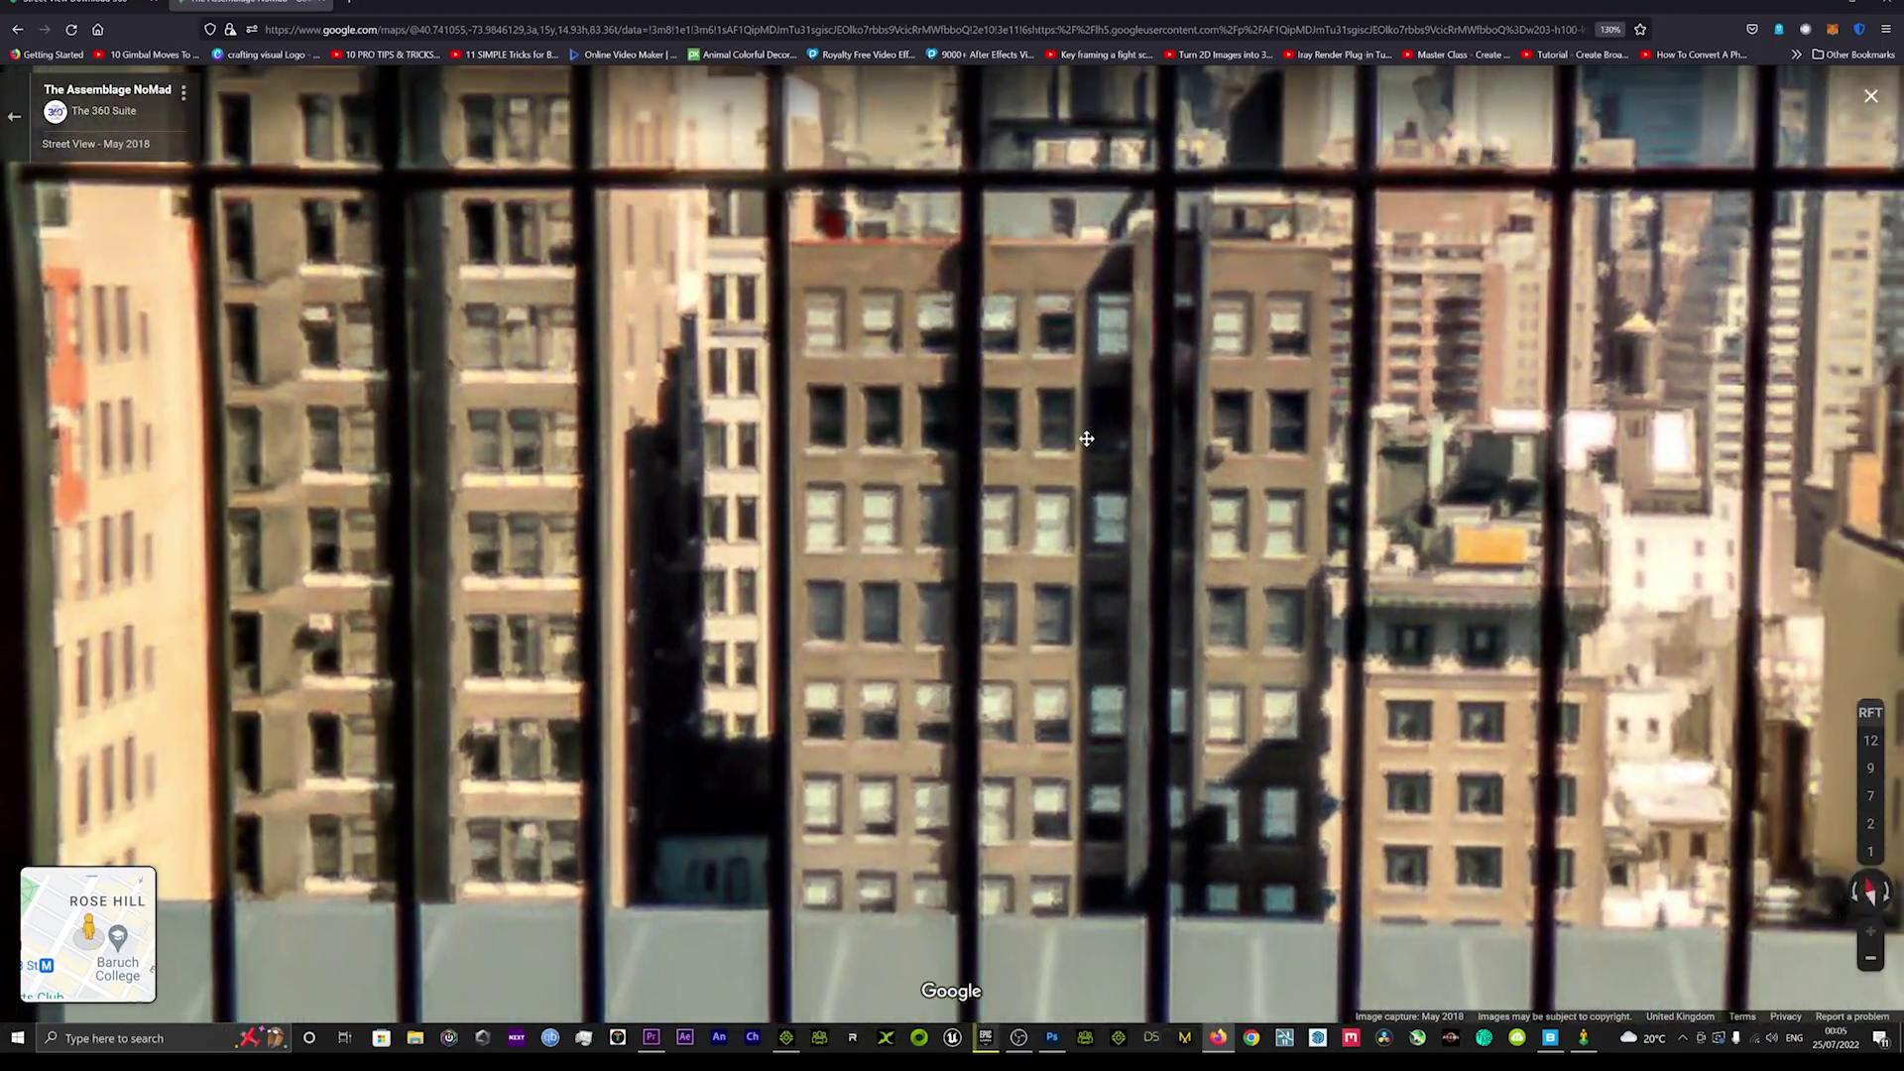
left_click_drag(1087, 438, 817, 693)
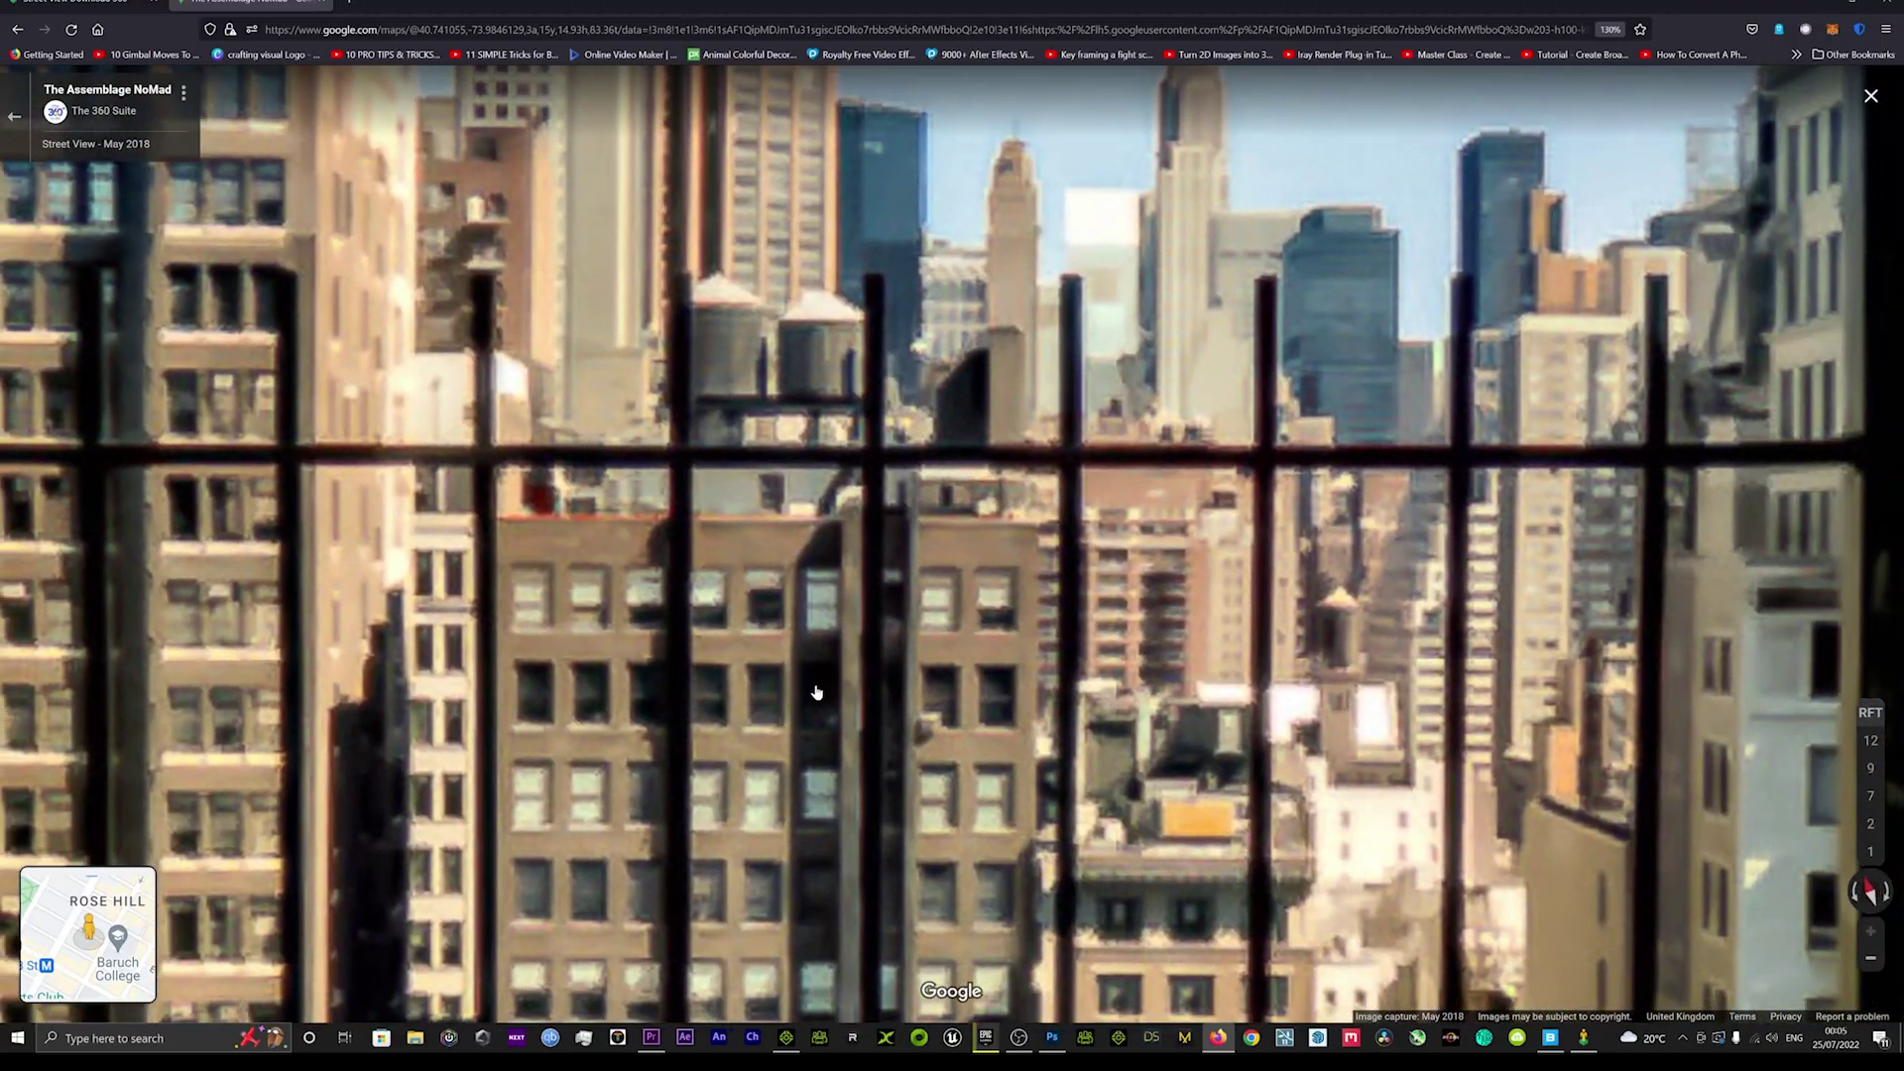
left_click(16, 30)
Step: Return to the map and drop the Pegman on 5th Ave beside the Empire State Building
left_click(17, 30)
left_click(17, 29)
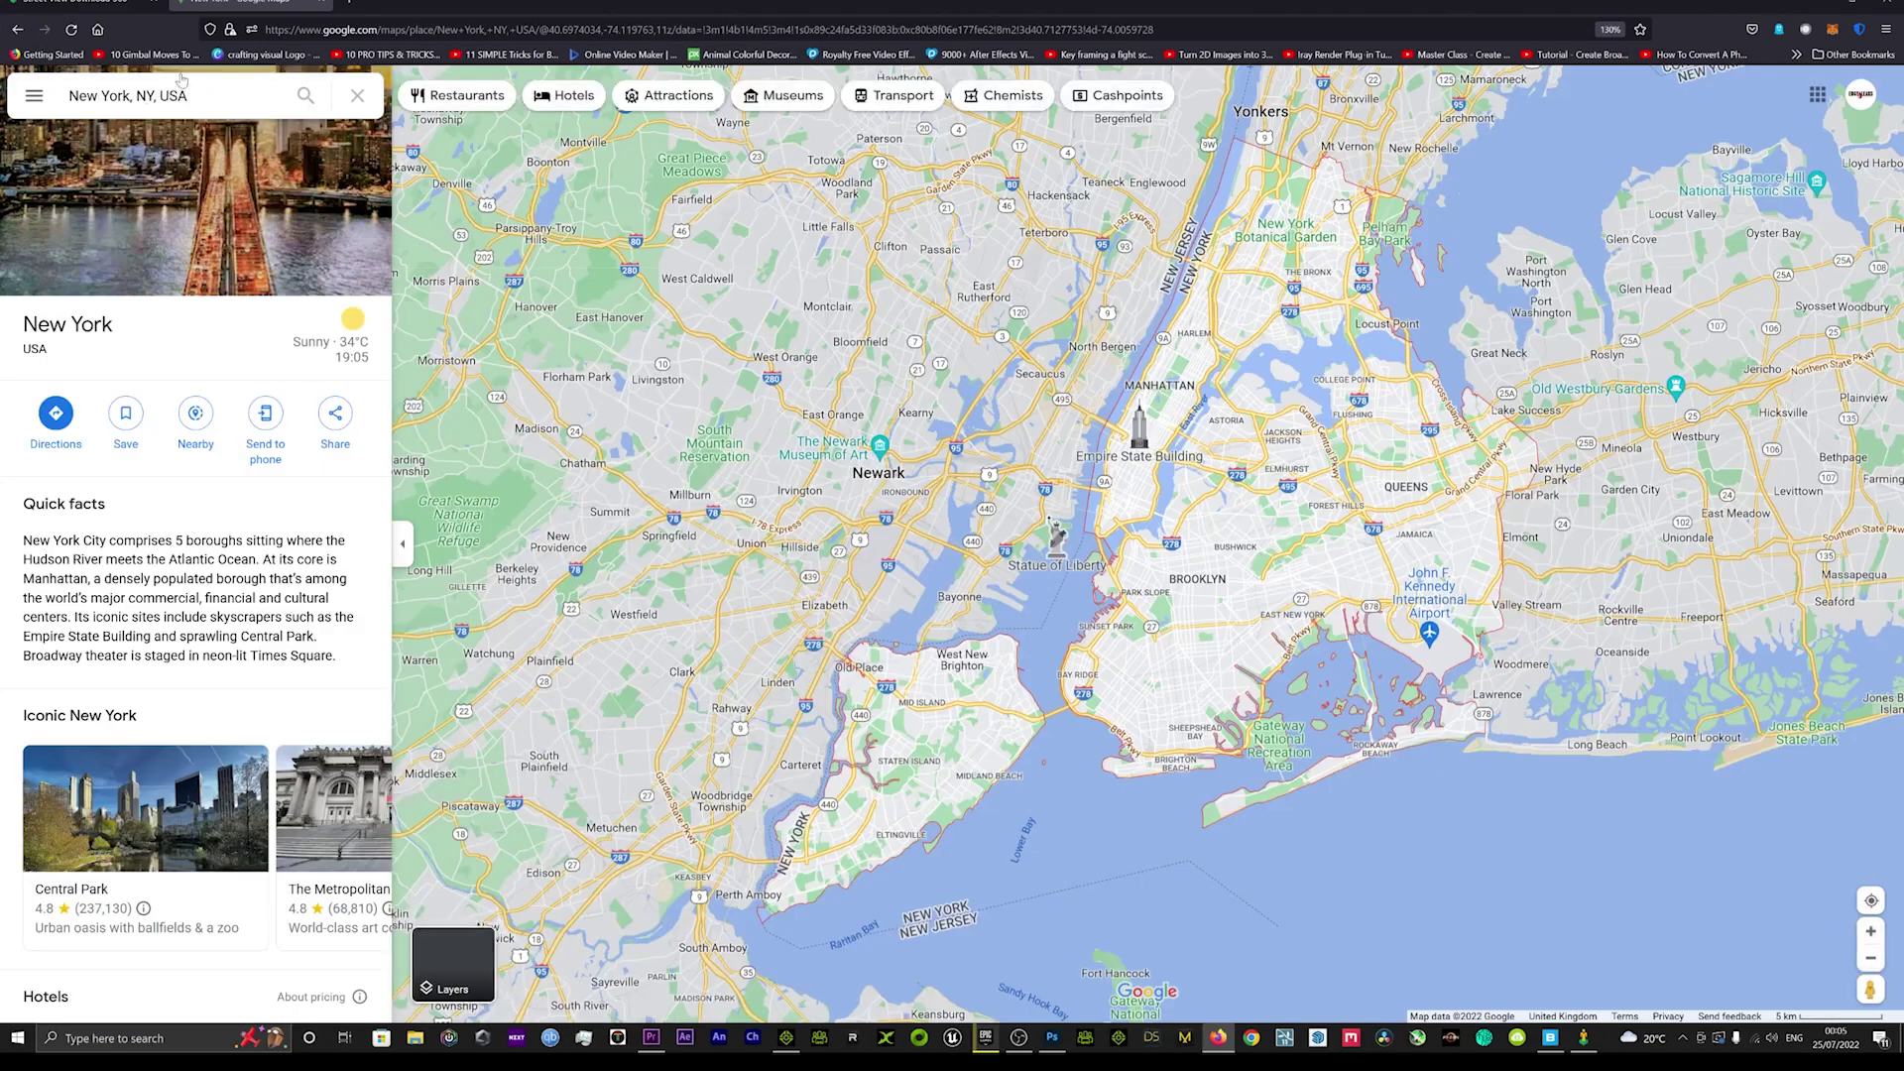
scroll(1151, 446, "up", 6)
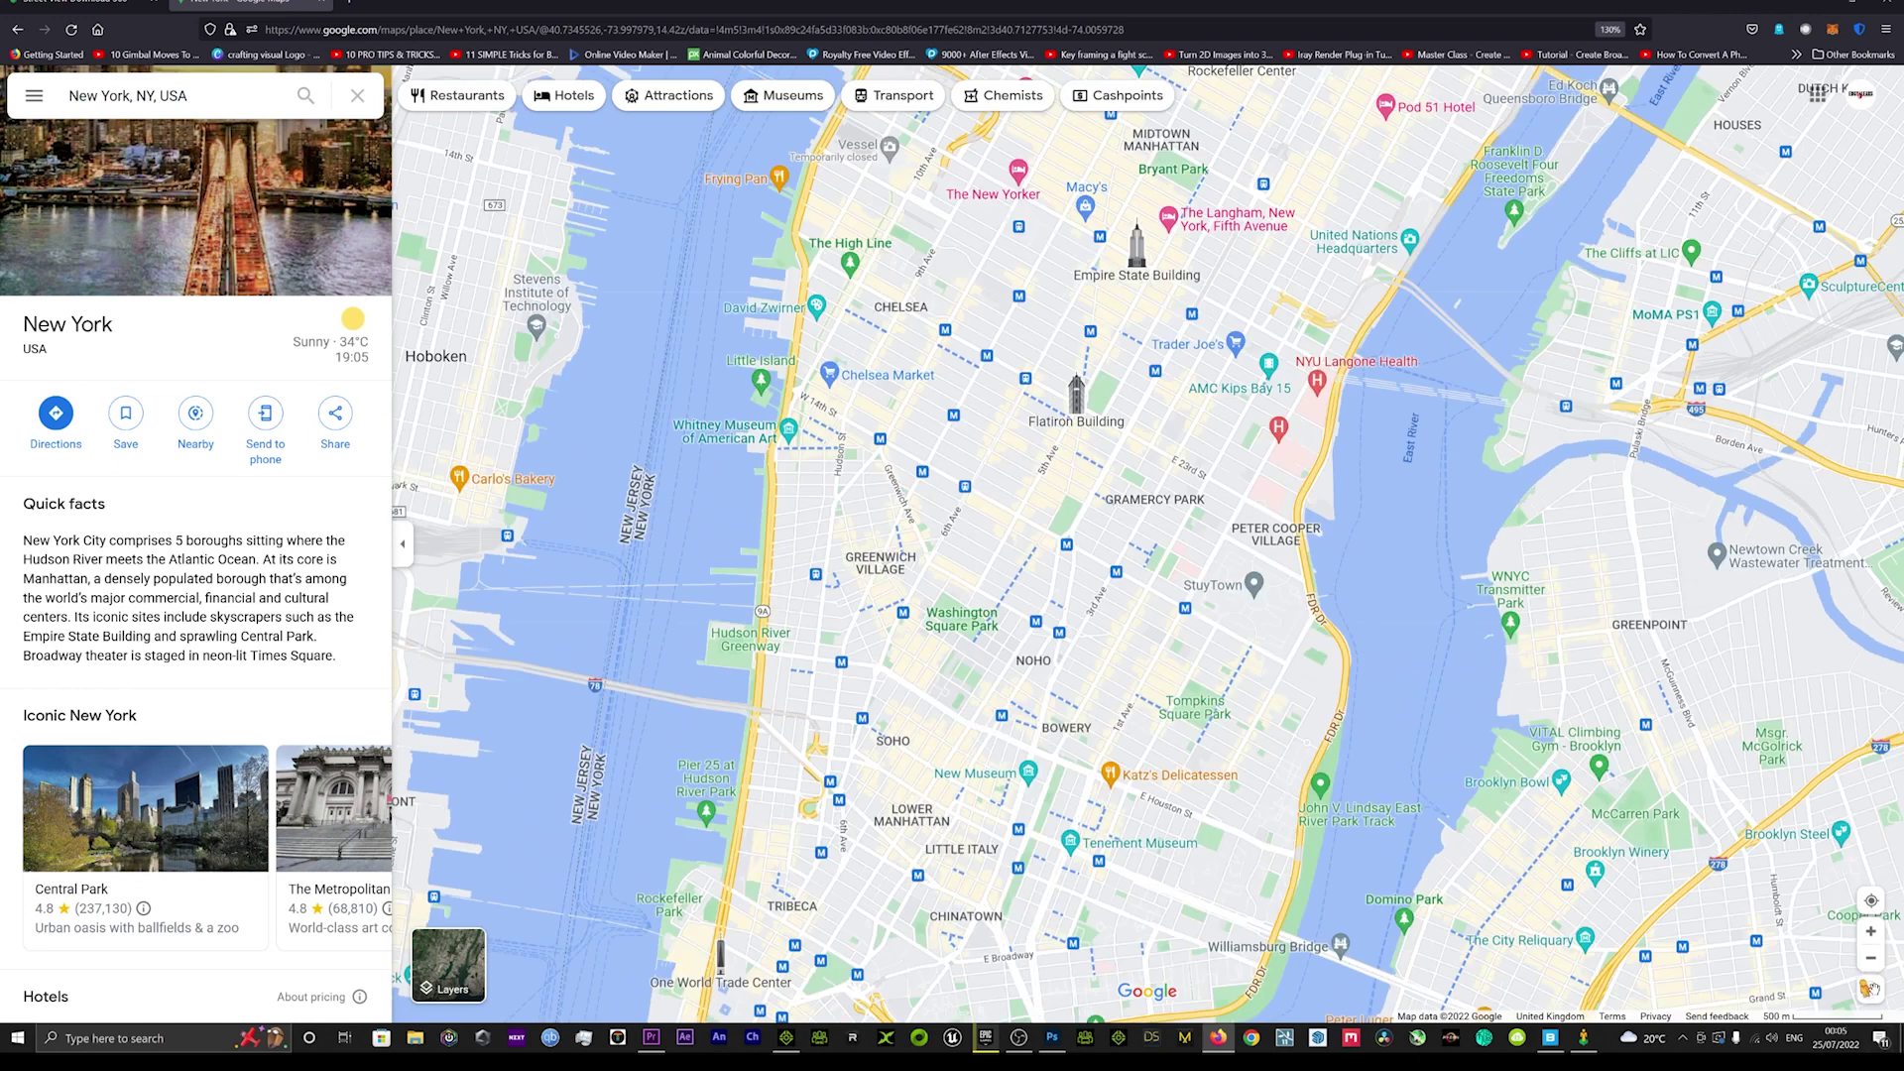
left_click_drag(1209, 626, 1067, 444)
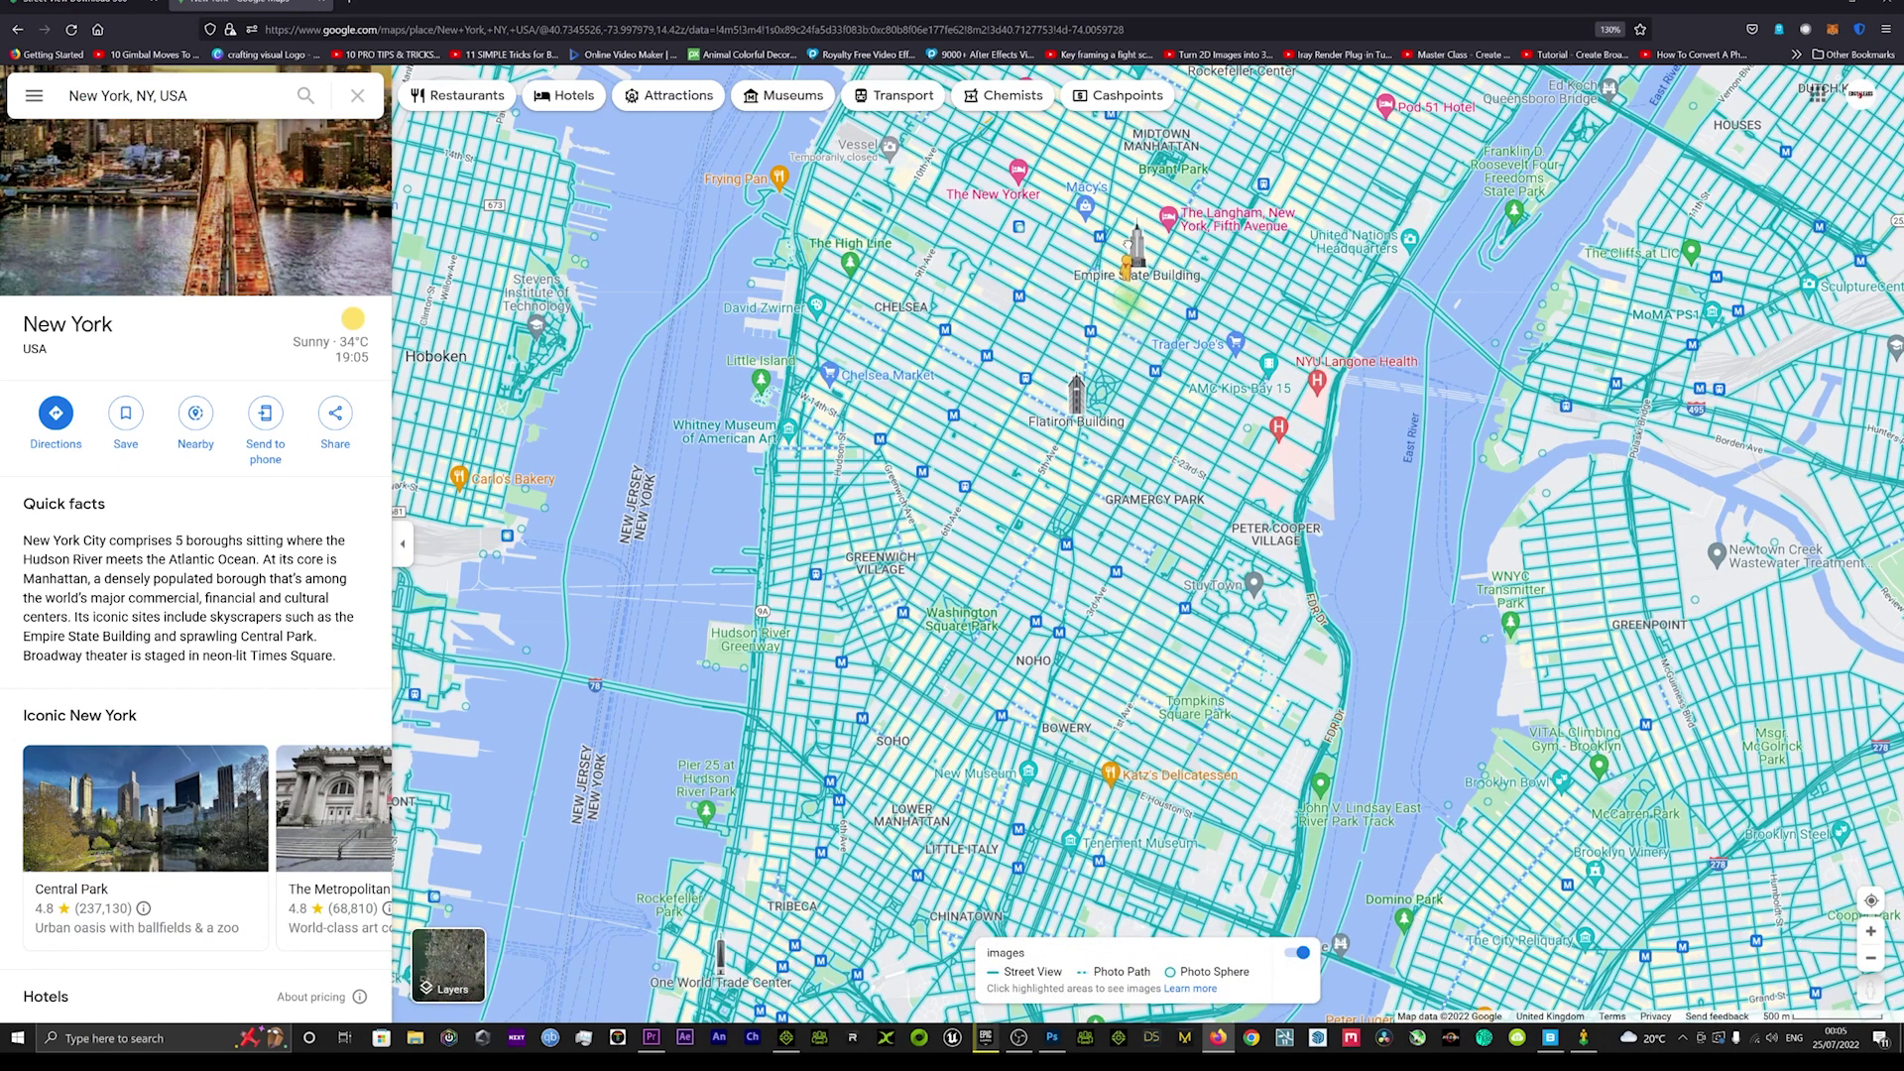
left_click_drag(1126, 266, 1137, 245)
Step: Aim the panorama straight up 5th Ave and copy its web address
left_click_drag(845, 607, 1530, 484)
left_click_drag(853, 524, 436, 583)
left_click_drag(1270, 278, 762, 88)
left_click(823, 30)
right_click(823, 30)
left_click(873, 114)
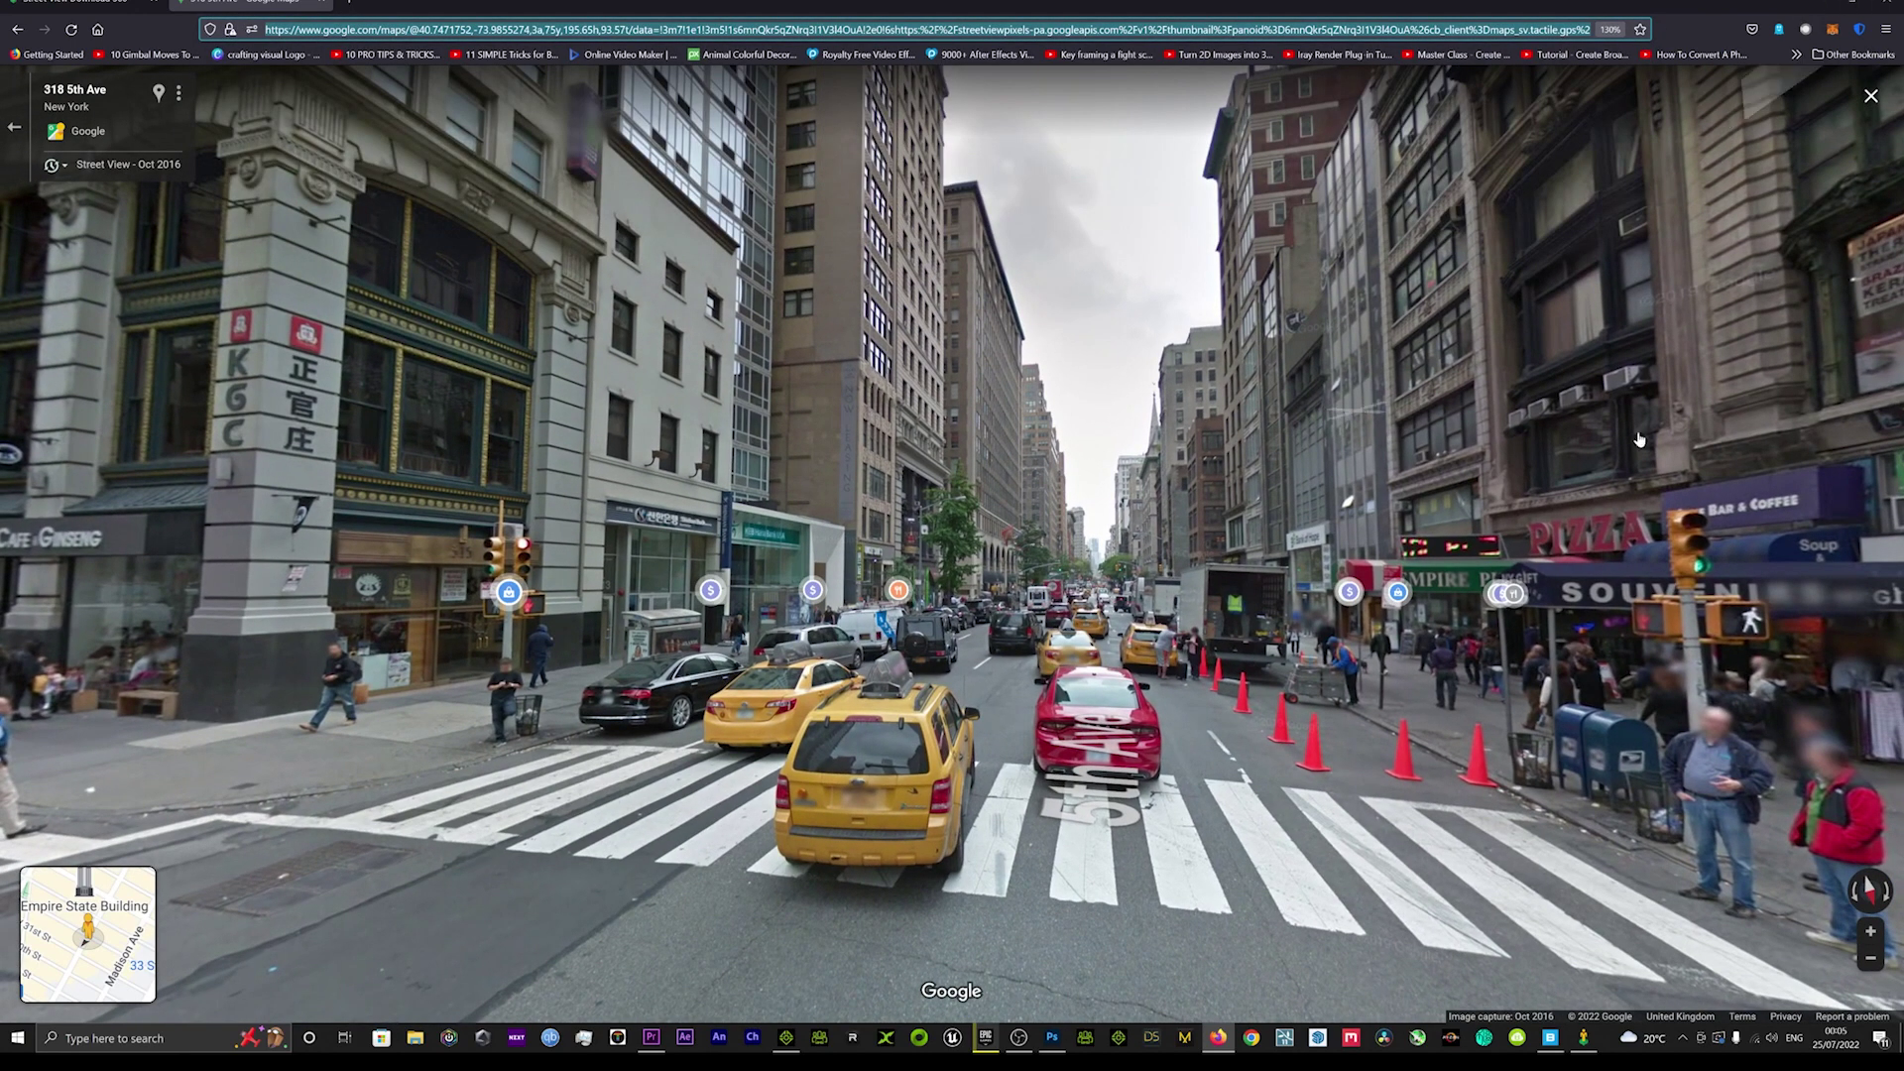
Step: Paste the 5th Ave panorama URL and download it as Street View 3602.jpg at 13312×6656
left_click(1581, 1038)
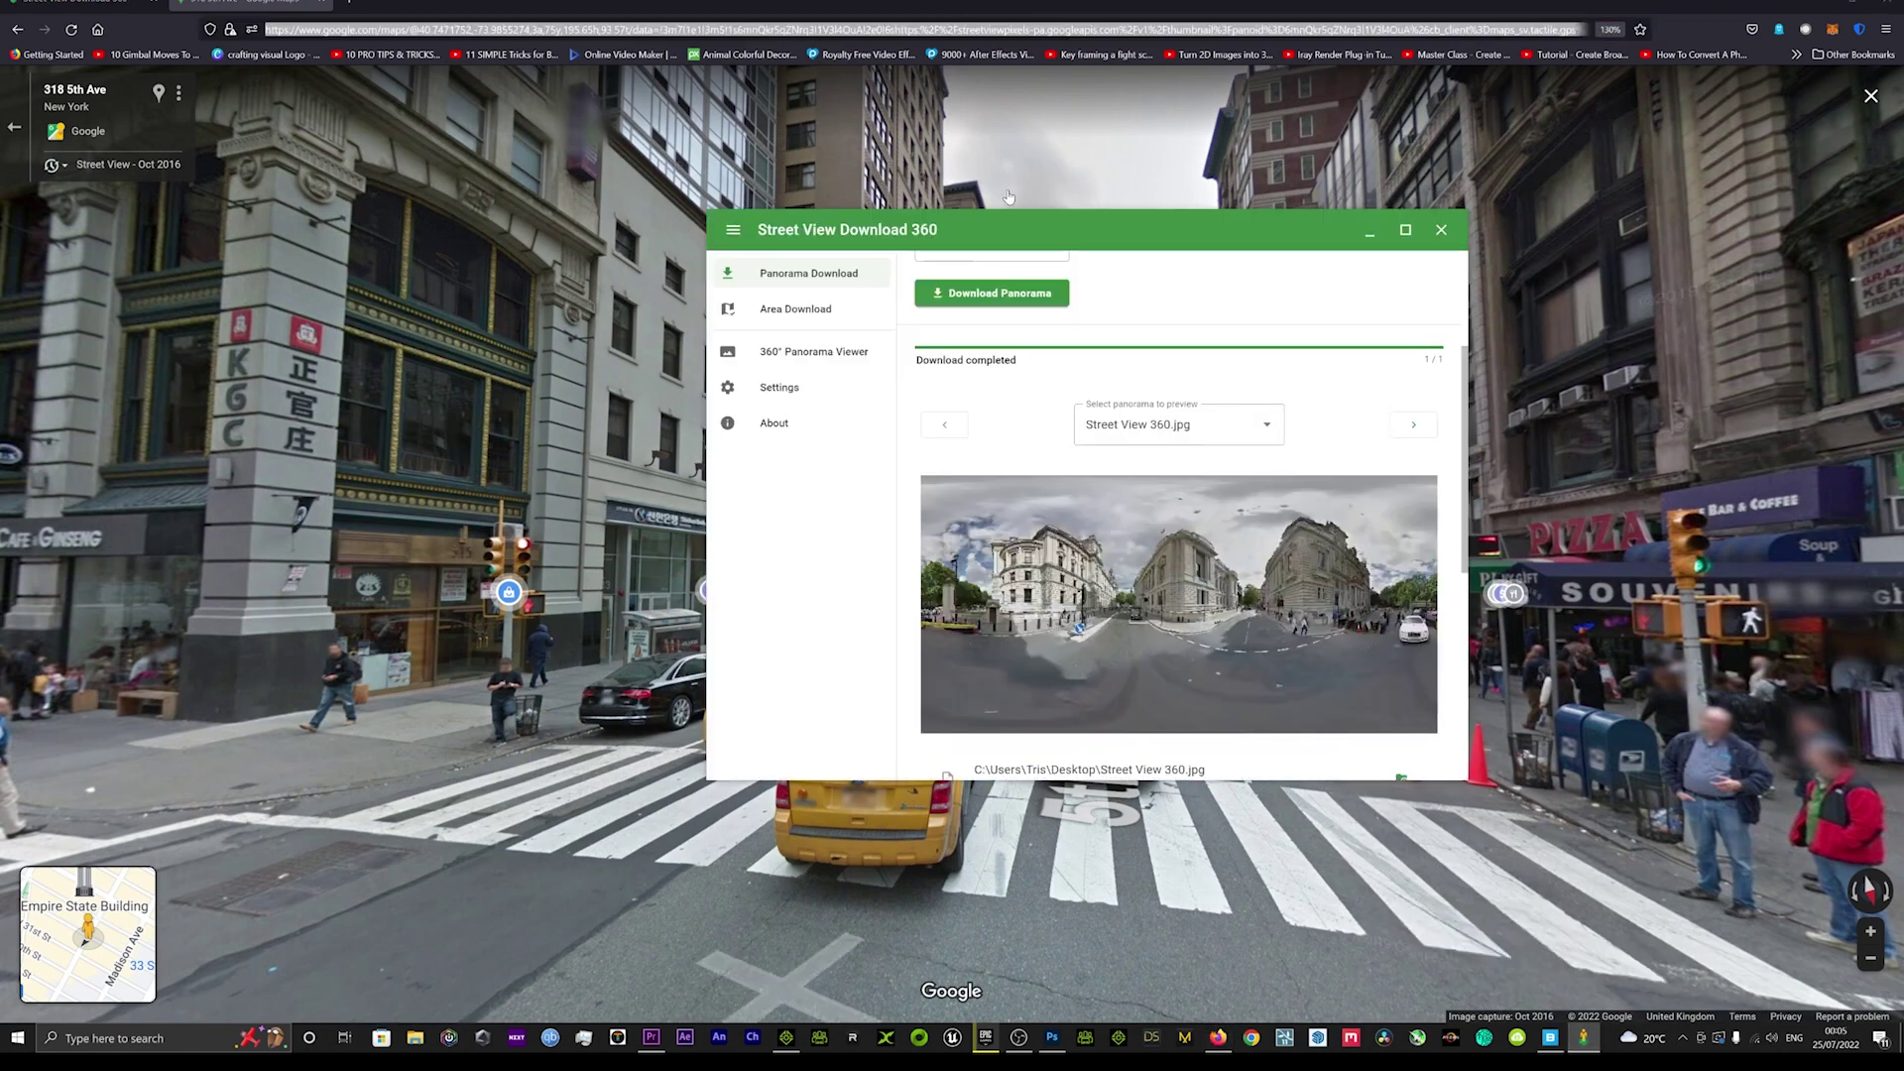
scroll(1017, 407, "up", 5)
left_click(1178, 390)
key("ctrl+a")
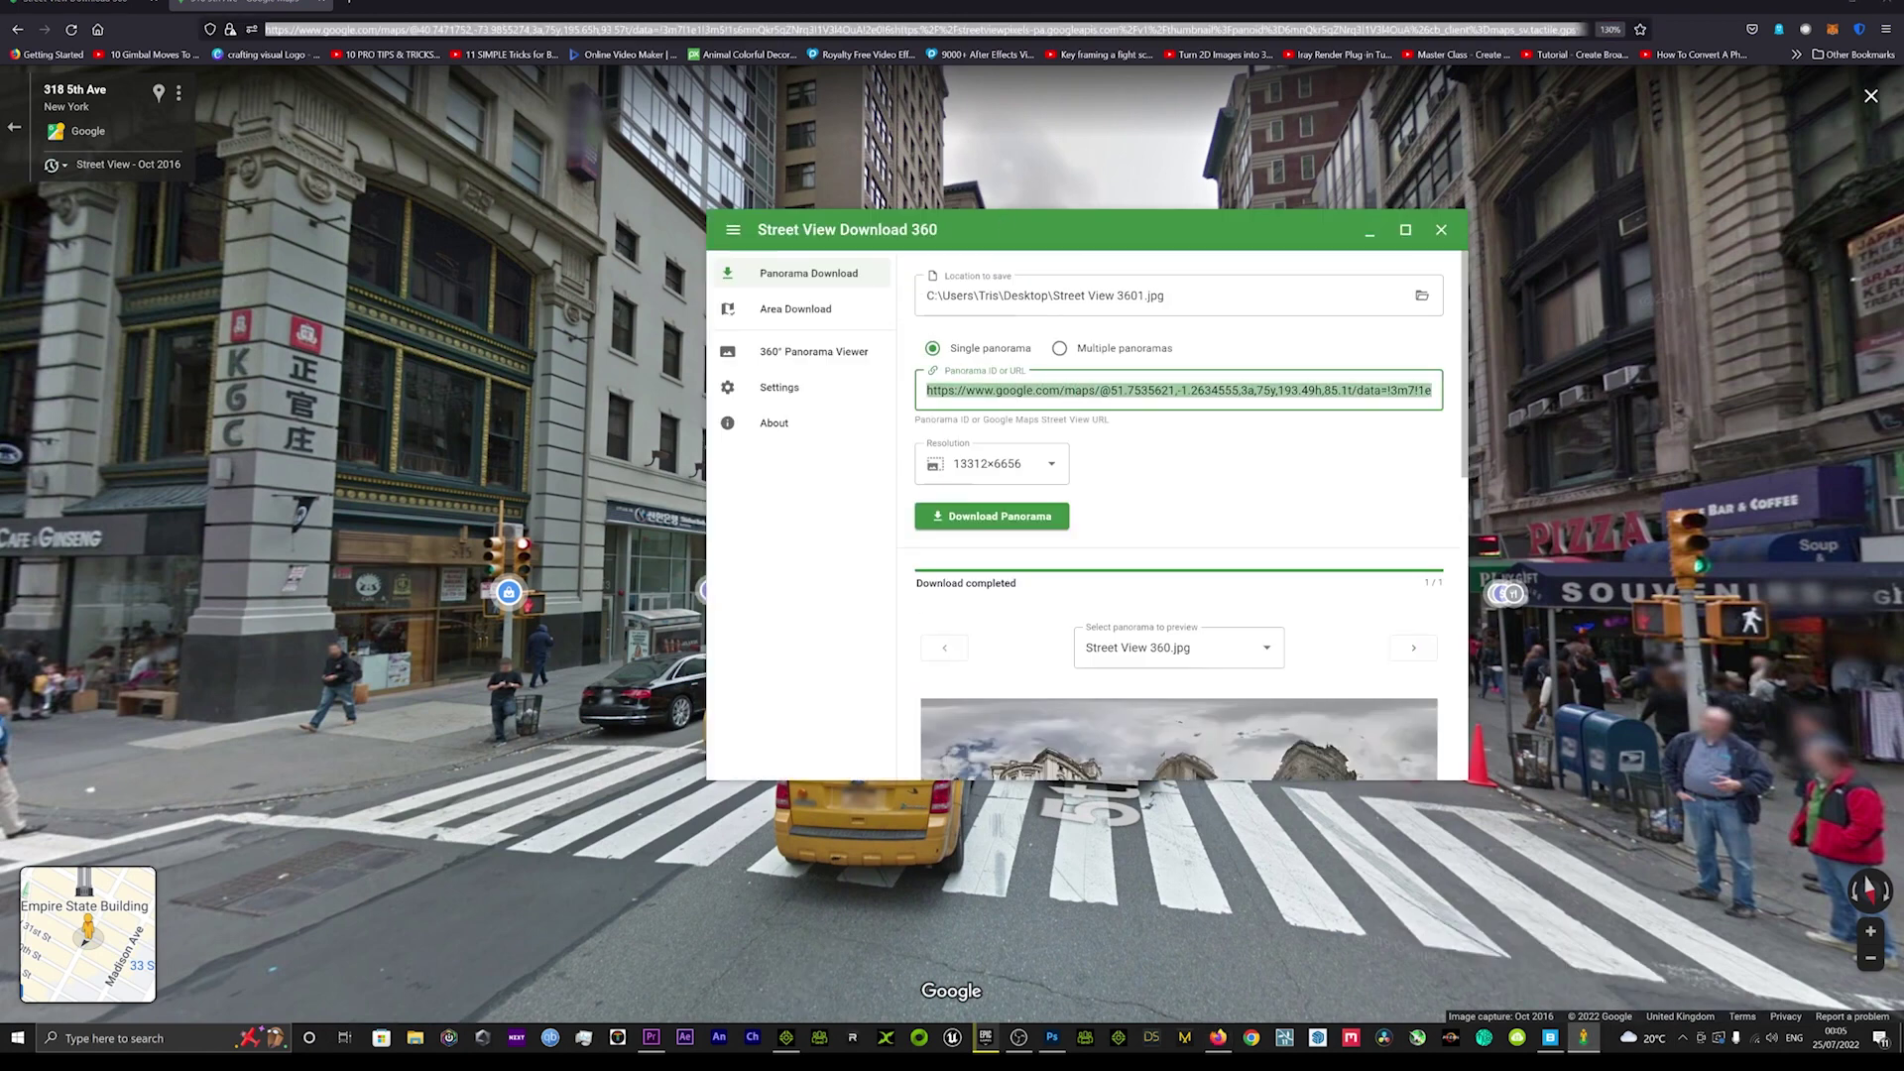
key("BackSpace")
key("ctrl+v")
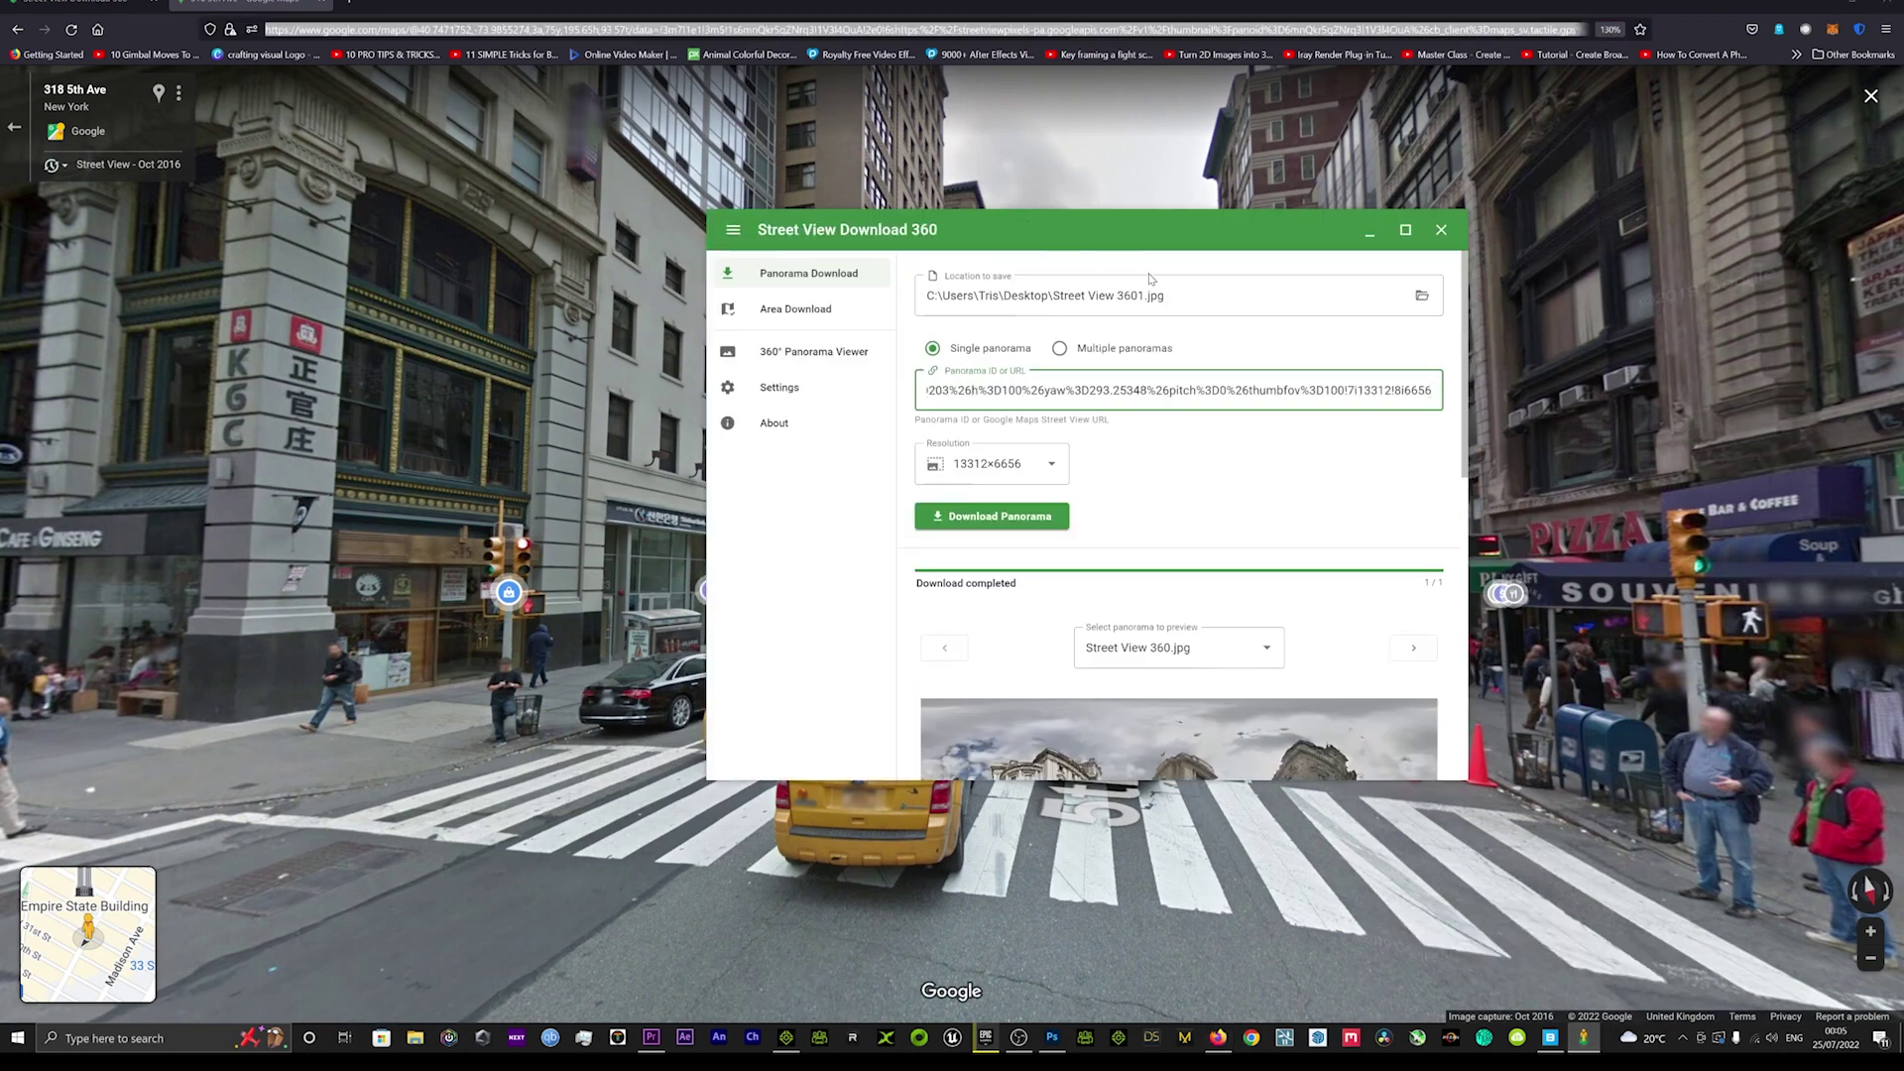
left_click(1145, 295)
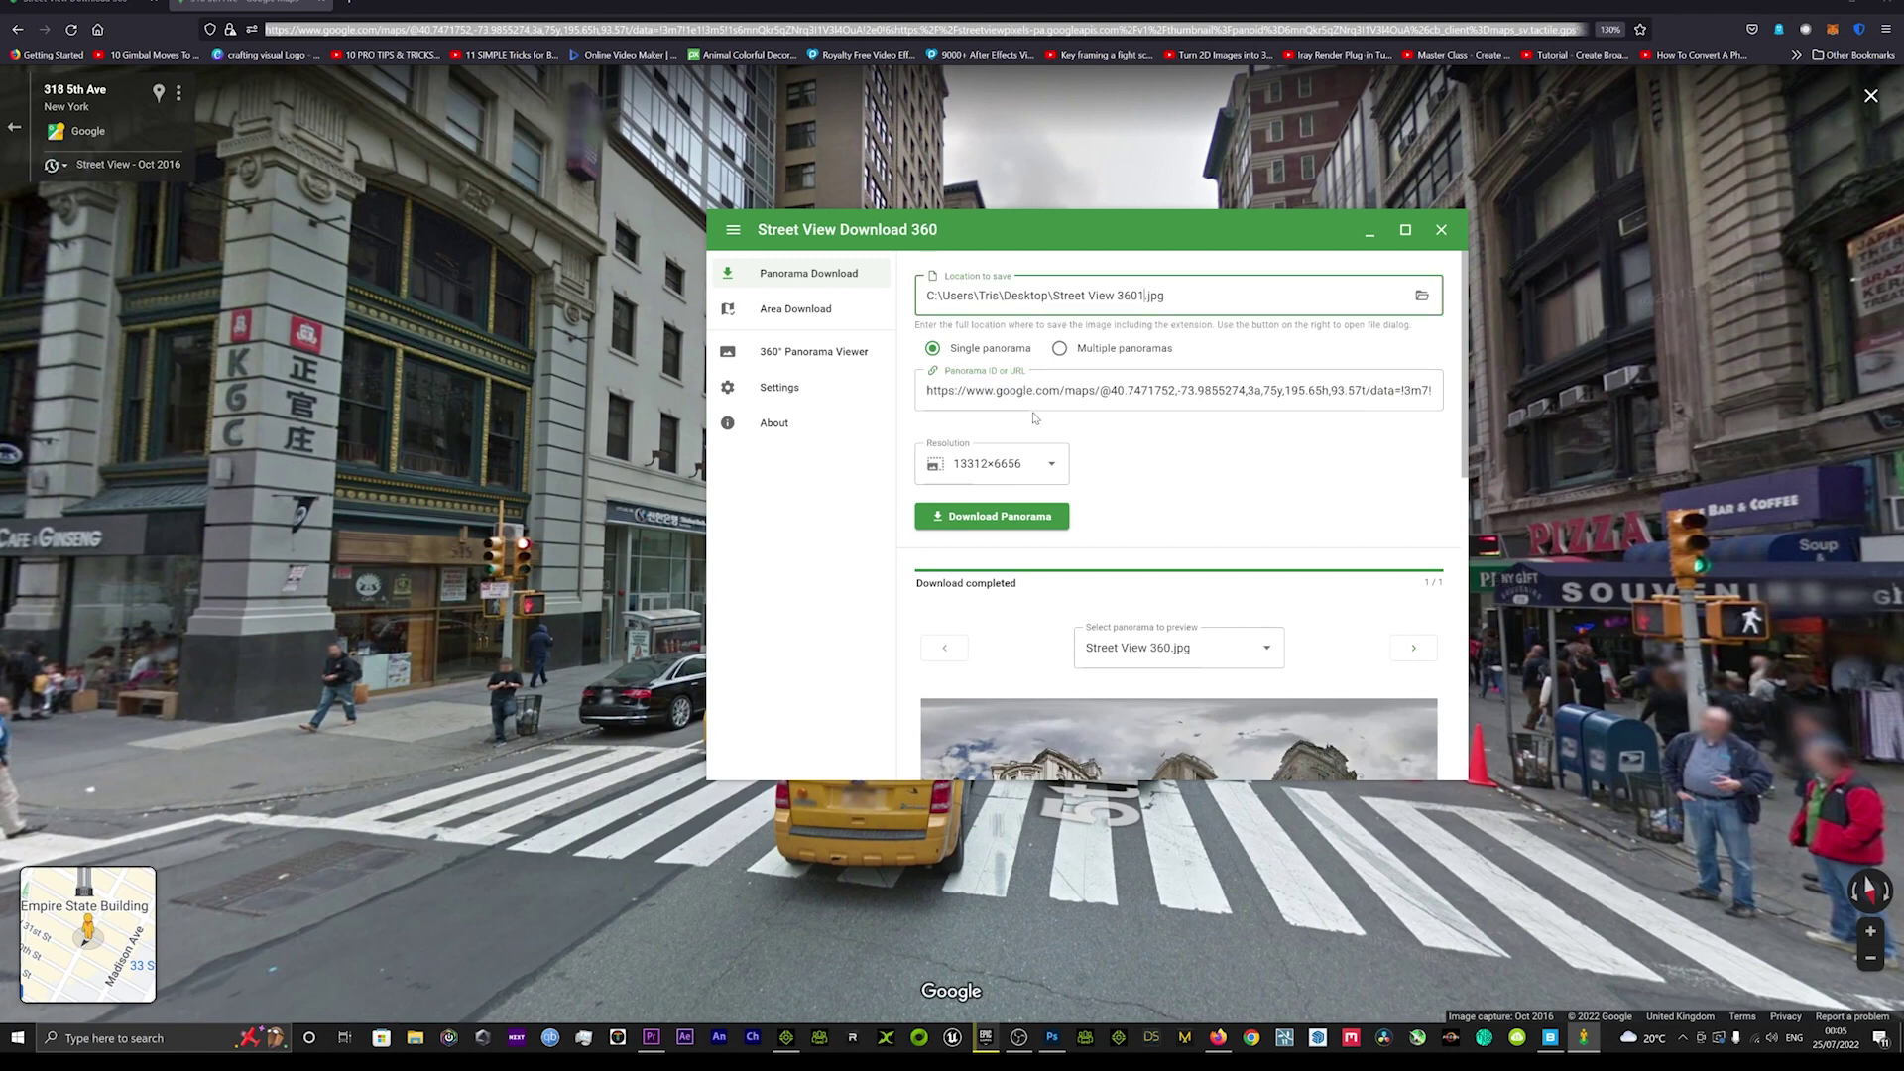
left_click(1003, 517)
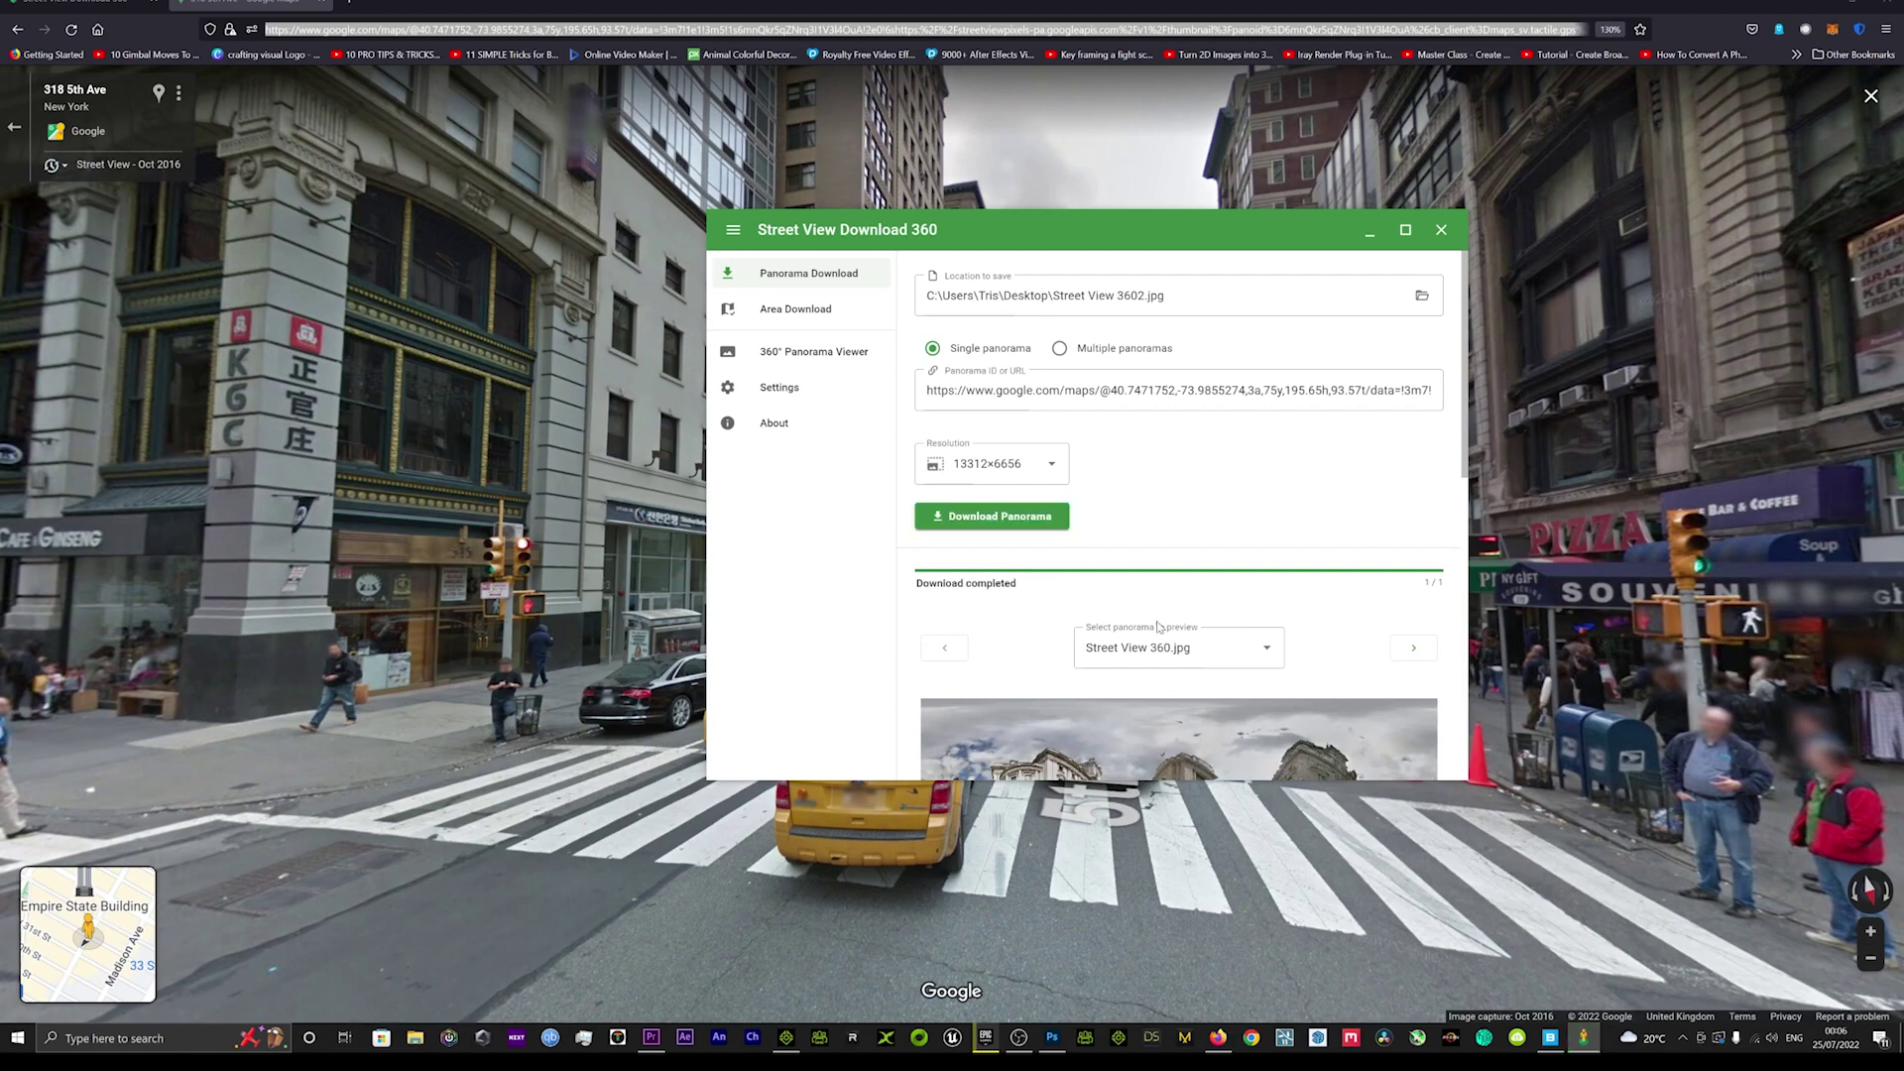
Step: Replace the Sky's diffuse texture in iClone with Street View 3602.jpg
left_click(784, 1043)
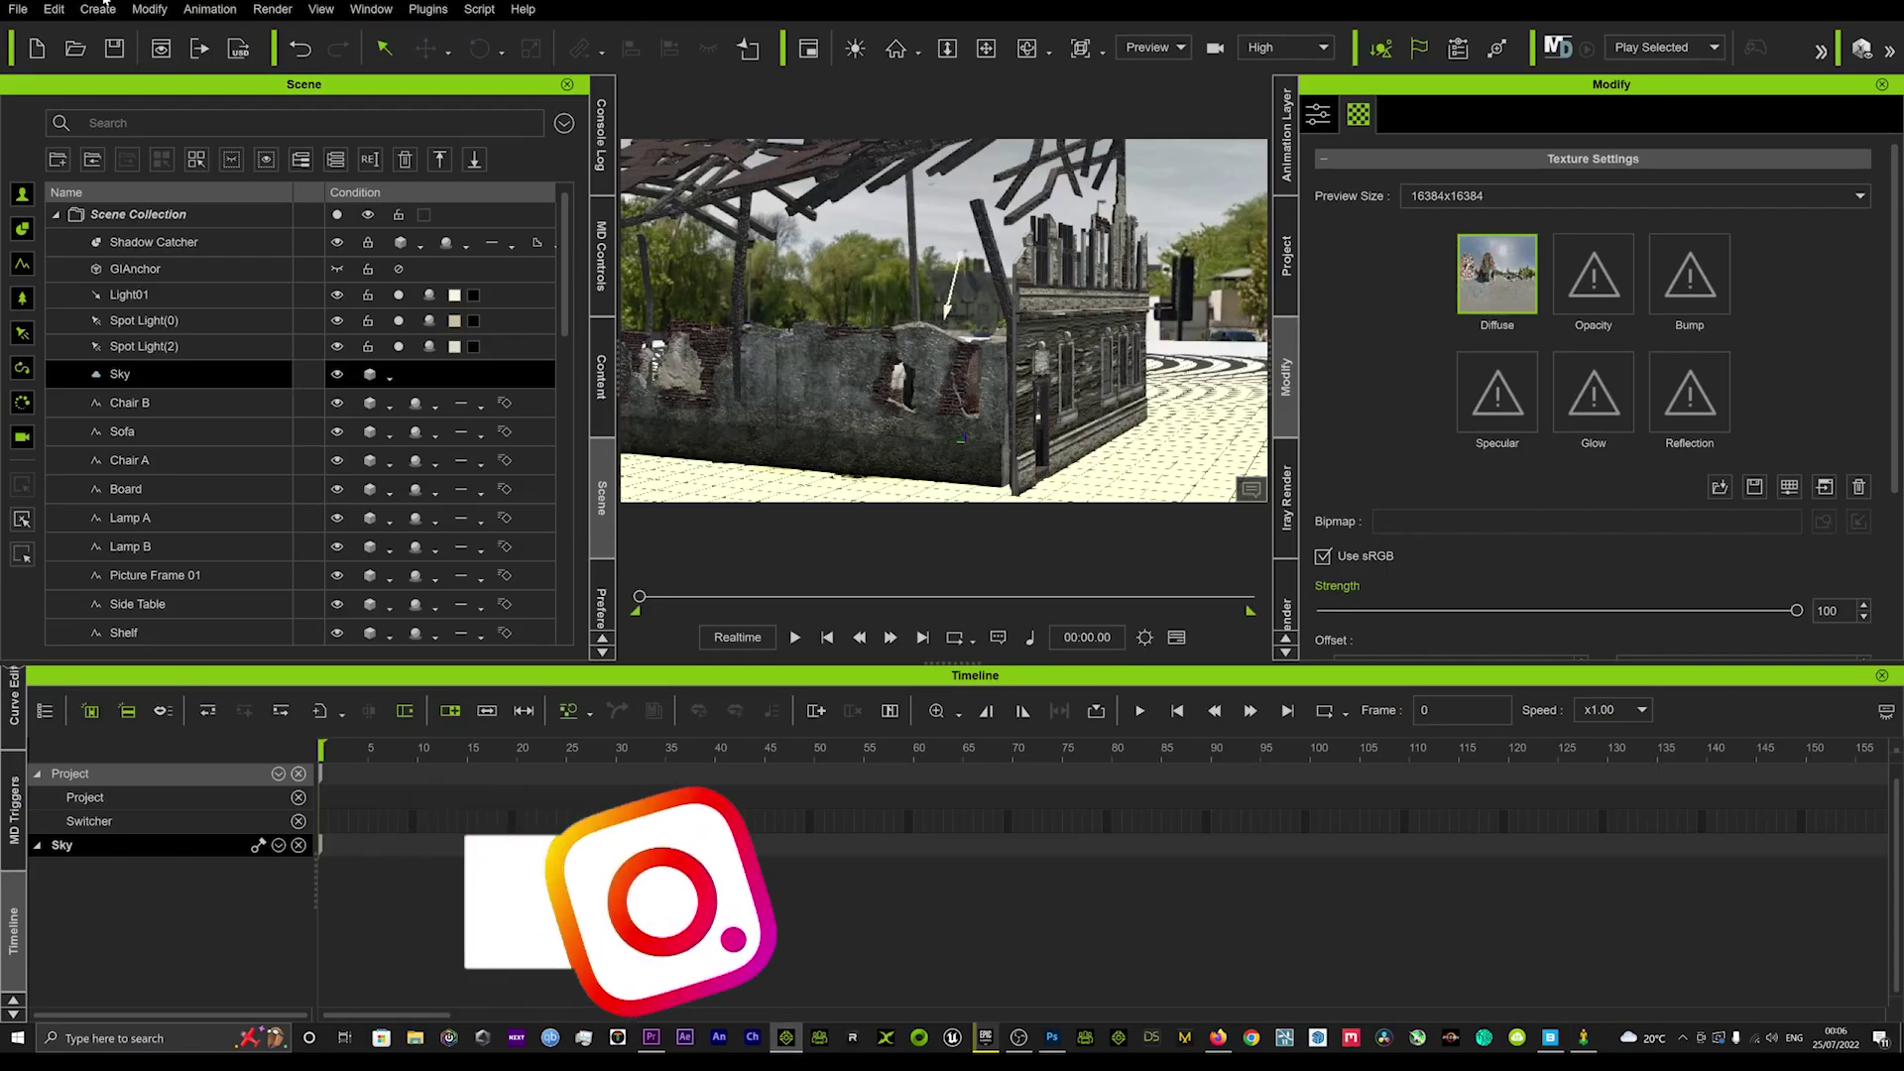
double_click(1497, 273)
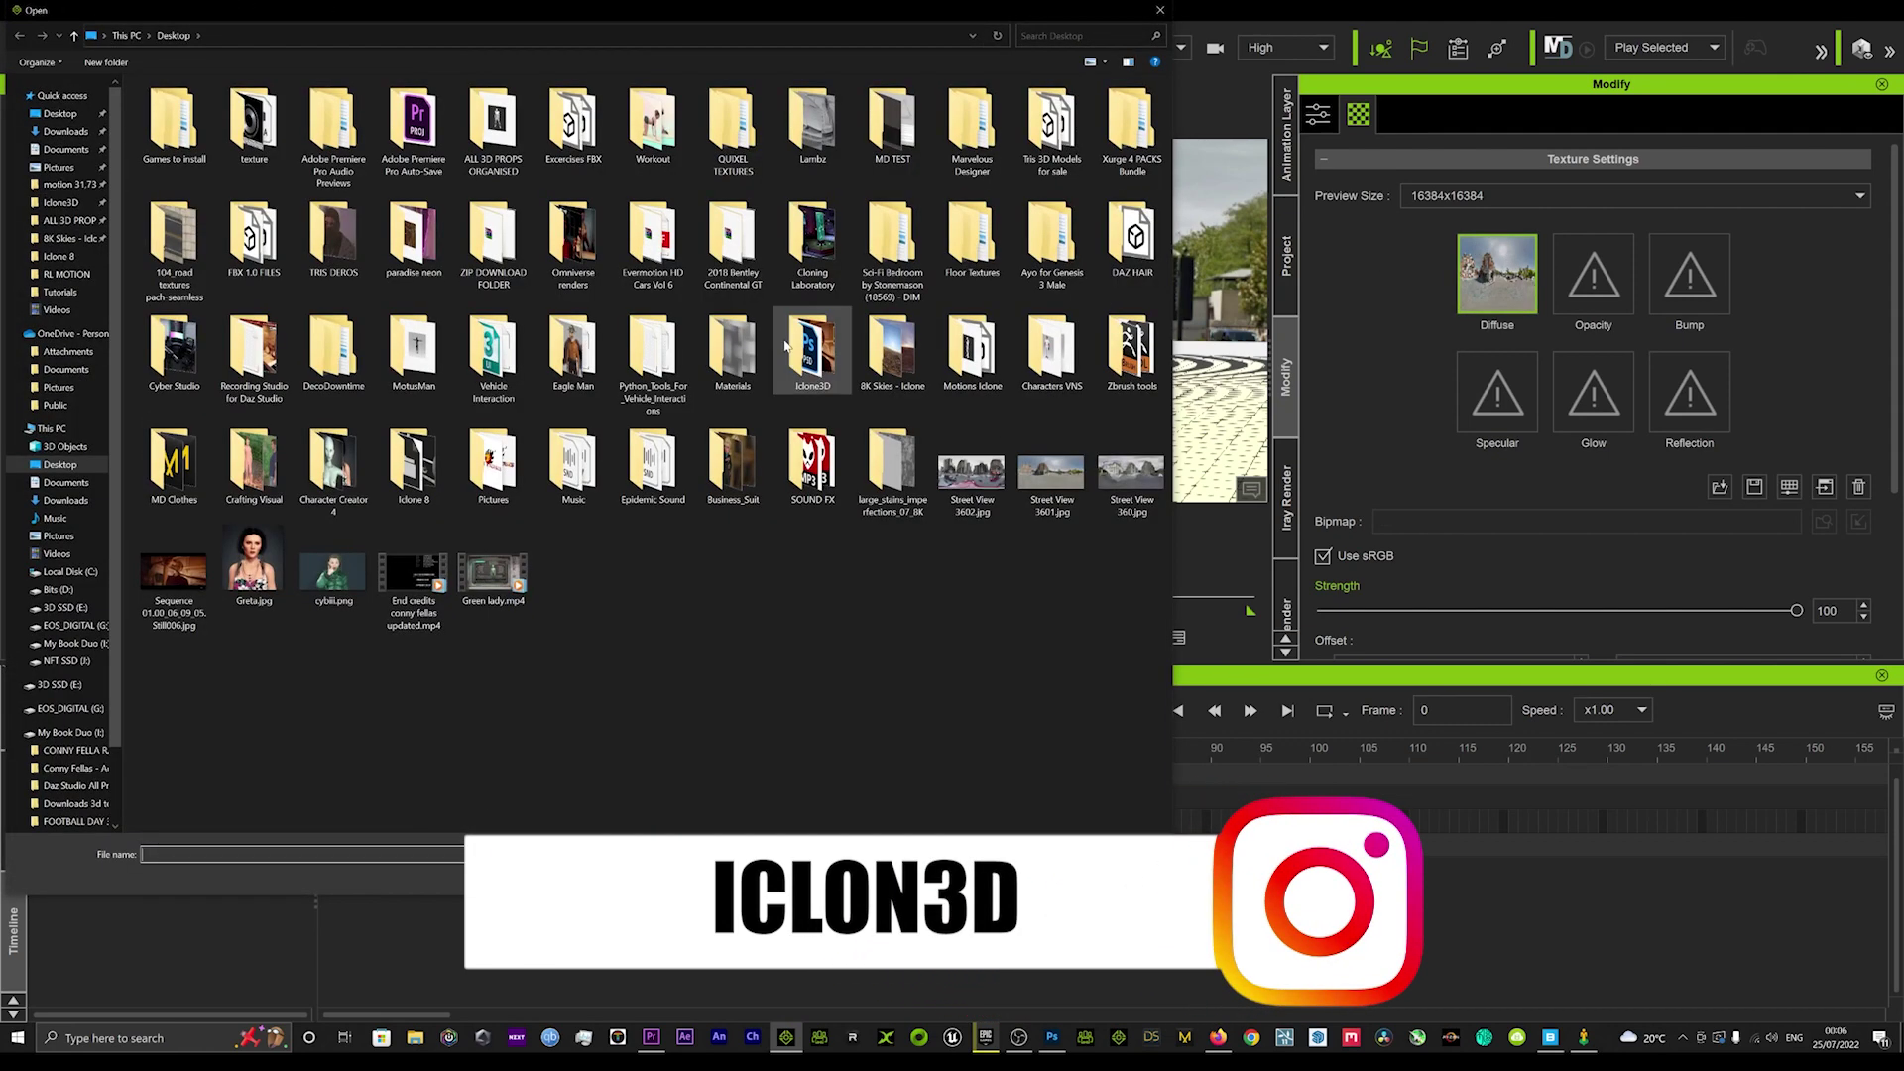
double_click(978, 482)
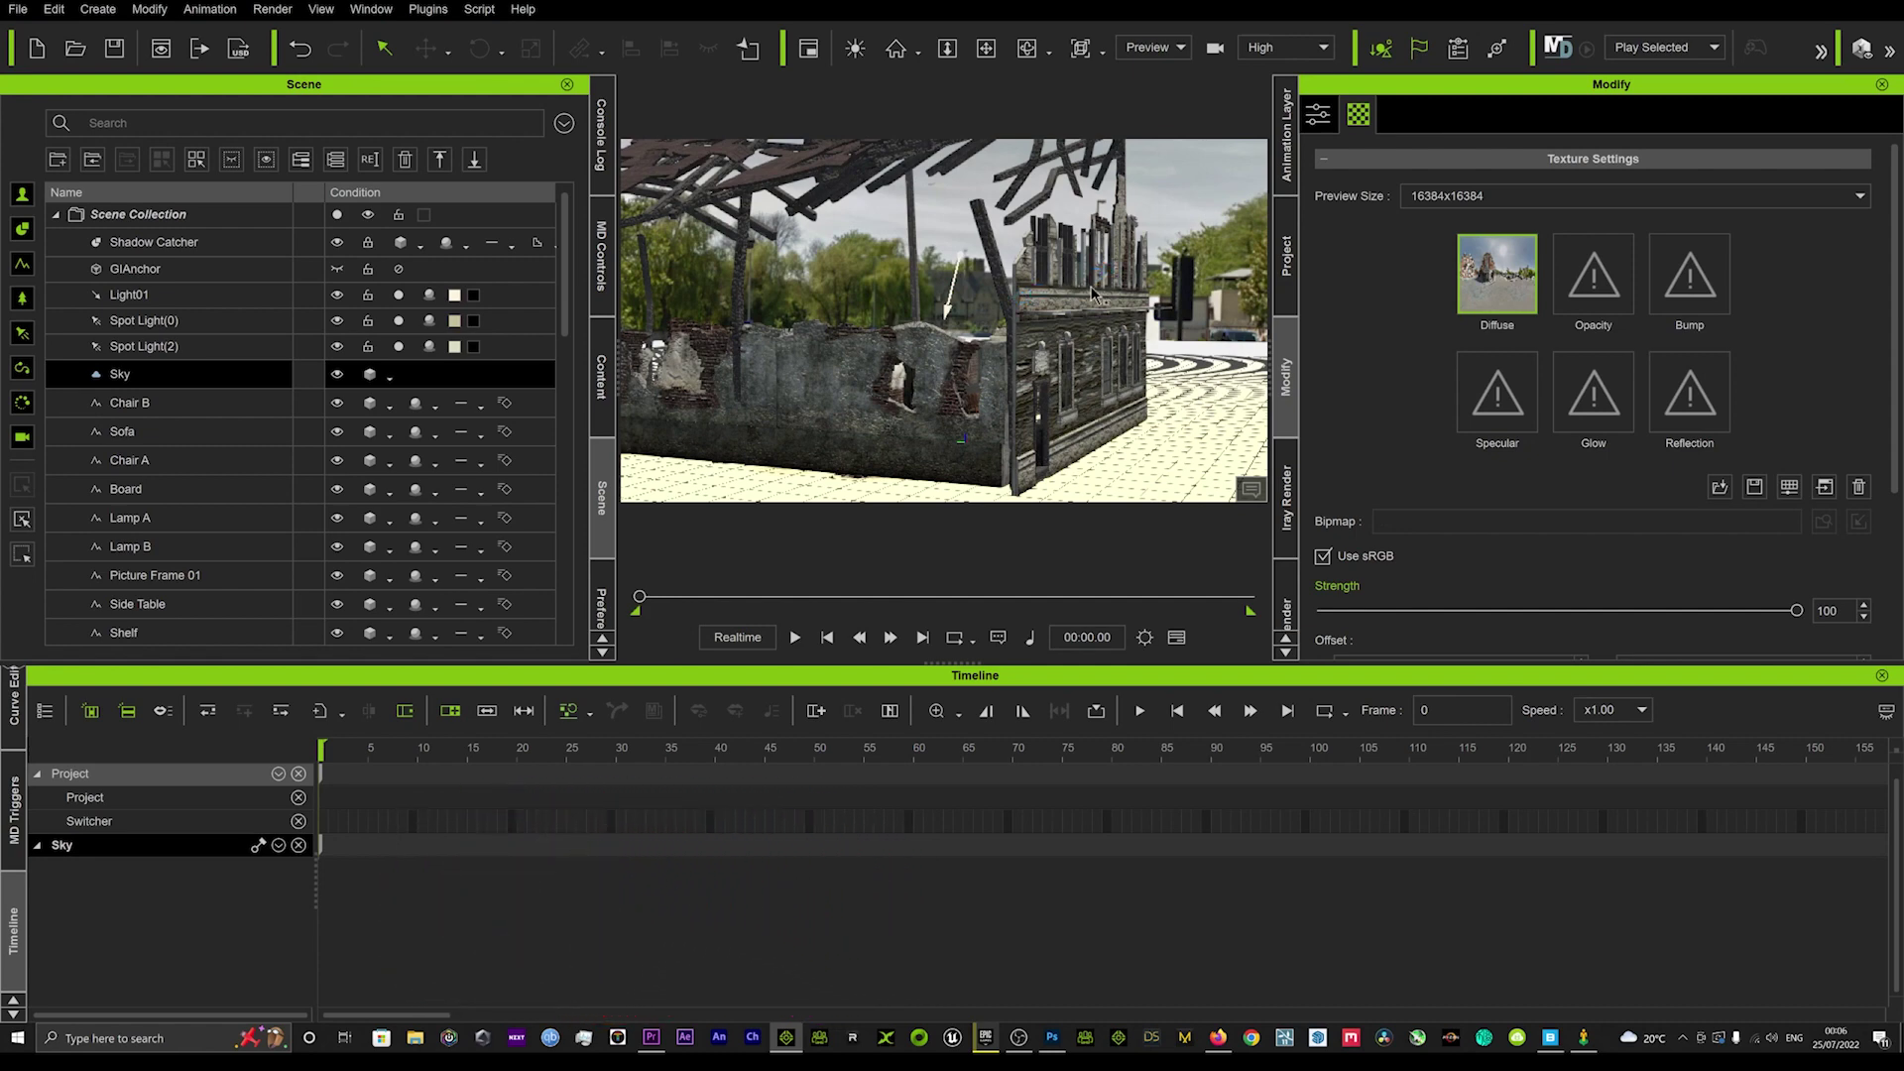
Step: Orbit and move the camera through the ruins to preview the Fifth Avenue backdrop
right_click_drag(988, 347, 836, 359)
right_click_drag(1042, 443, 1091, 390)
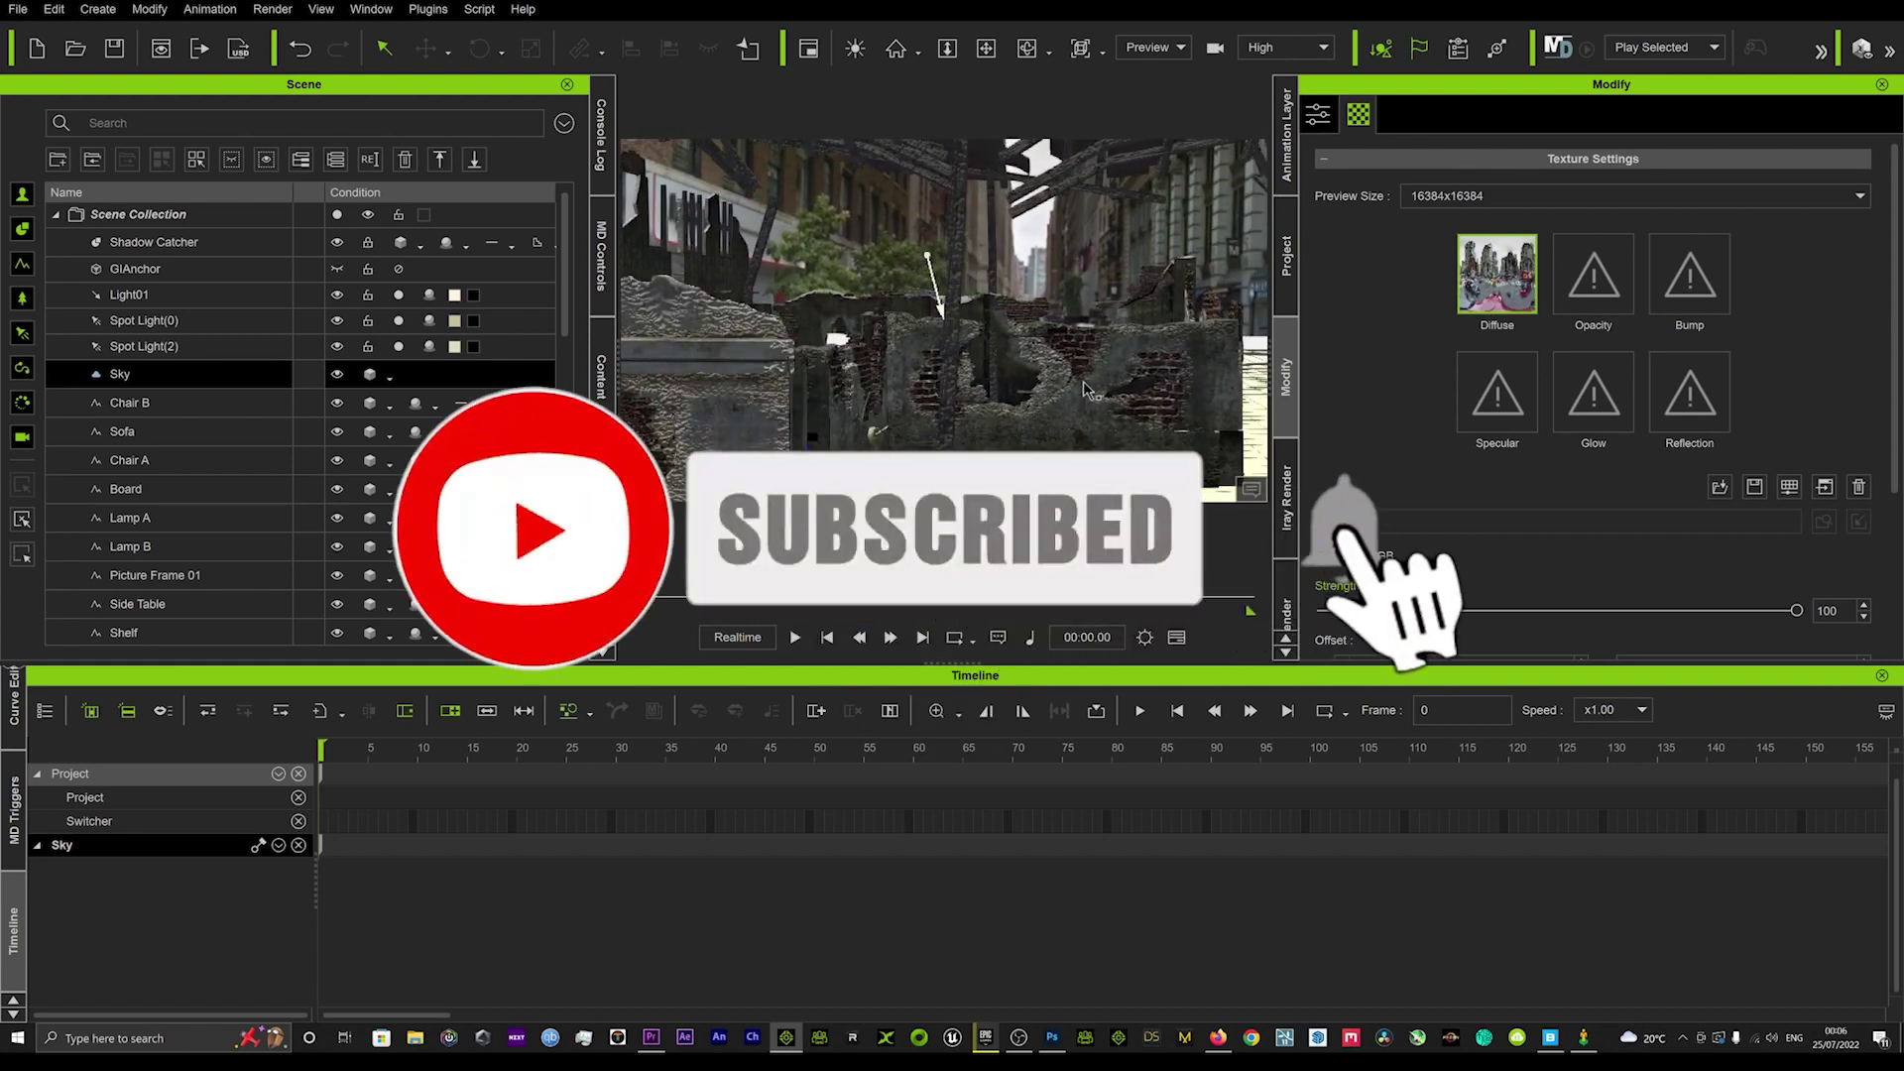